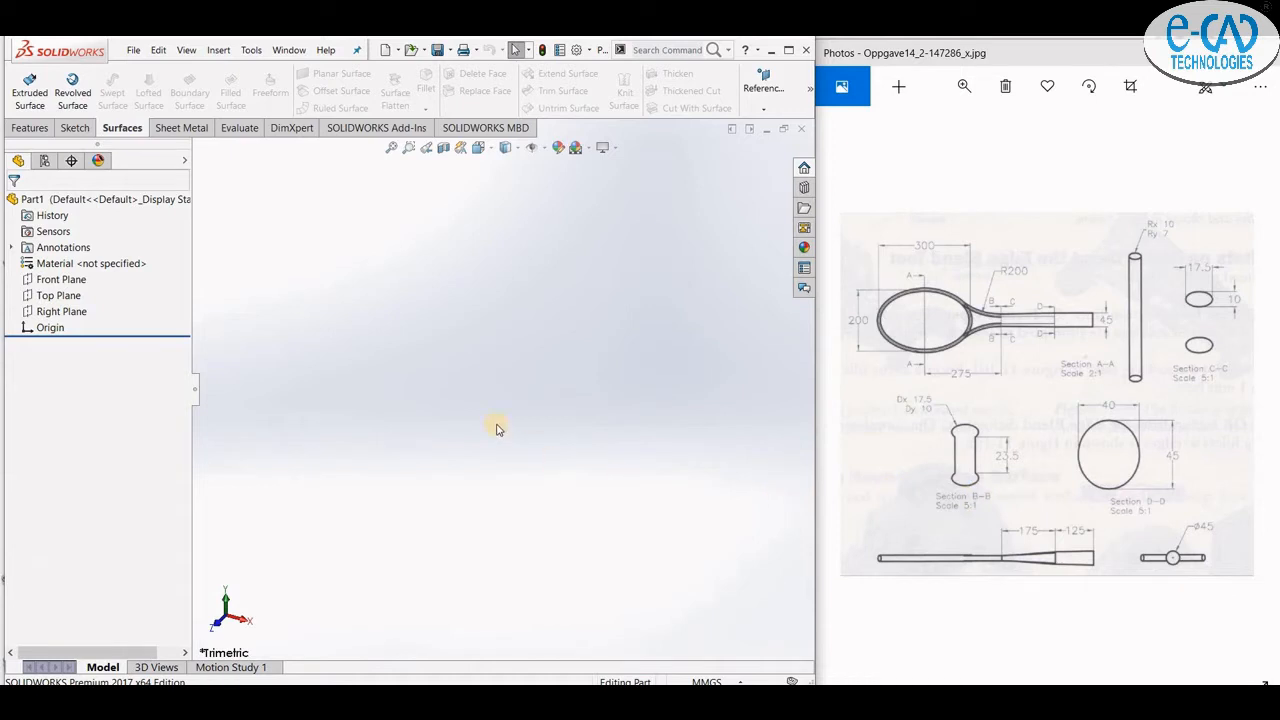
- Sketch an ellipse on the Top Plane centred on the origin, with radii of about 110 mm horizontally and 77 mm vertically
left_click(60, 296)
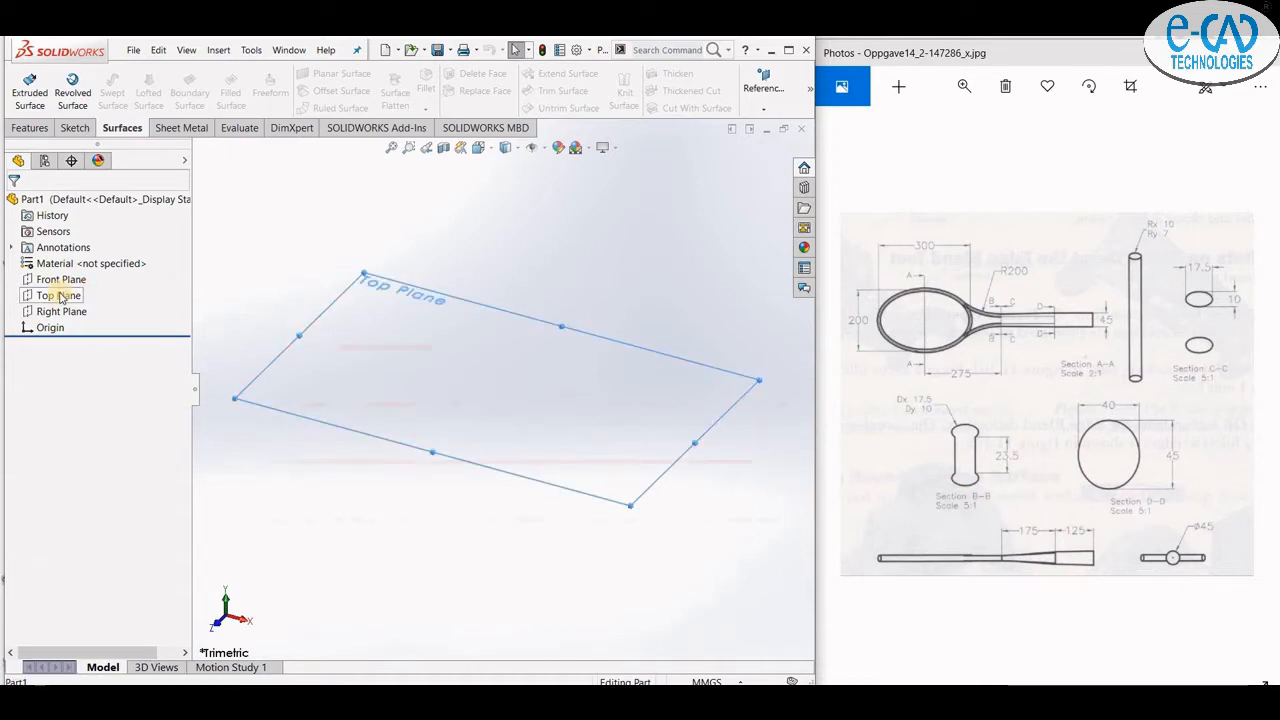
left_click(70, 271)
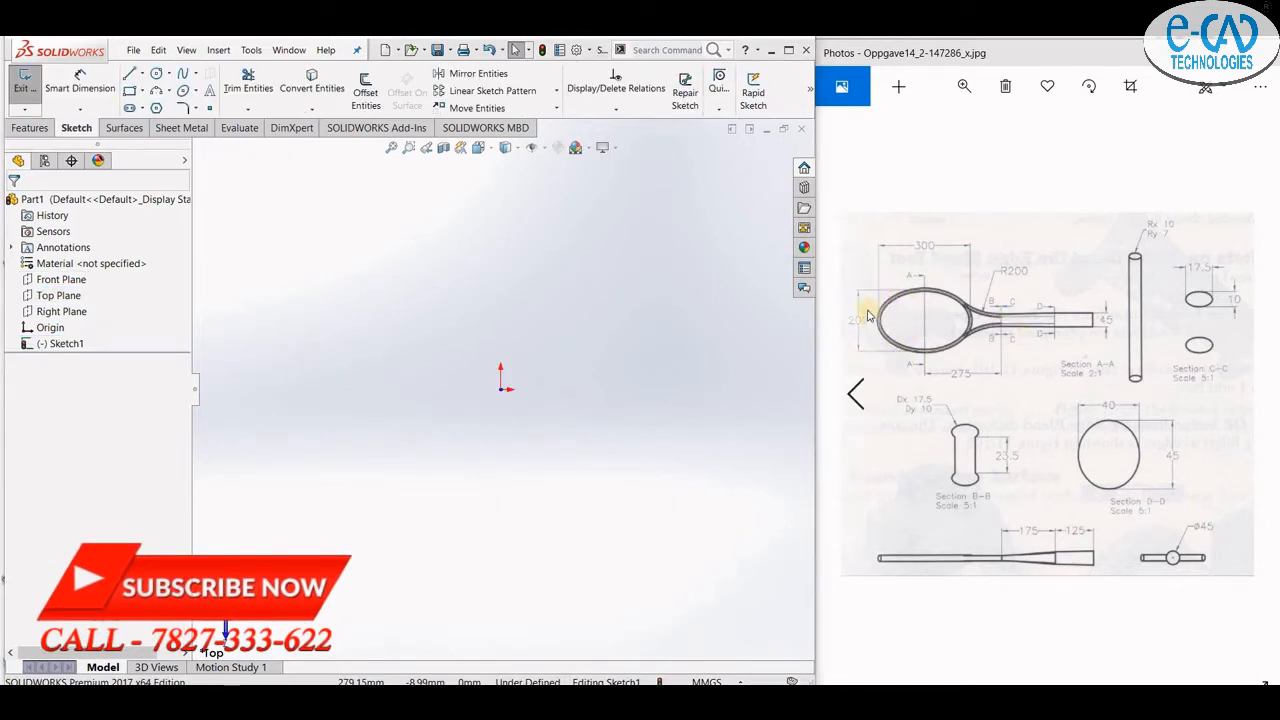
left_click(183, 91)
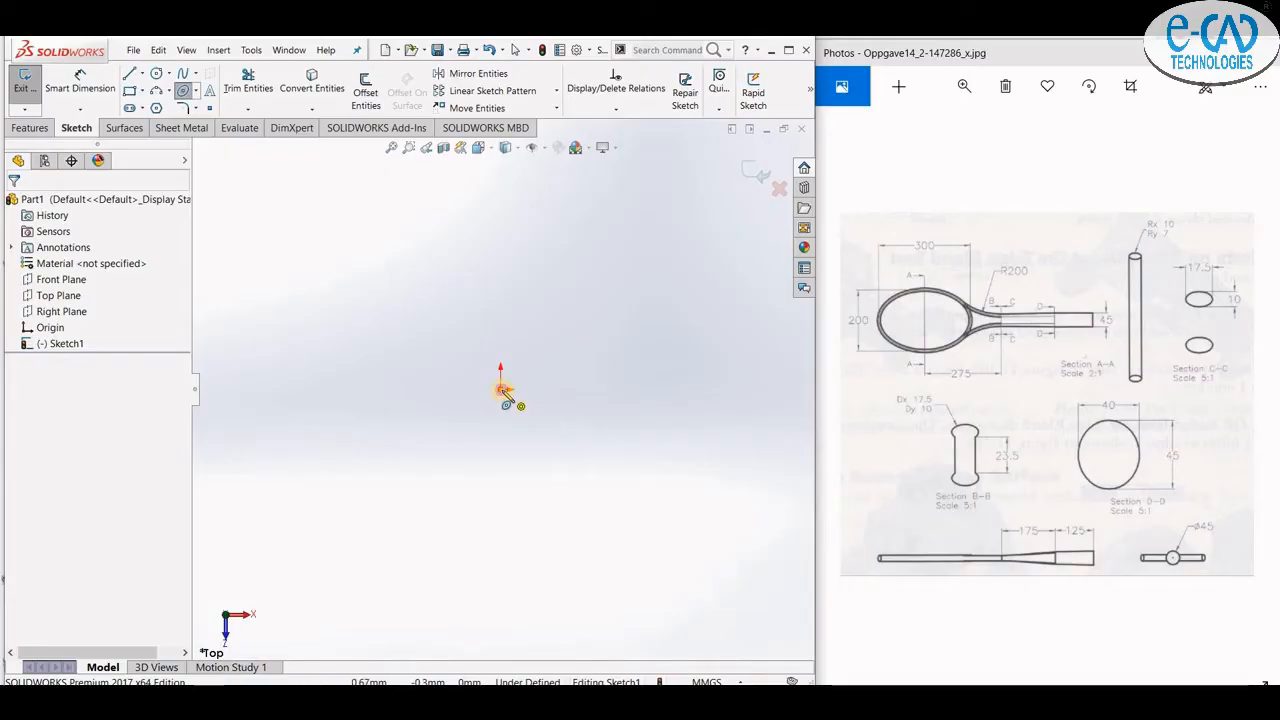
left_click(501, 389)
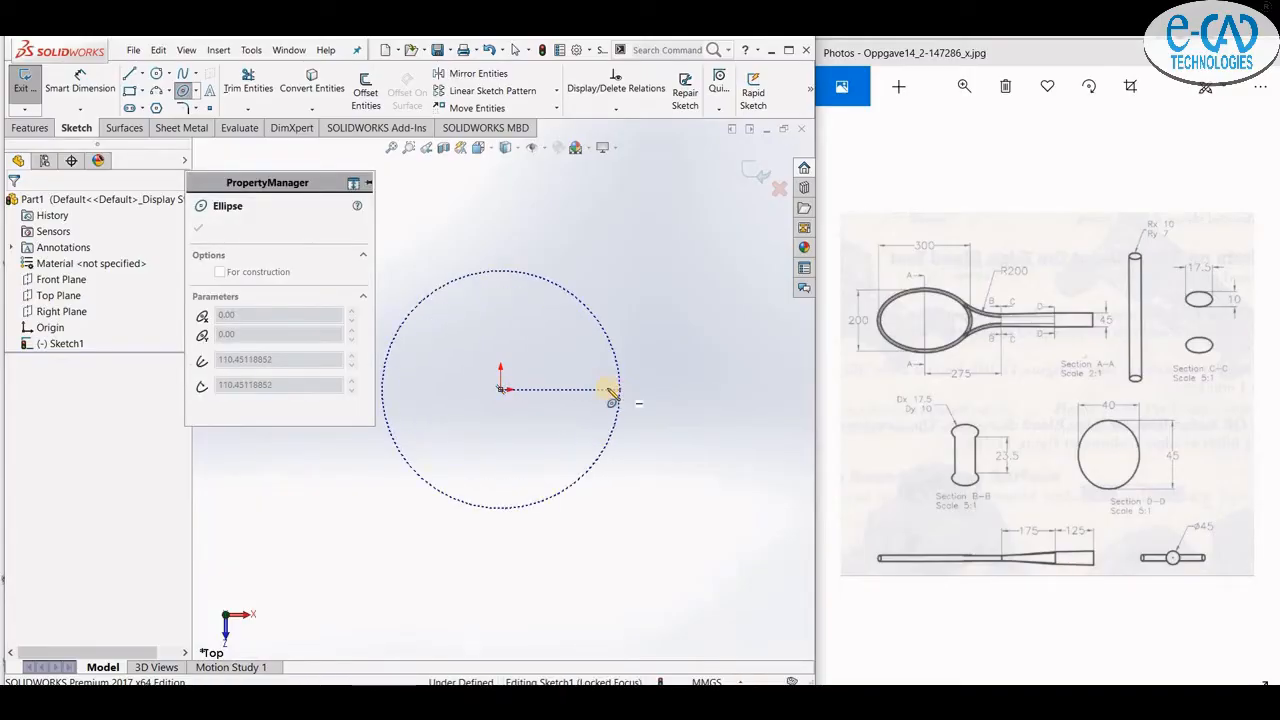
left_click(620, 389)
left_click(500, 306)
- Set the ellipse's radii to 150 mm and 100 mm and finish the sketch
left_click(310, 537)
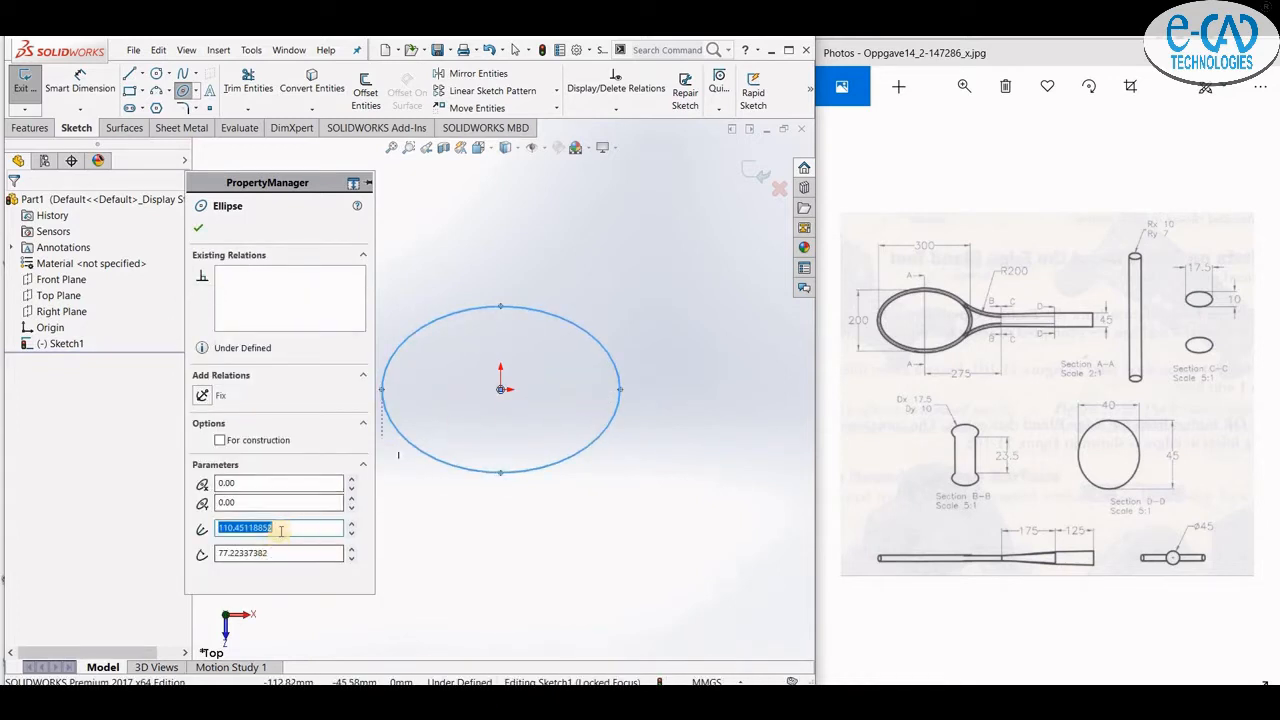
type("150")
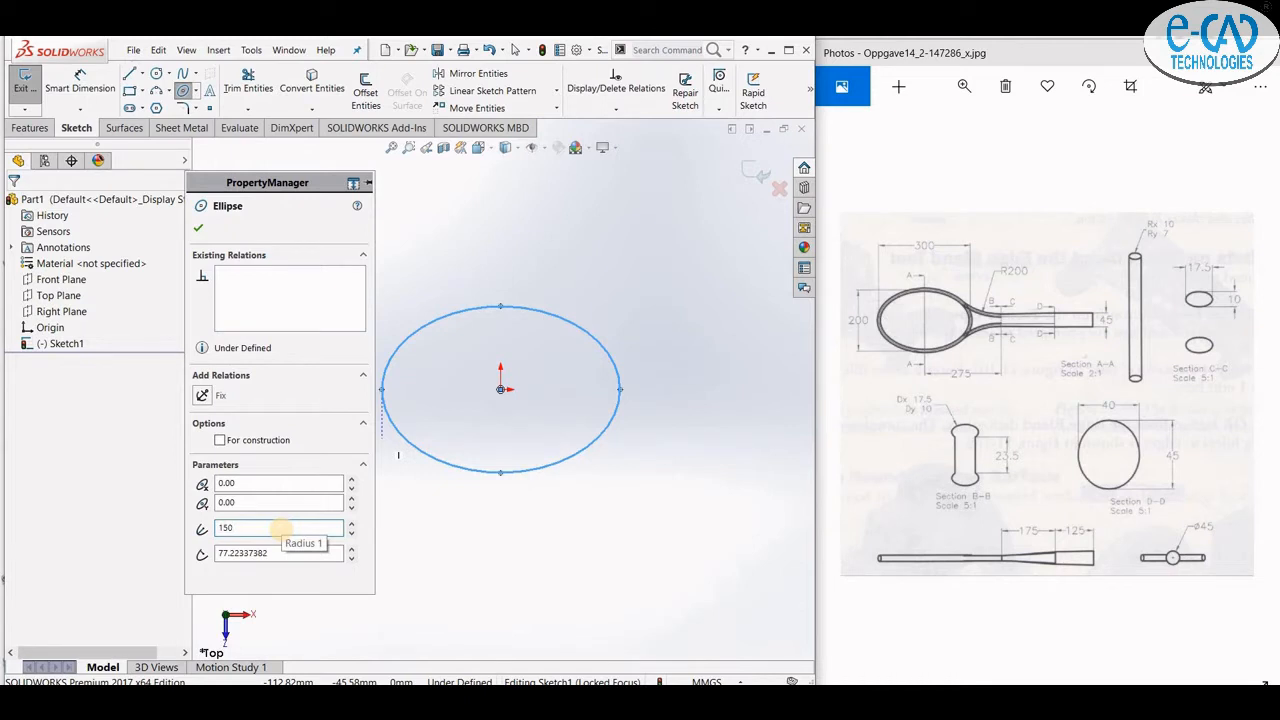
key("Return")
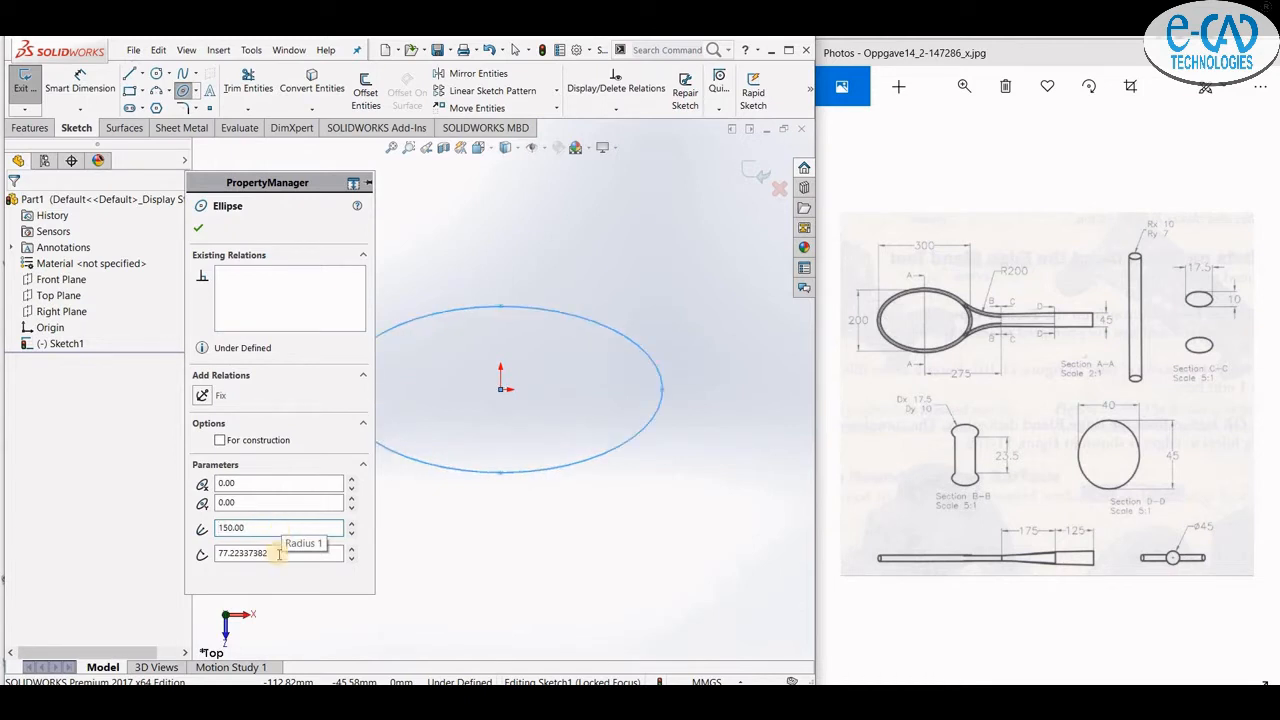
key("Tab")
type("100")
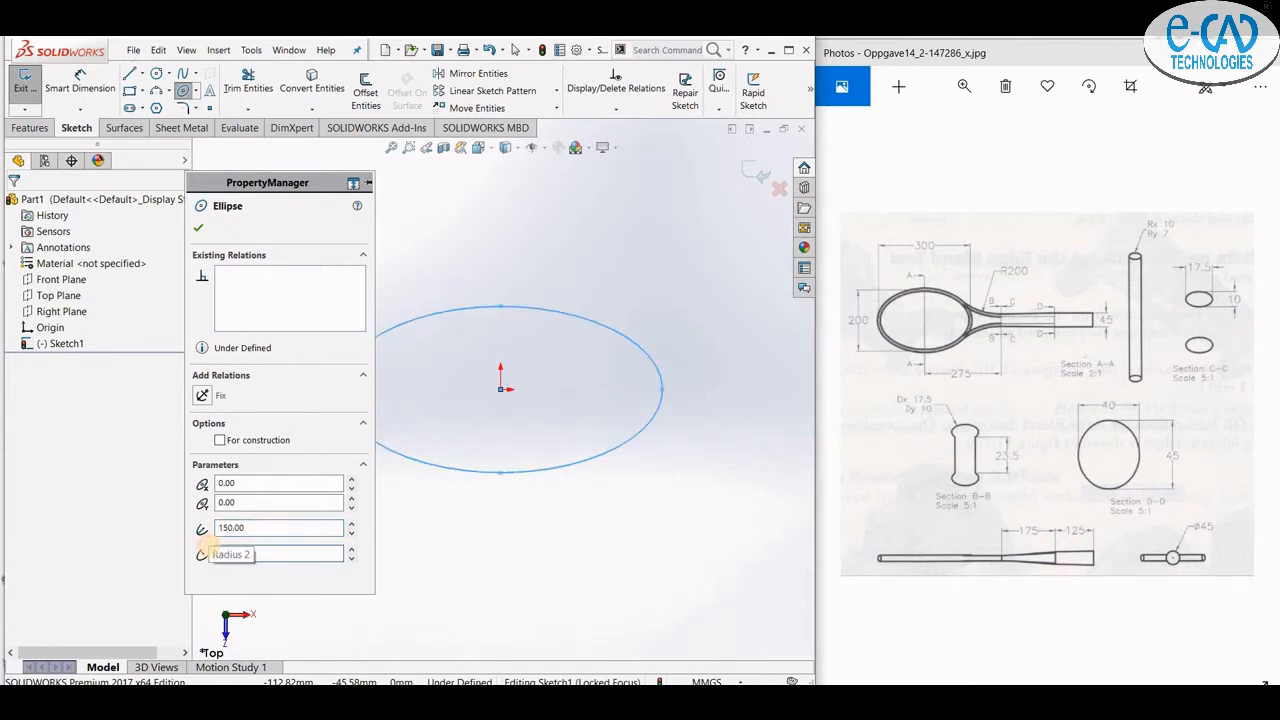
key("Return")
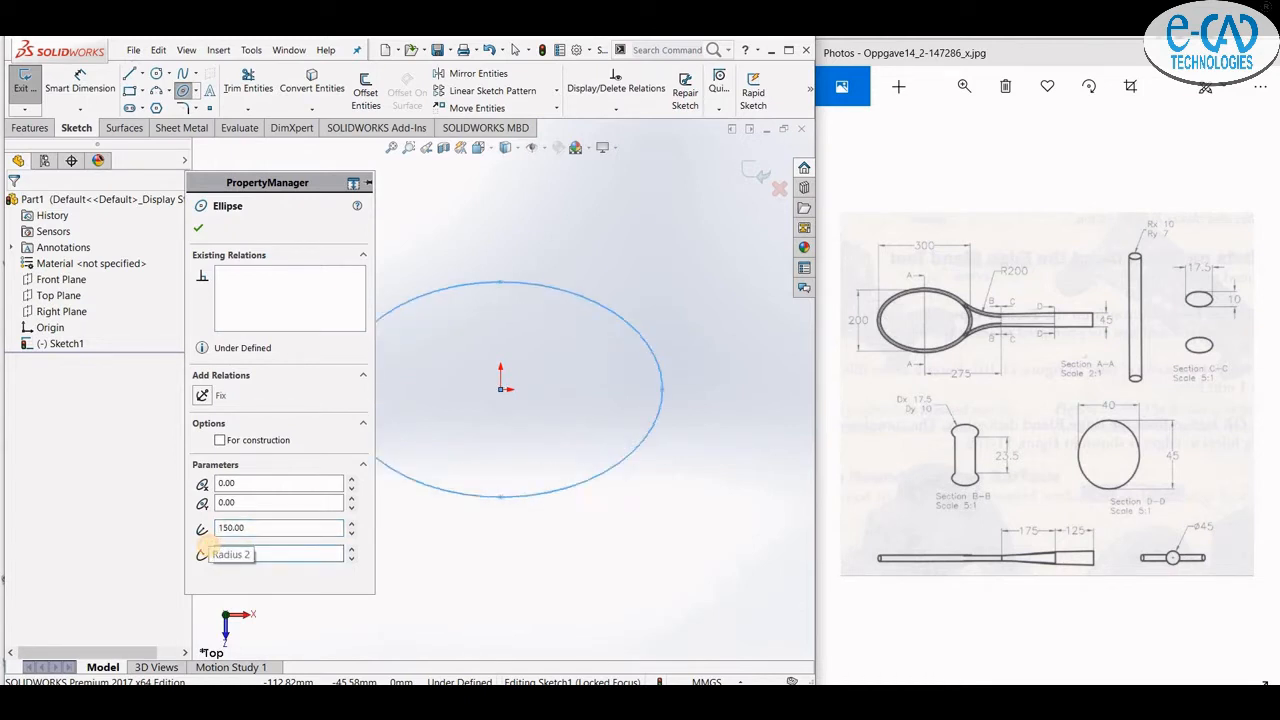
left_click(199, 223)
scroll(520, 395, "up", 2)
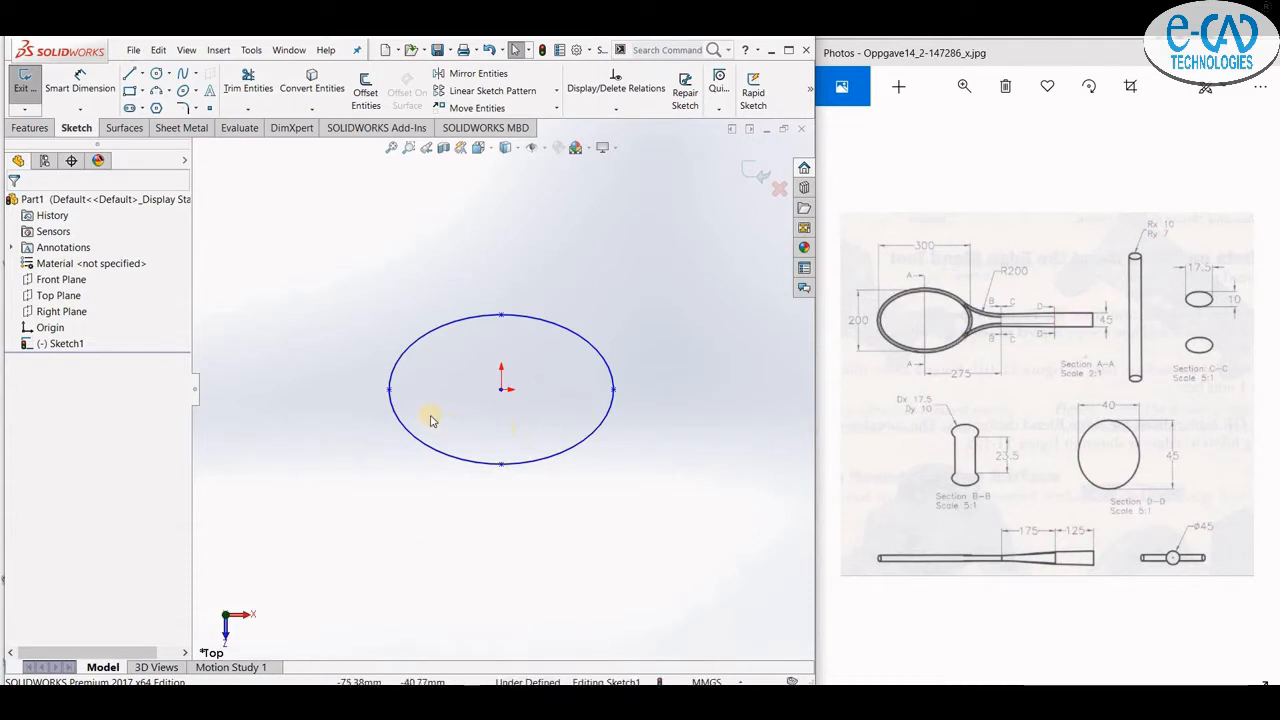
left_click(426, 148)
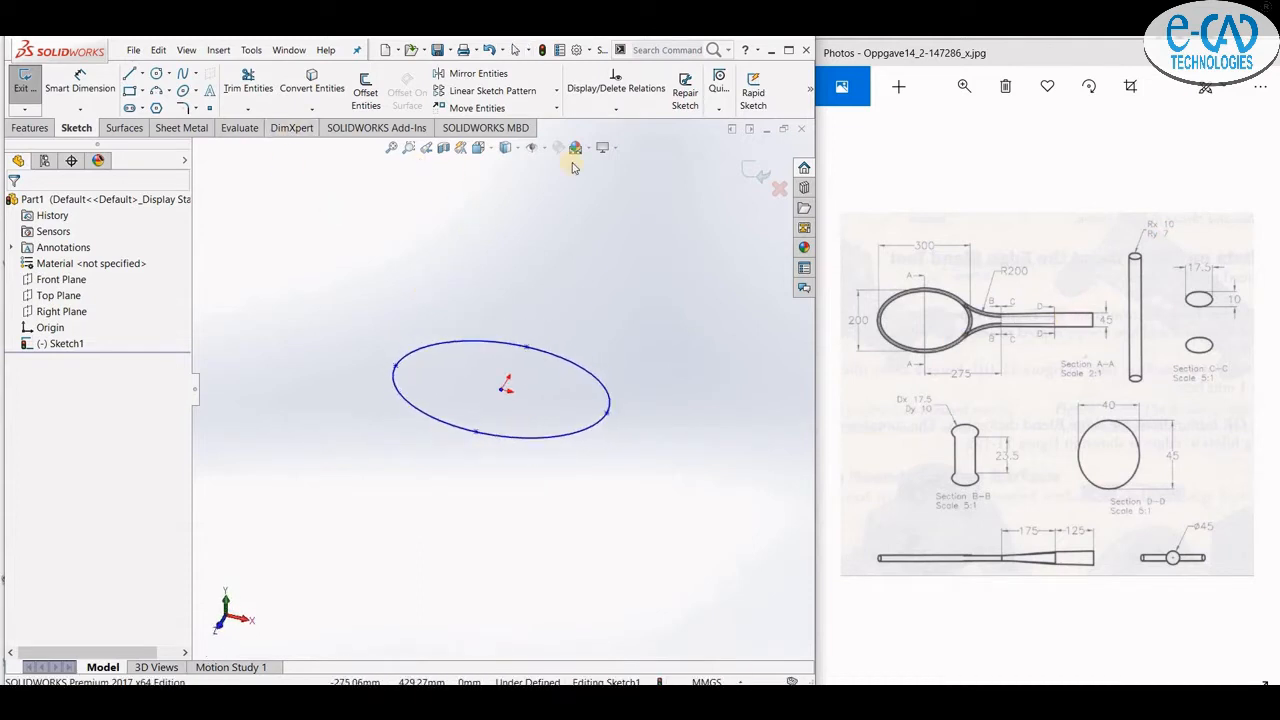
left_click(757, 177)
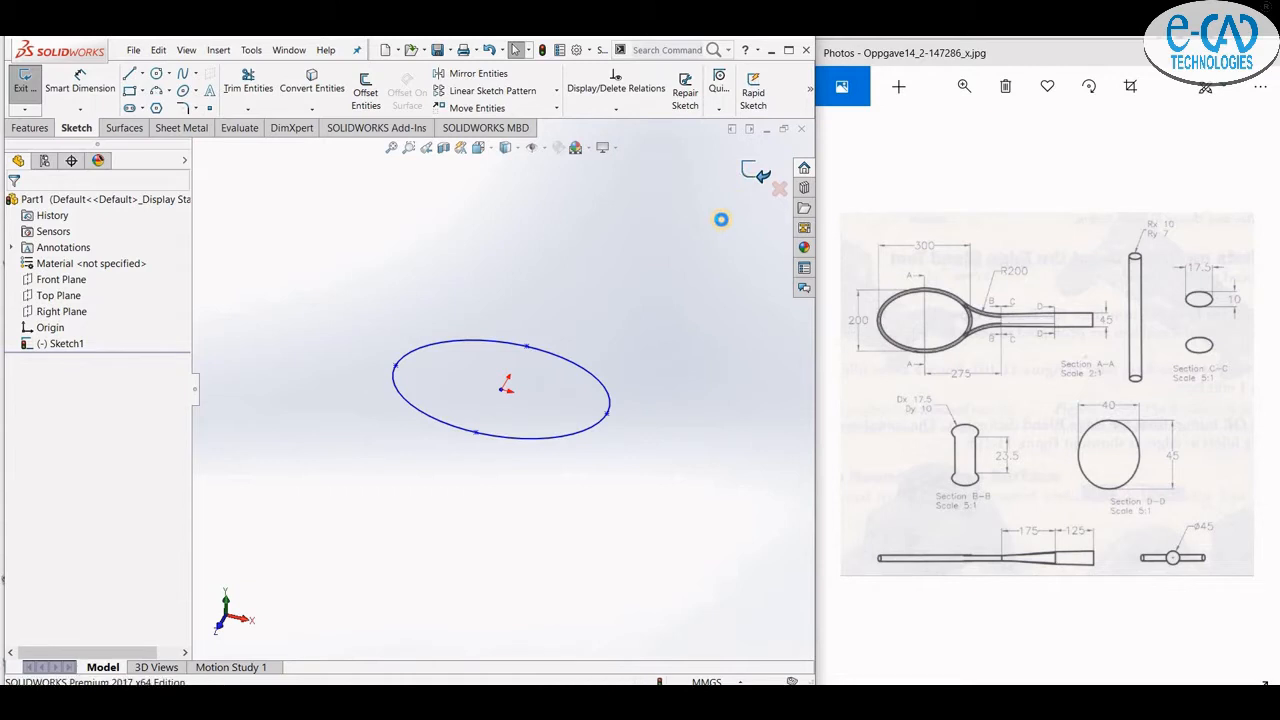
left_click(539, 258)
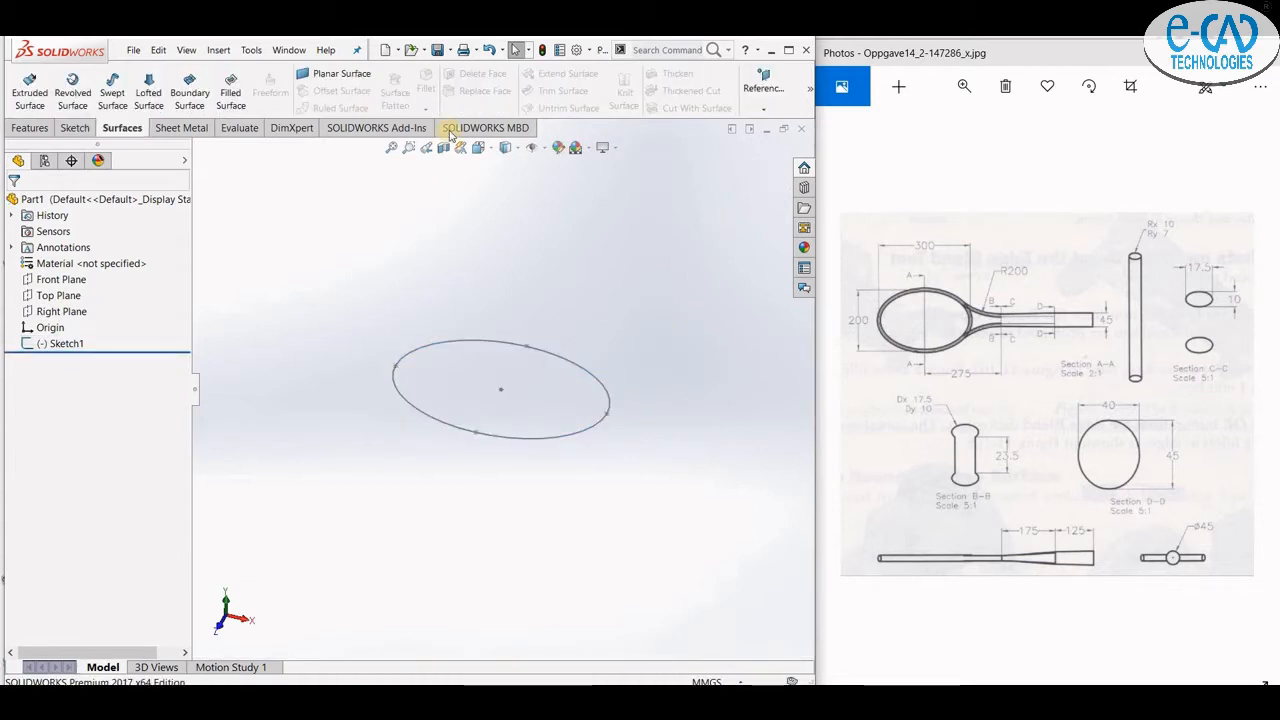
- Create a reference plane perpendicular to the ellipse at the end point of its minor axis
left_click(30, 128)
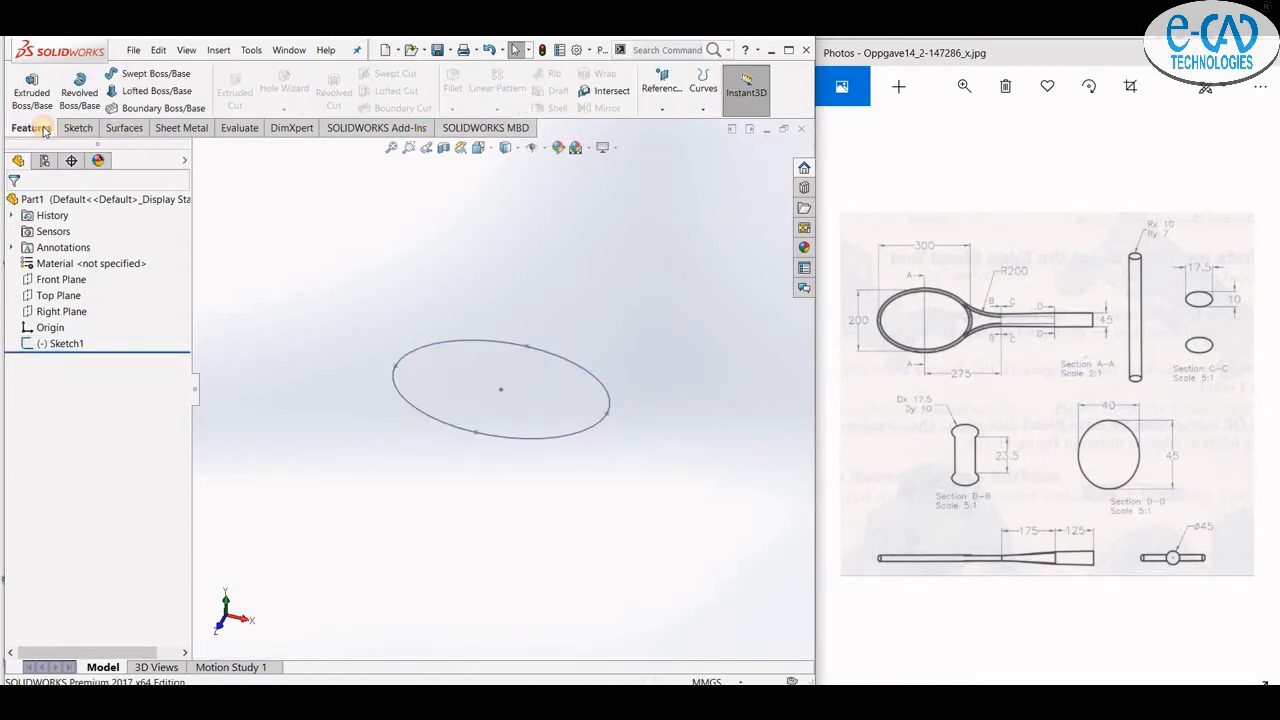
left_click(661, 108)
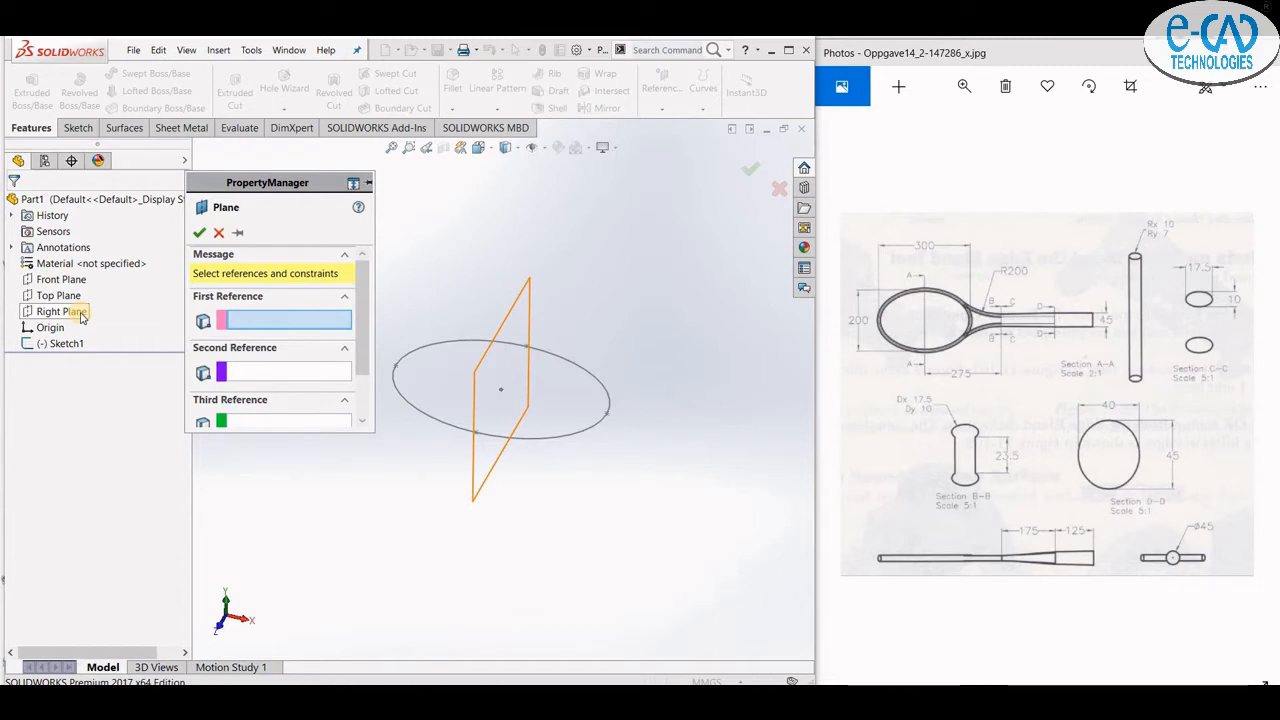
left_click(529, 348)
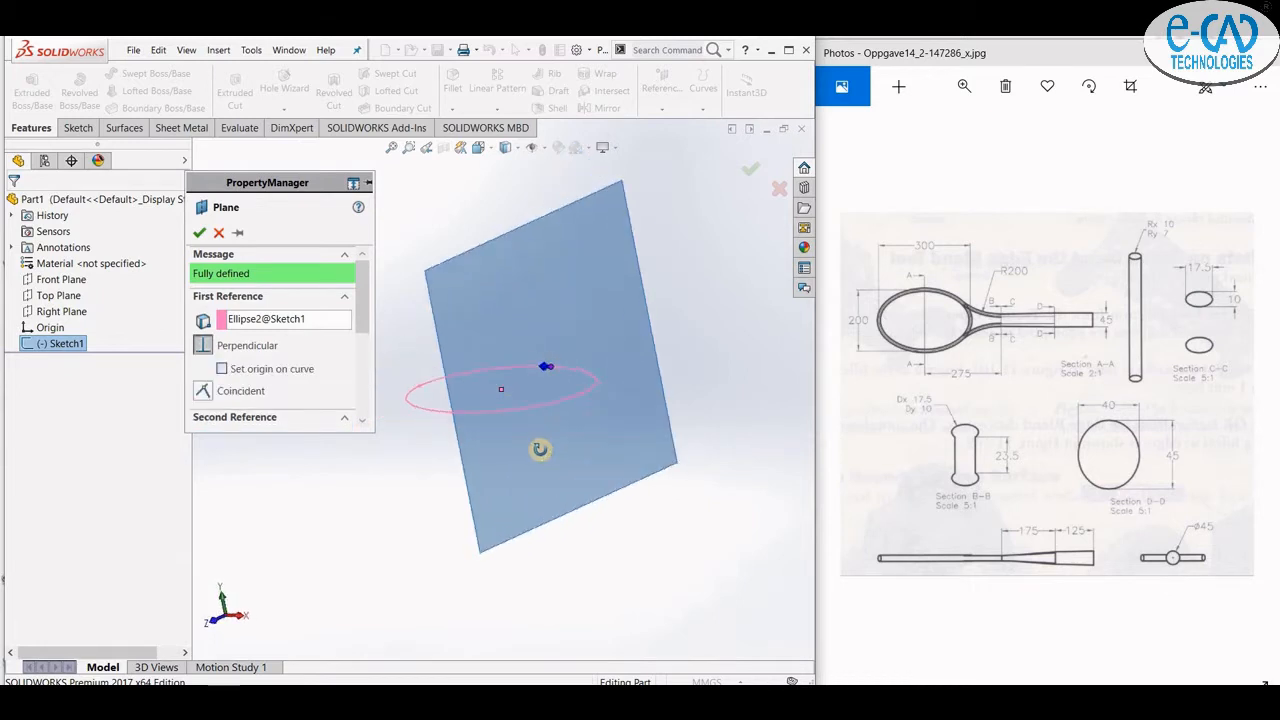
left_click(200, 234)
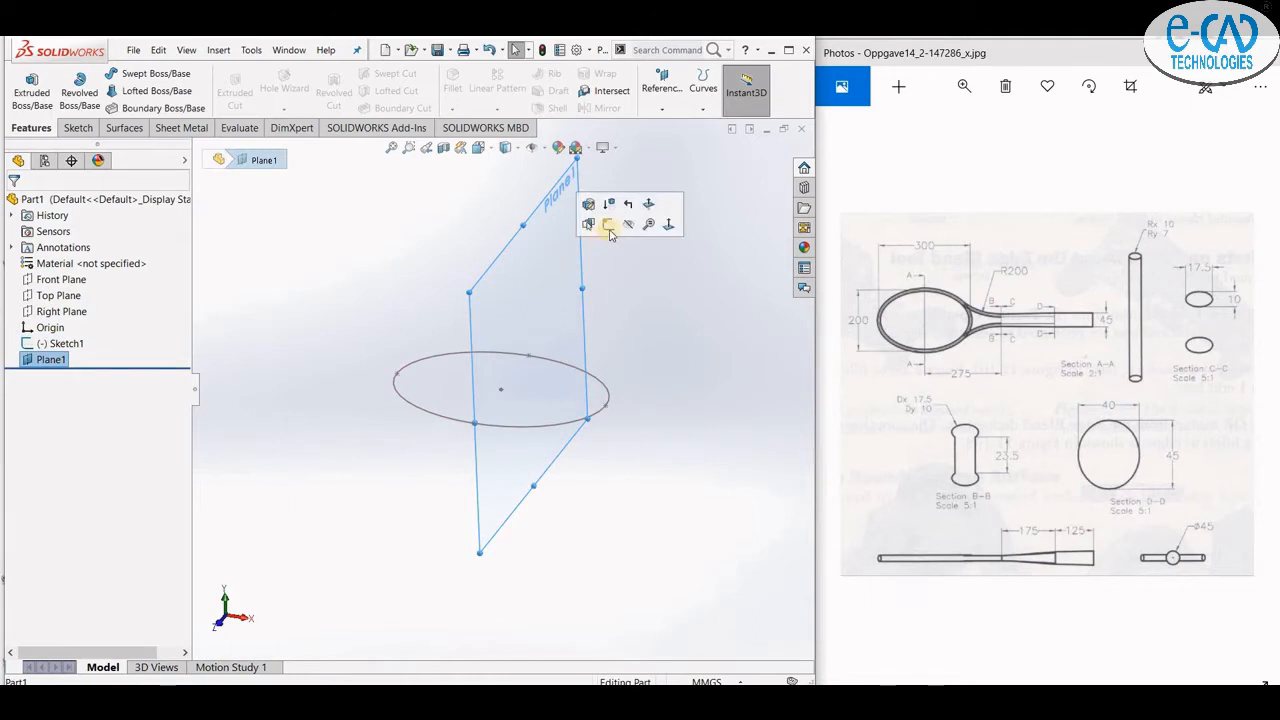
- Sketch a small ellipse on the new plane, centred on the sketch origin, with radii of about 10.3 mm horizontally and 7.7 mm vertically
left_click(607, 226)
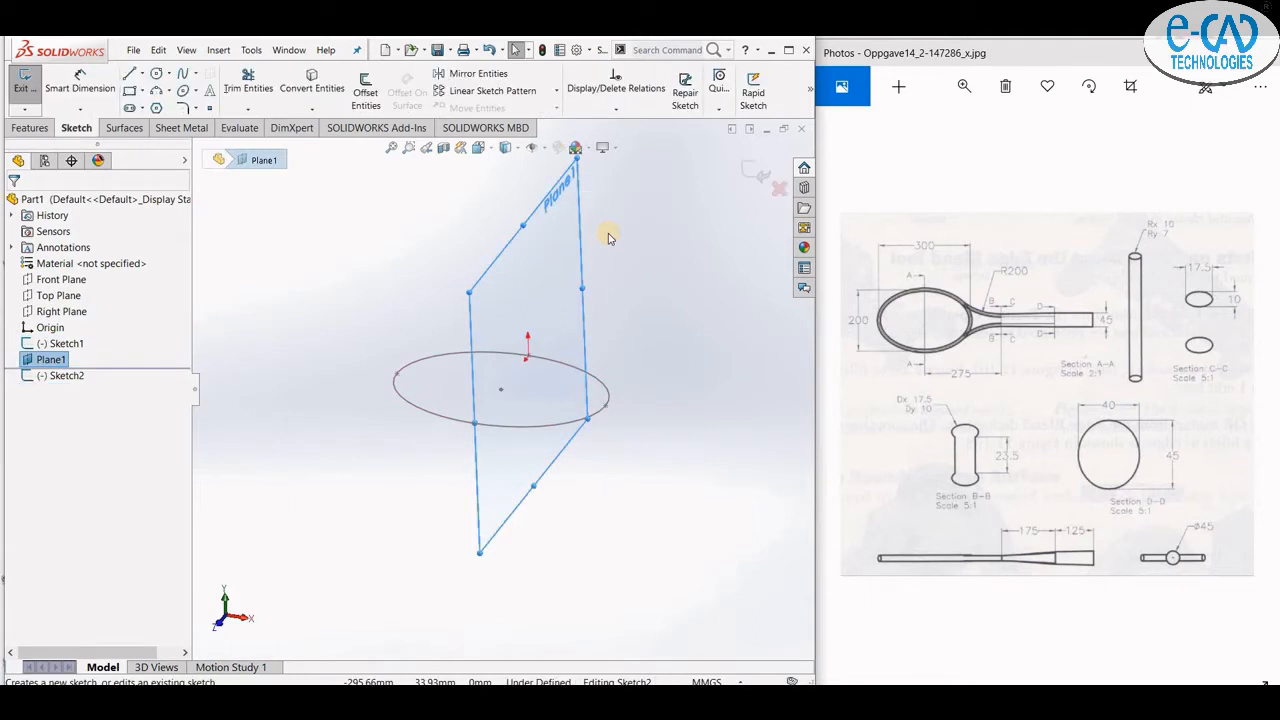
left_click(185, 92)
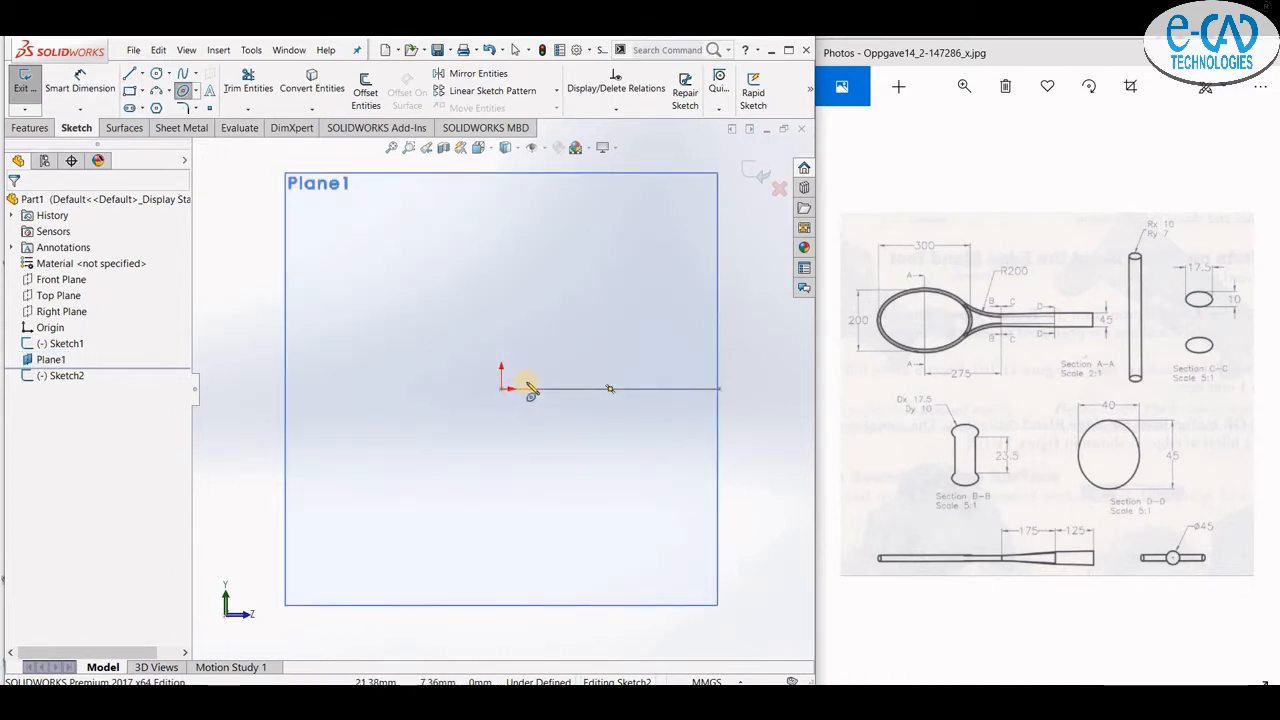
scroll(531, 390, "down", 3)
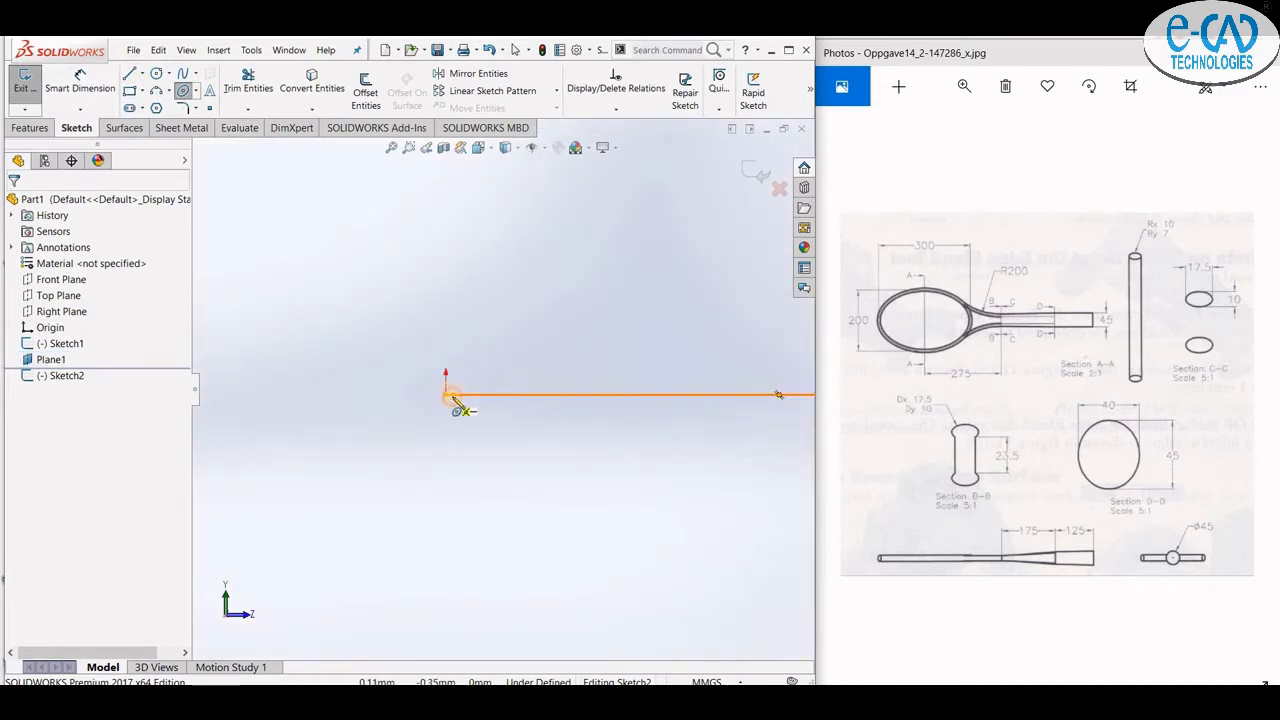
left_click(447, 395)
left_click(489, 395)
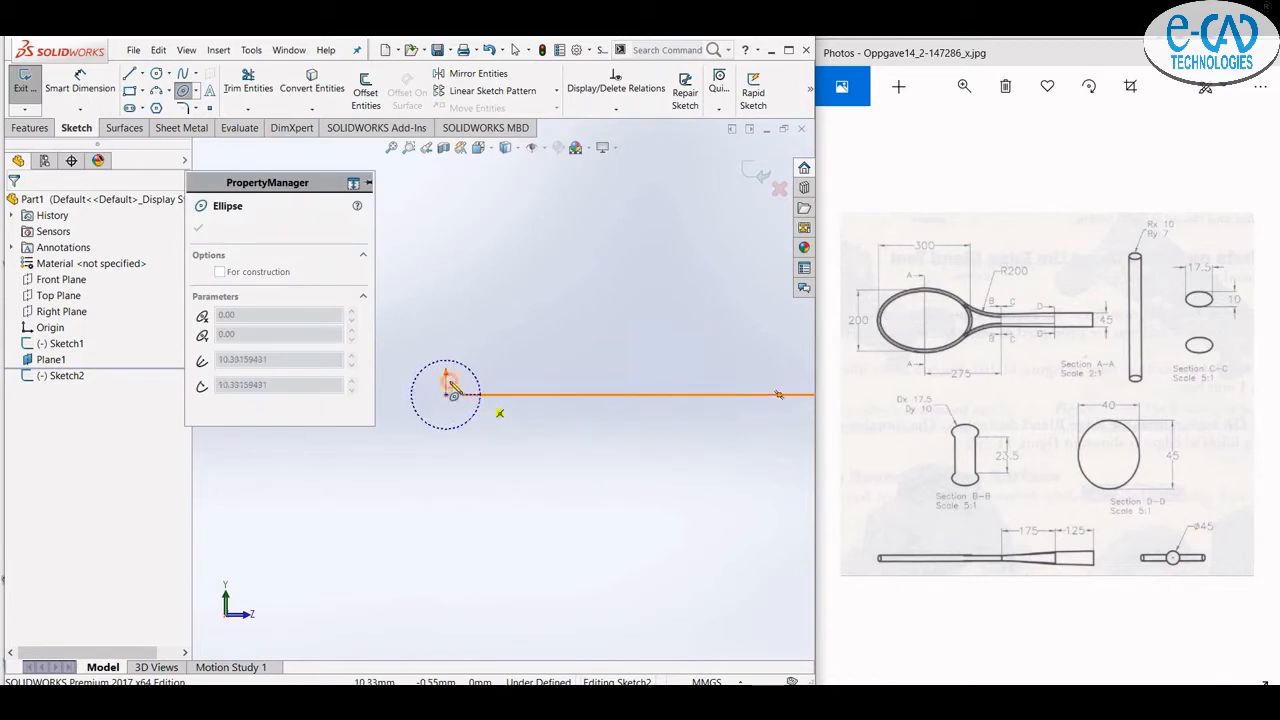
left_click(447, 371)
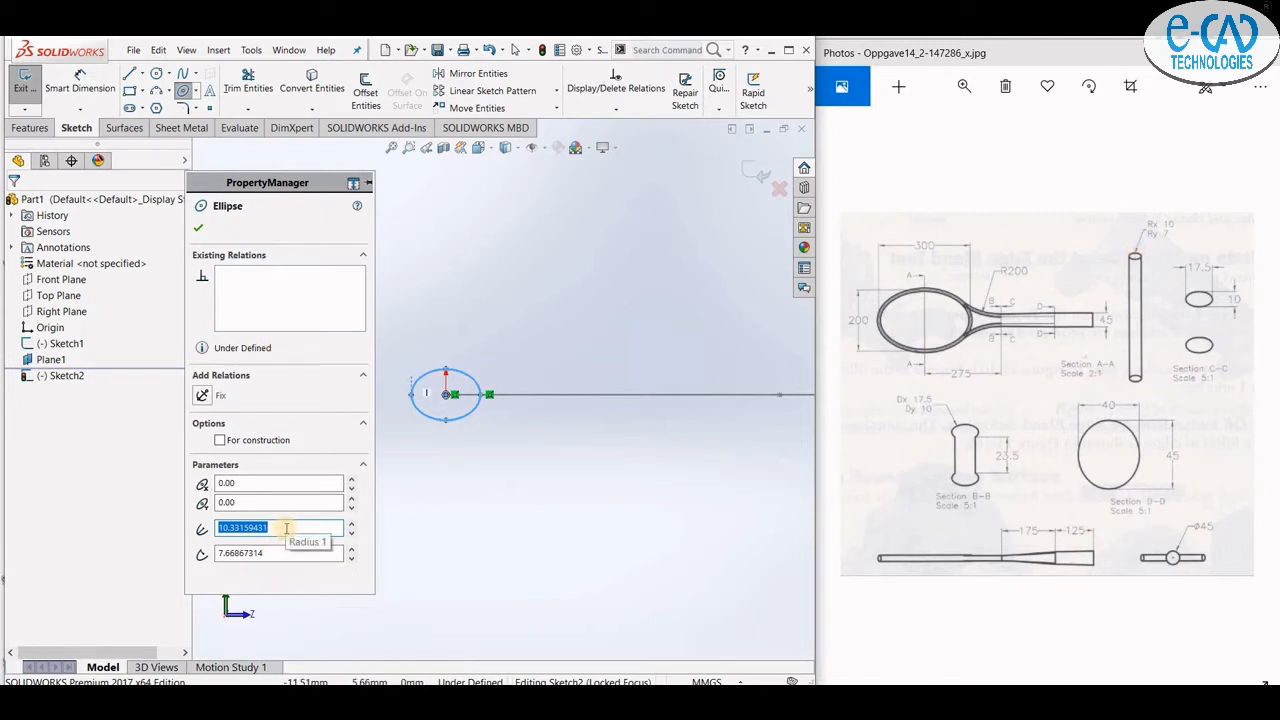
- Set the small profile ellipse's radii to 7 mm horizontally and 10 mm vertically
type("7")
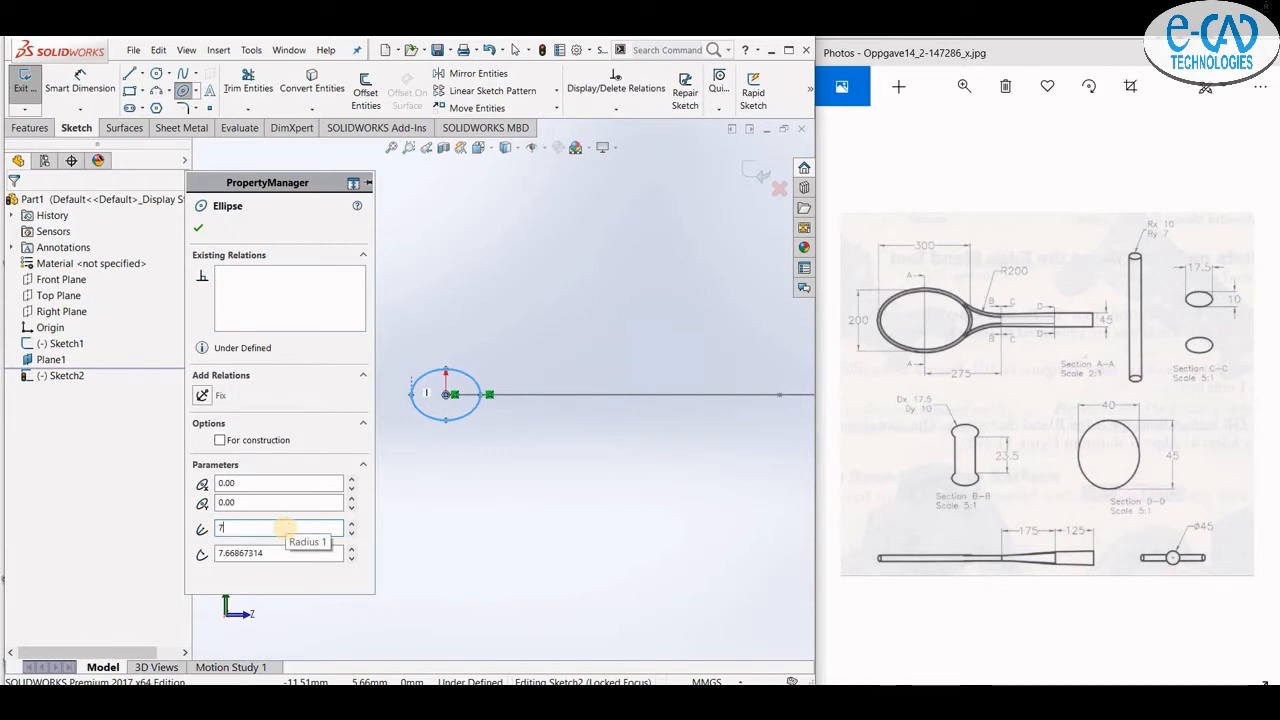
key("Tab")
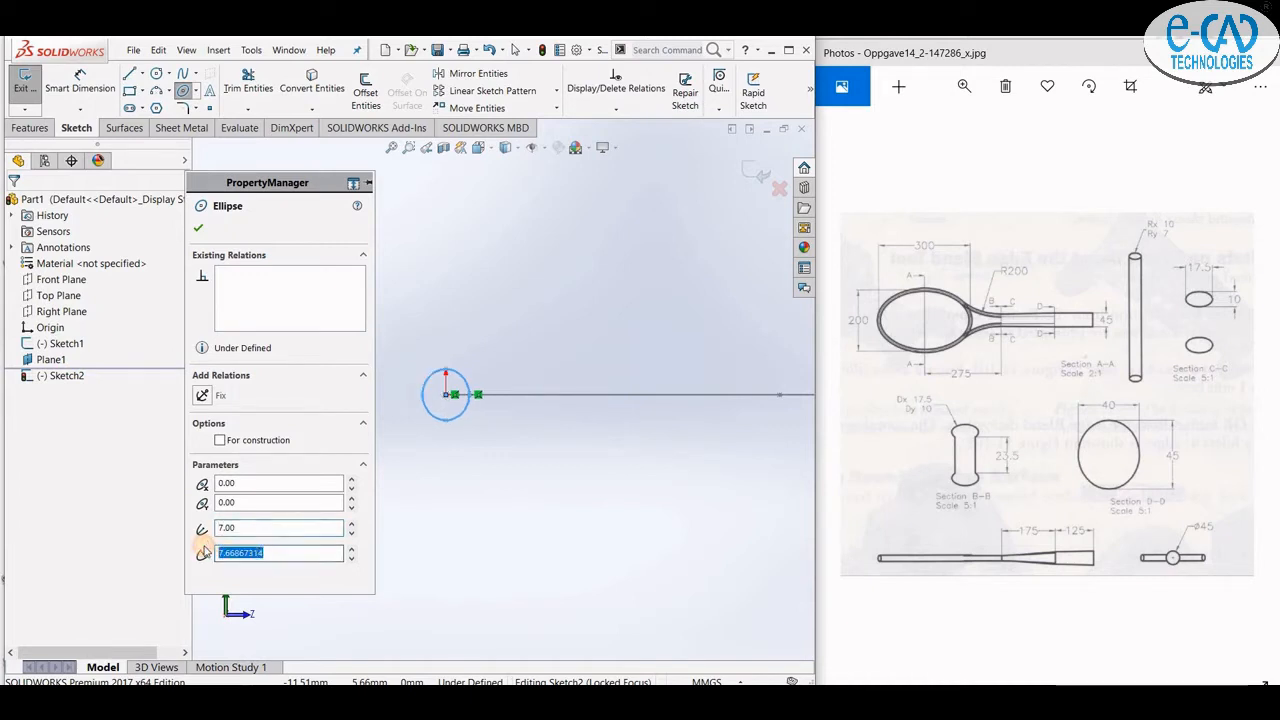
type("10")
key("Tab")
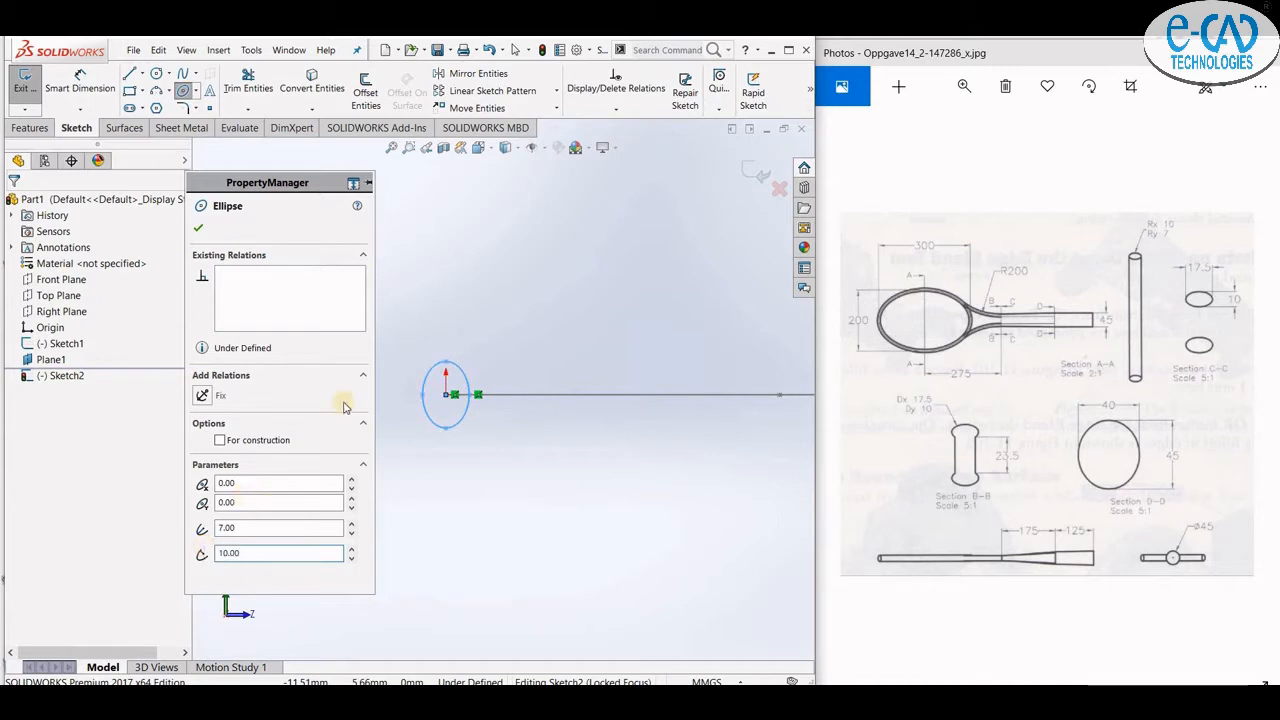
scroll(516, 330, "up", 2)
middle_click_drag(537, 357, 543, 371)
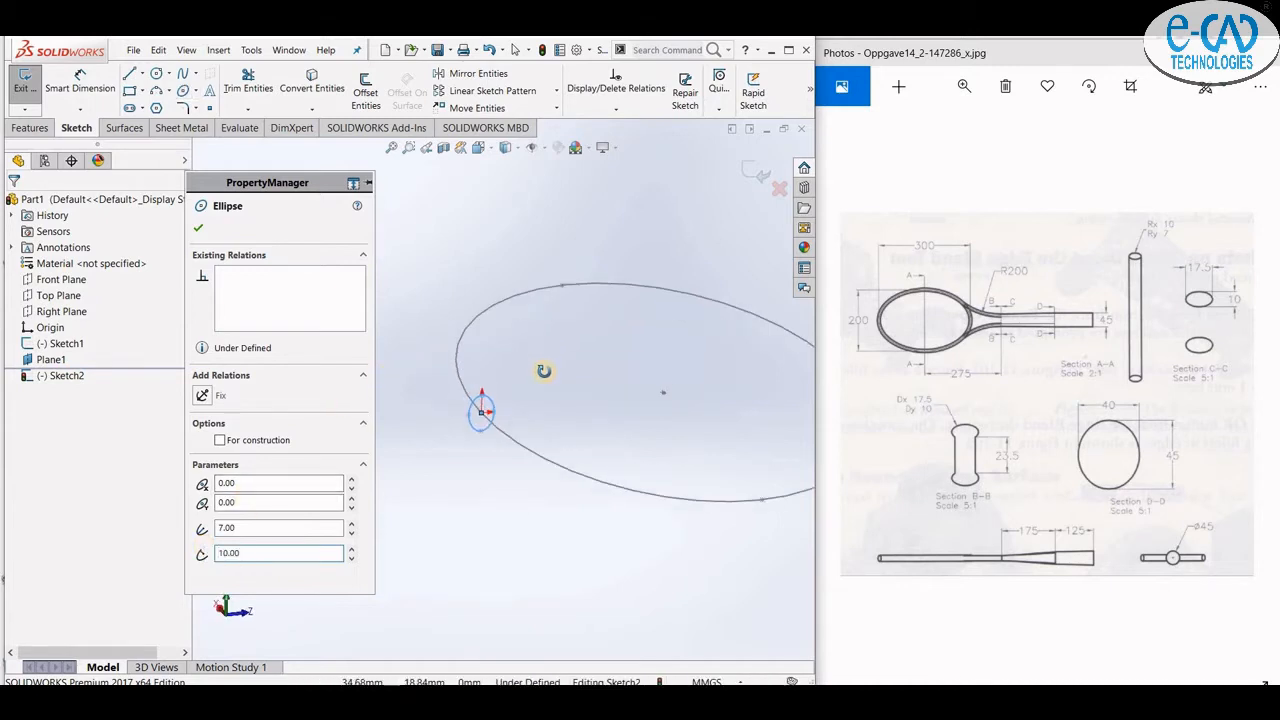
left_click(201, 232)
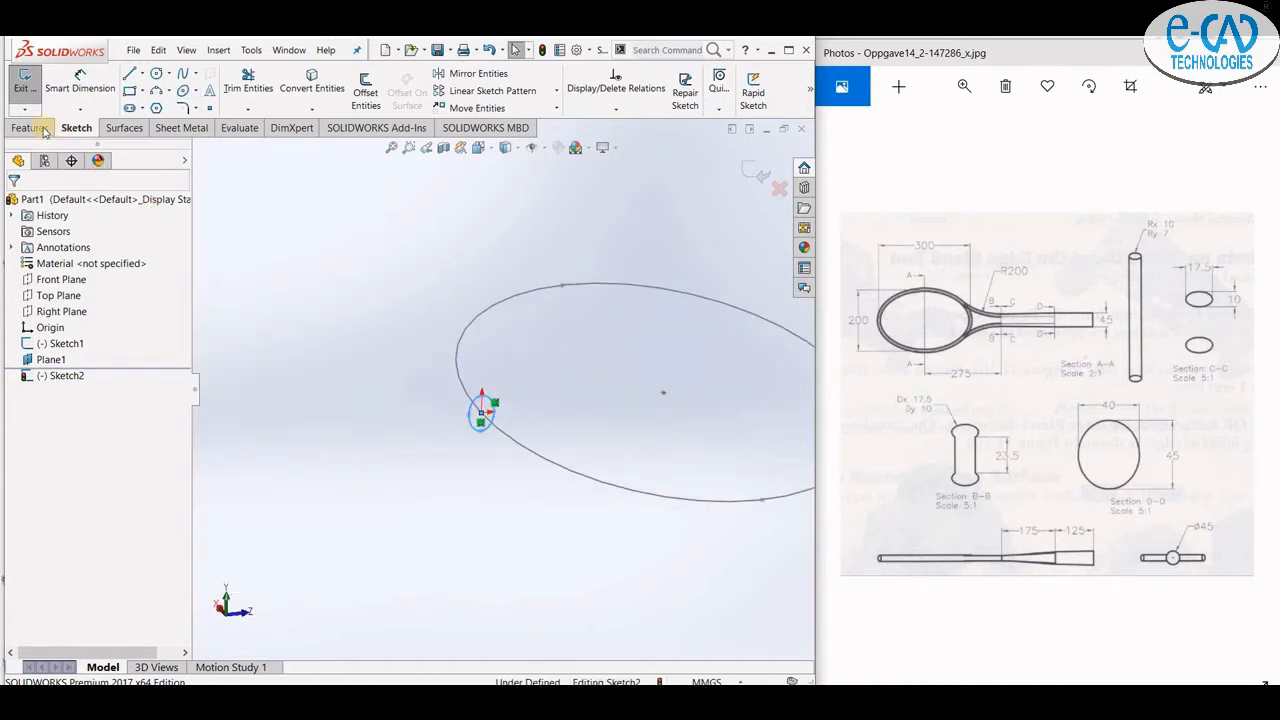
- Create a swept surface using the small ellipse as the profile and the large ellipse as the path
left_click(123, 128)
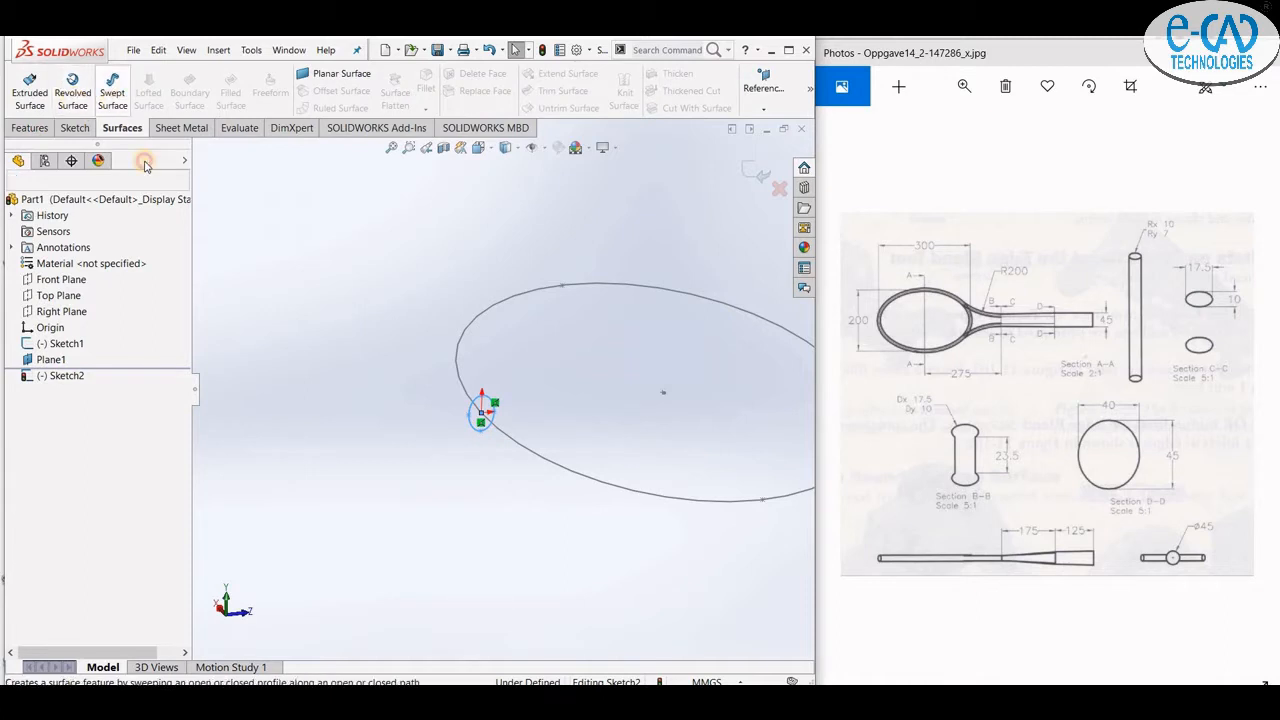
left_click(112, 92)
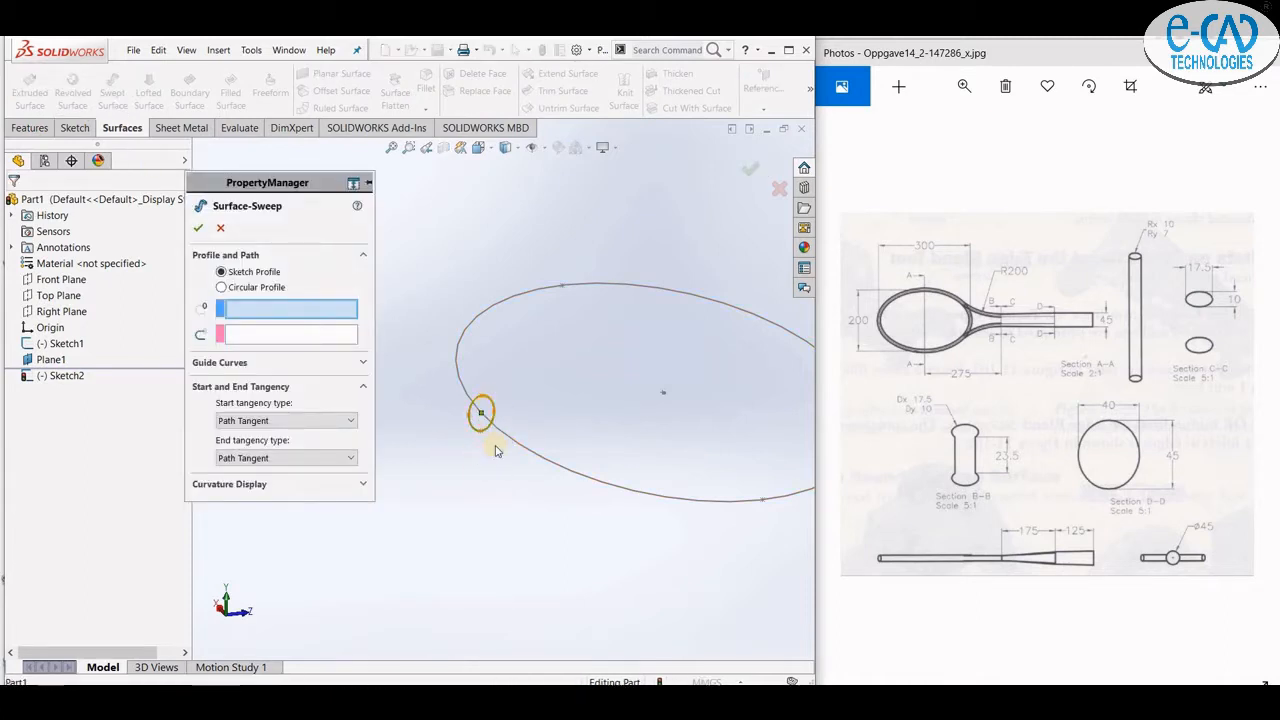
left_click(490, 421)
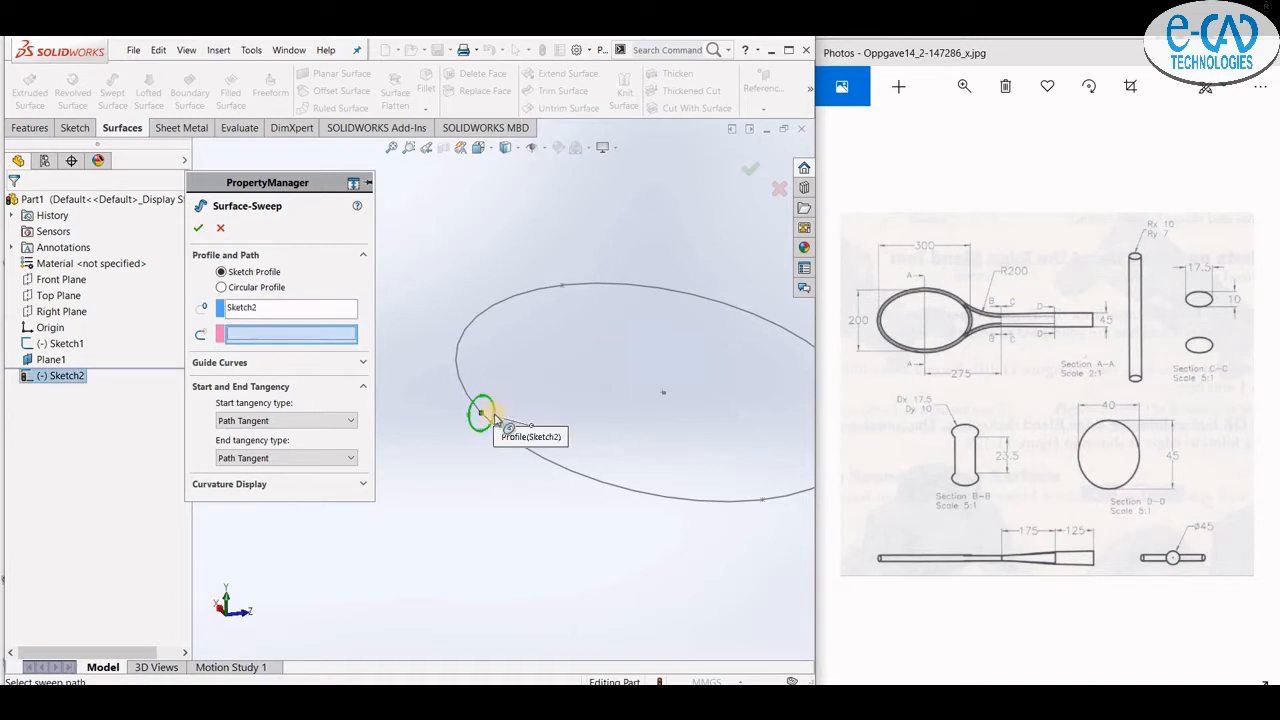
left_click(457, 373)
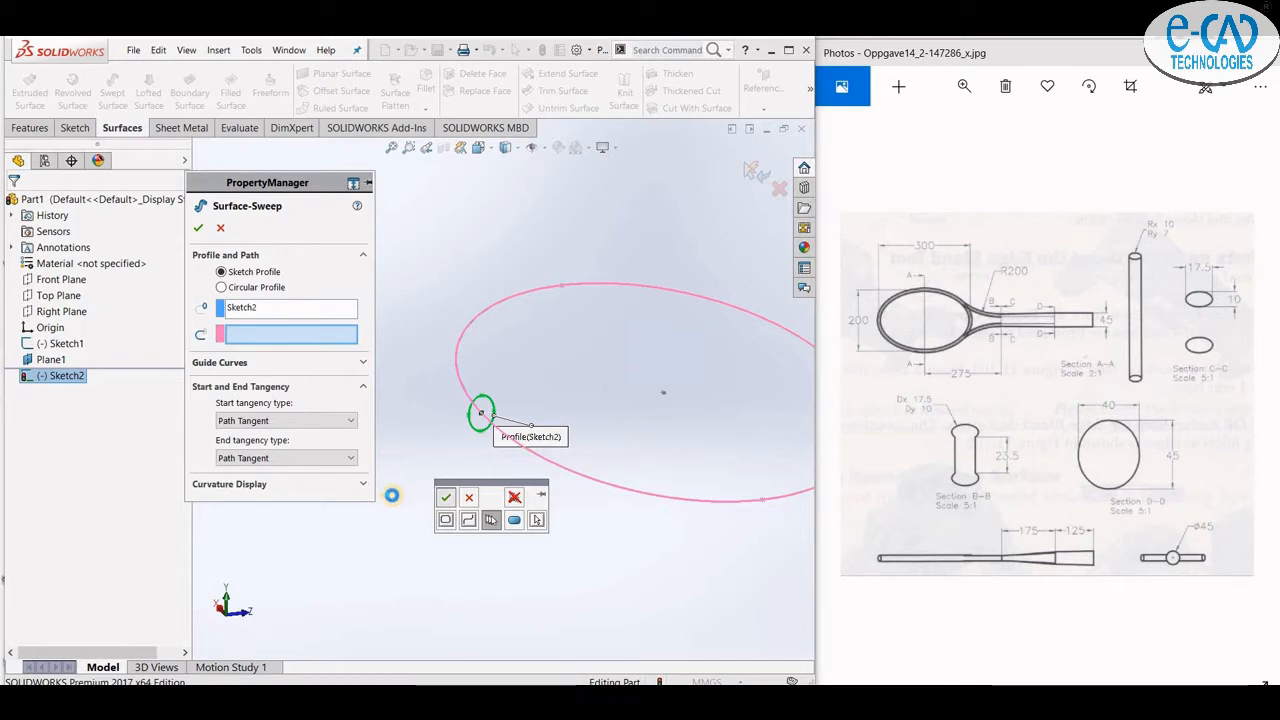
left_click(200, 230)
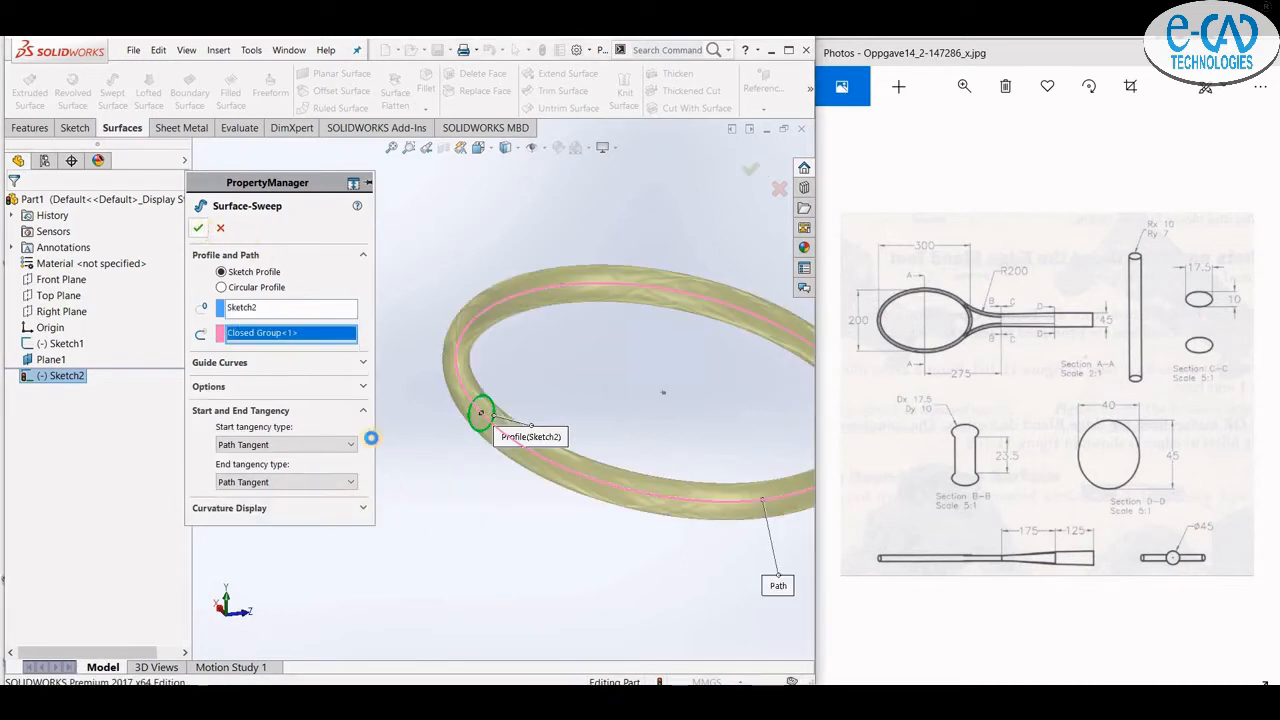
- Hide the reference plane that was used for the frame's elliptical profile
scroll(569, 519, "up", 5)
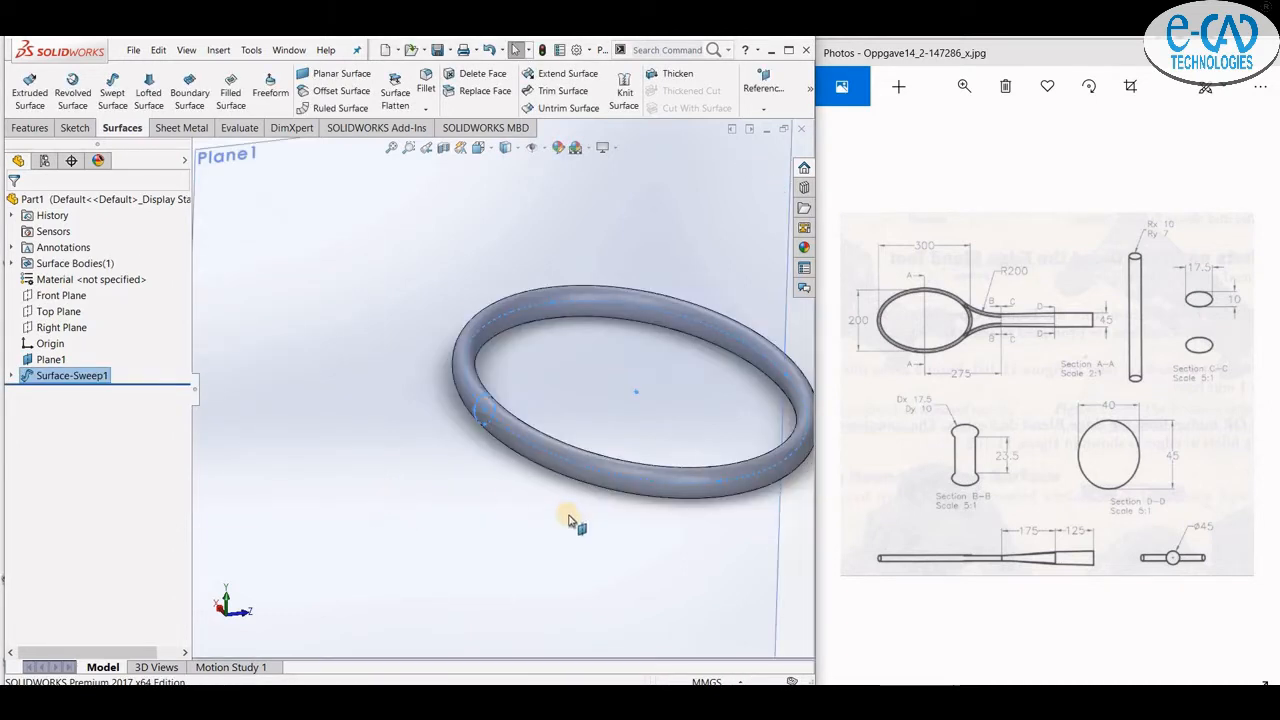
middle_click_drag(669, 411, 714, 474)
left_click(714, 474)
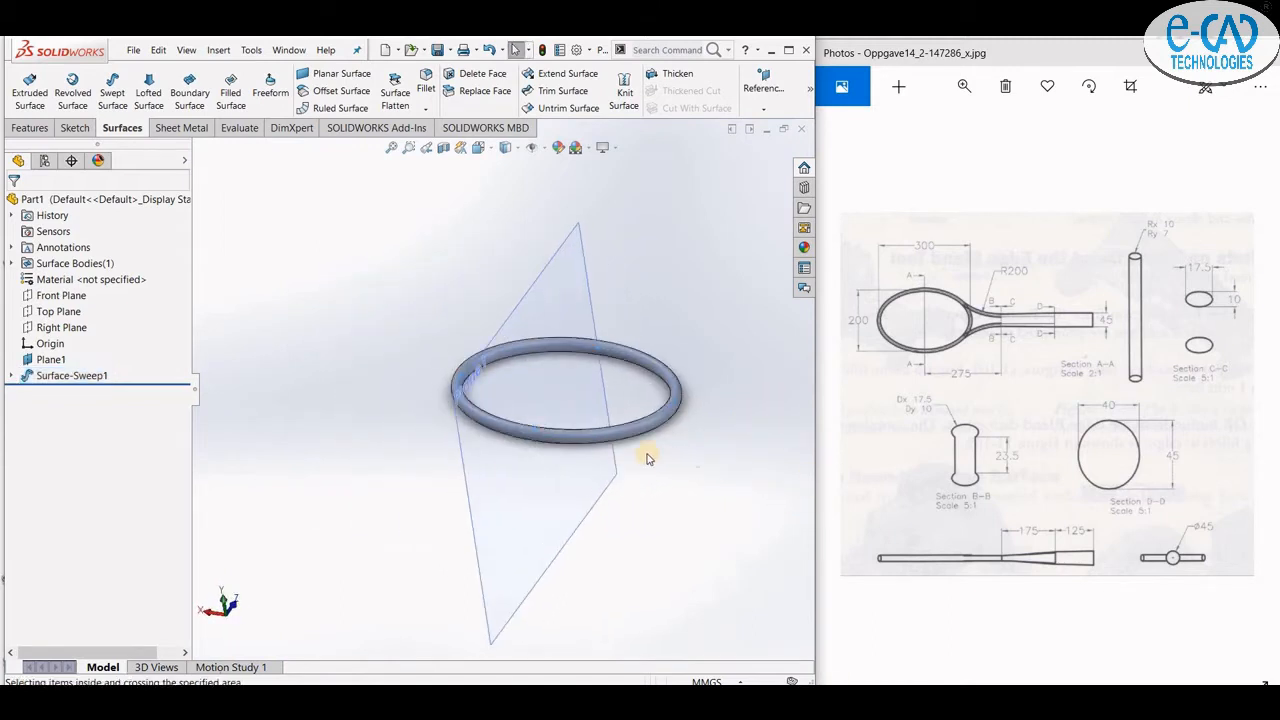
left_click(605, 473)
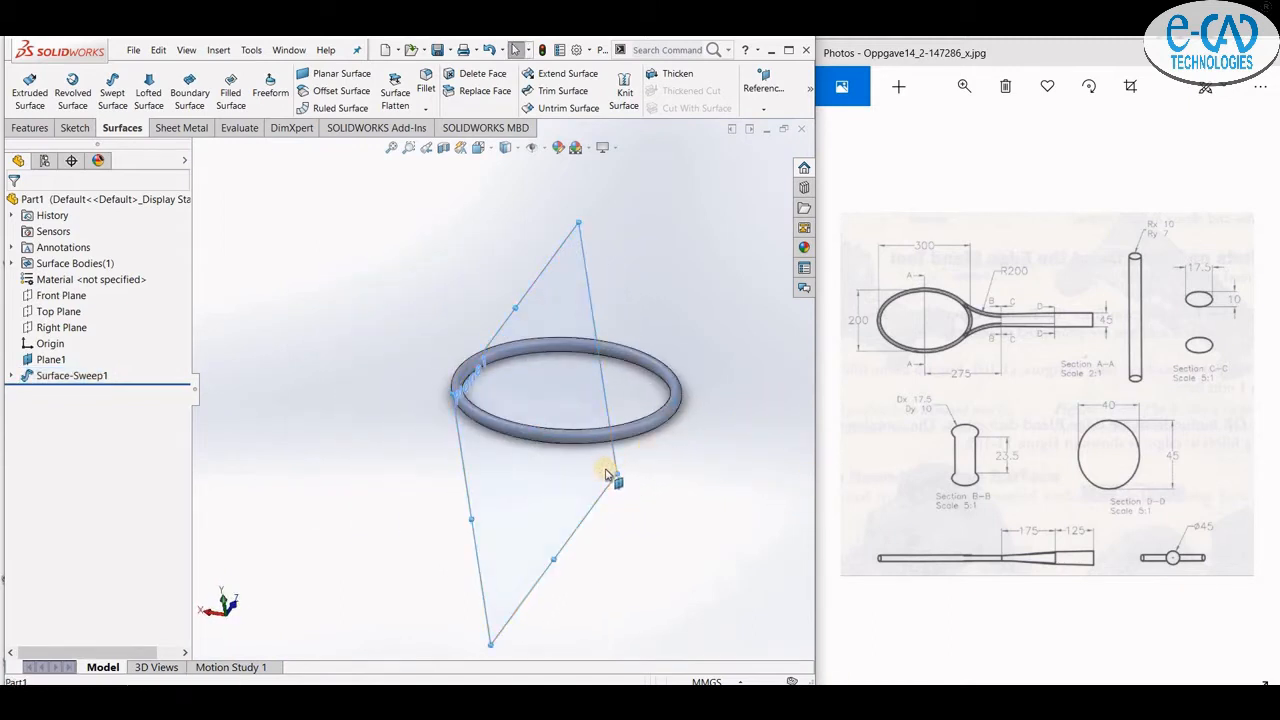
right_click(607, 473)
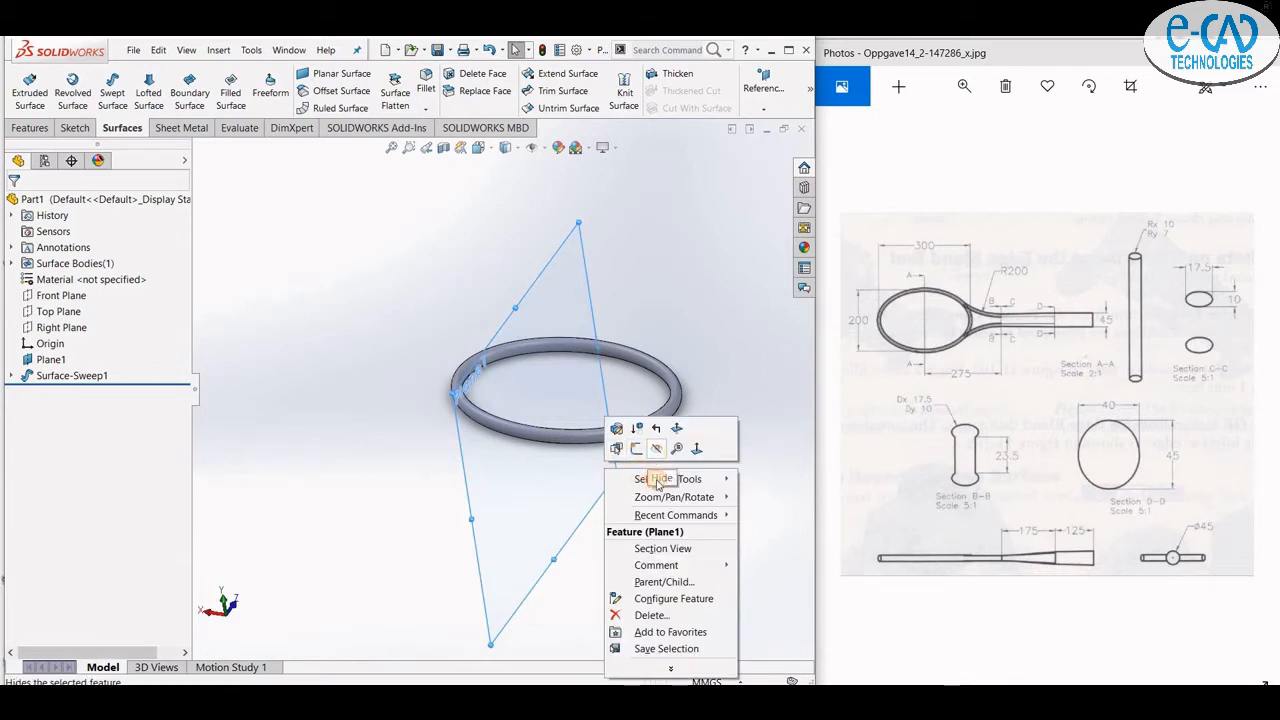
left_click(656, 456)
middle_click_drag(693, 426, 709, 506)
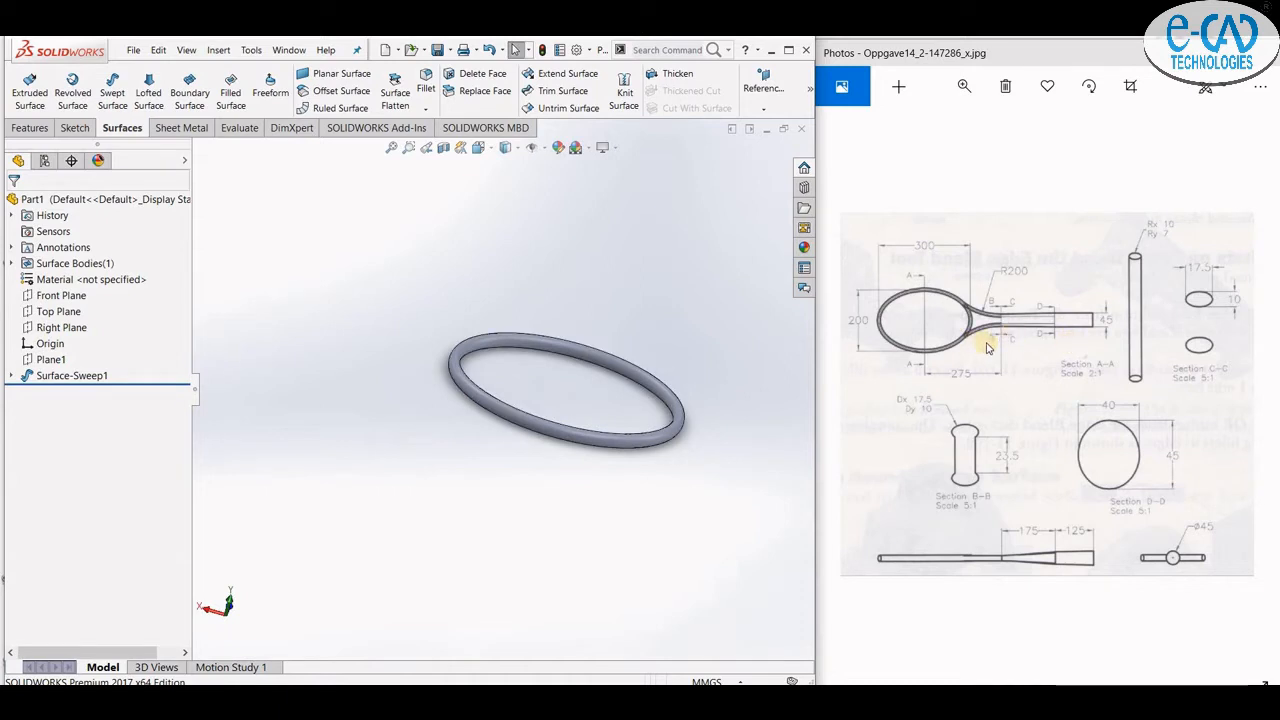
- Start a sketch on the Top Plane and draw a horizontal 275 mm line from the origin towards the handle side
left_click(74, 312)
middle_click_drag(380, 457, 447, 398)
key("ctrl+8")
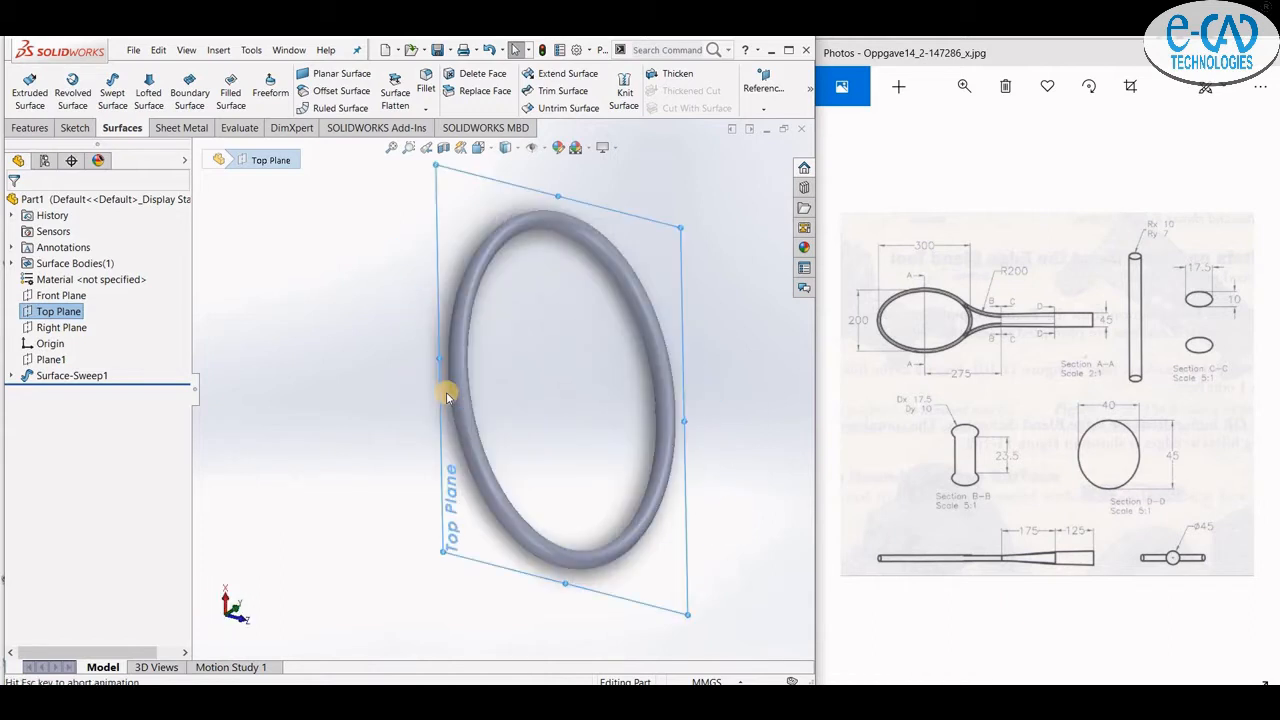
left_click(76, 128)
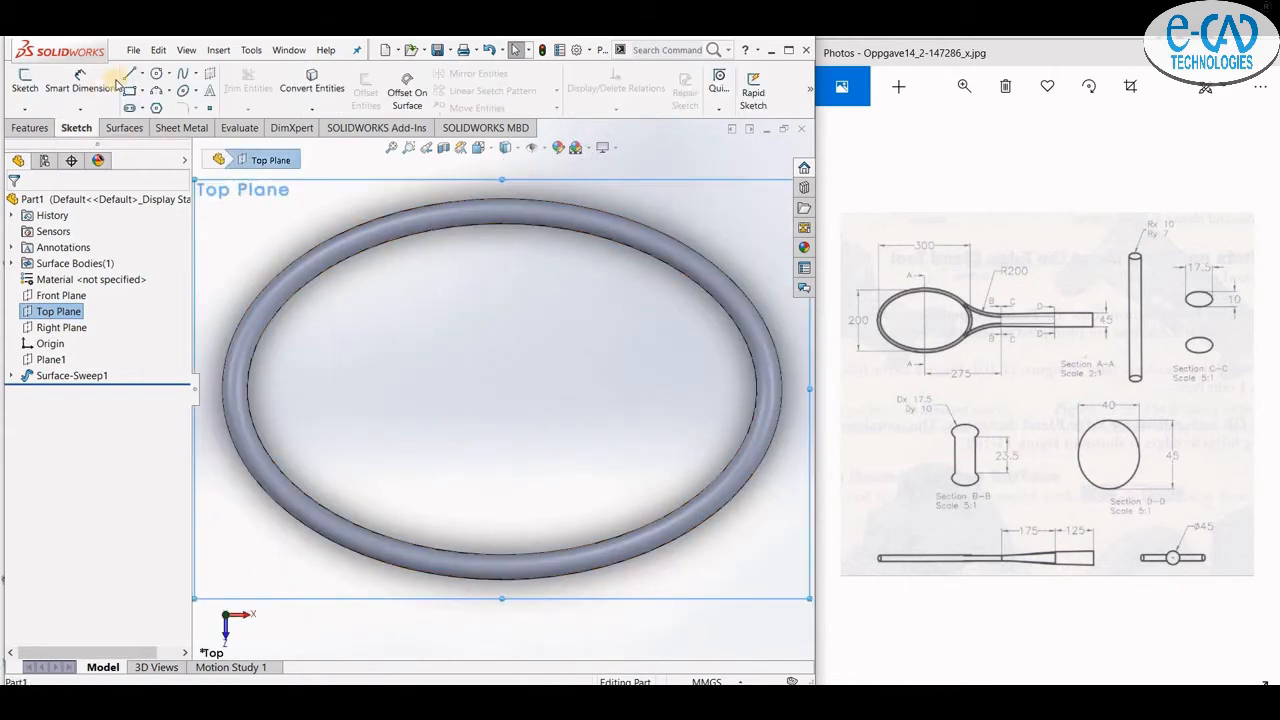
left_click(129, 73)
key("f")
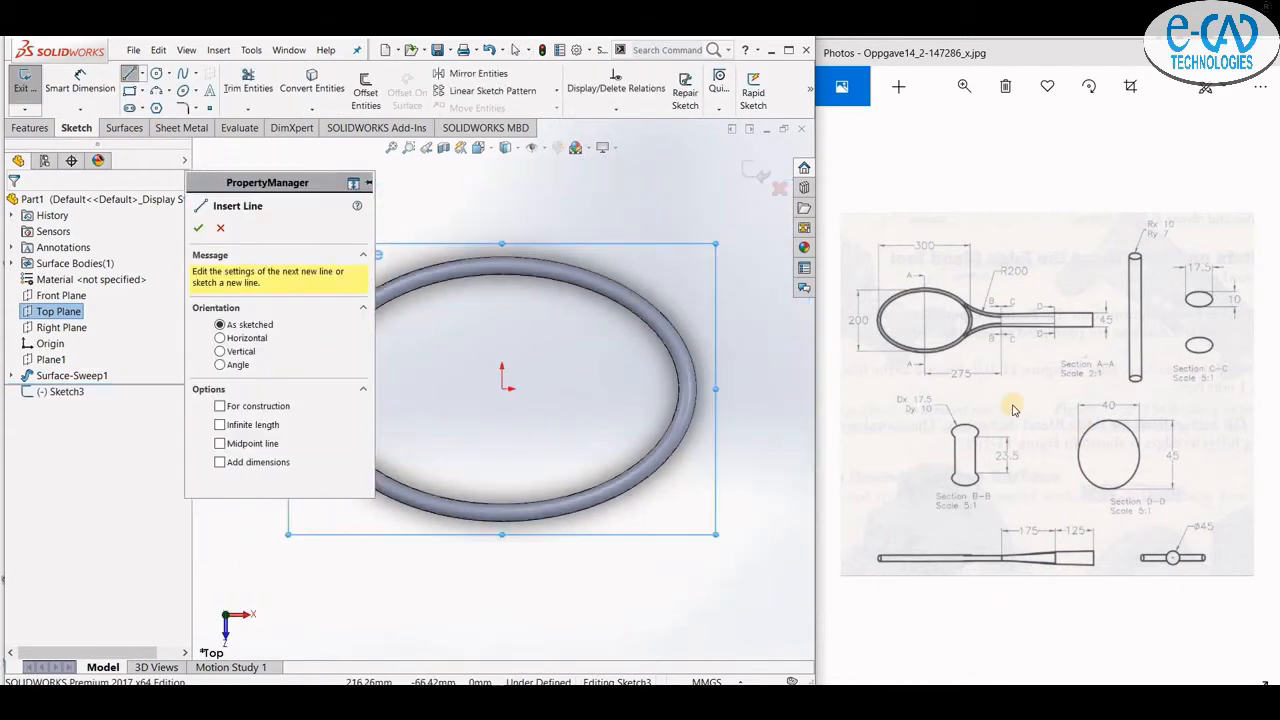
left_click(503, 390)
scroll(502, 388, "up", 3)
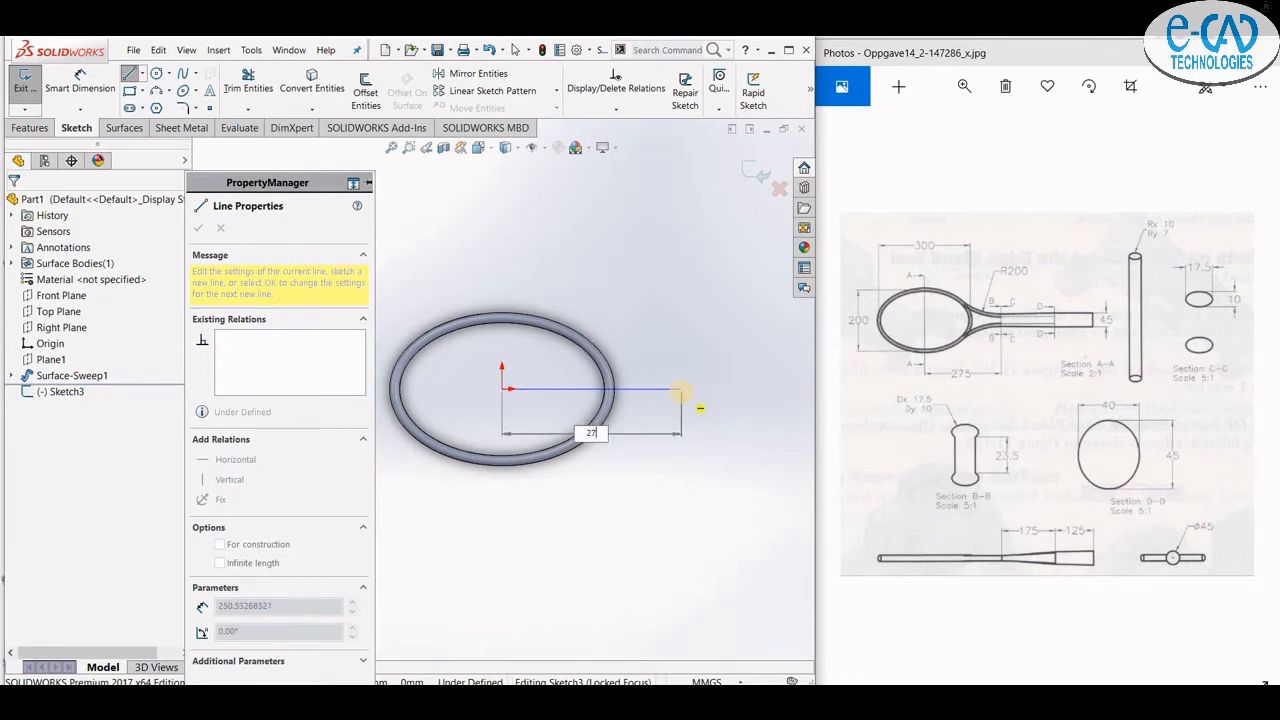
key("Return")
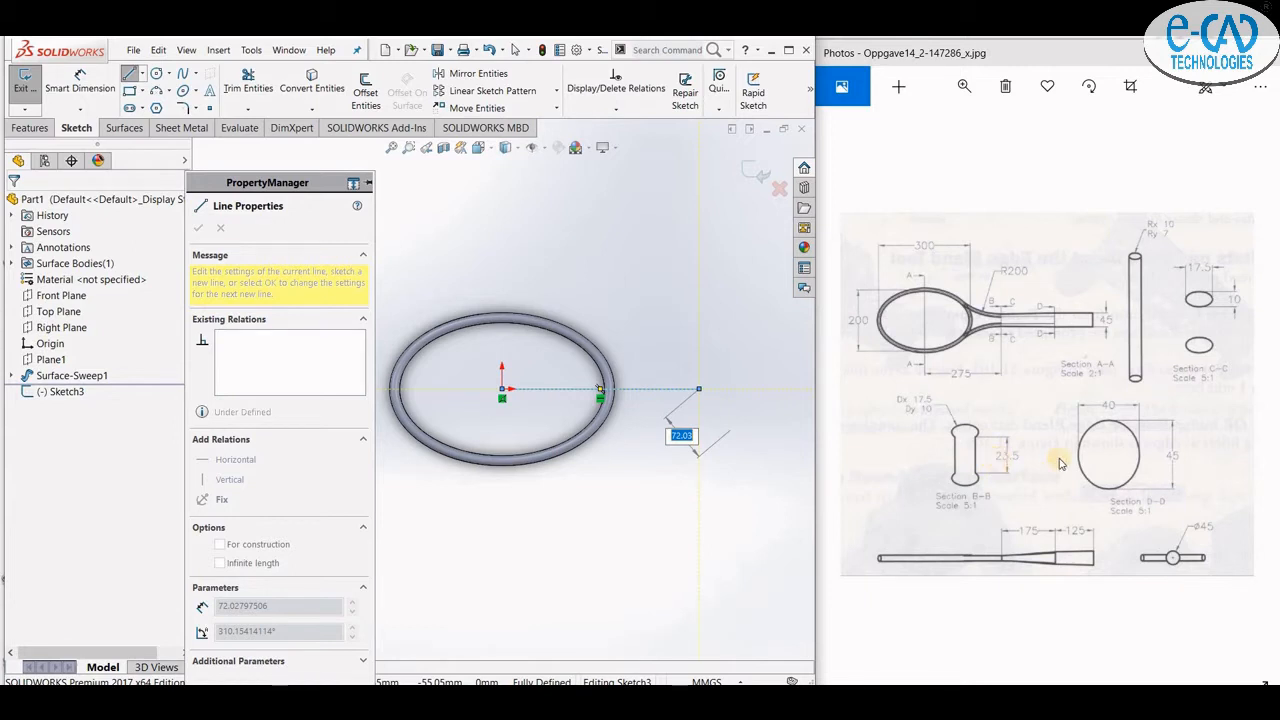
- Draw a vertical 16.75 mm line upward from the far end of the 275 mm line
left_click(698, 389)
left_click(698, 389)
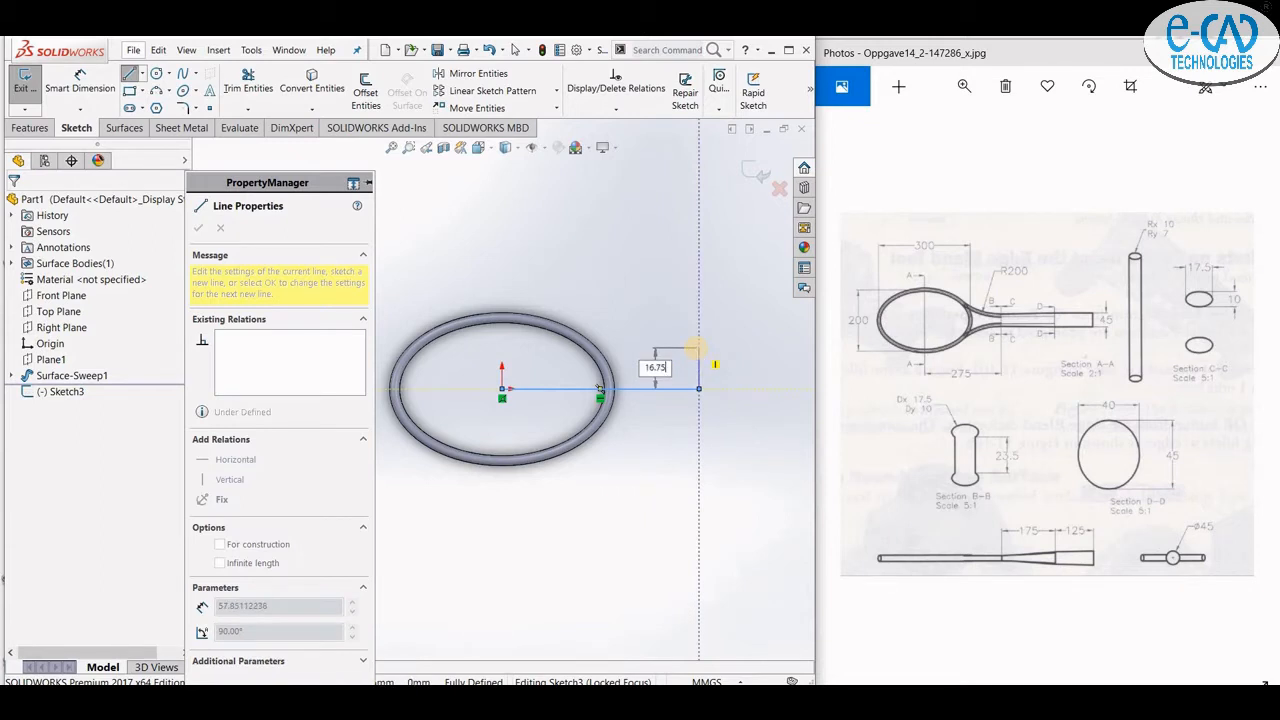
key("Return")
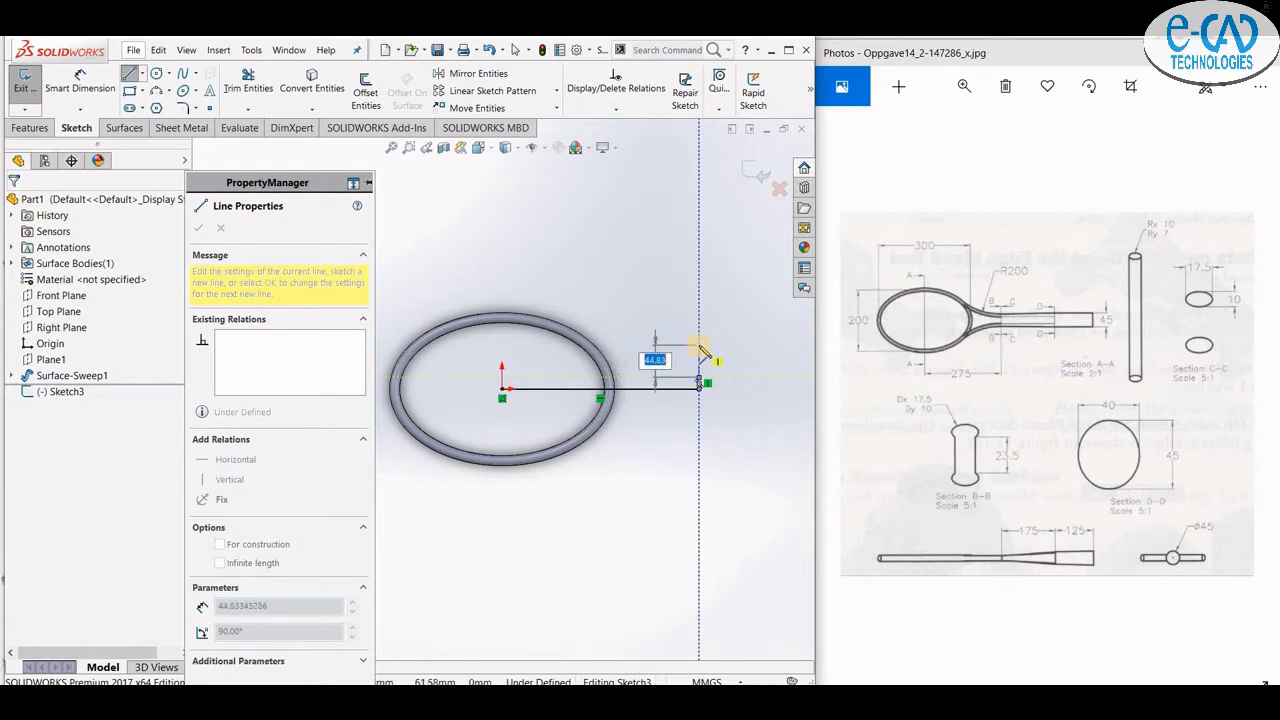
scroll(710, 360, "down", 2)
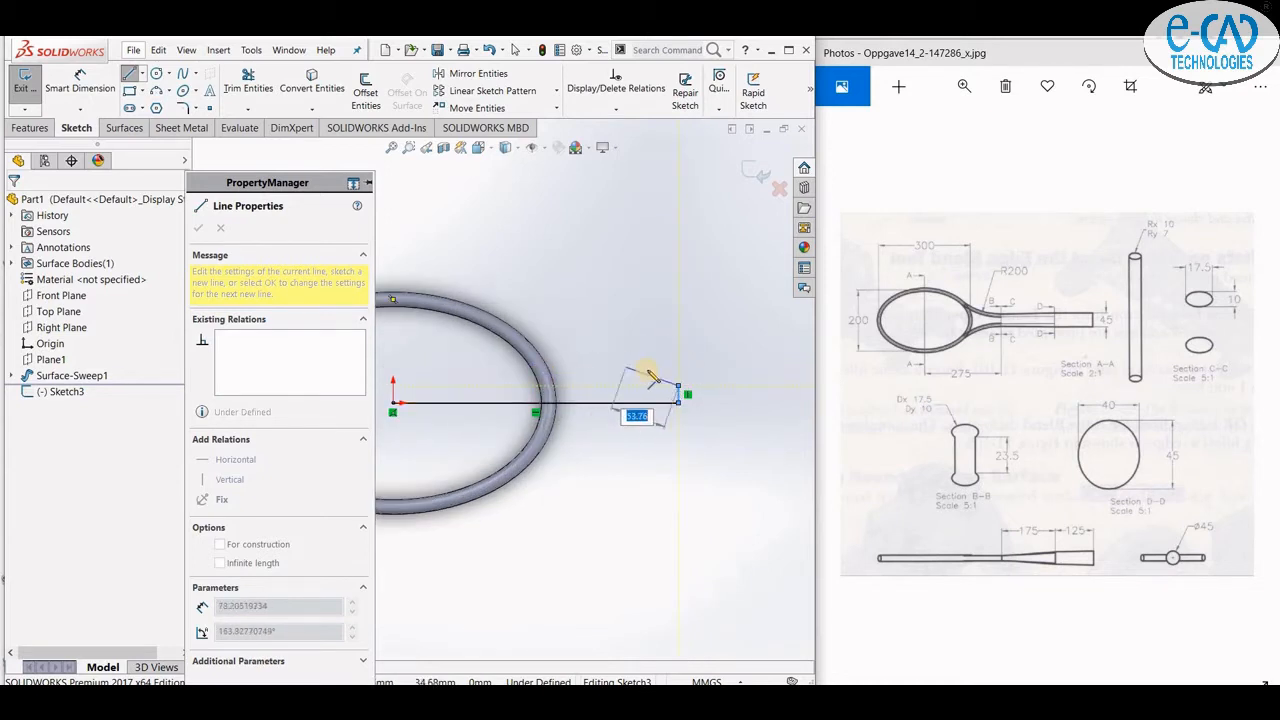
scroll(545, 392, "up", 2)
scroll(470, 390, "down", 2)
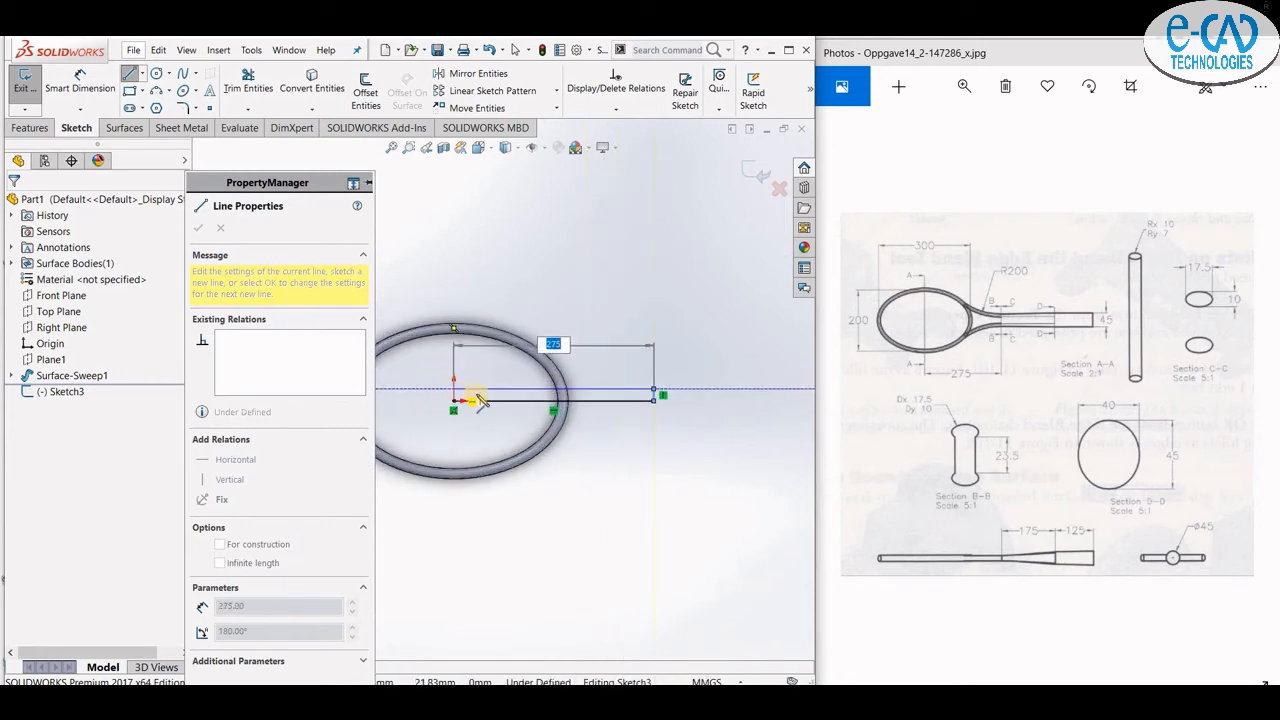
left_click(131, 75)
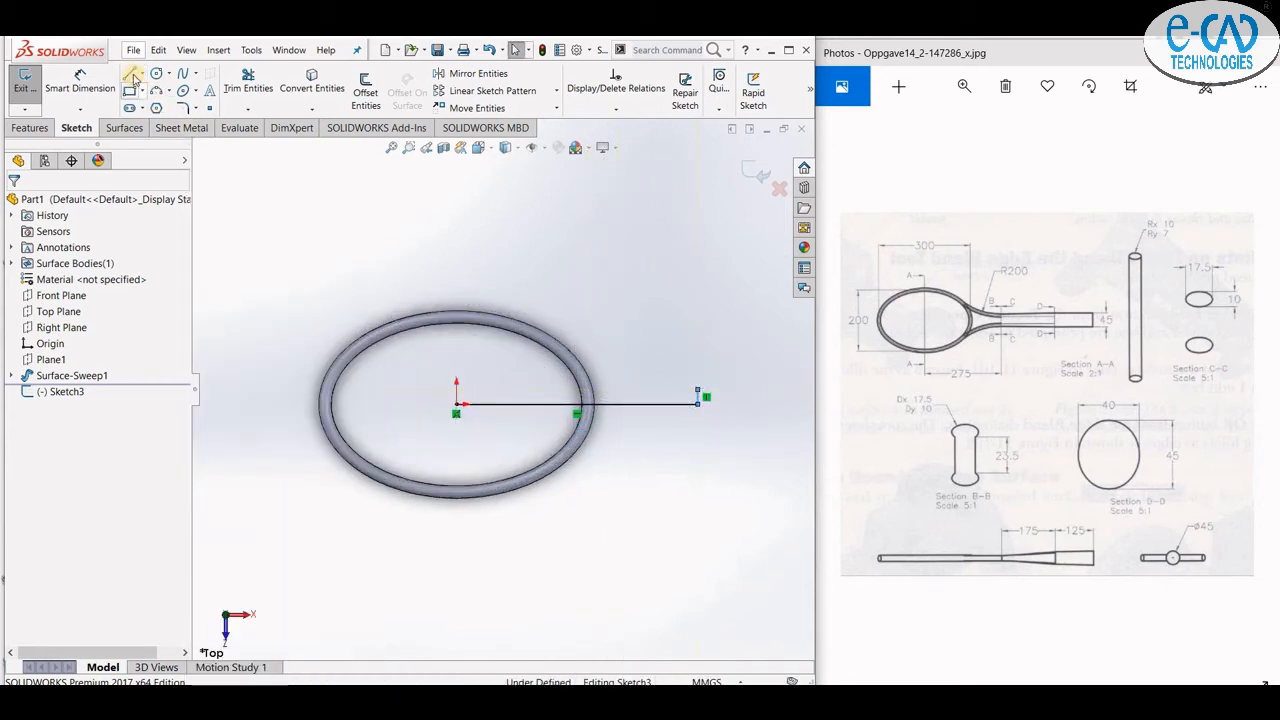
- Draw a vertical line about 60 mm up from the origin, continued by a horizontal 120 mm line ending on the frame
left_click(131, 75)
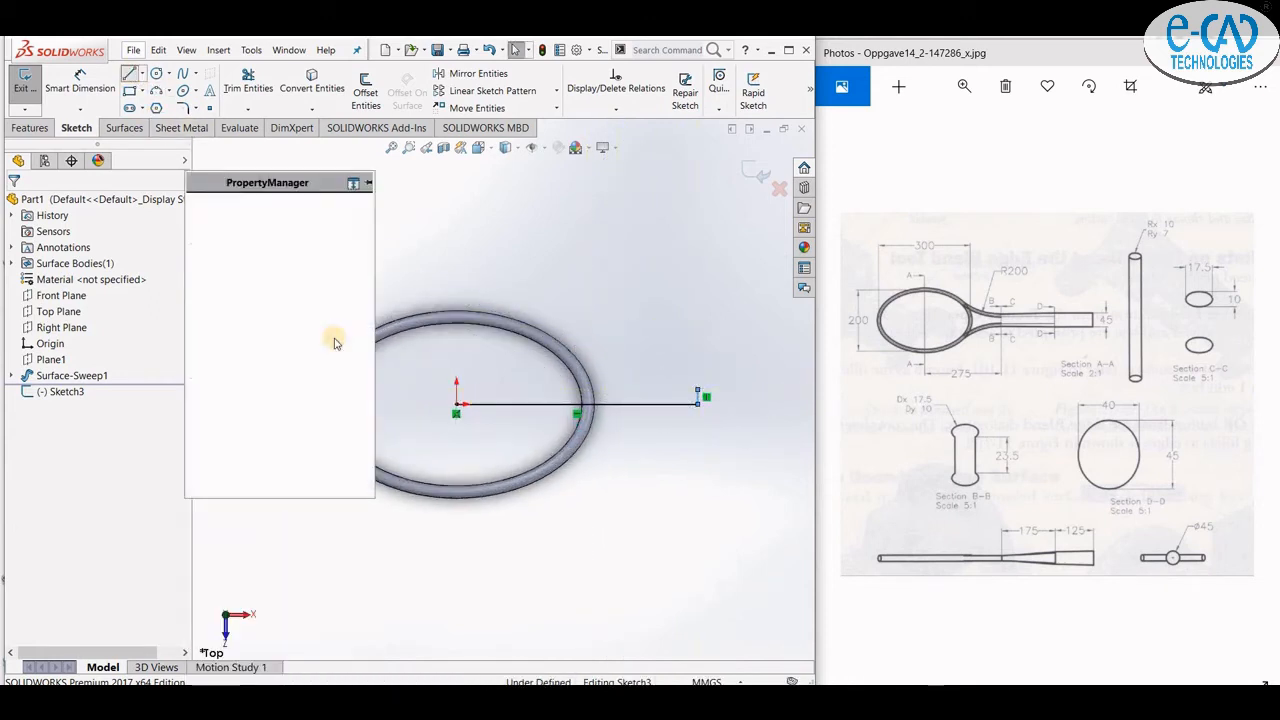
left_click(456, 402)
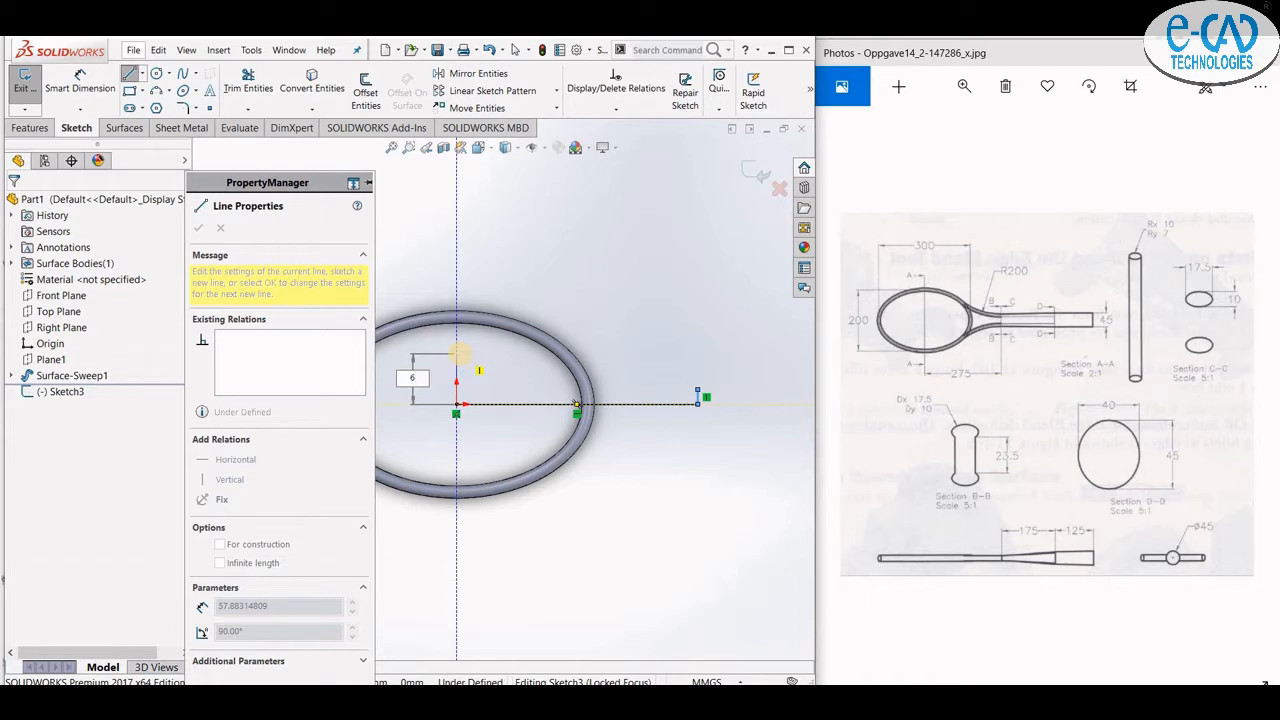
key("Return")
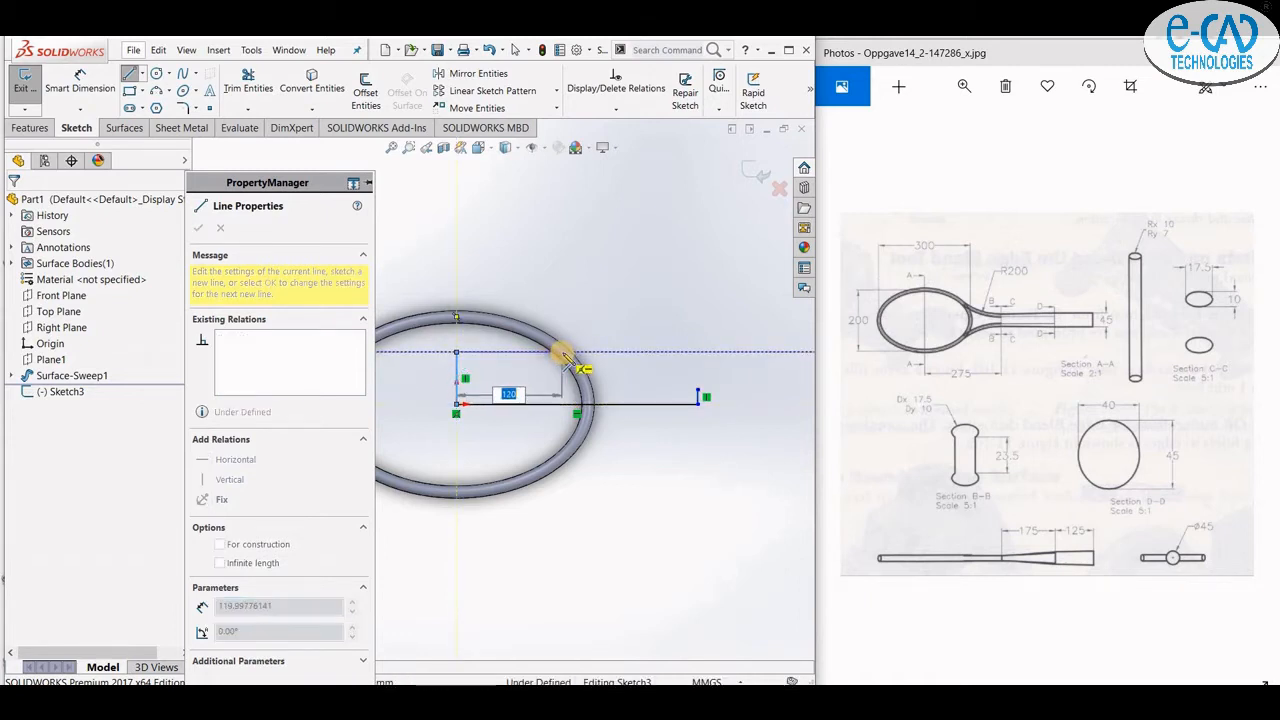
scroll(565, 357, "down", 1)
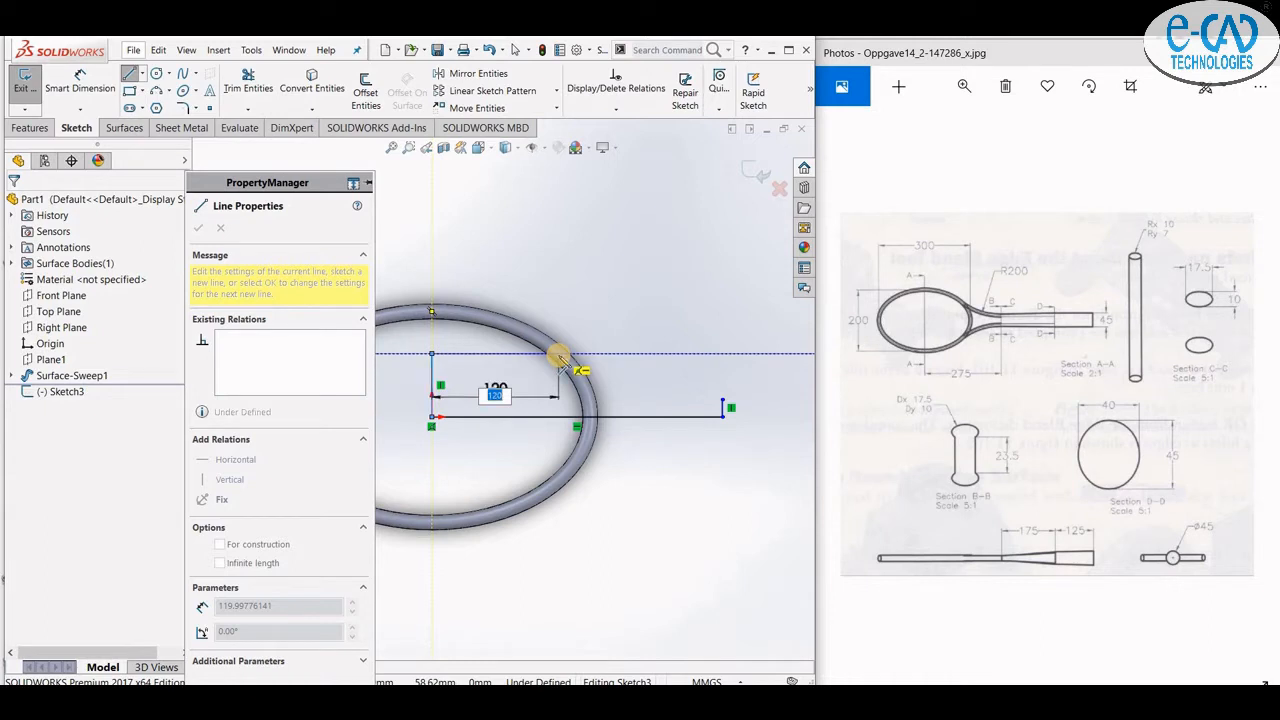
left_click(558, 355)
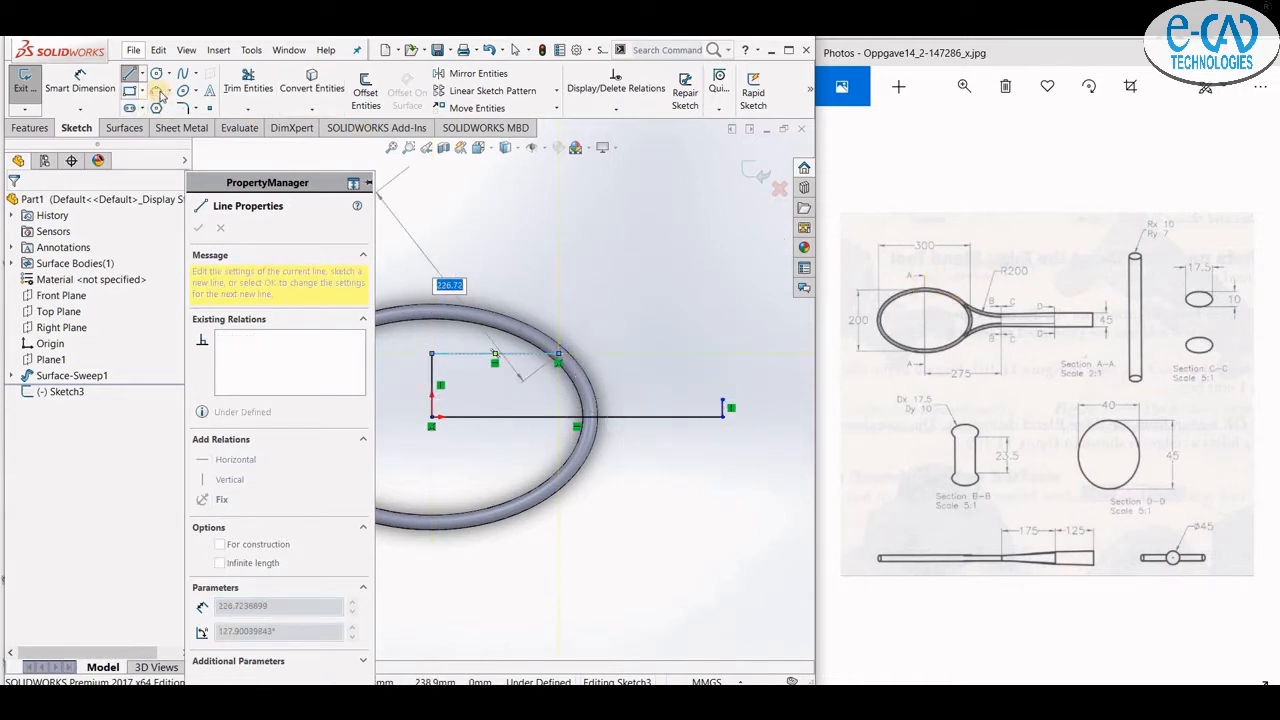
- Draw a downward-bowed three-point arc of 200 mm radius from the 120 mm line's end to the top of the 16.75 mm line
left_click(156, 90)
left_click(558, 355)
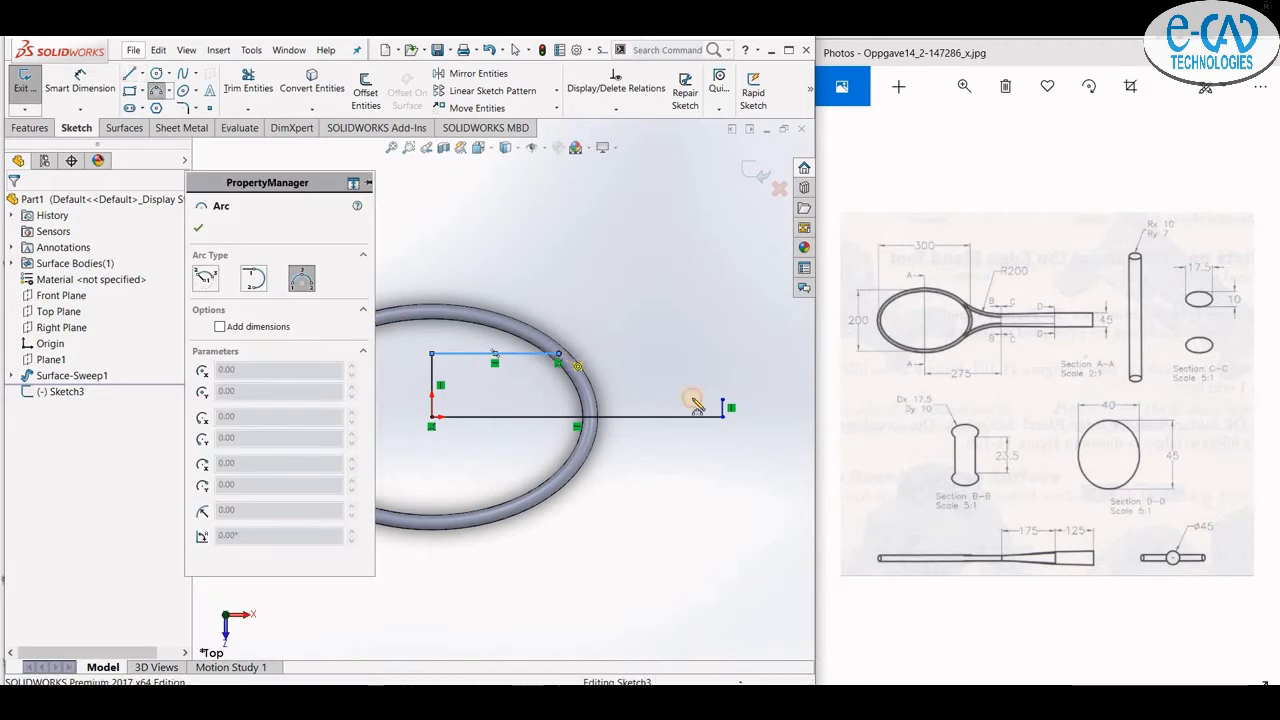
left_click(722, 402)
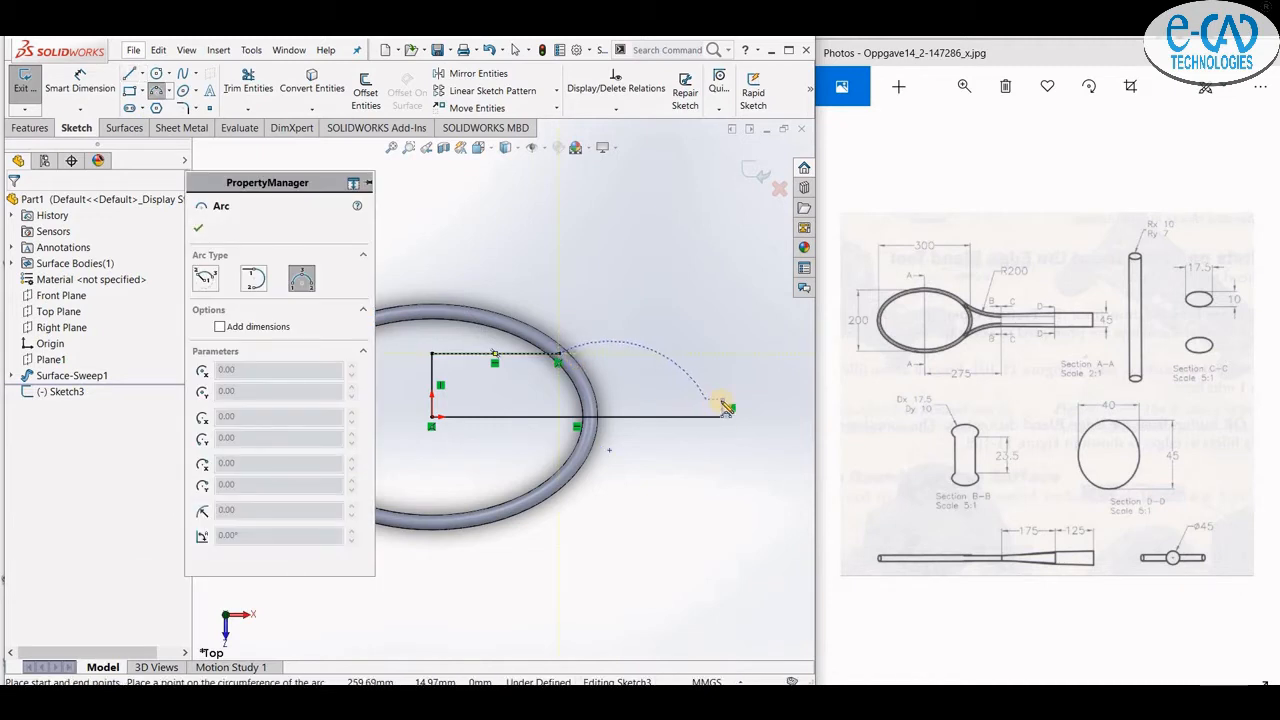
left_click(656, 388)
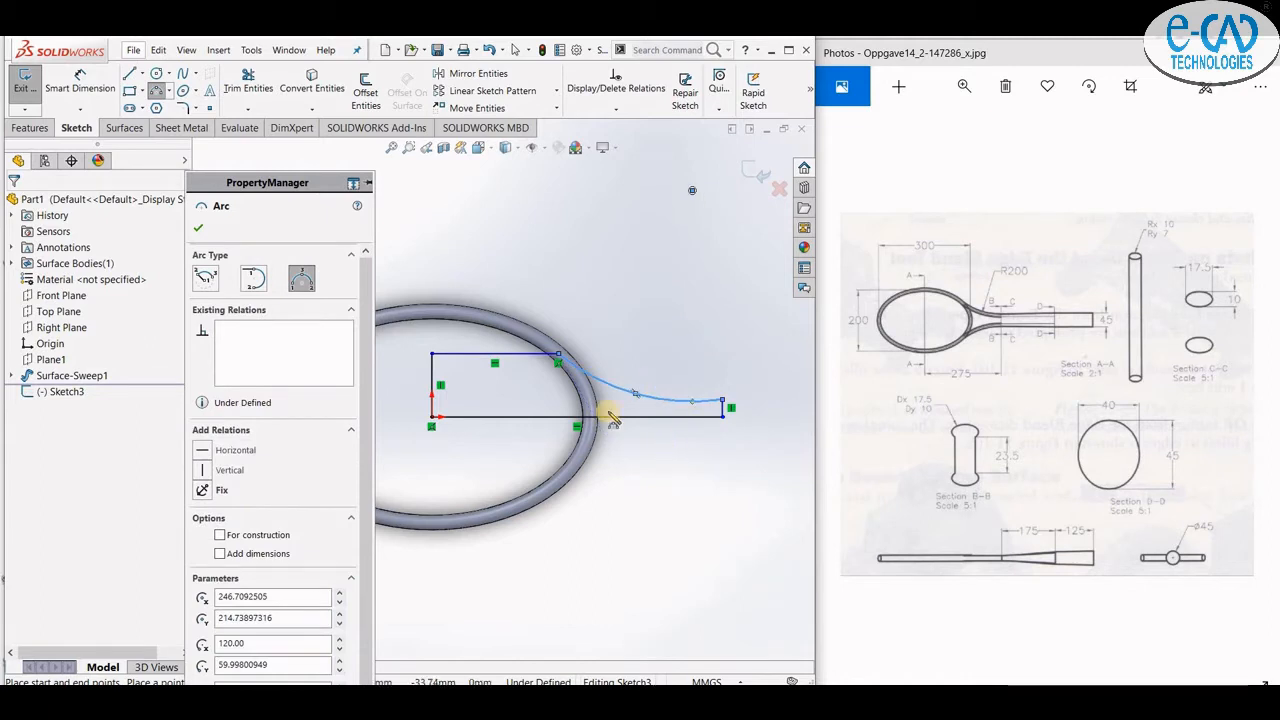
- Trim away all four straight helper lines so only the arc remains, and finish the sketch
left_click(461, 354)
left_click(433, 380)
left_click(468, 425)
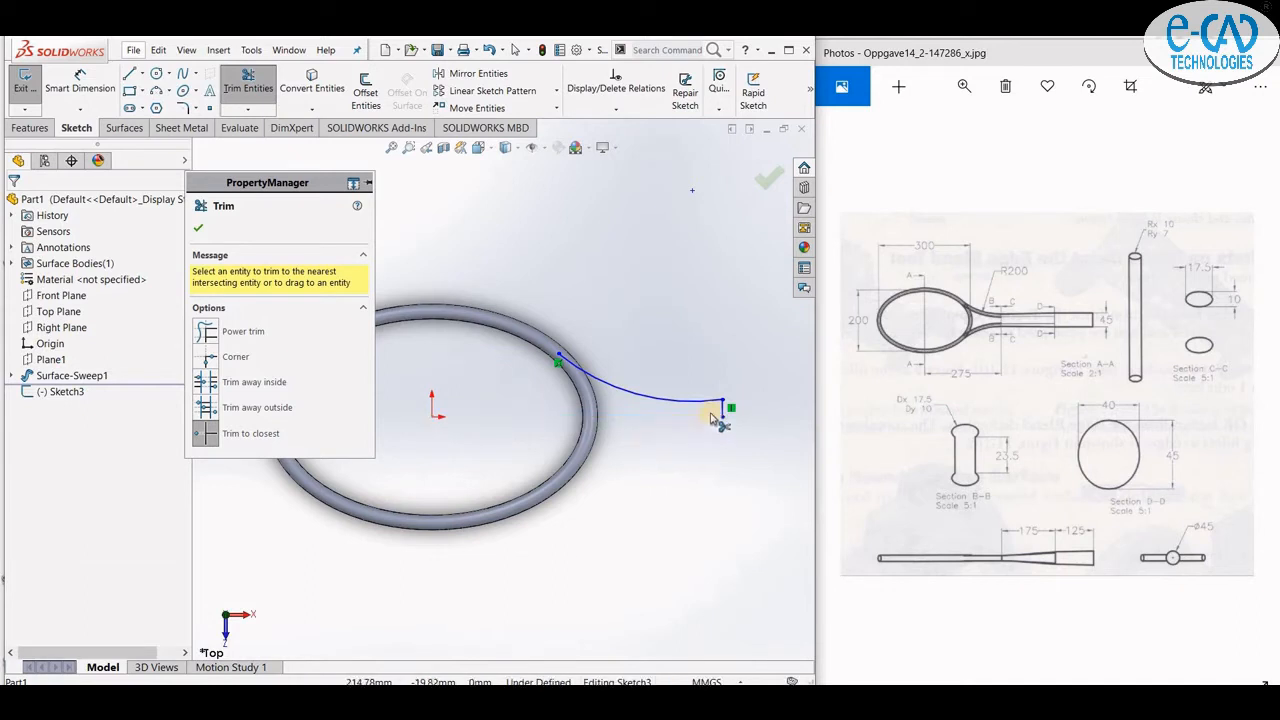
left_click(724, 410)
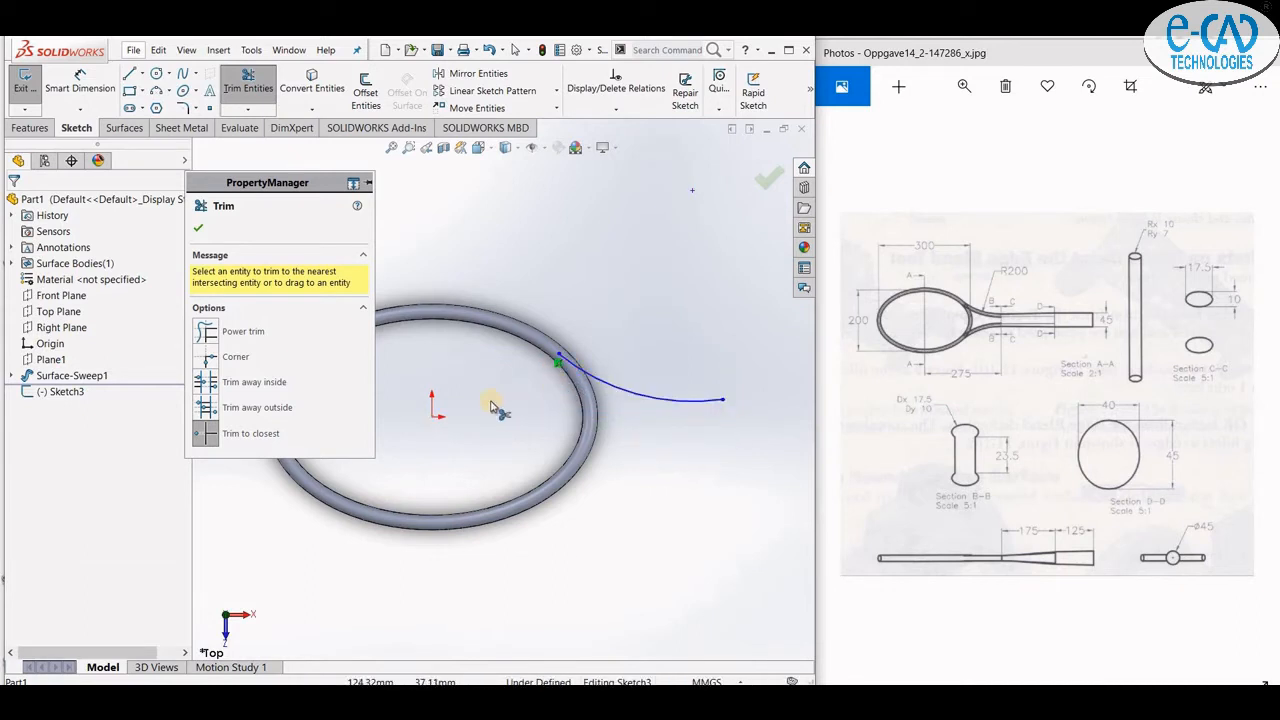
left_click(199, 228)
scroll(468, 310, "up", 2)
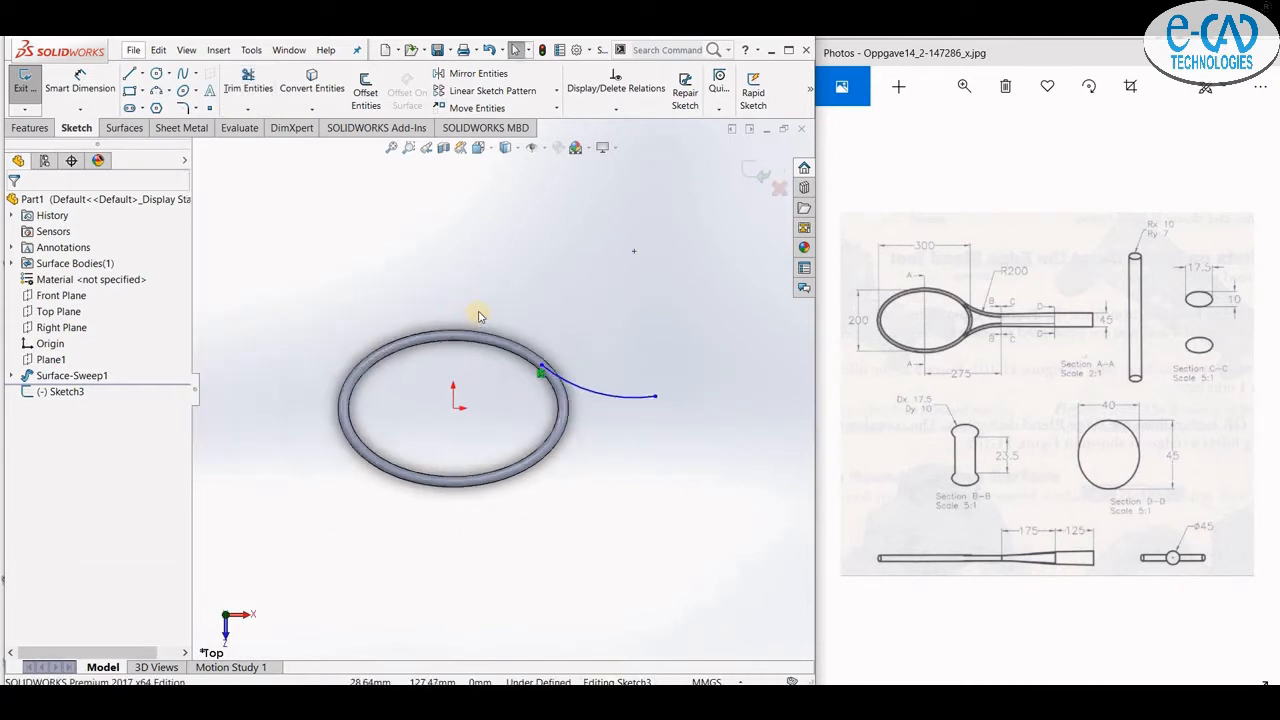
left_click(752, 174)
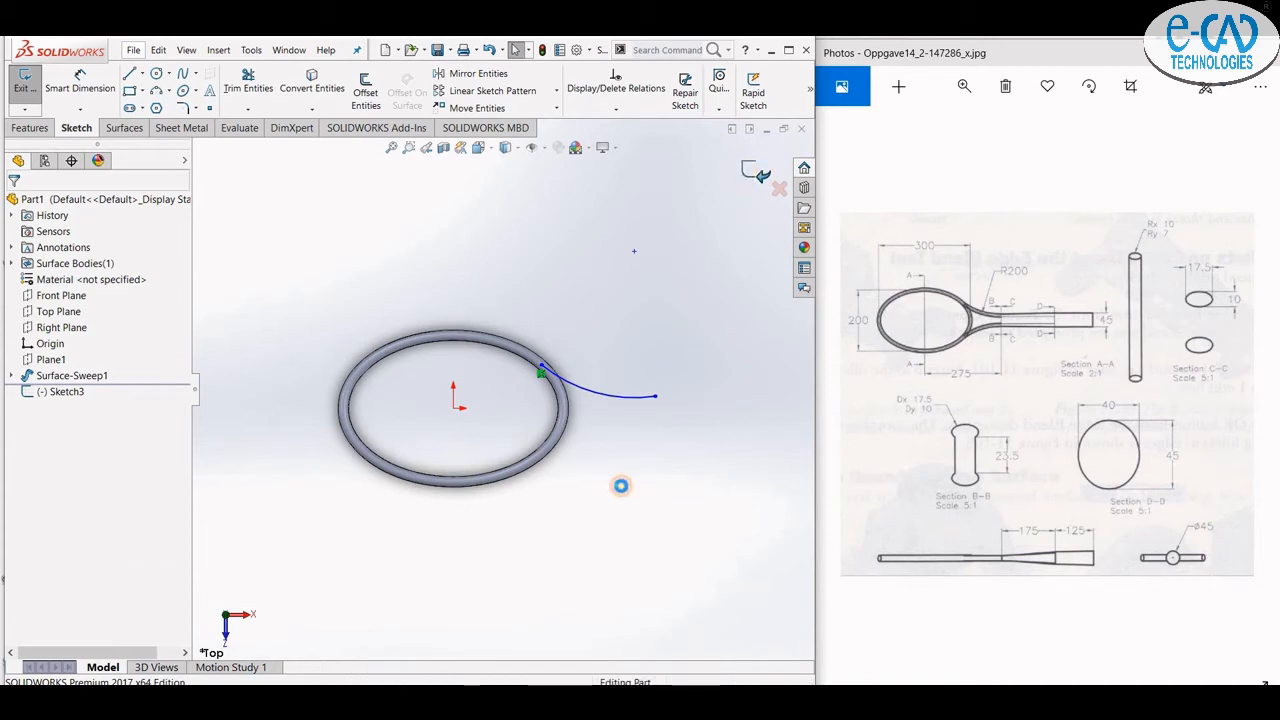
- Create a reference plane perpendicular to the arc at its free end point away from the frame
mouse_move(623, 474)
middle_mouse_down()
mouse_move(591, 339)
mouse_move(560, 391)
mouse_move(497, 329)
middle_mouse_up()
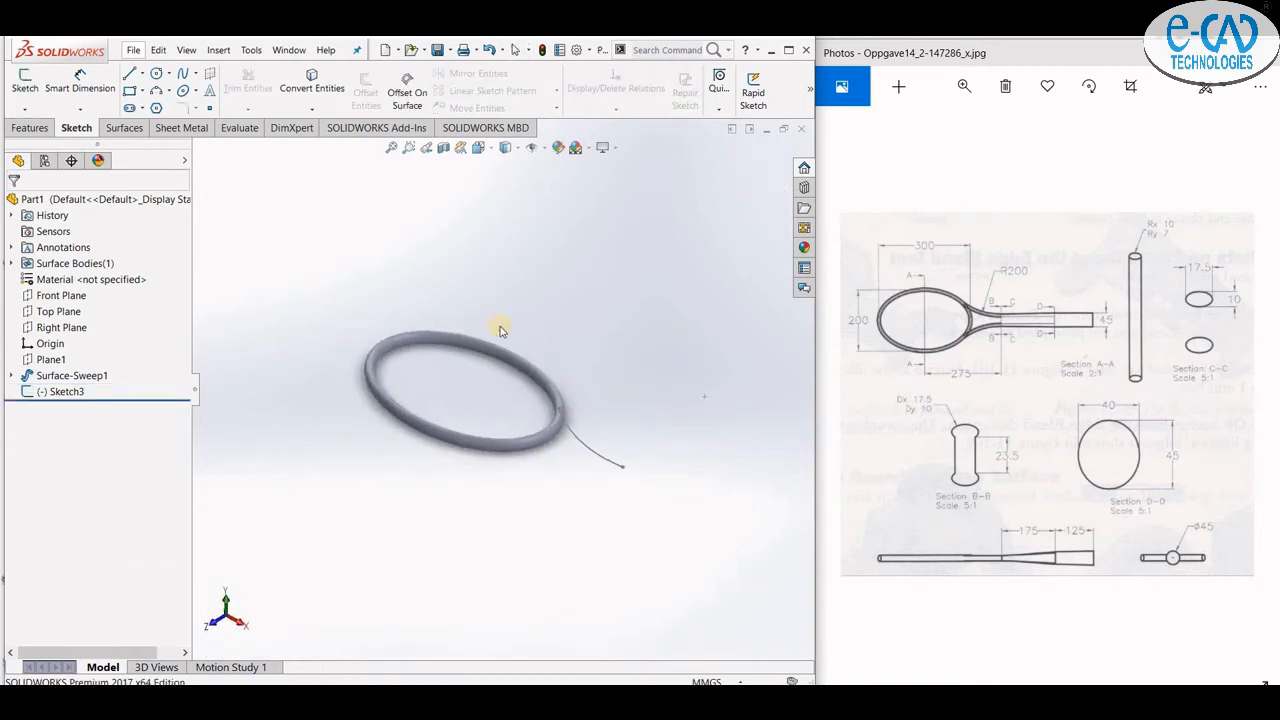
left_click(122, 128)
left_click(763, 108)
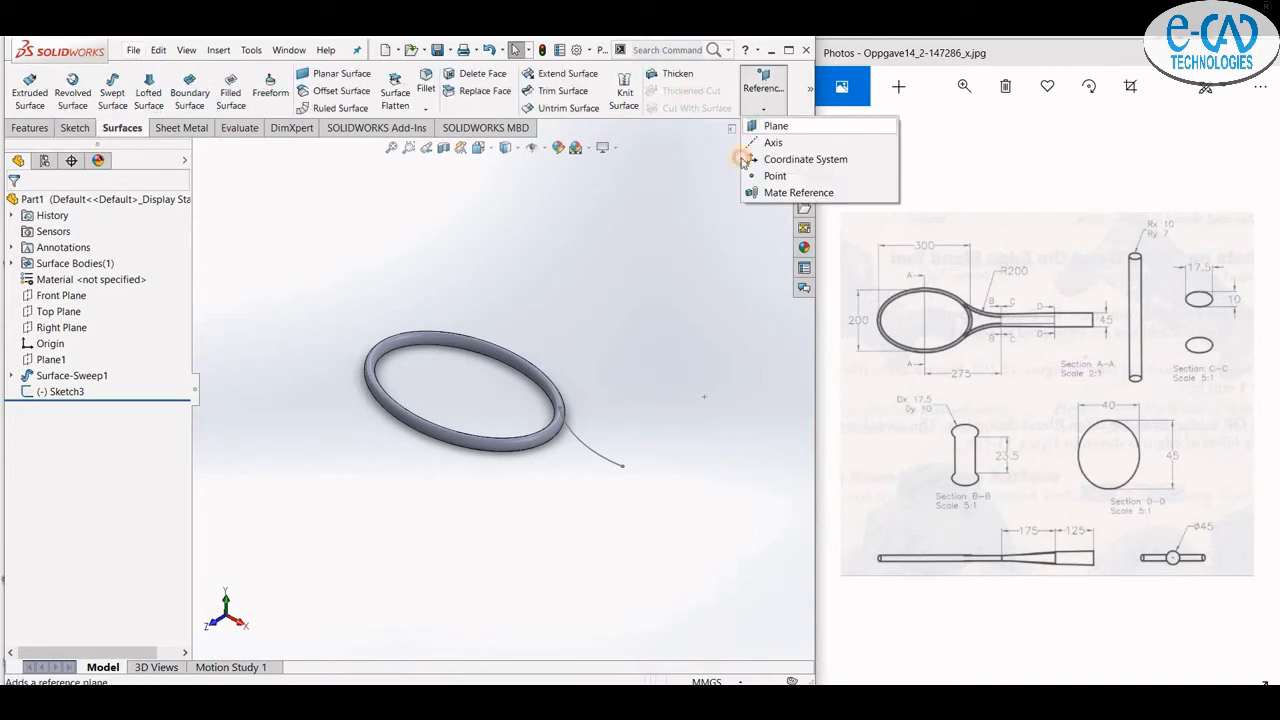
left_click(765, 127)
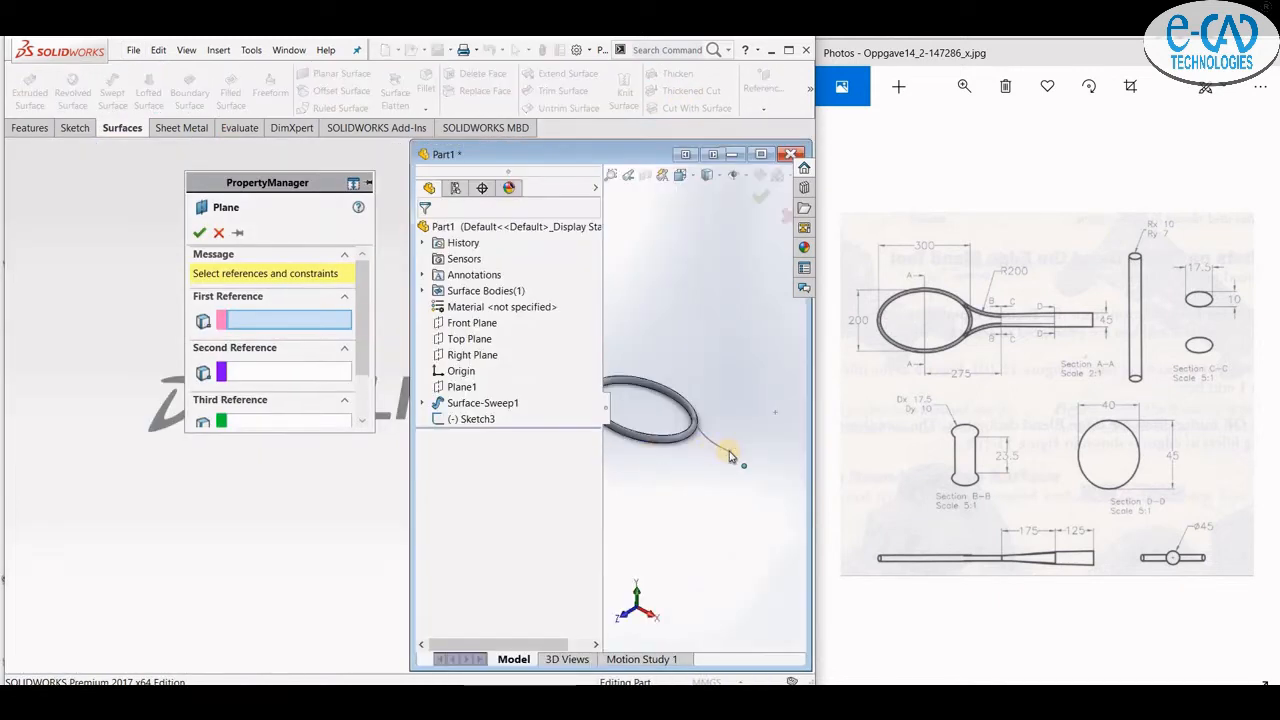
left_click(714, 449)
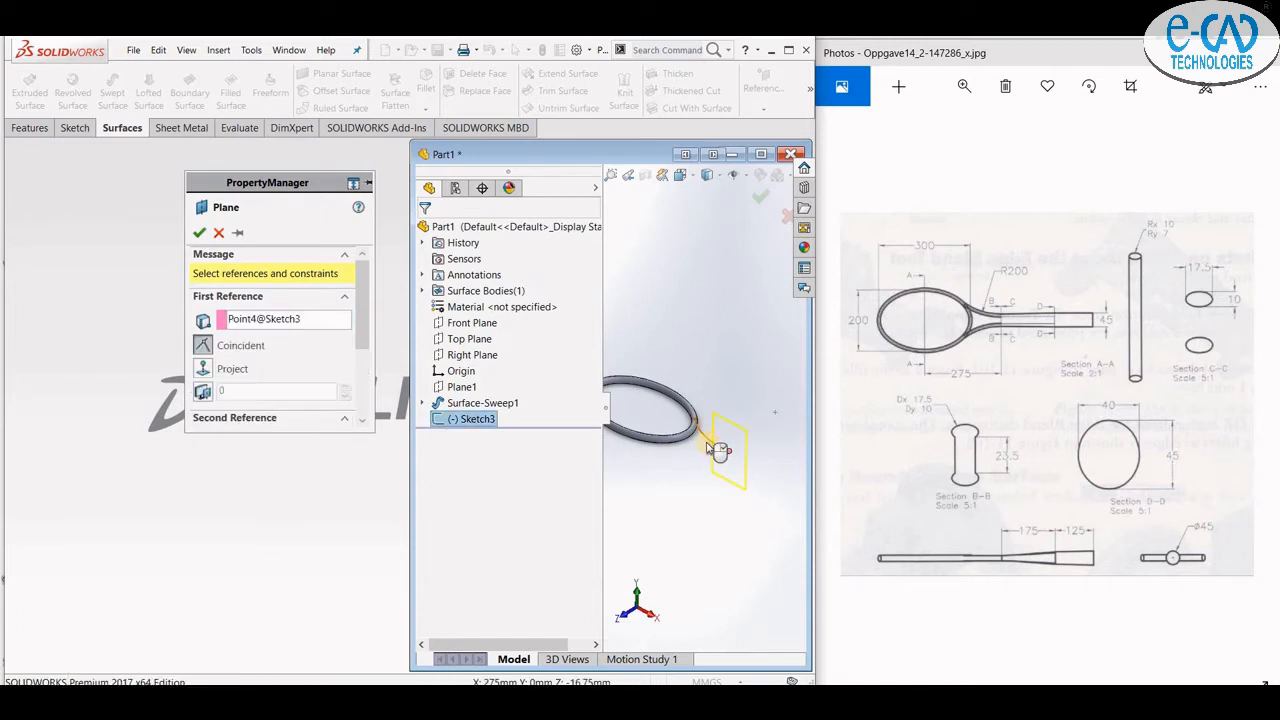
left_click(720, 447)
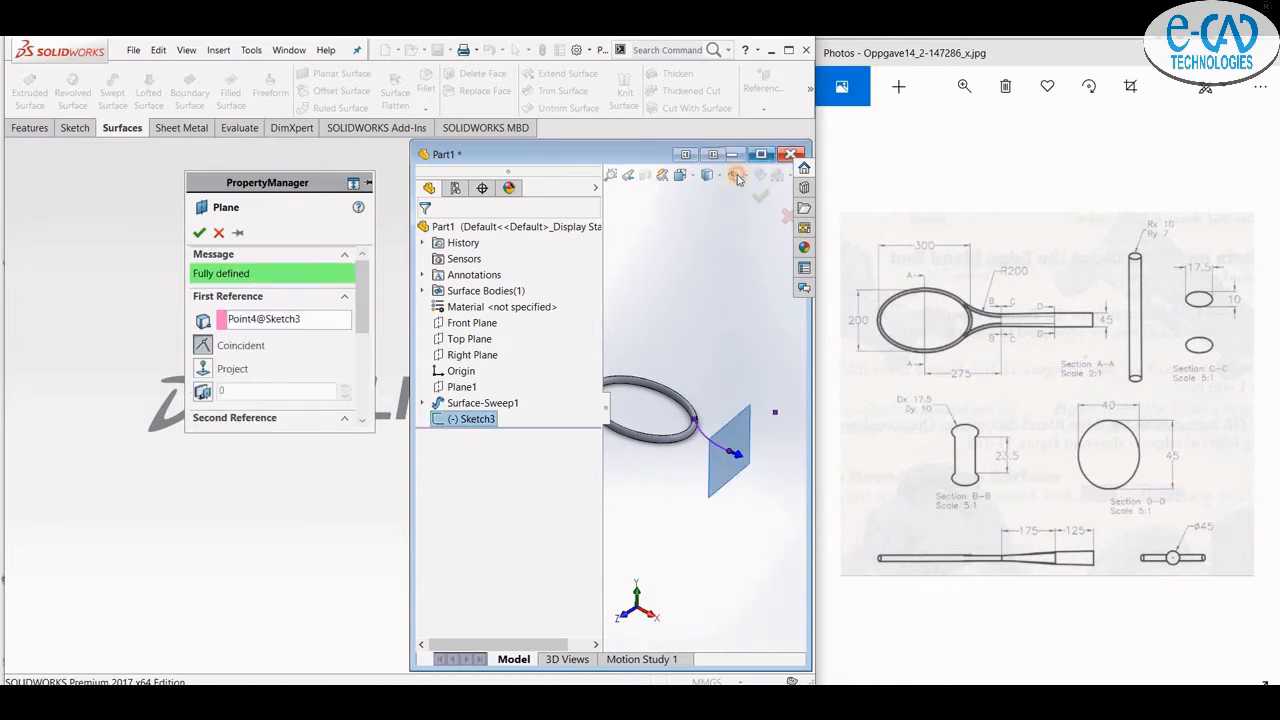
left_click(760, 154)
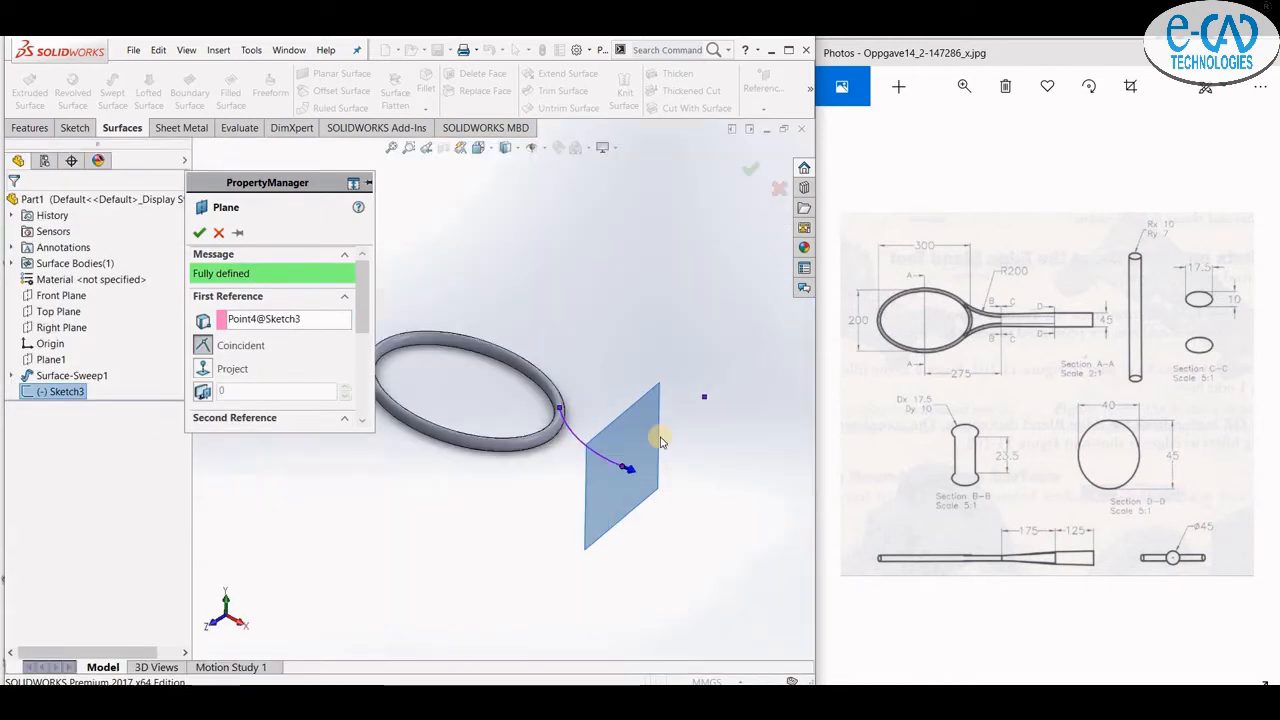
left_click(203, 234)
- Sketch an ellipse on the new plane, centred on the arc's end, with about 14.2 mm horizontal and 17.7 mm vertical radii
left_click(622, 498)
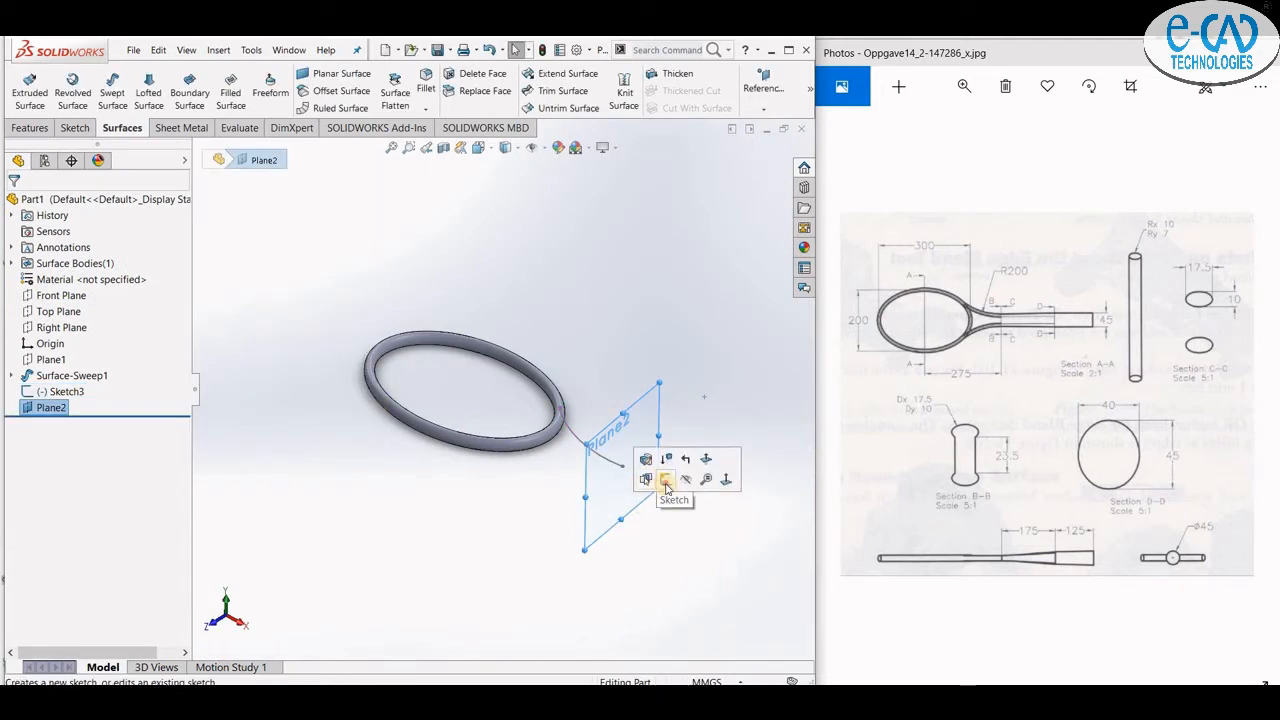
left_click(665, 481)
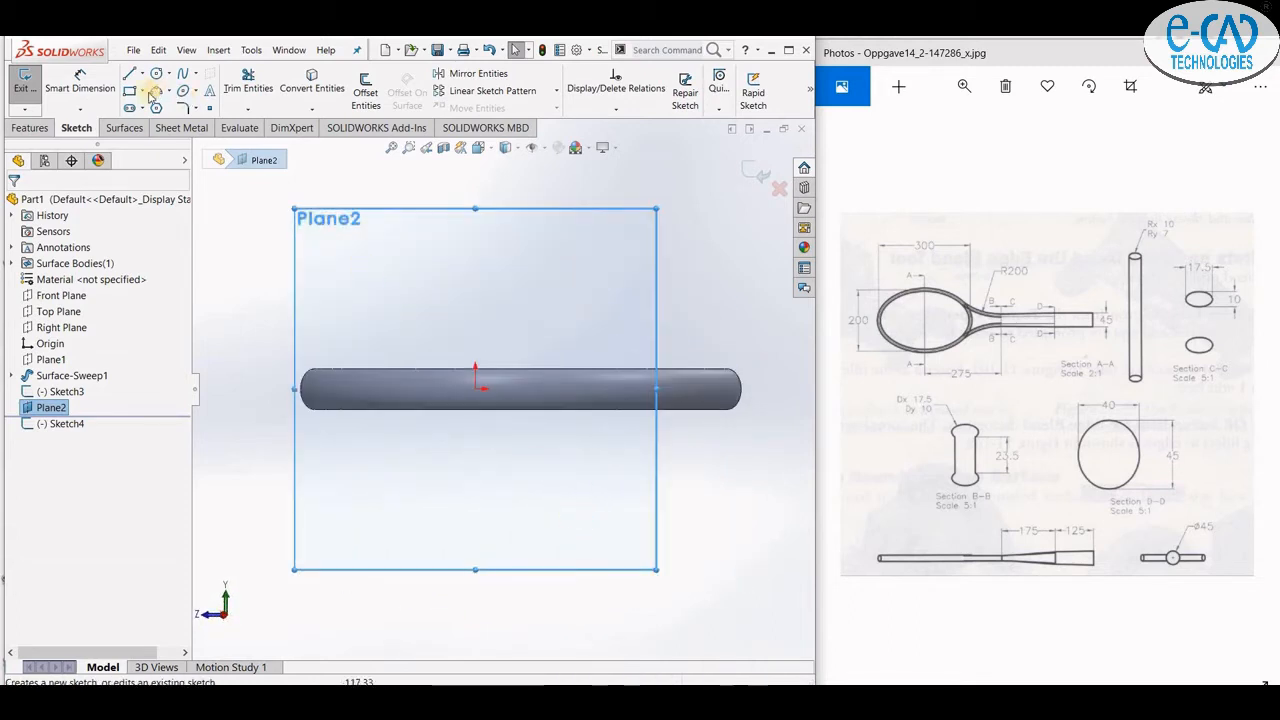
left_click(181, 91)
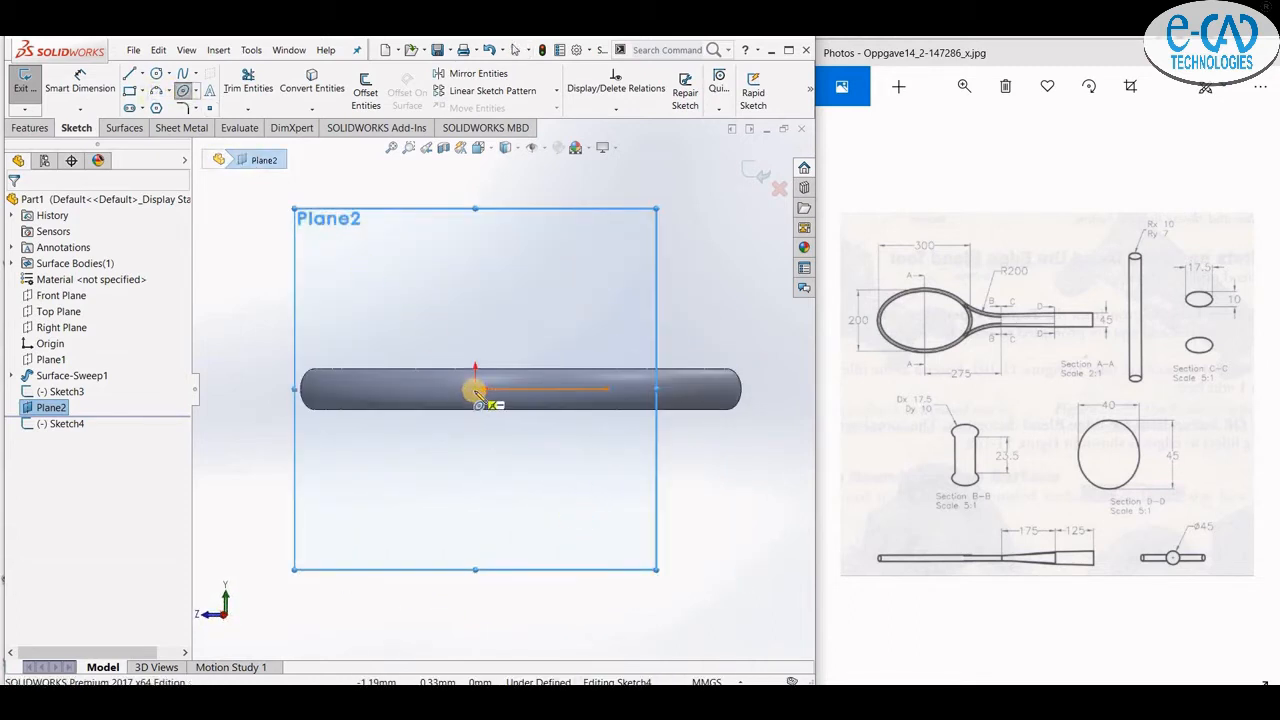
left_click(476, 390)
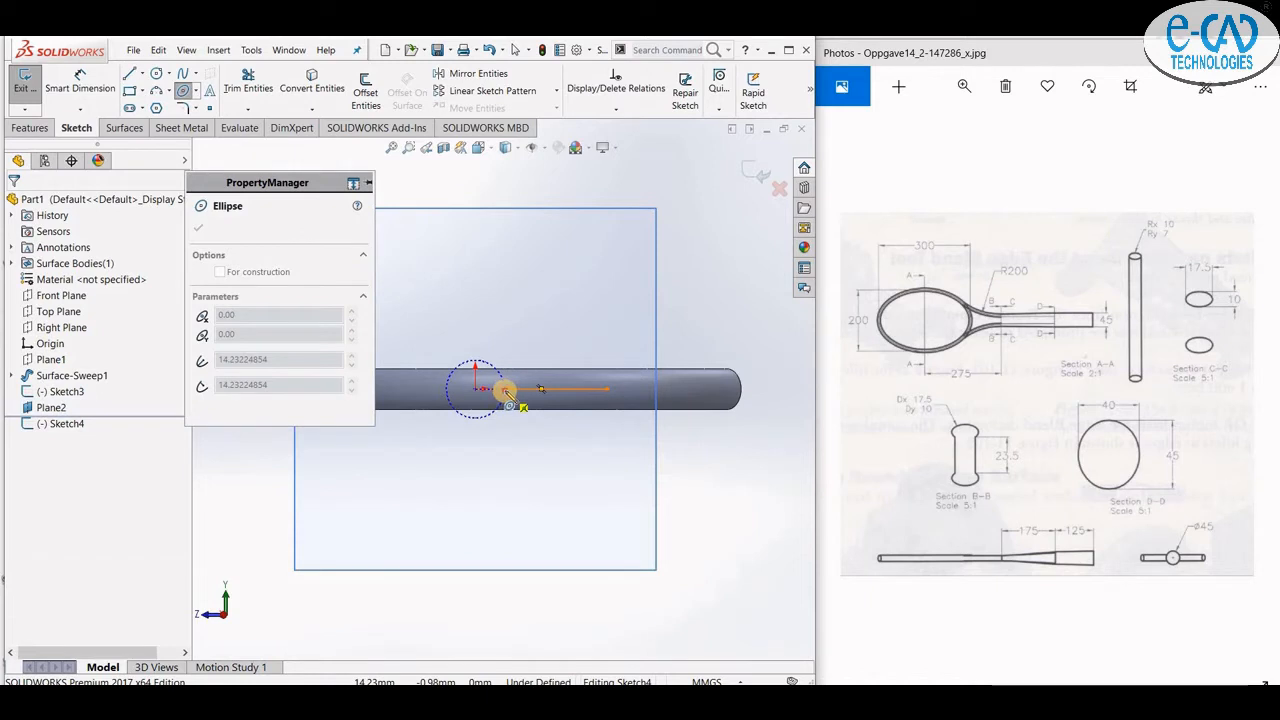
left_click(506, 391)
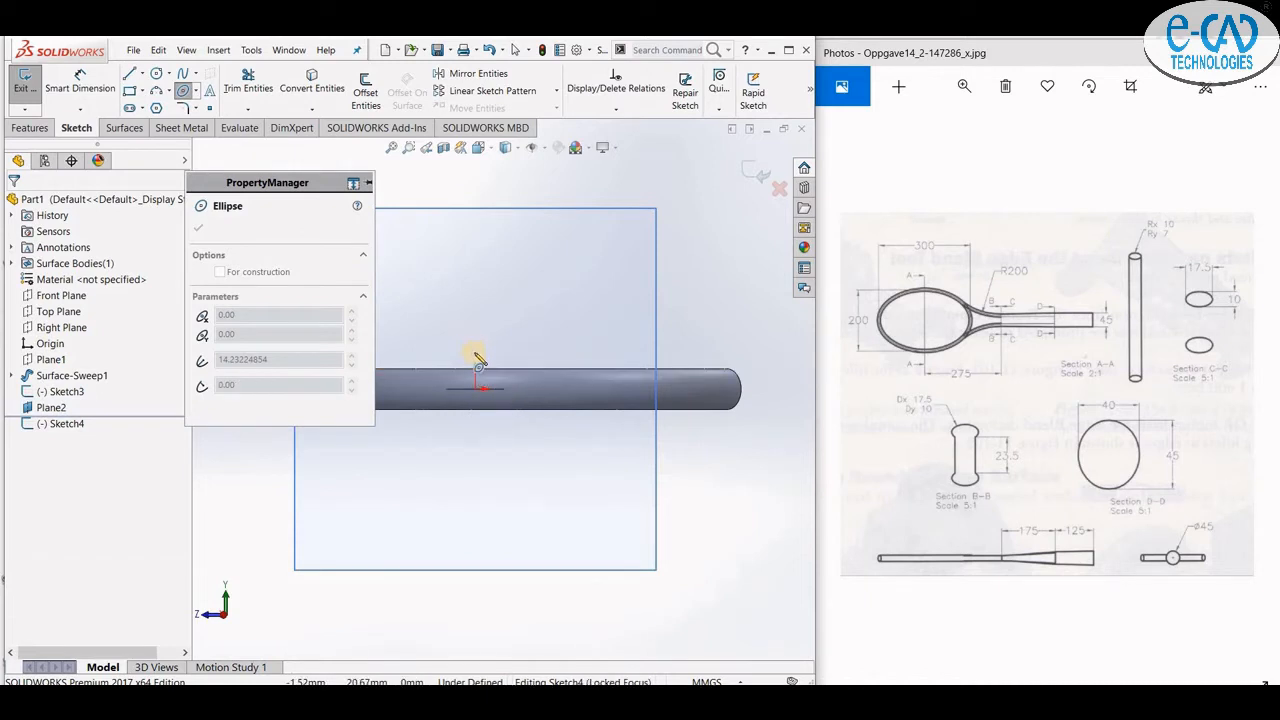
left_click(477, 354)
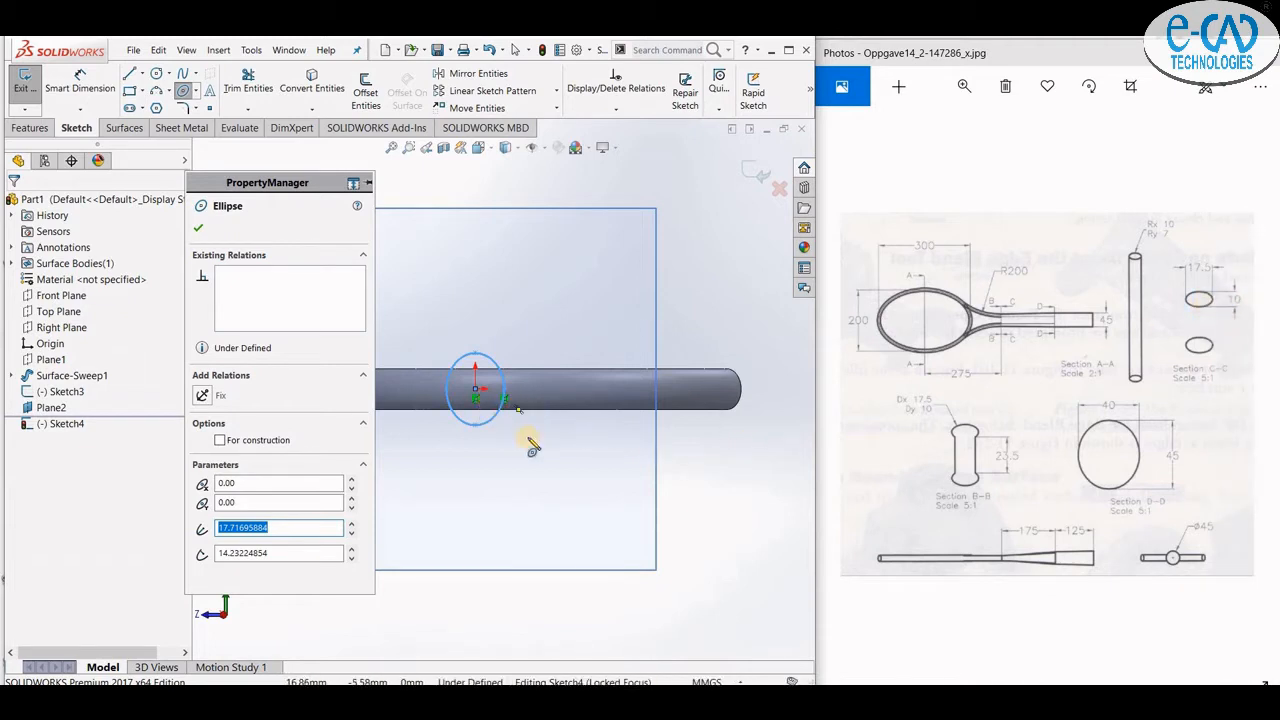
- Set the ellipse's vertical radius to 5 mm and its horizontal radius to 8.25 mm
middle_click_drag(534, 447, 560, 463)
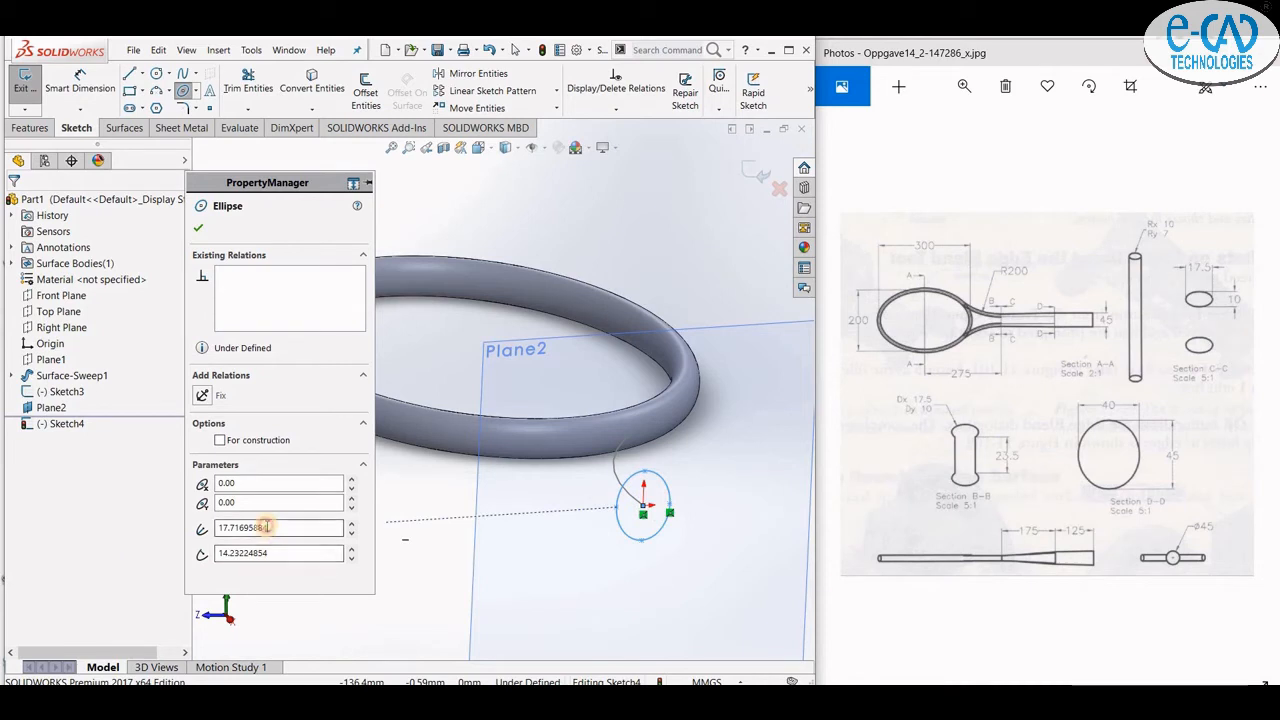
left_click_drag(268, 526, 212, 524)
type("5")
key("Return")
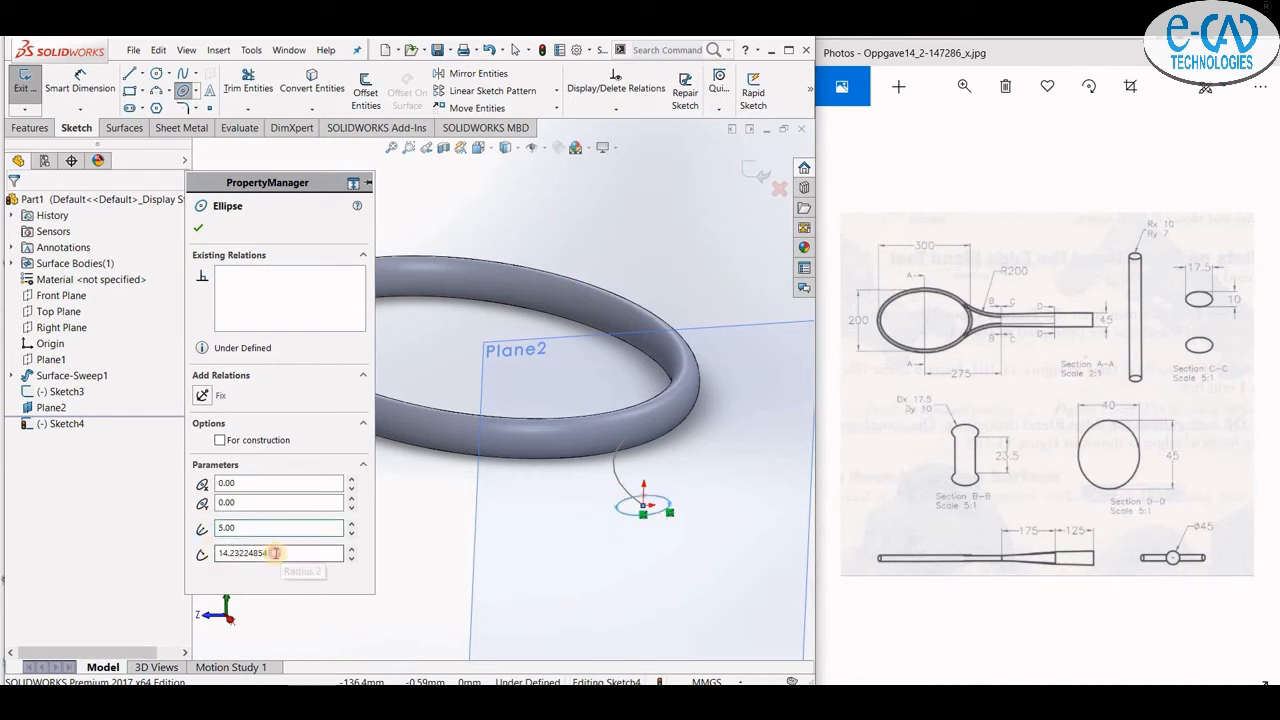
left_click_drag(280, 553, 210, 553)
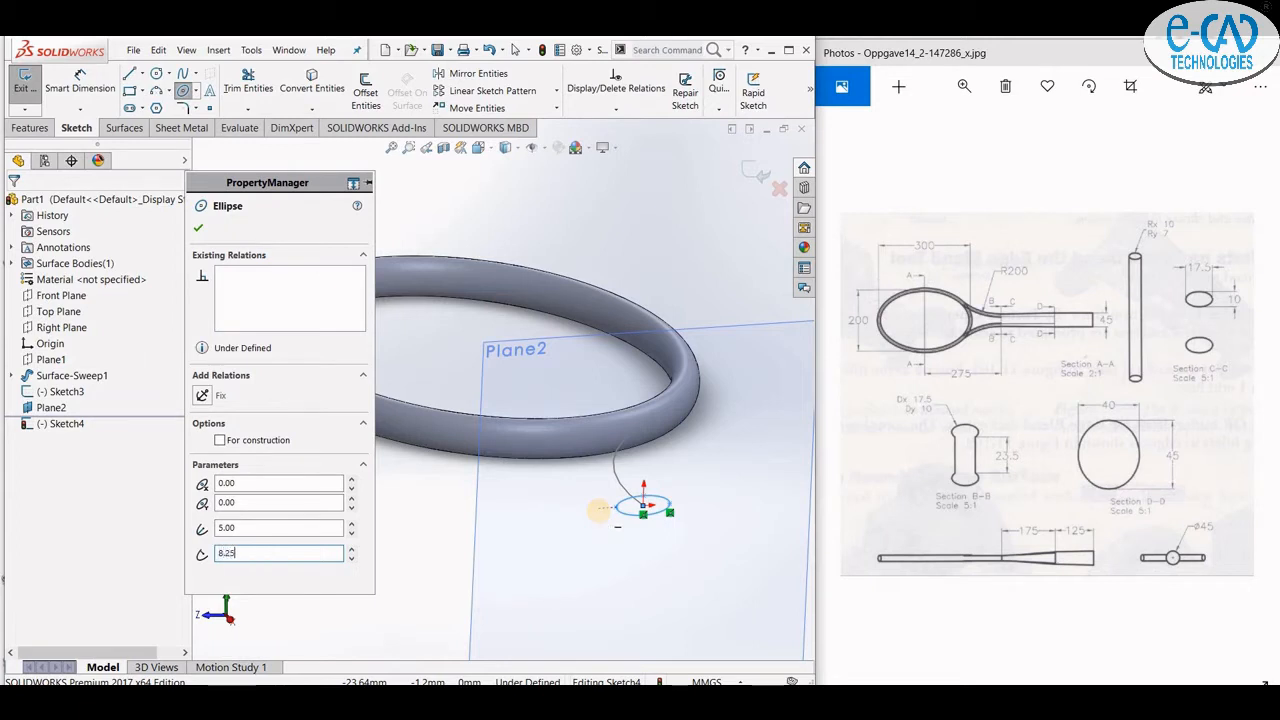
type("8.25")
key("Return")
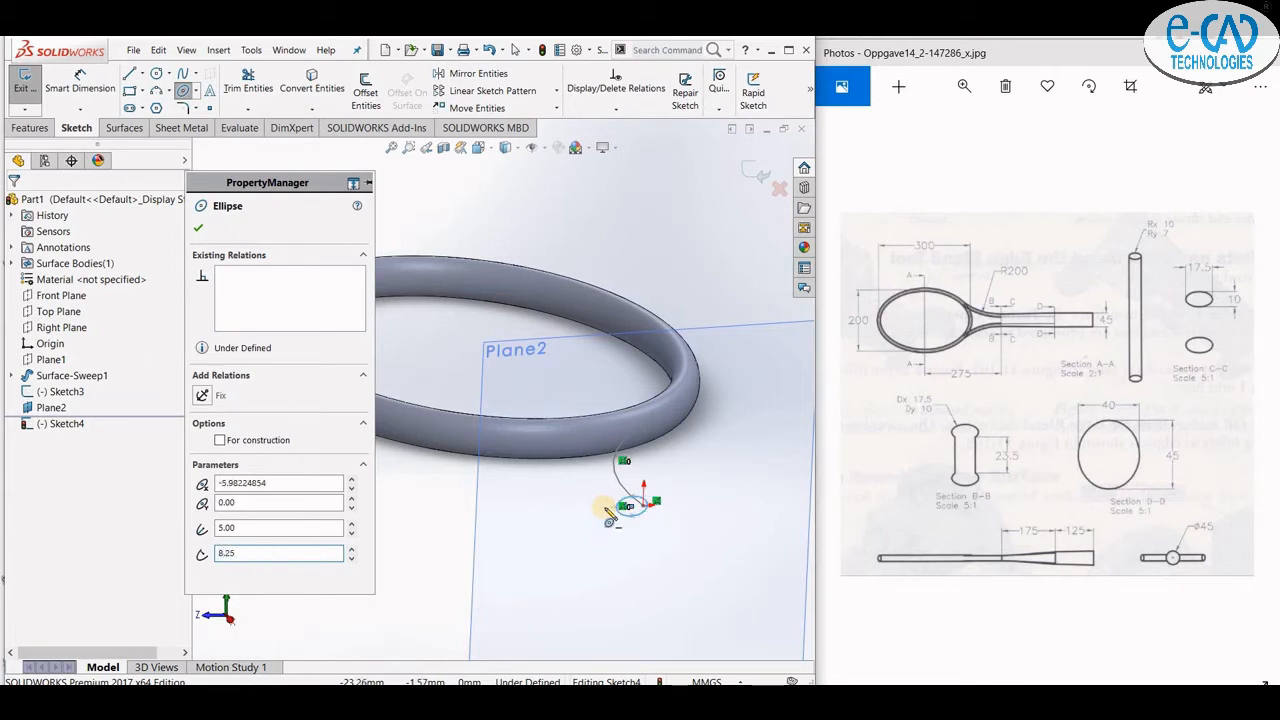
- Make the ellipse's vertical radius 8.25 mm and horizontal radius 5 mm, centred on the arc's end, and finish the sketch
scroll(571, 486, "down", 2)
scroll(571, 491, "down", 2)
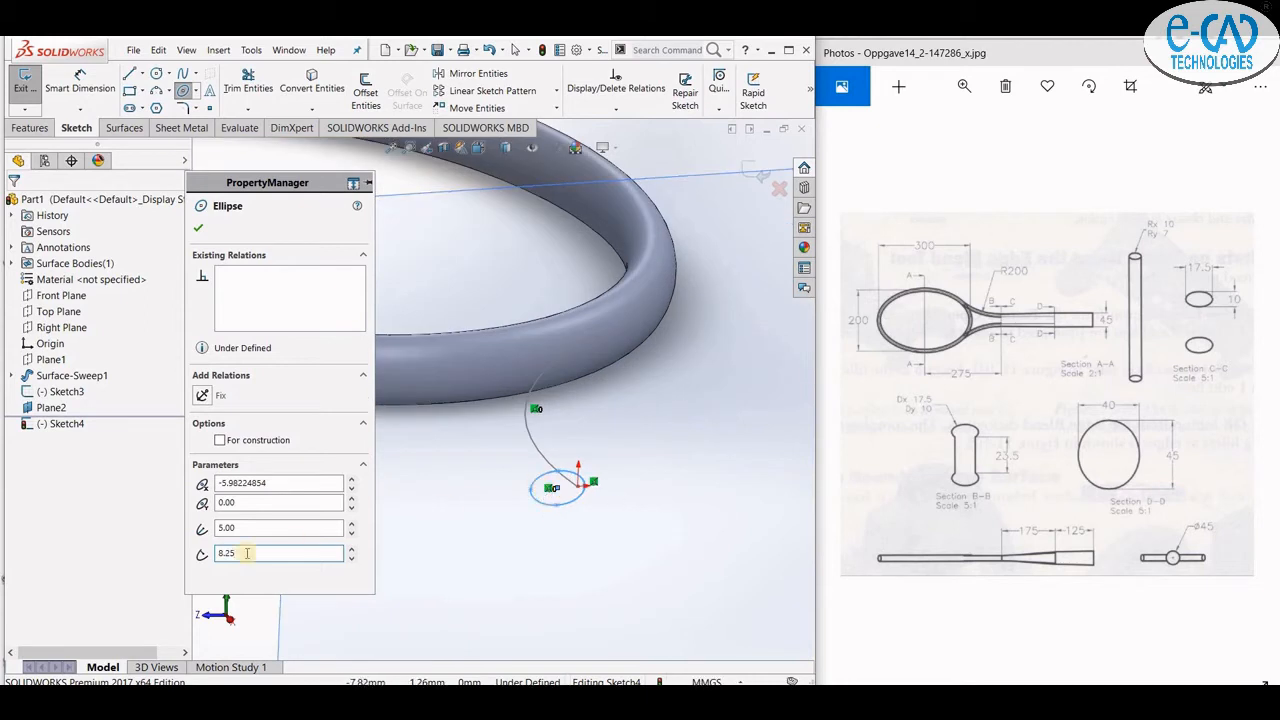
double_click(245, 533)
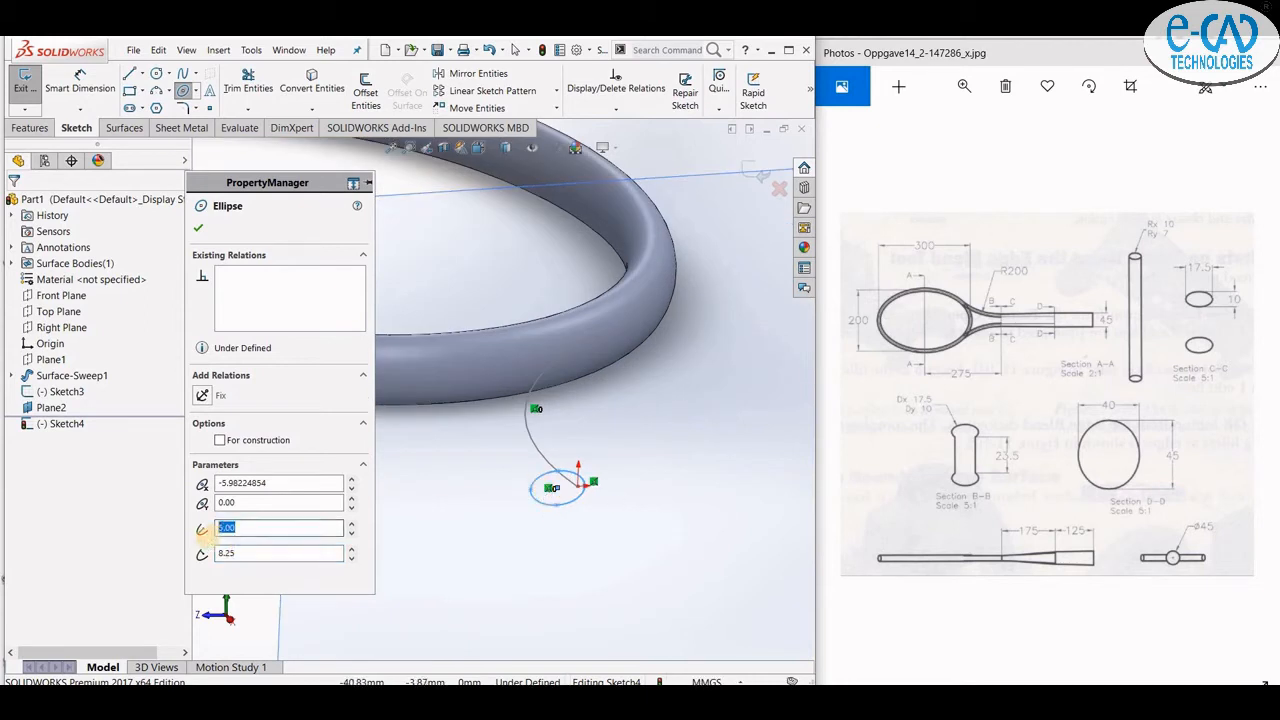
type("8.25")
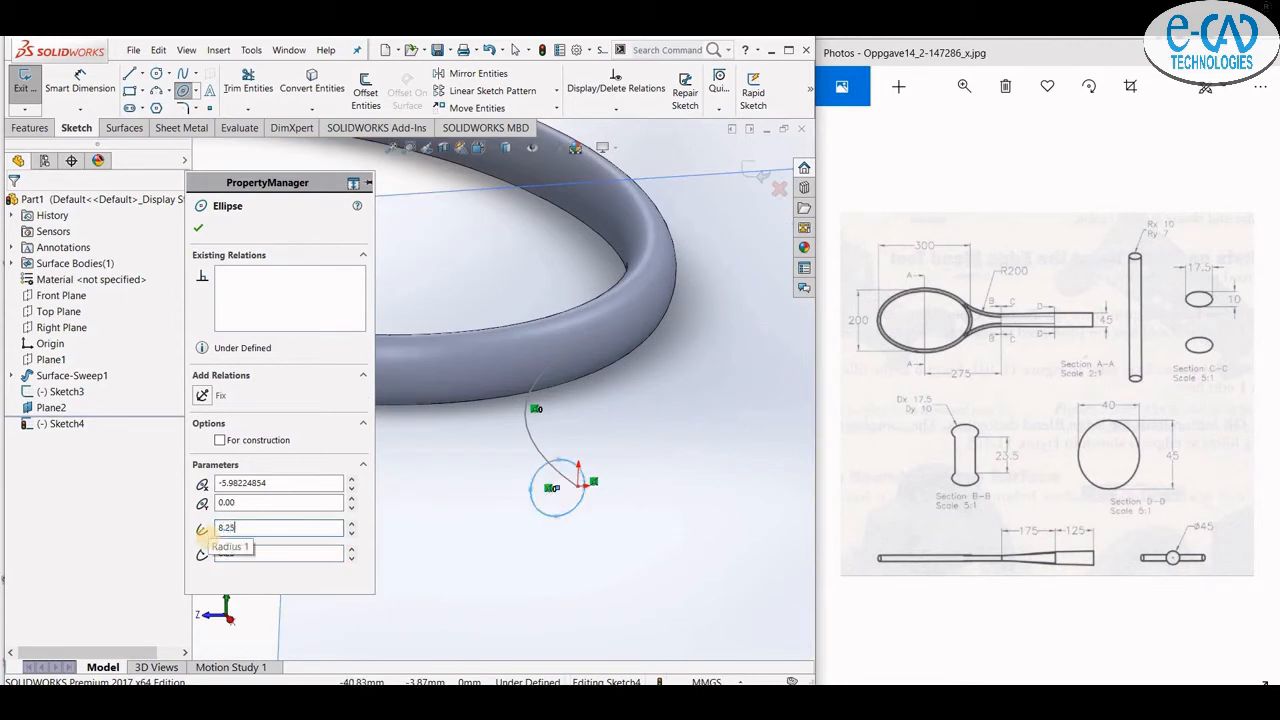
double_click(251, 552)
type("5")
key("Return")
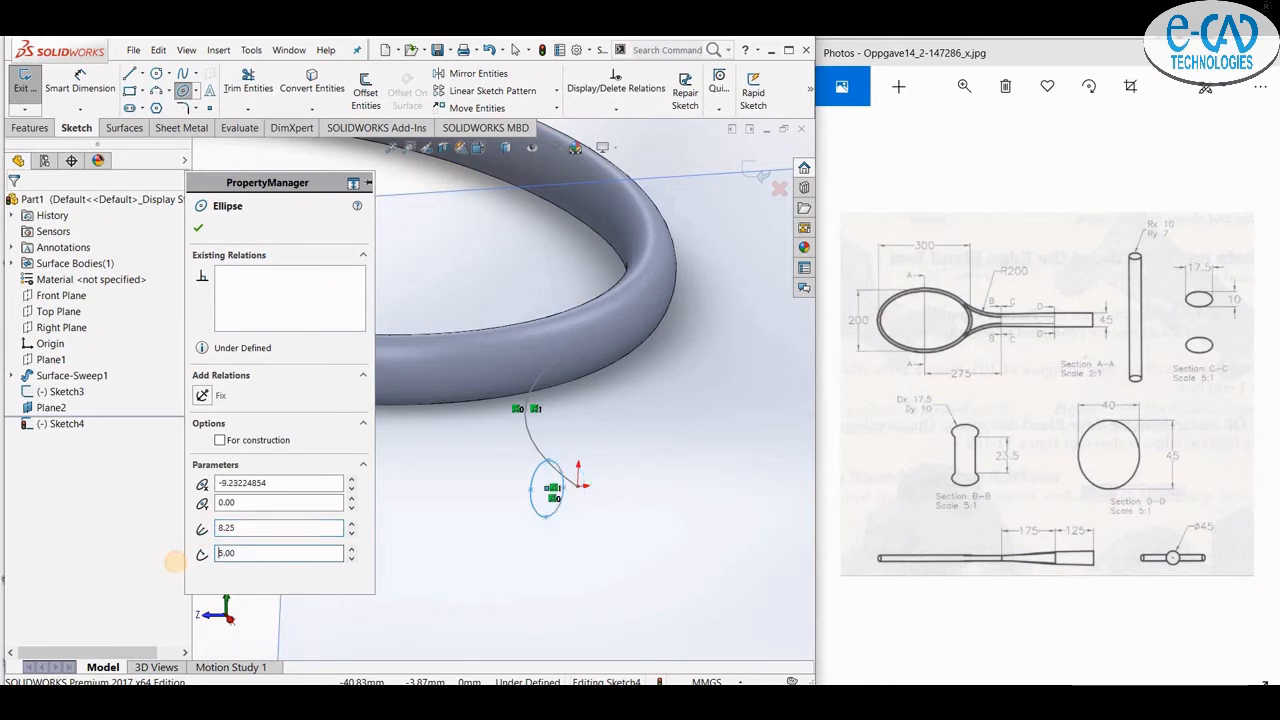
left_click(198, 228)
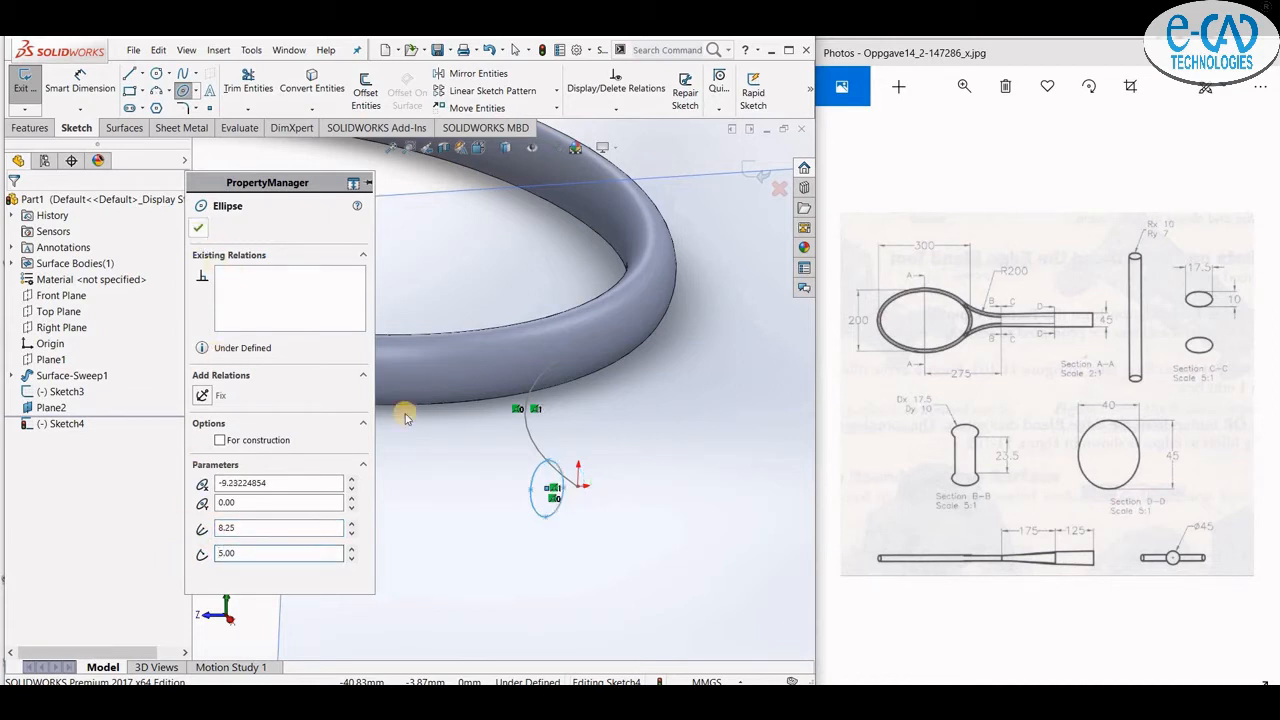
key("Escape")
scroll(582, 486, "down", 2)
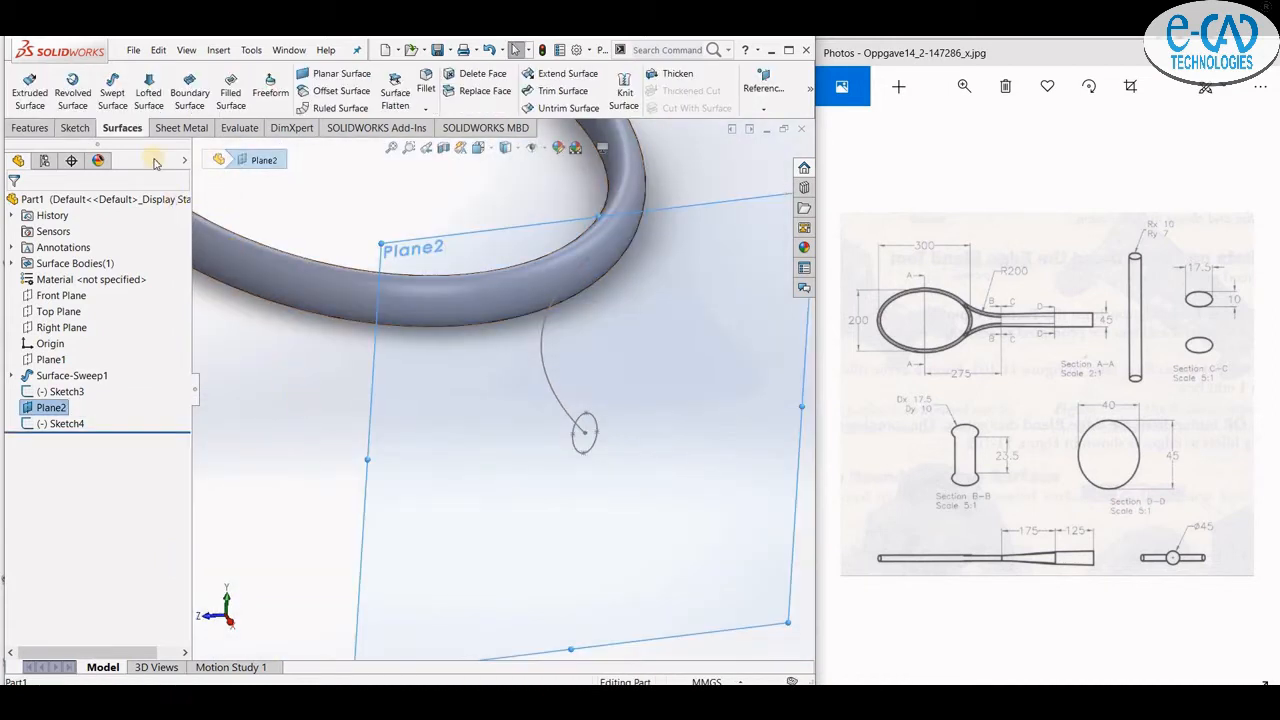
- Create a swept surface with the small ellipse as the profile and the 200 mm radius arc as the path
left_click(112, 92)
left_click(591, 463)
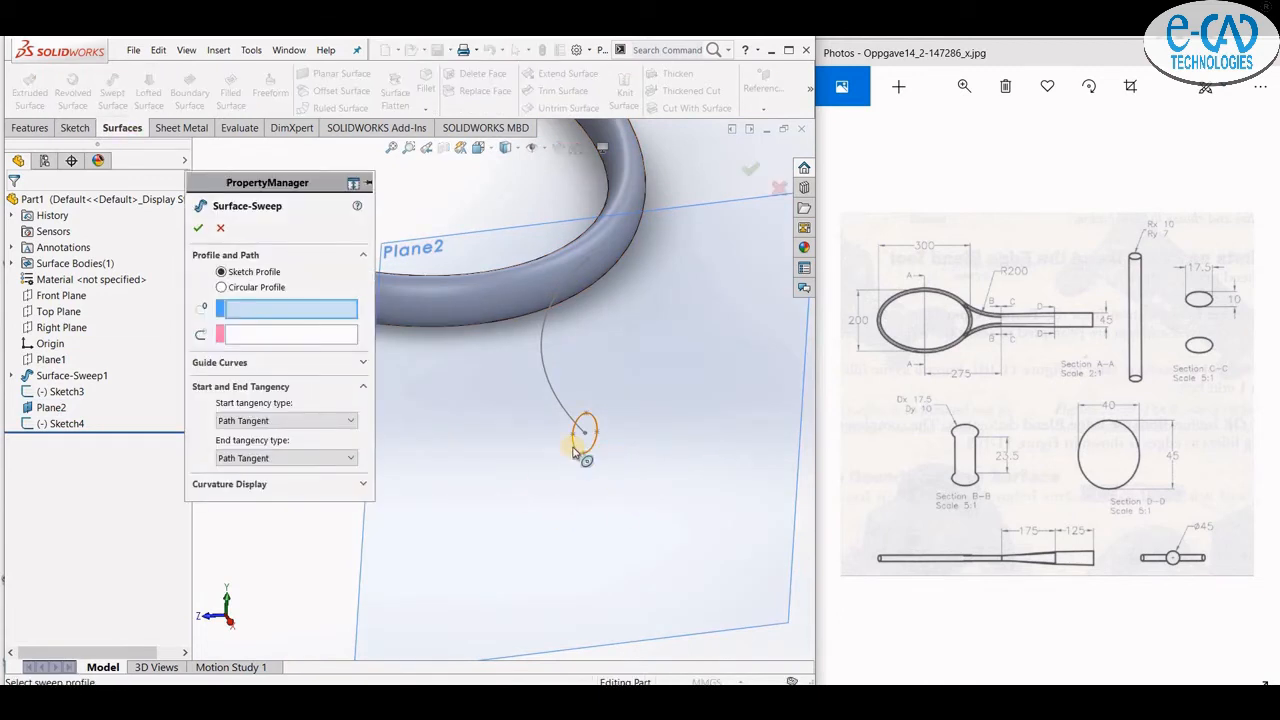
left_click(553, 390)
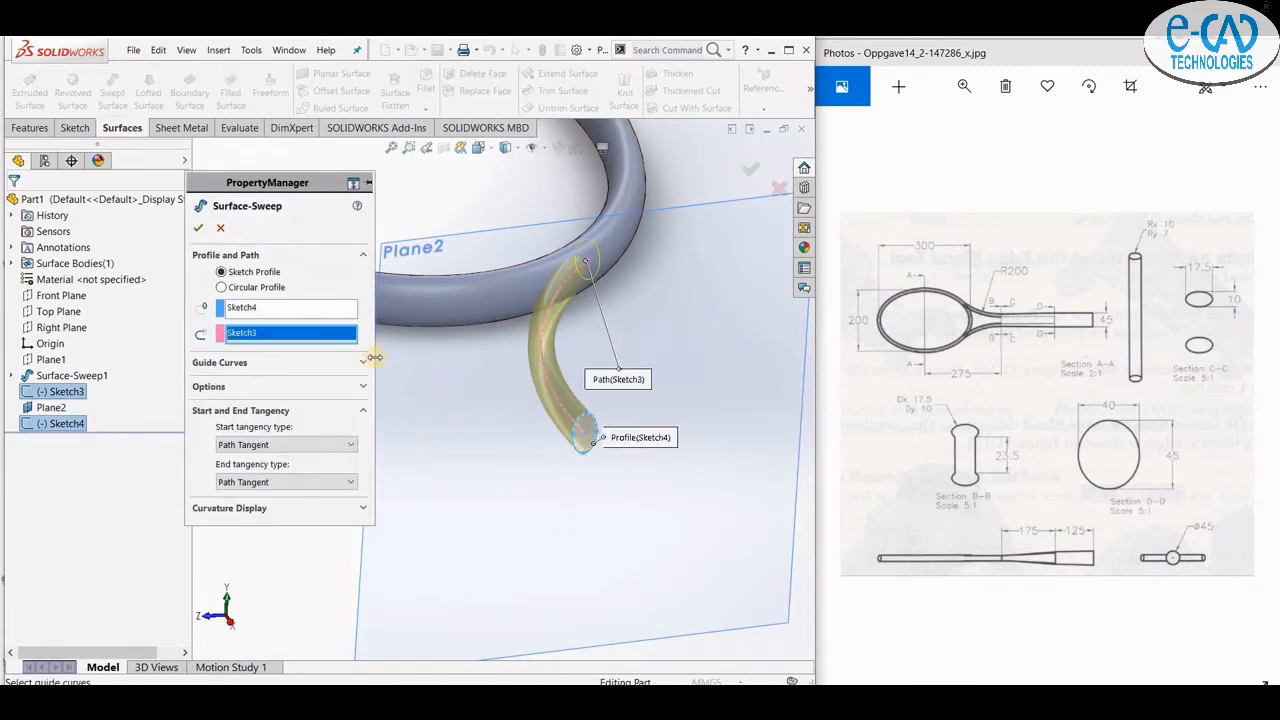
left_click(197, 227)
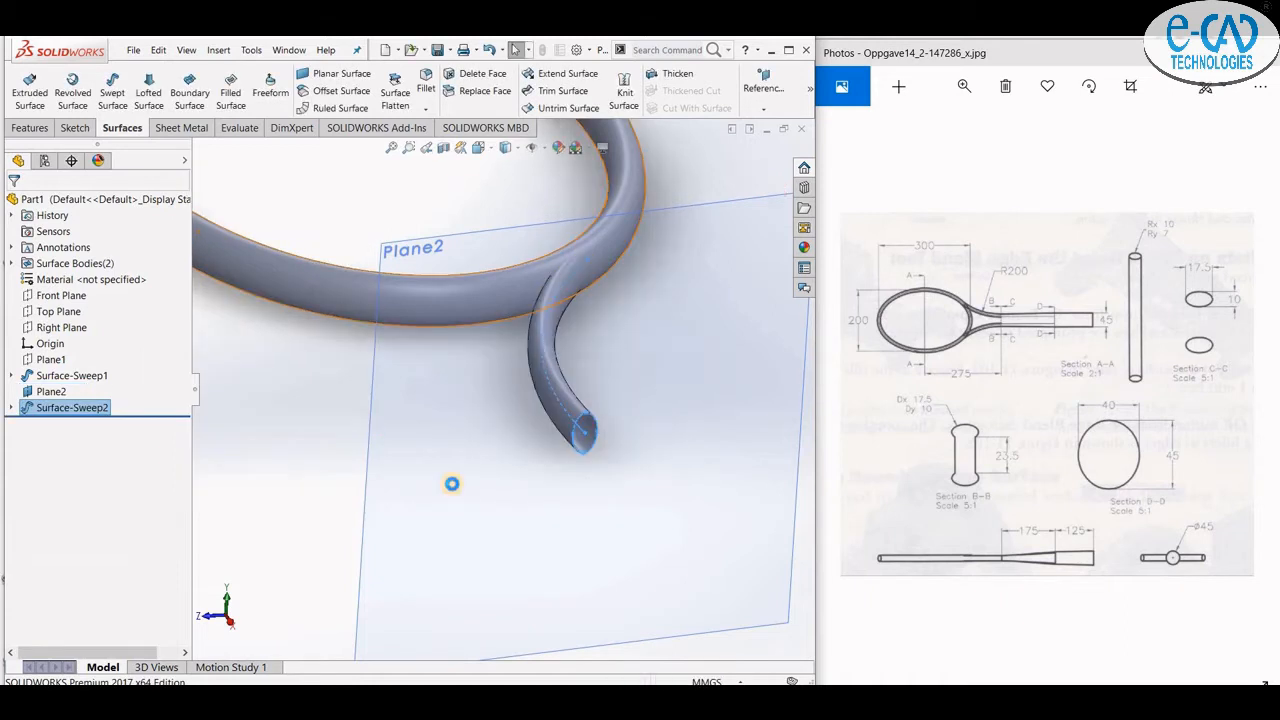
- Mirror the swept throat branch as a body about the Front Plane
scroll(460, 486, "up", 3)
middle_click_drag(531, 467, 580, 451)
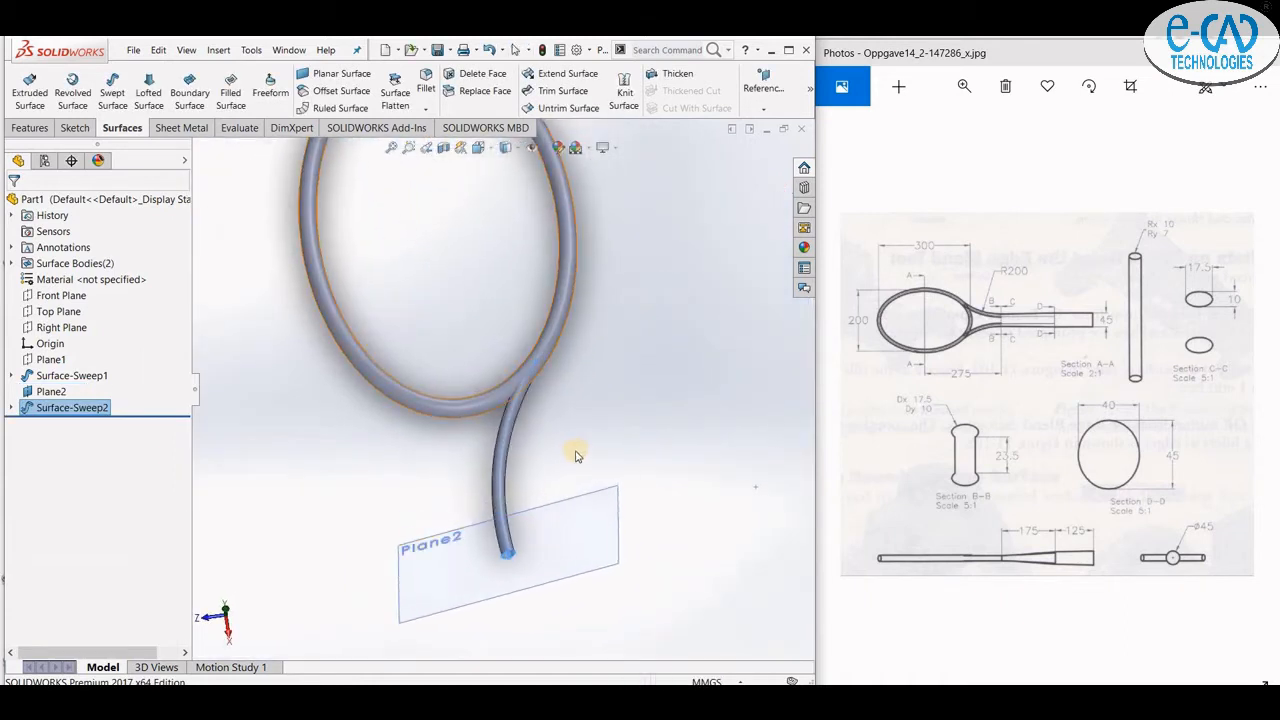
left_click(66, 296)
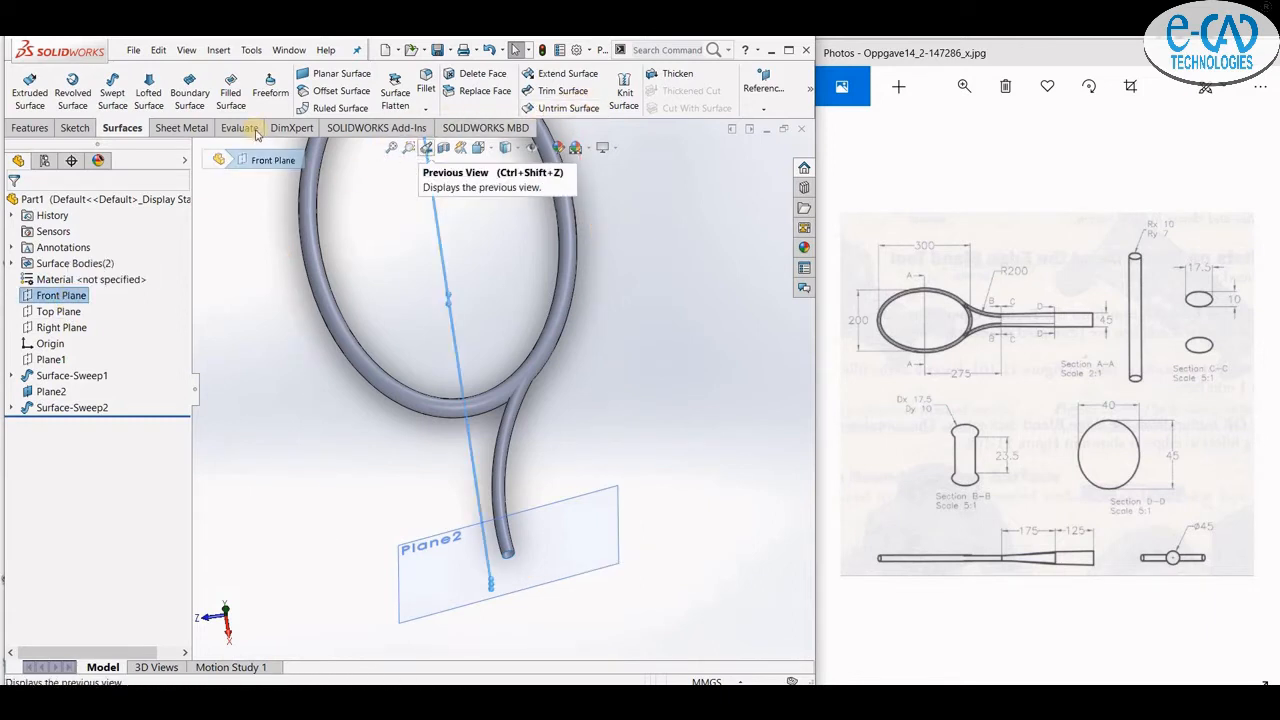
left_click(30, 128)
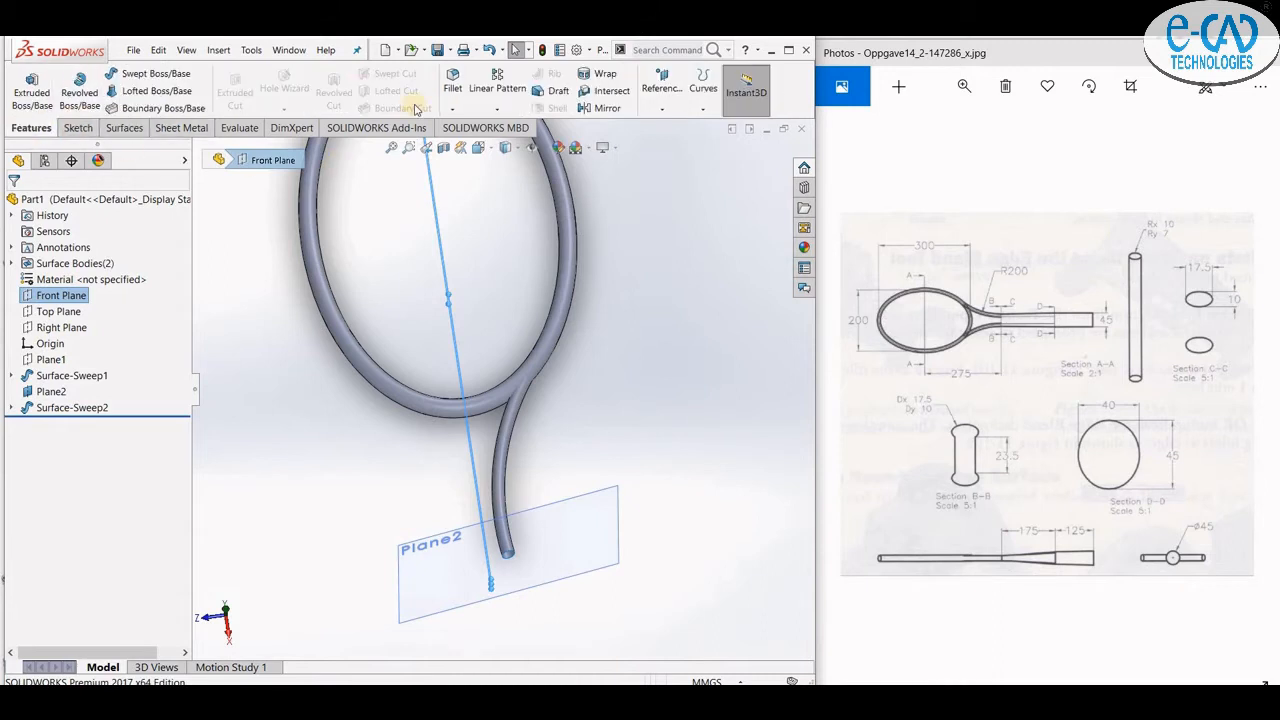
left_click(602, 107)
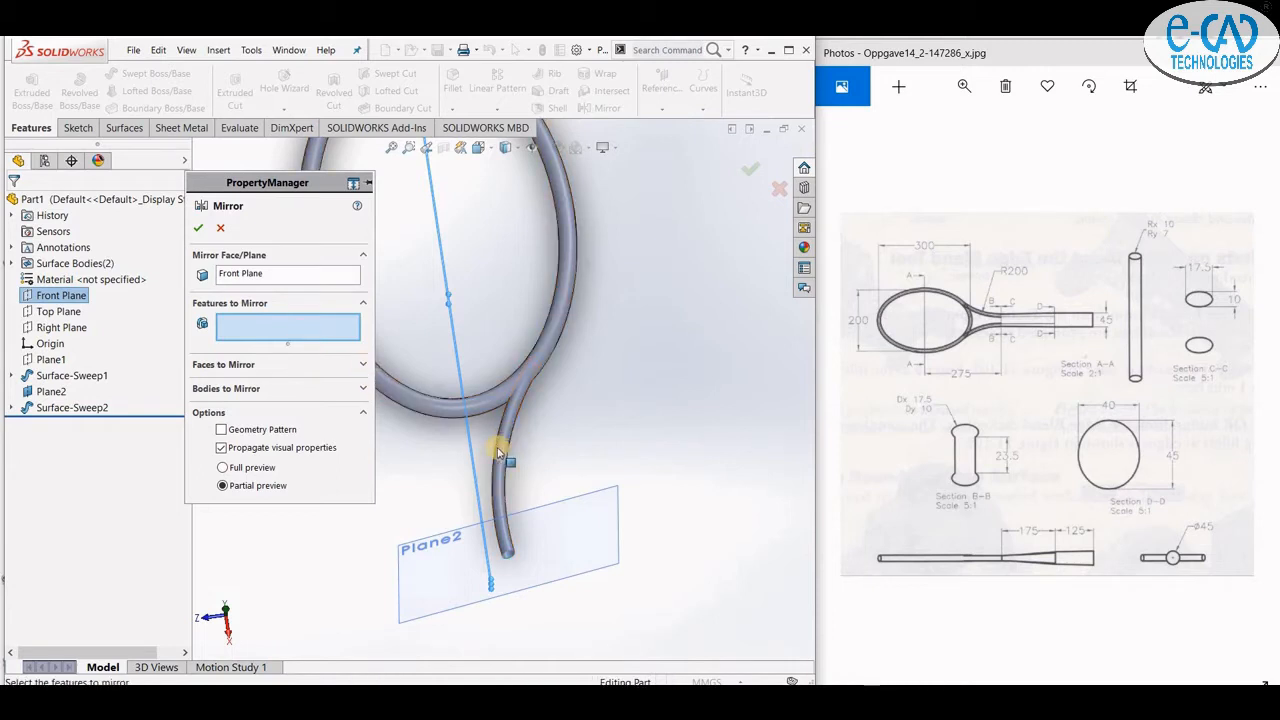
left_click(227, 389)
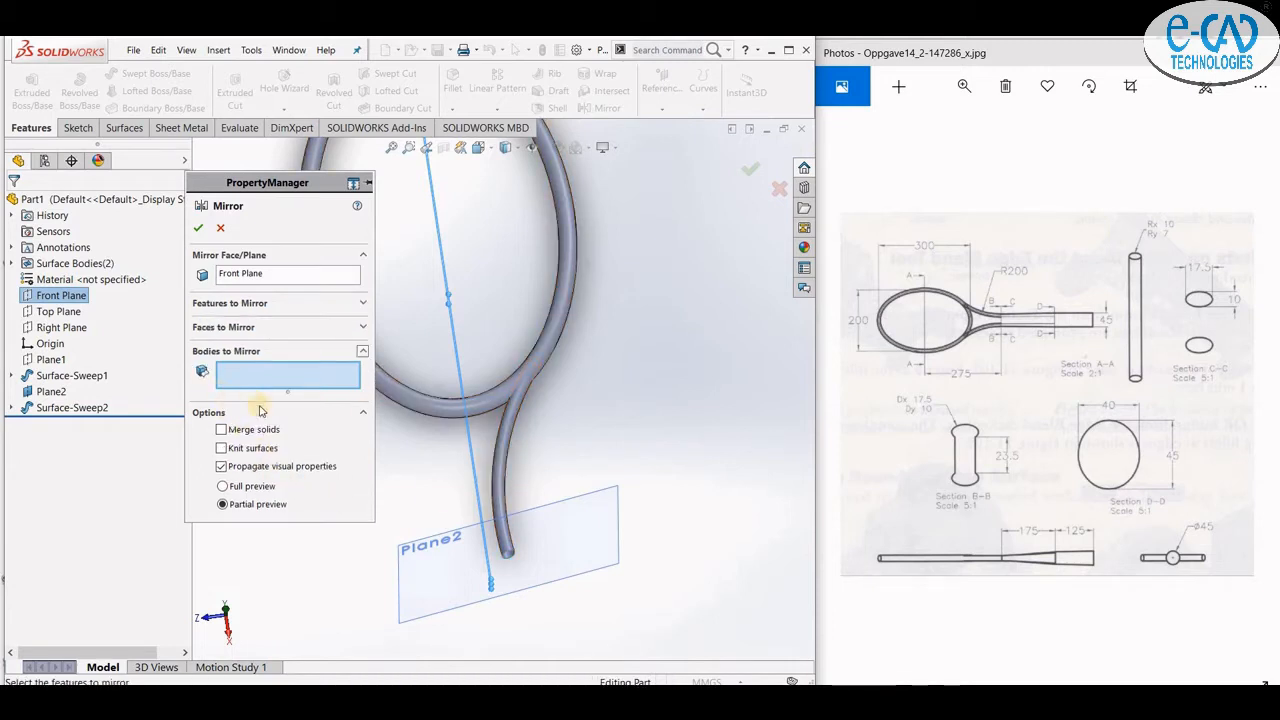
left_click(497, 478)
left_click(196, 232)
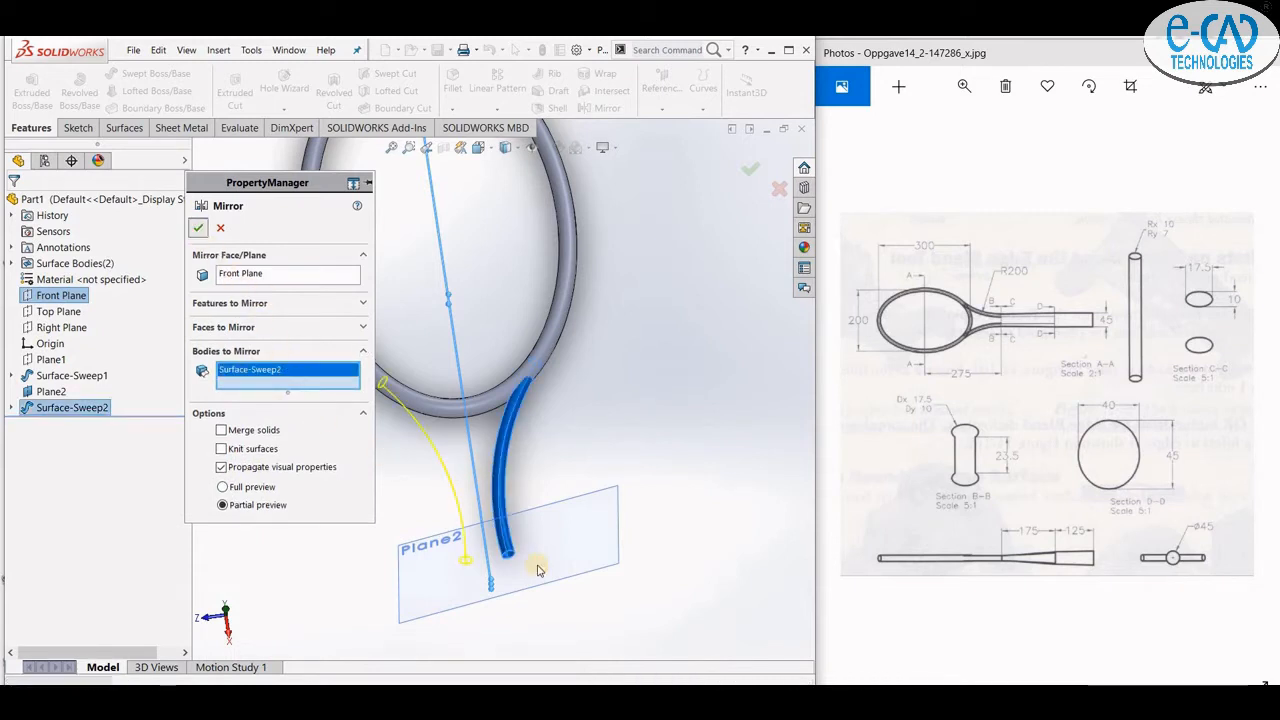
- Hide the reference plane at the throat branch's free end
middle_click_drag(637, 563, 679, 497)
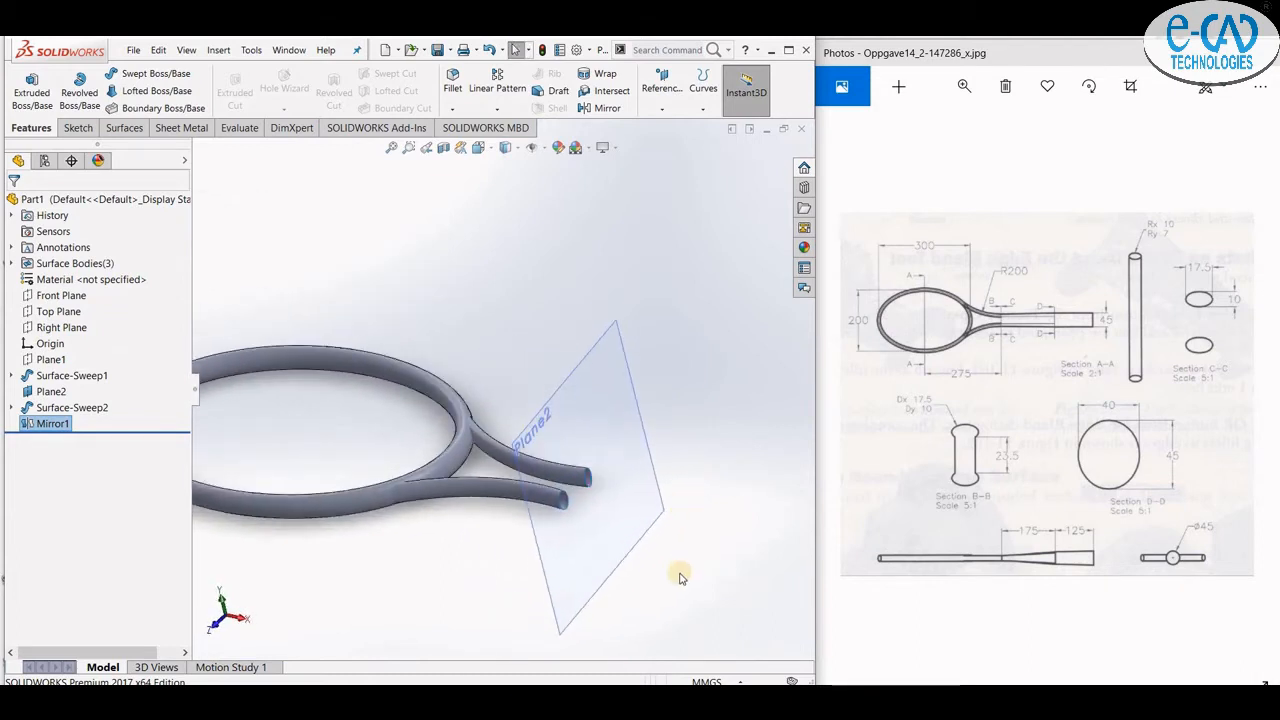
left_click(672, 567)
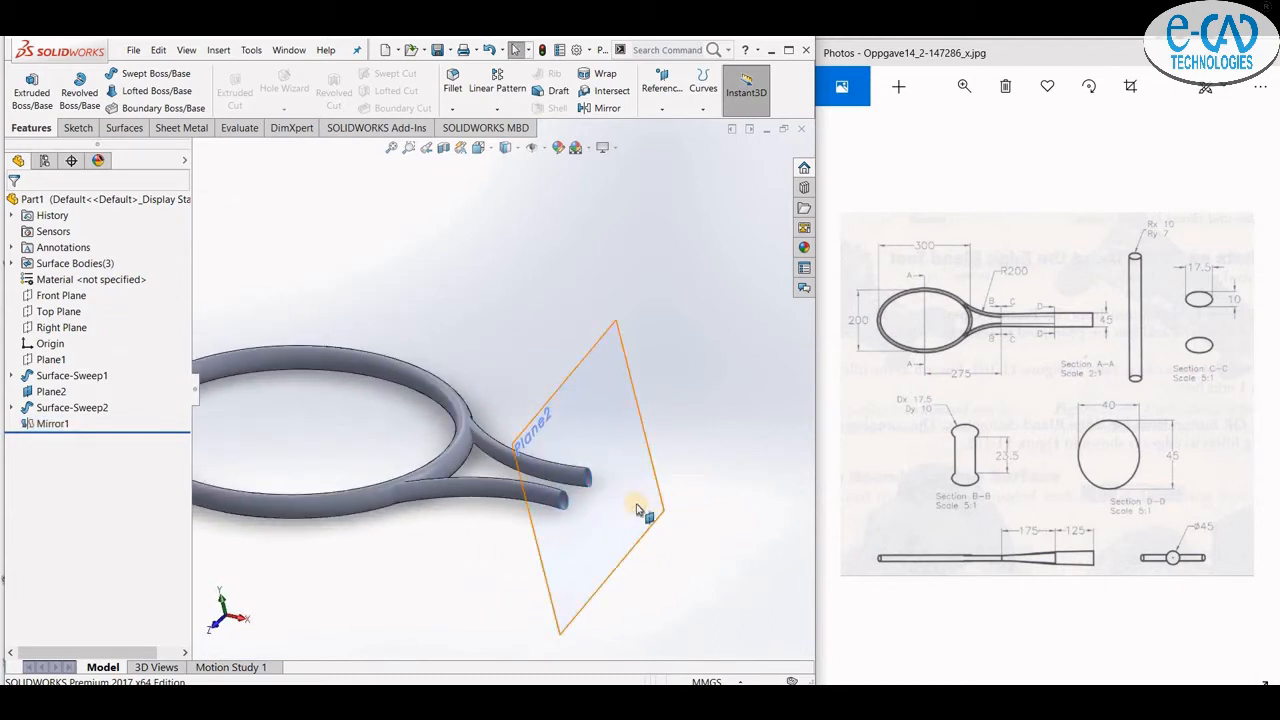
right_click(633, 502)
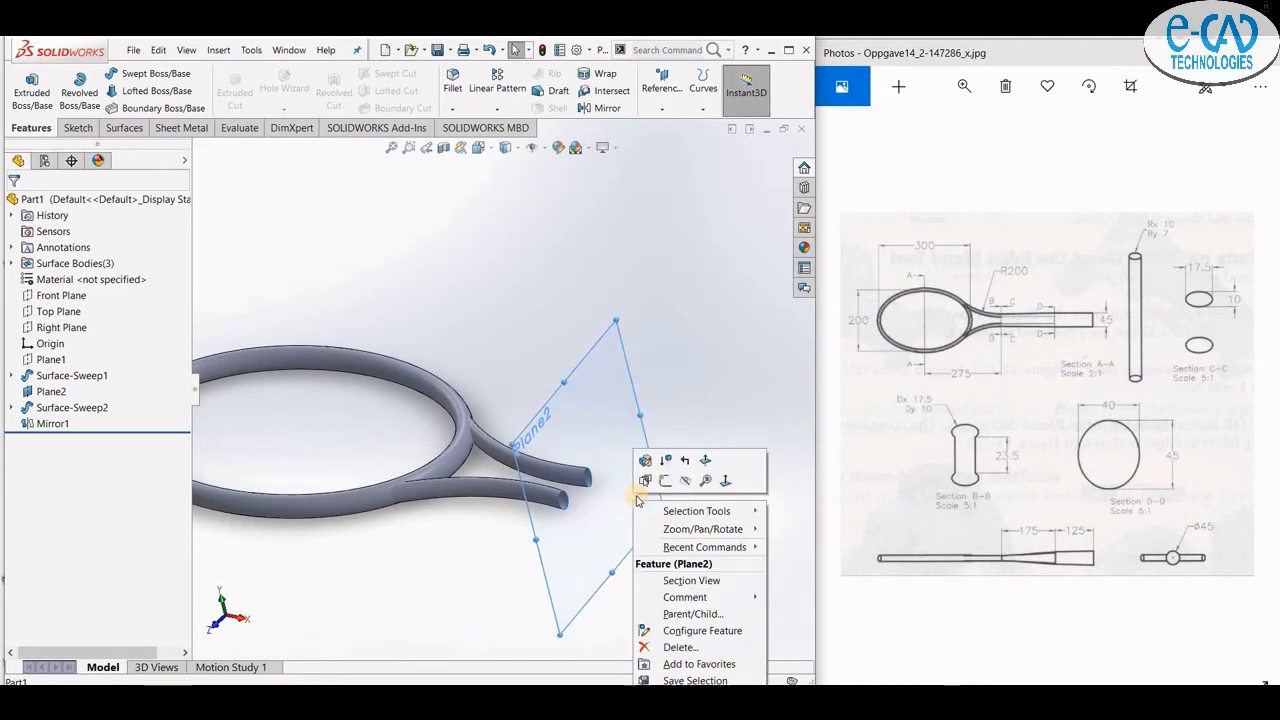
left_click(666, 486)
scroll(620, 497, "up", 3)
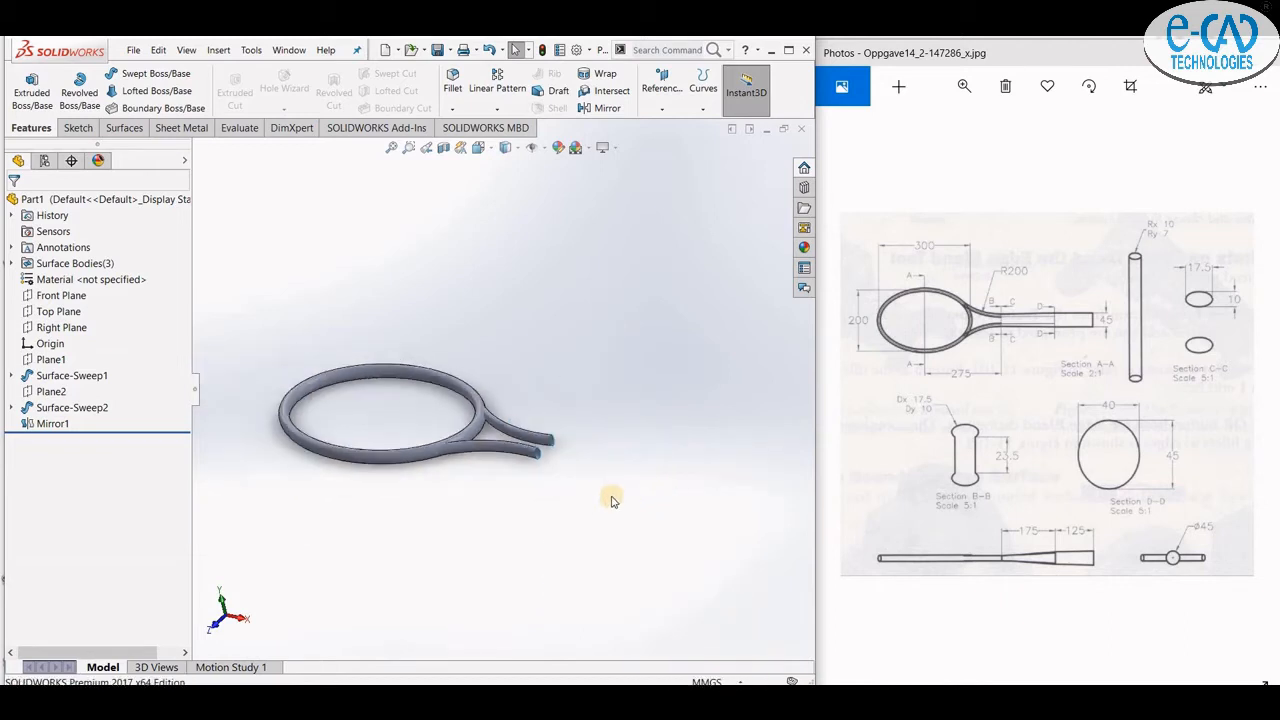
- Create a reference plane offset 275 mm from the Right Plane towards the free ends of the throat branches
middle_click_drag(609, 494, 558, 525)
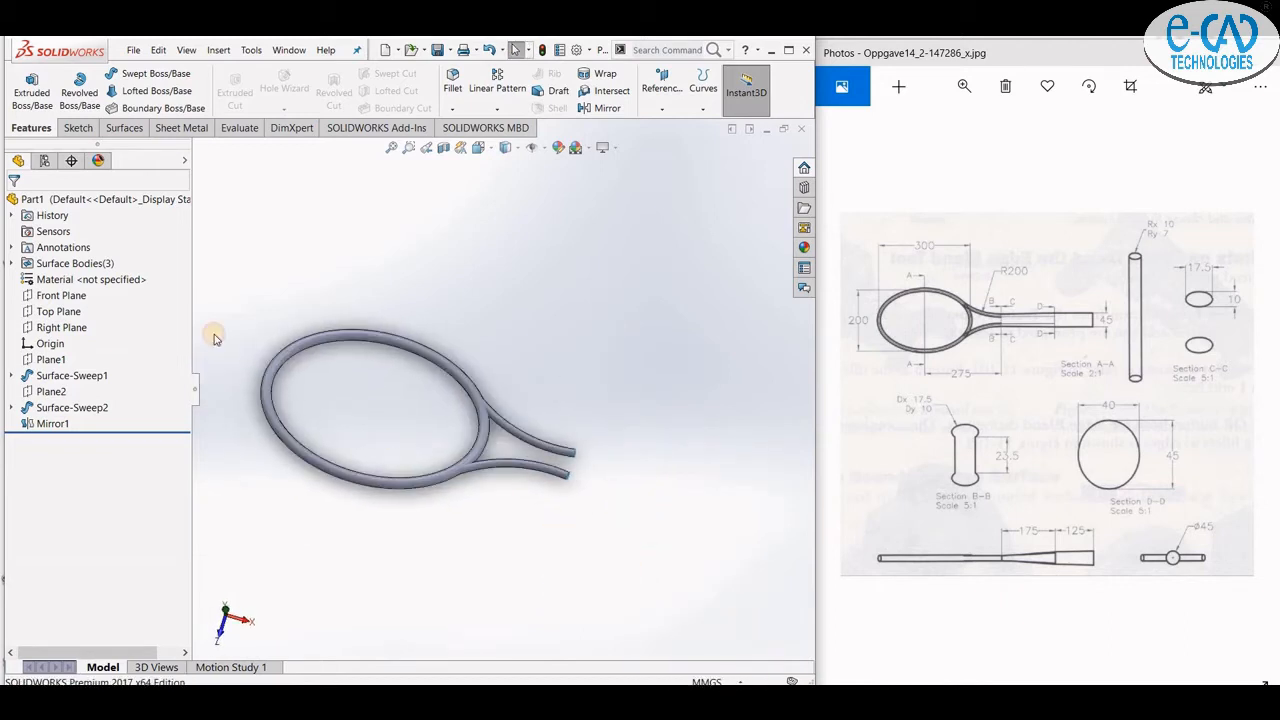
left_click(58, 327)
key("F2")
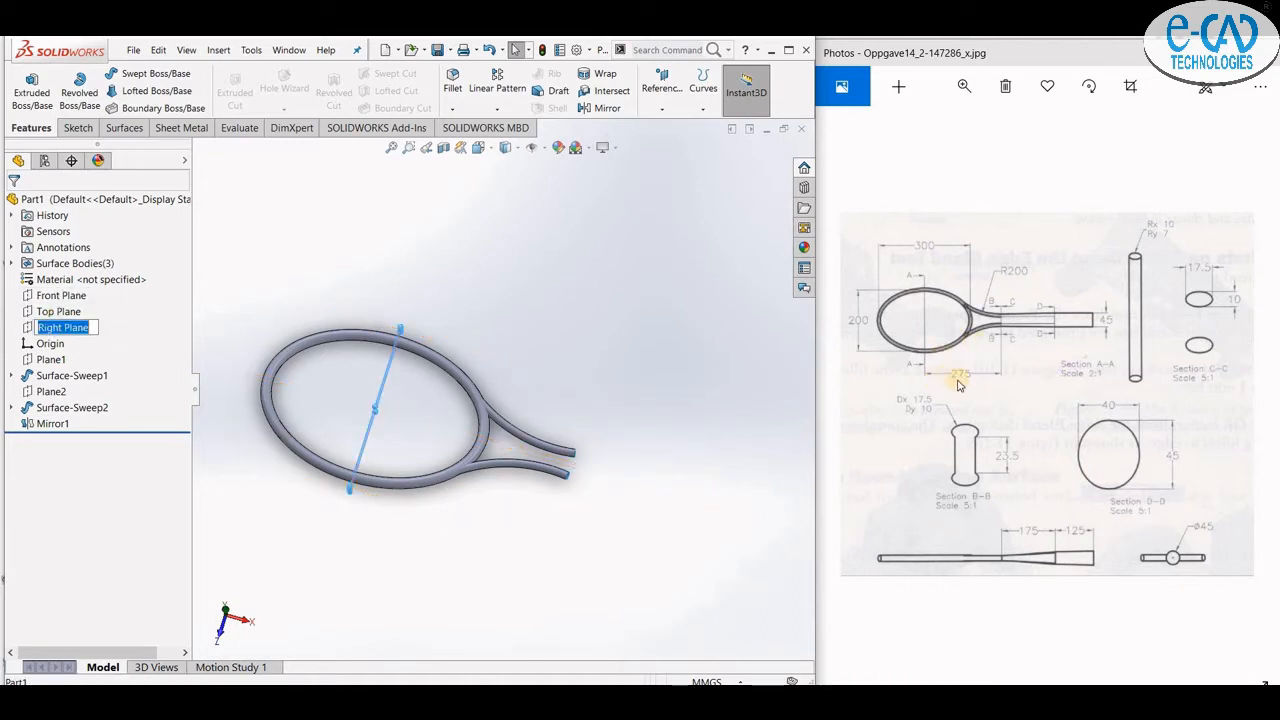
left_click(662, 92)
left_click(674, 126)
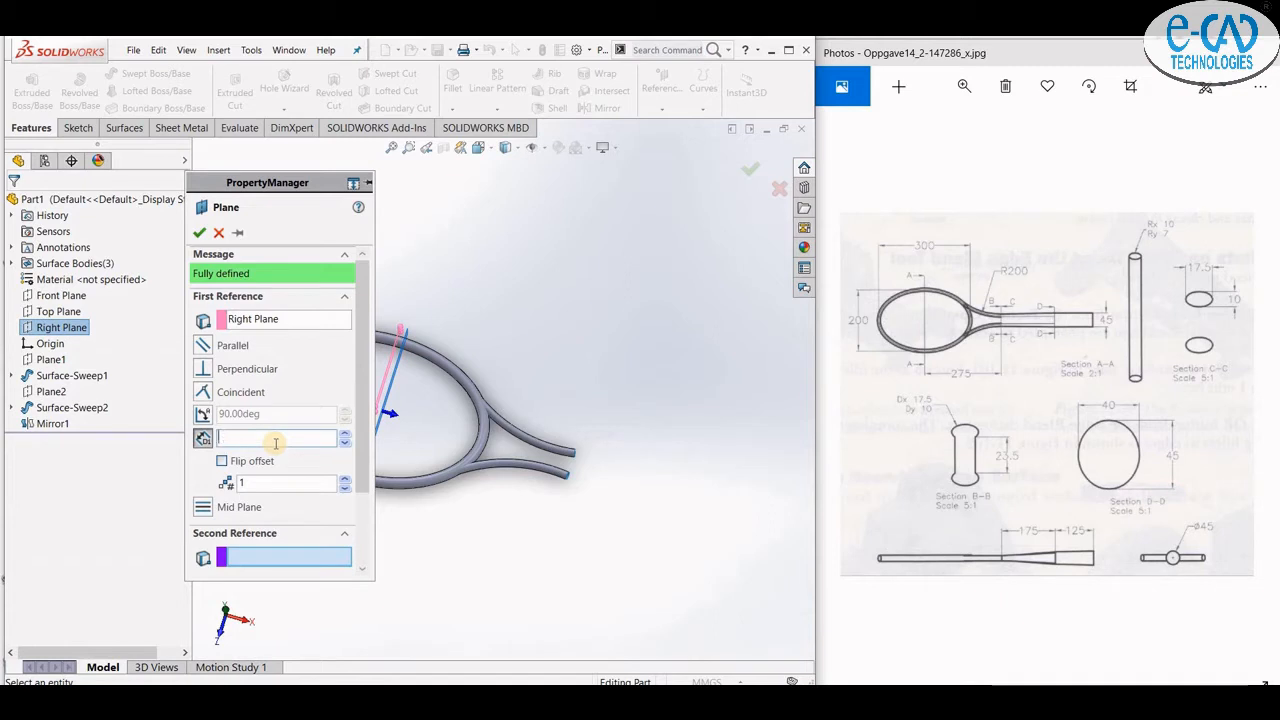
type("275")
key("Return")
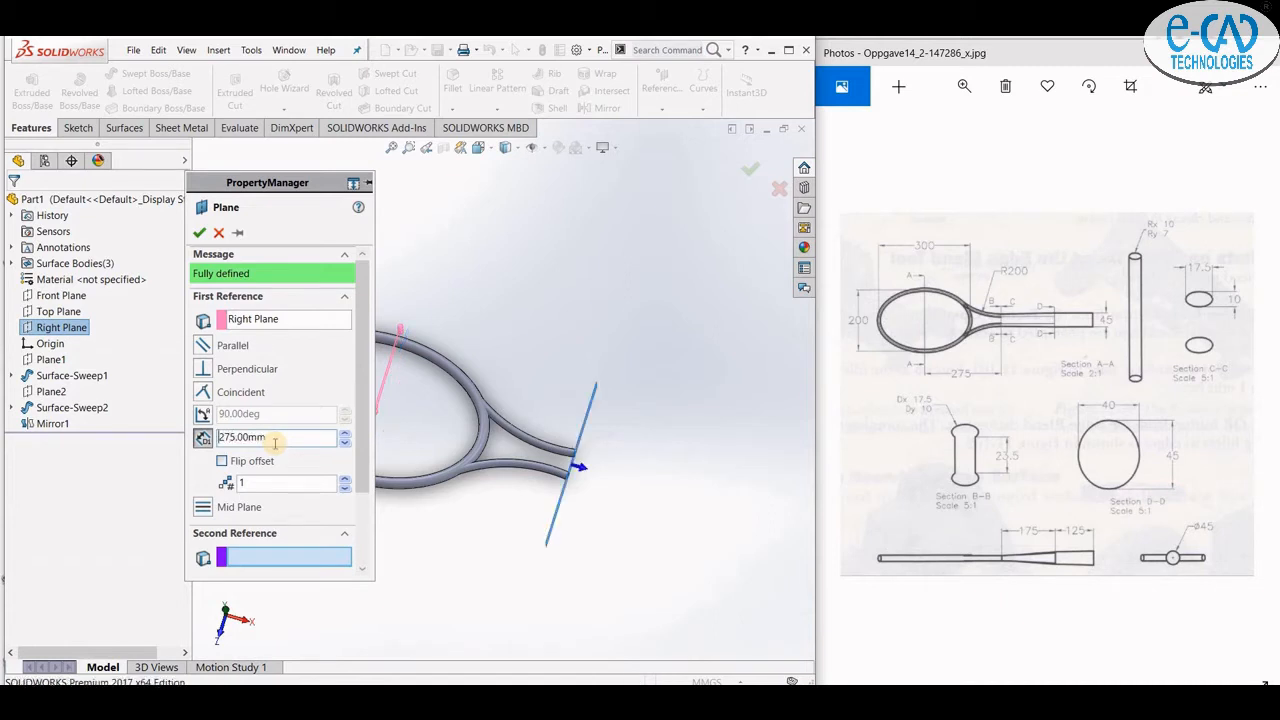
left_click(199, 232)
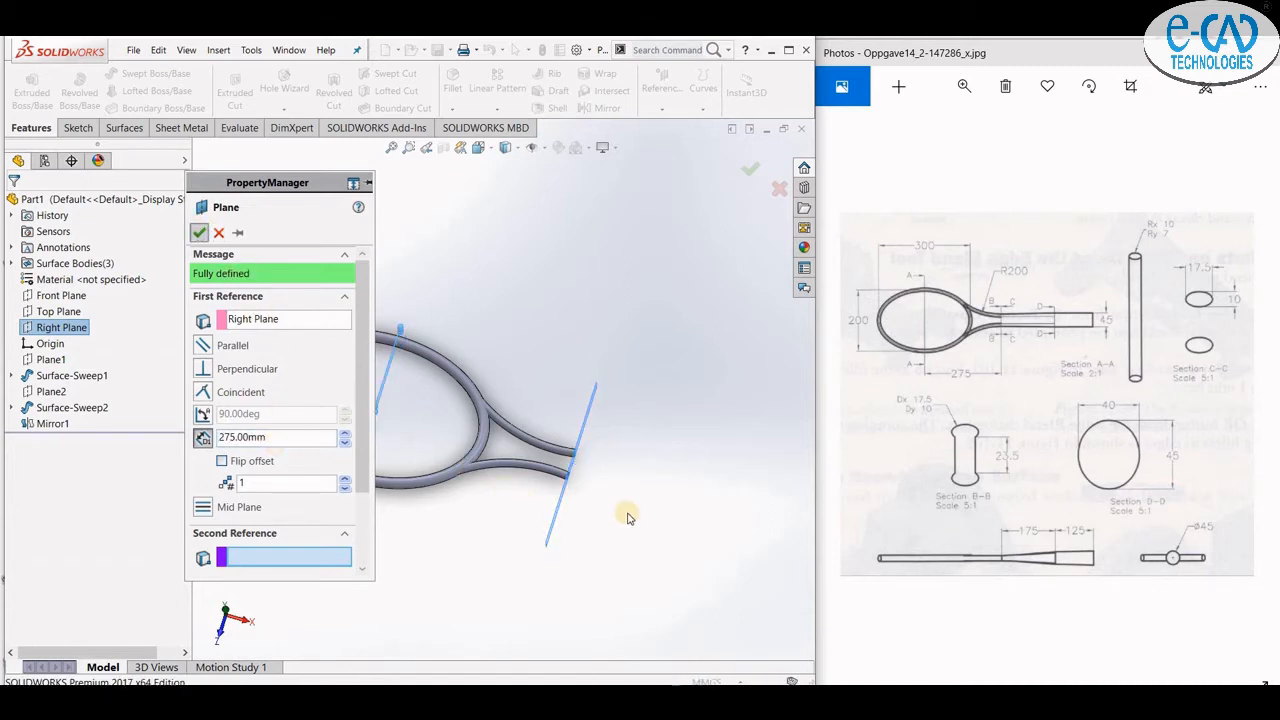
middle_click_drag(612, 453, 586, 409)
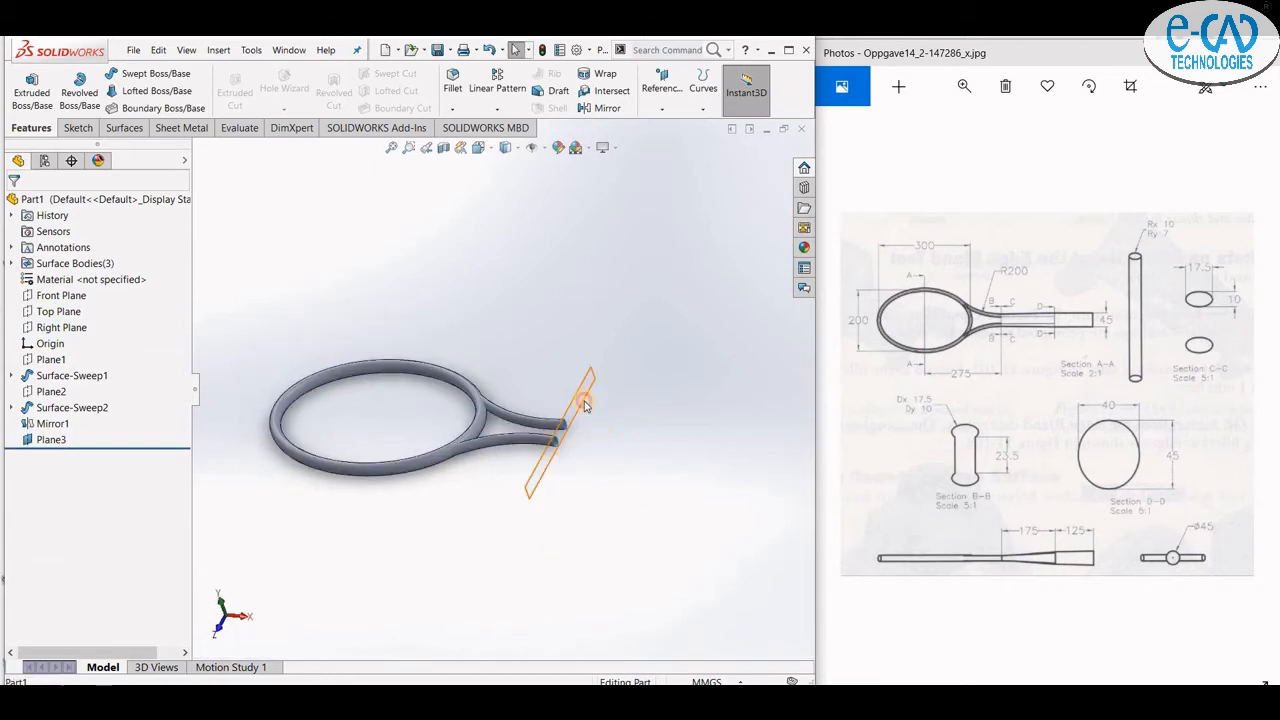
left_click(584, 405)
left_click(643, 364)
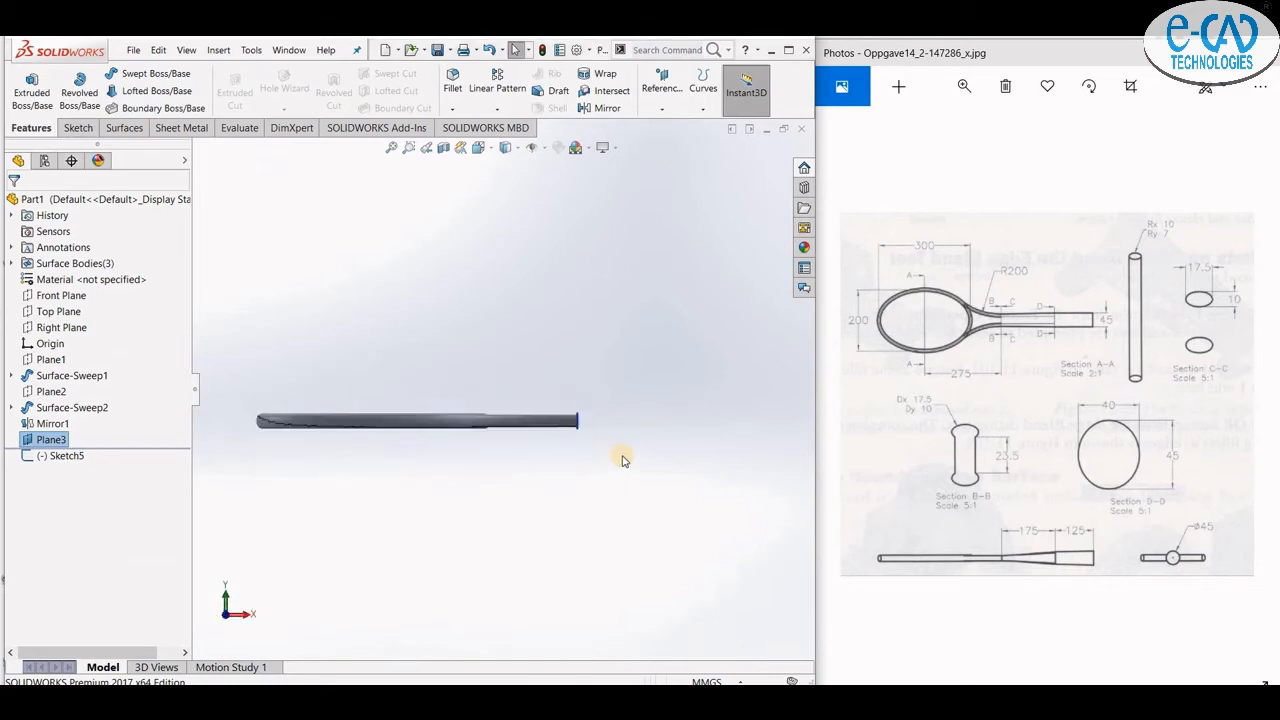
mouse_move(622, 461)
middle_mouse_down()
mouse_move(541, 458)
mouse_move(508, 485)
middle_mouse_up()
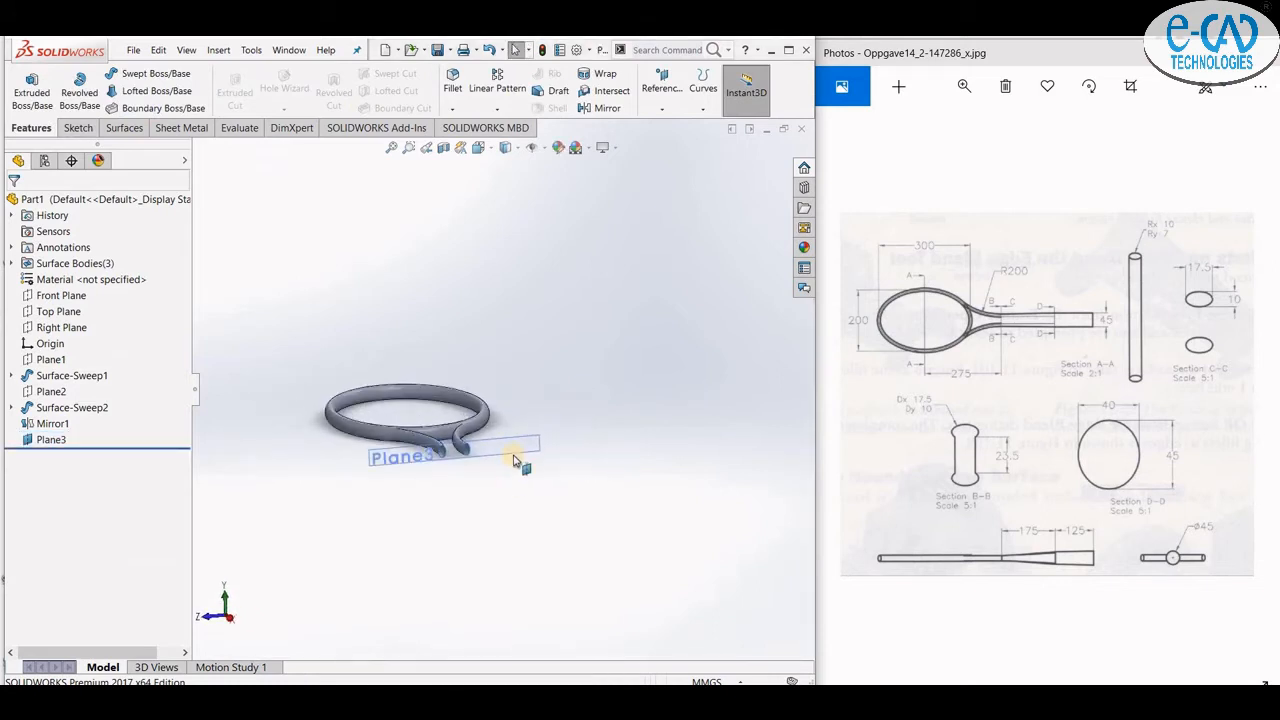
- Start a sketch on the plane at the throat branches' free ends and convert both elliptical end edges into it
left_click(514, 459)
left_click(579, 428)
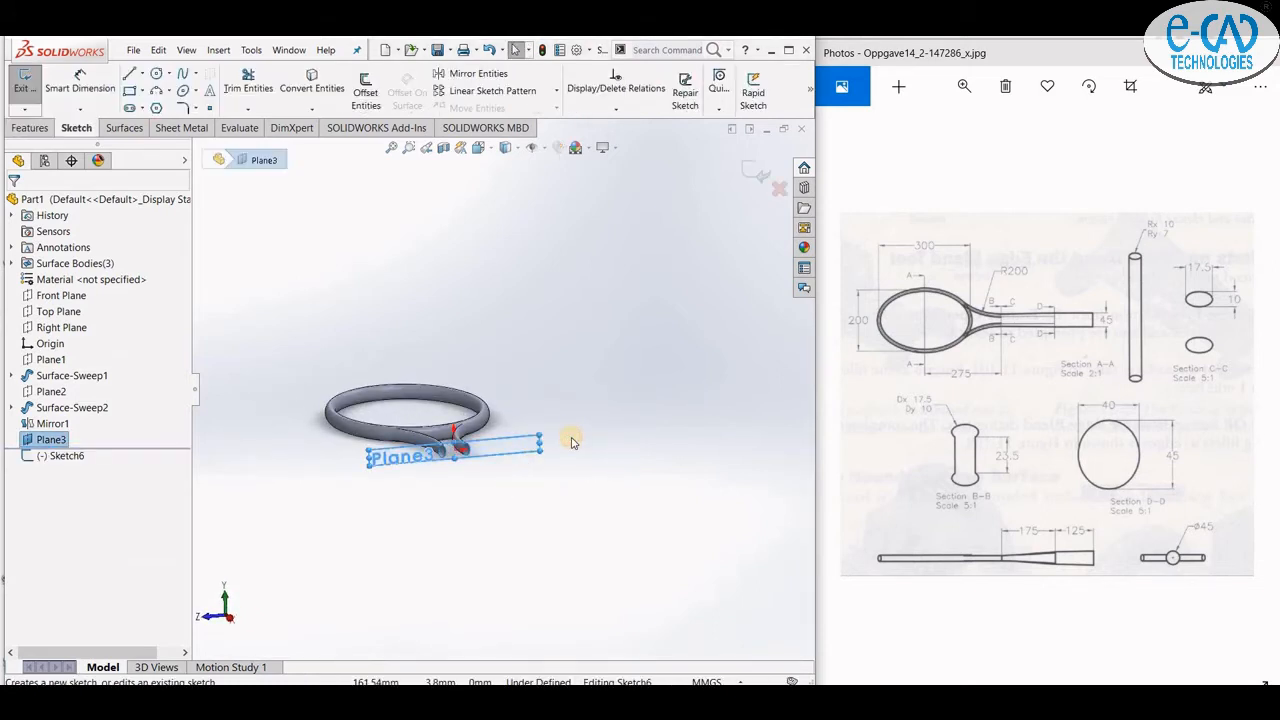
scroll(474, 395, "down", 2)
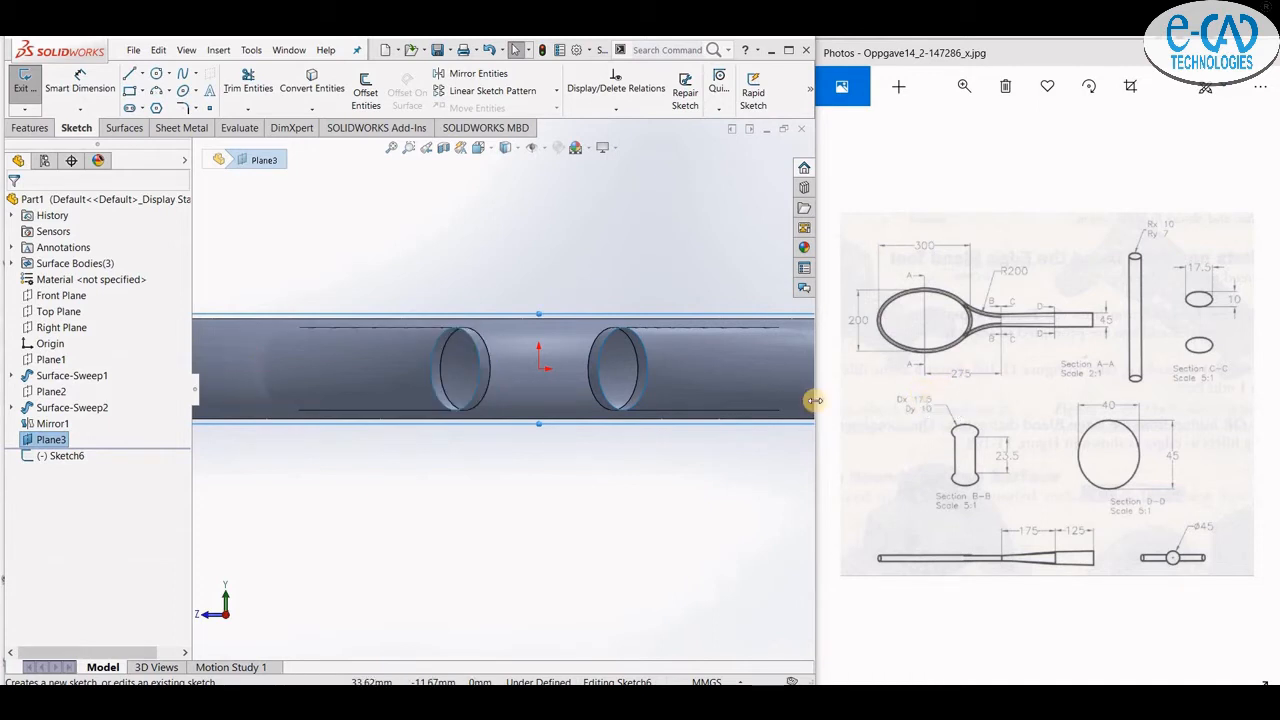
left_click(478, 361)
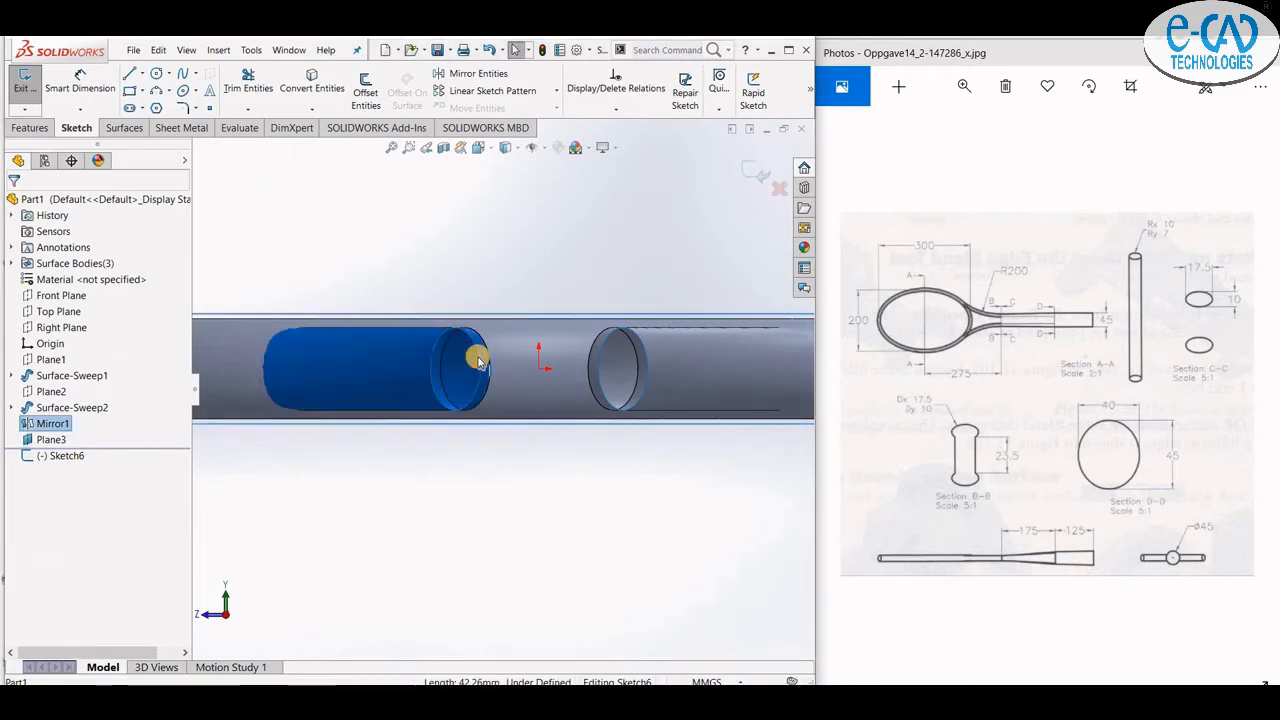
left_click(477, 350)
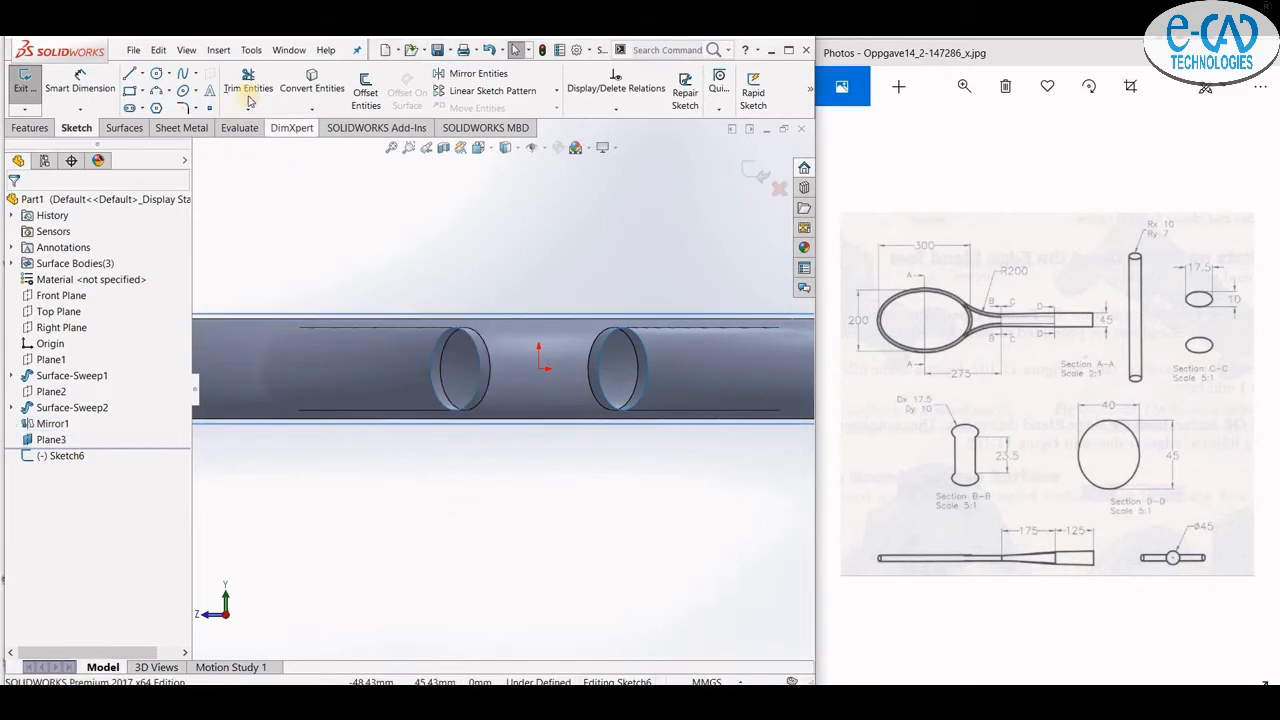
left_click(312, 92)
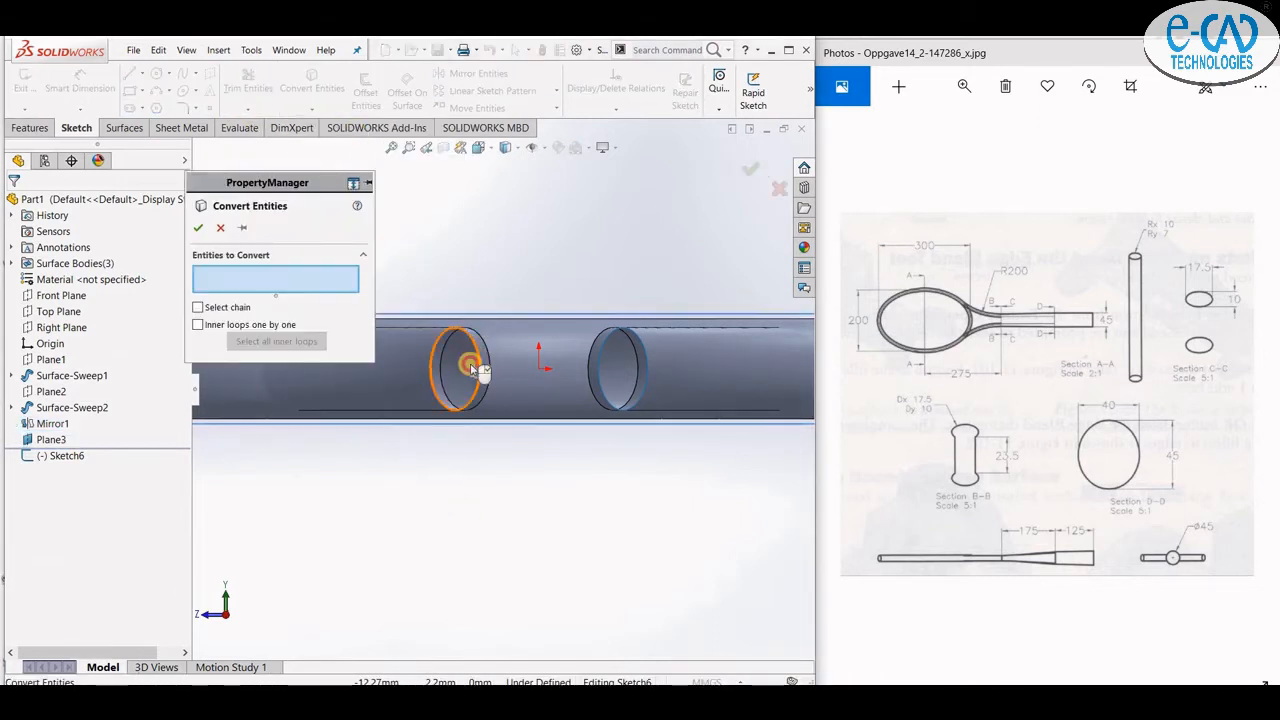
left_click(474, 369)
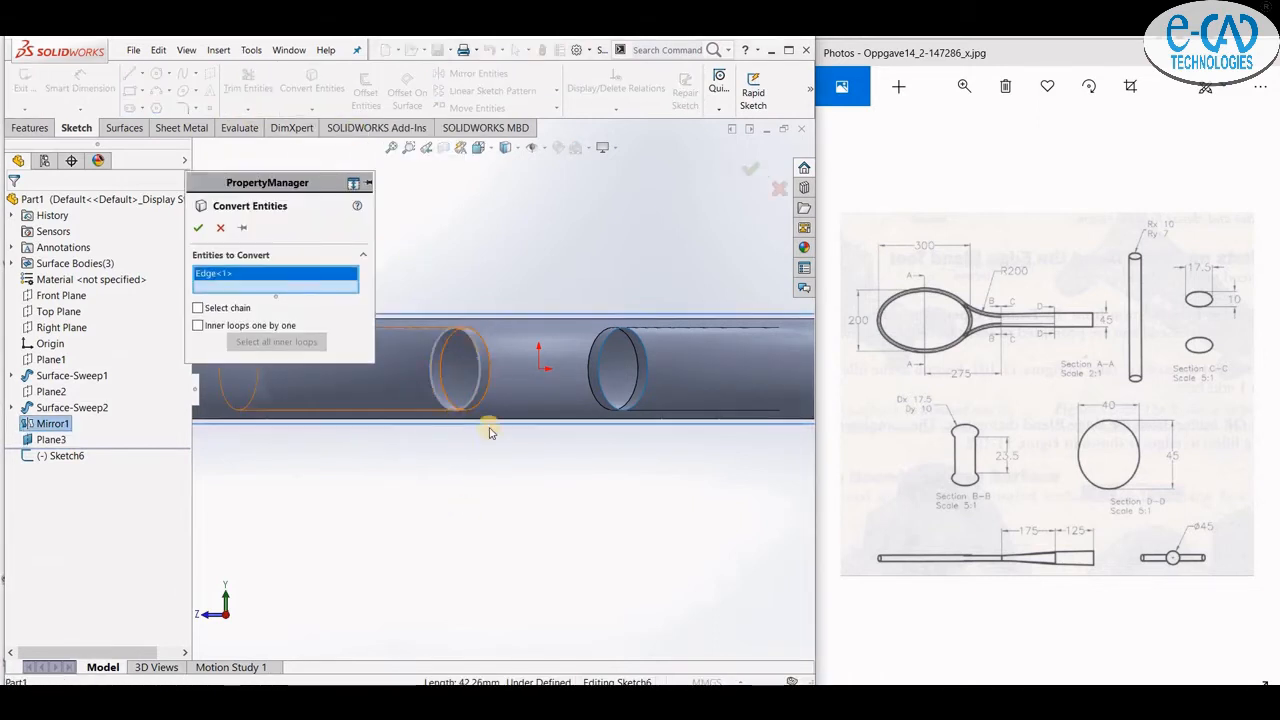
left_click(598, 375)
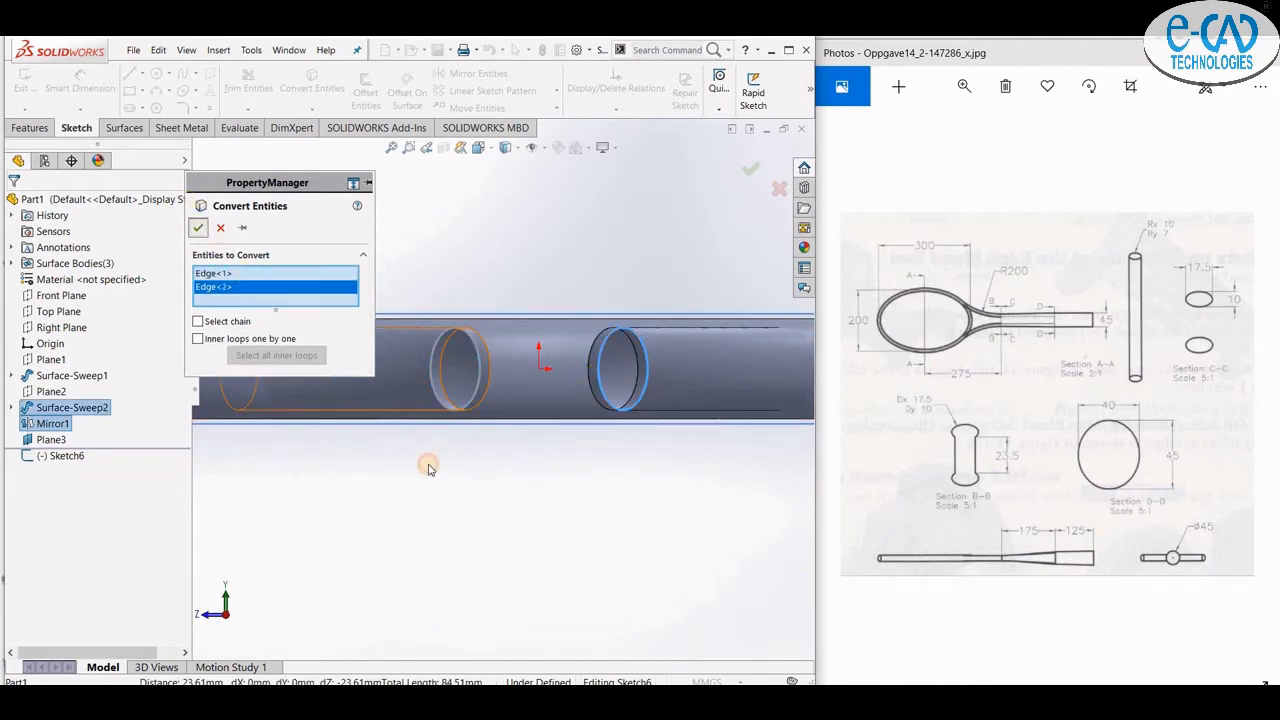
key("Return")
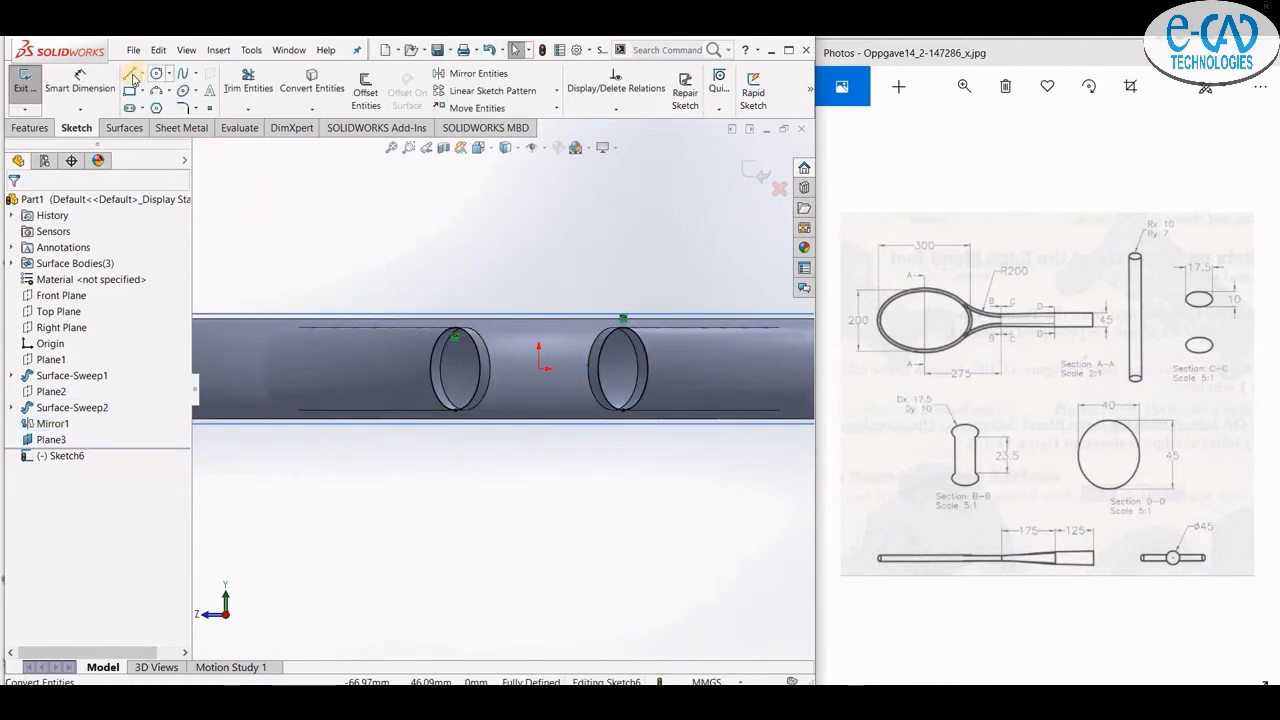
- Draw a horizontal line between the centres of the two converted ellipses
left_click(133, 78)
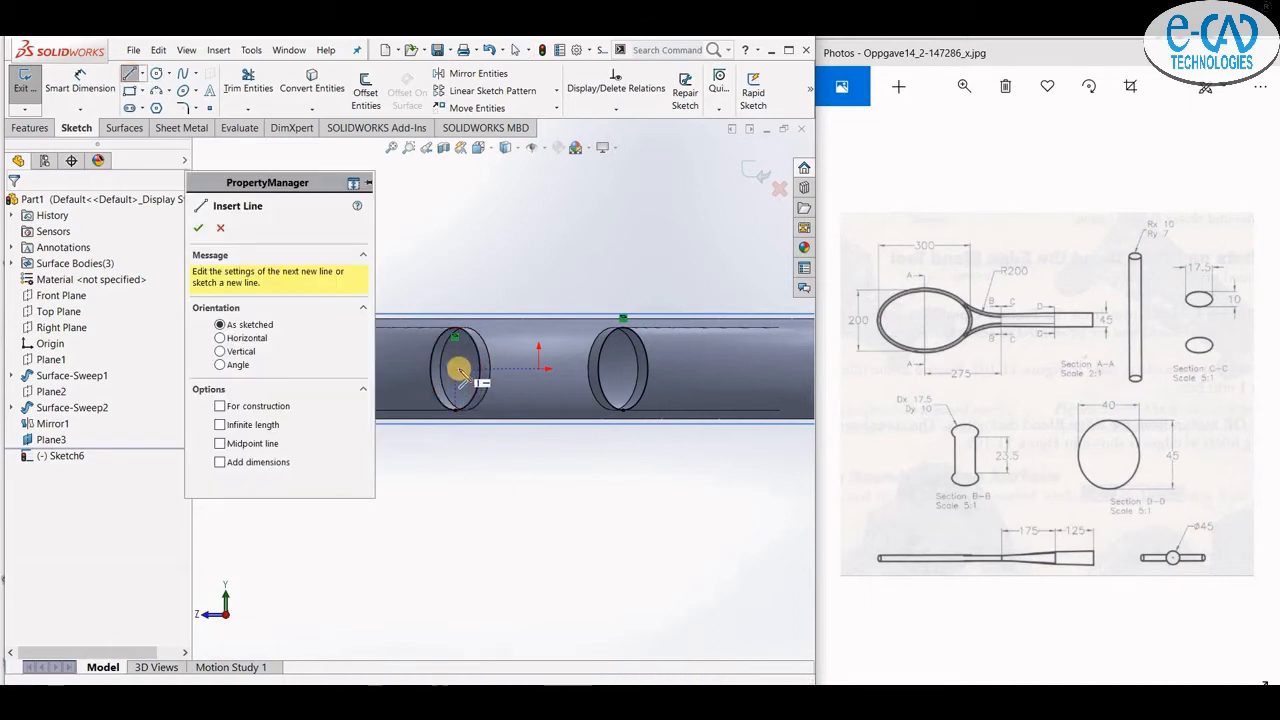
left_click_drag(459, 372, 622, 372)
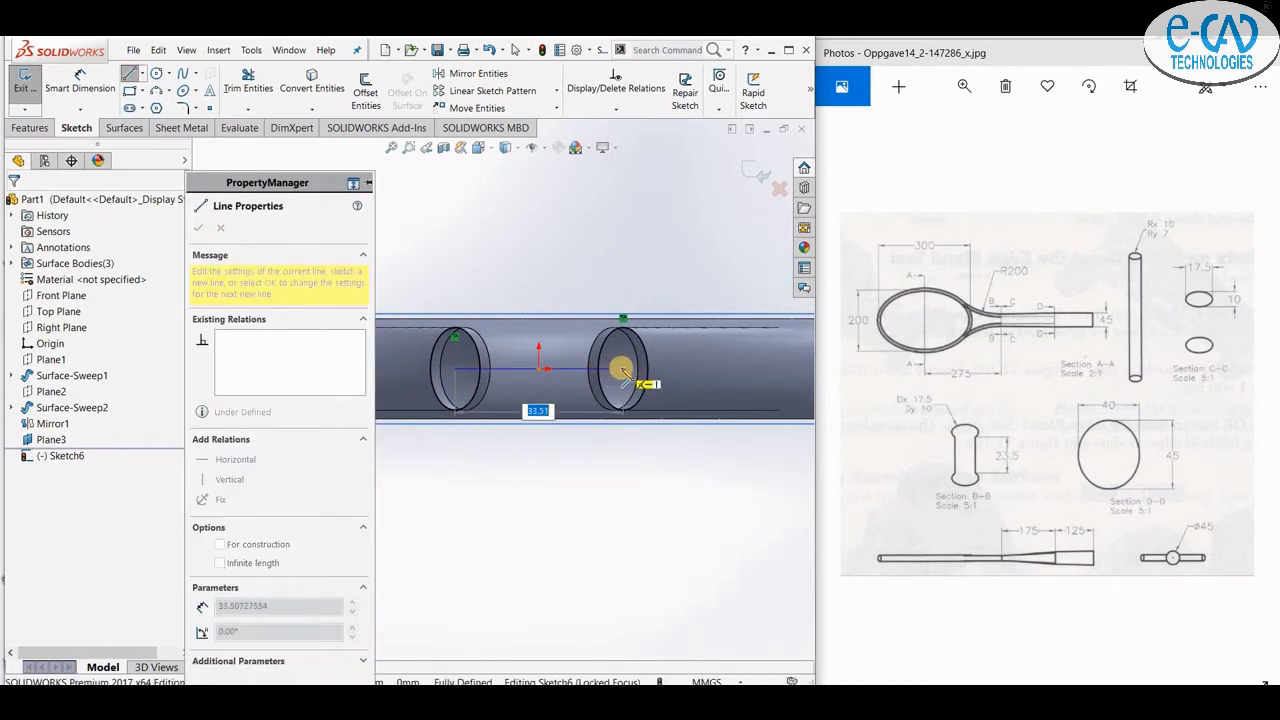
left_click(538, 368)
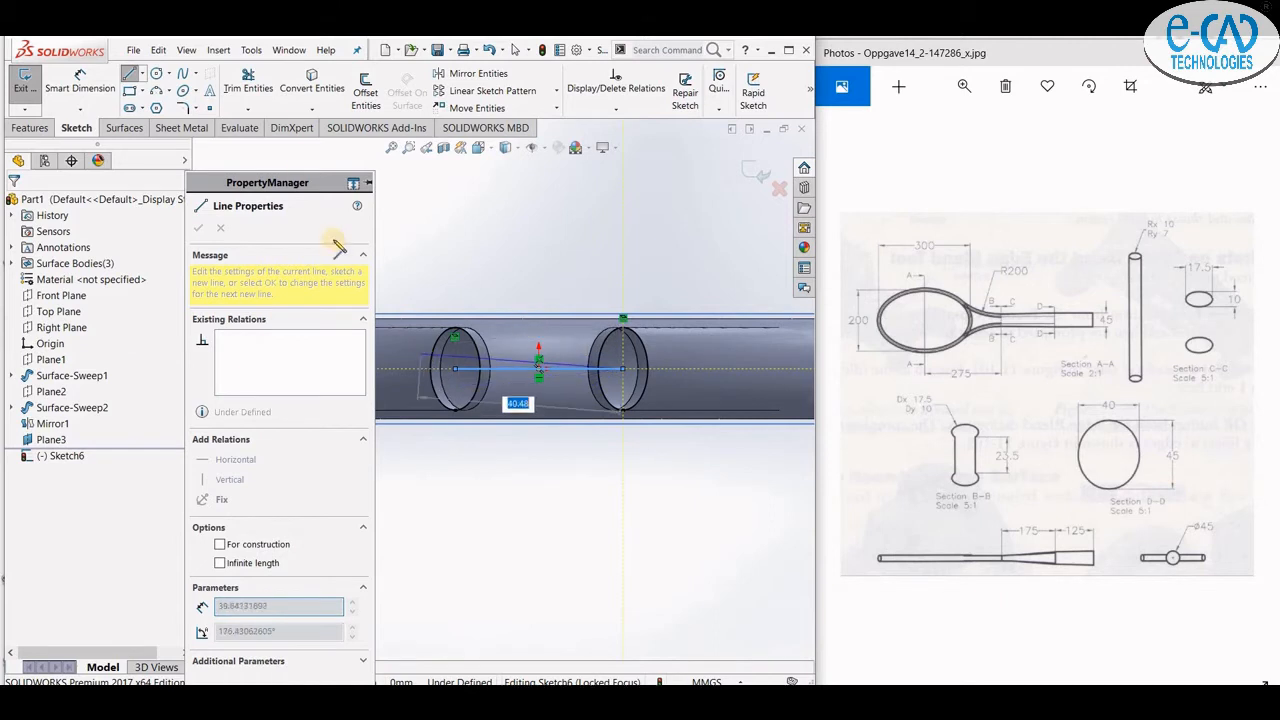
- Offset the centre line 7 mm in both directions
left_click(514, 371)
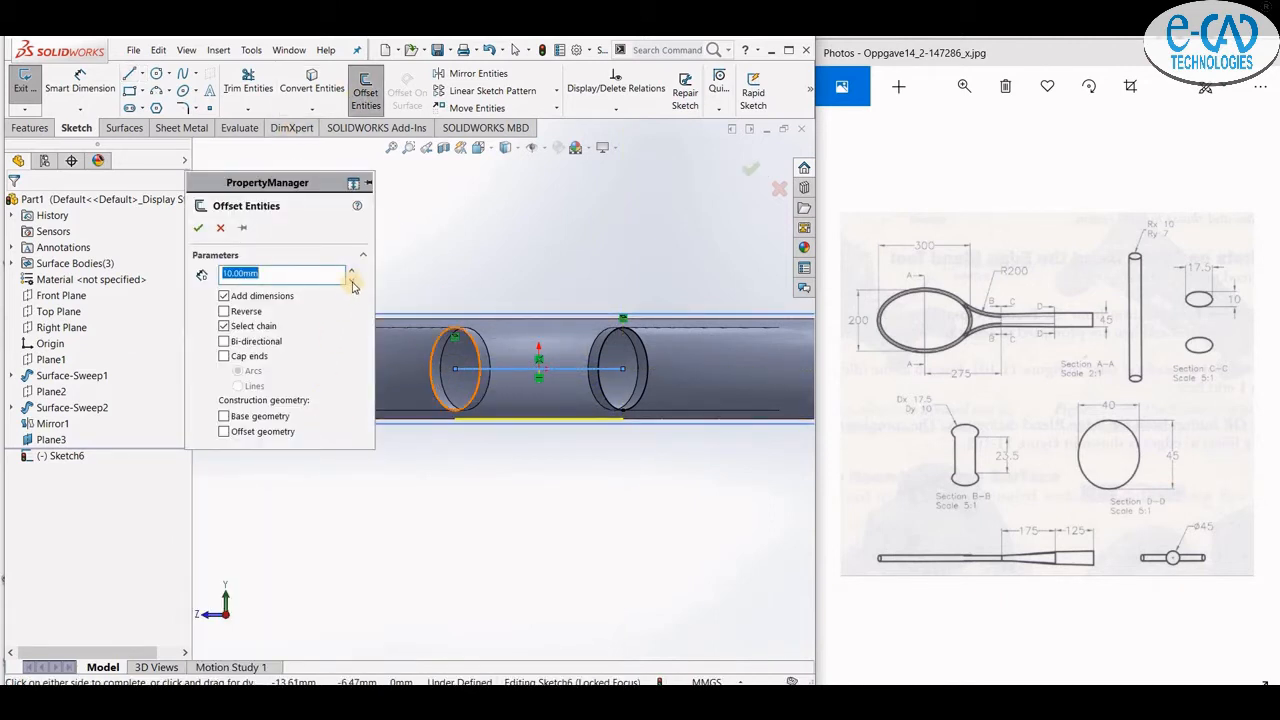
type("8")
key("Return")
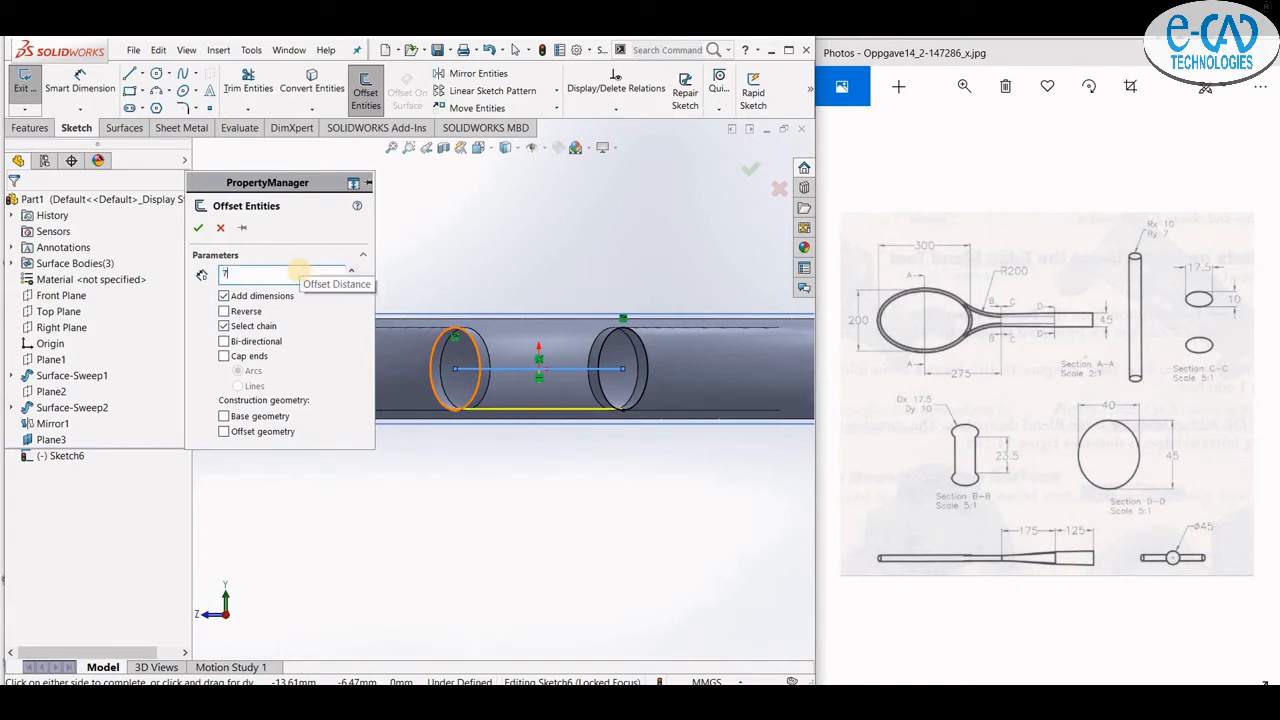
key("Return")
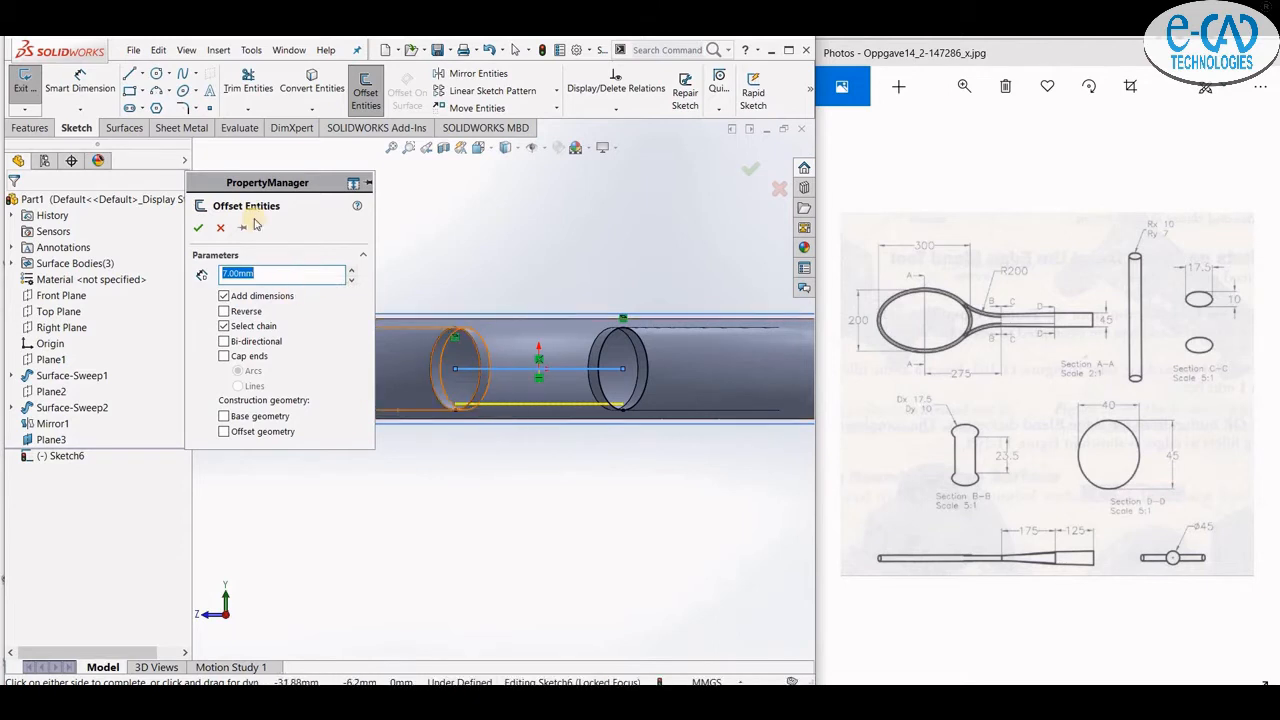
left_click(224, 341)
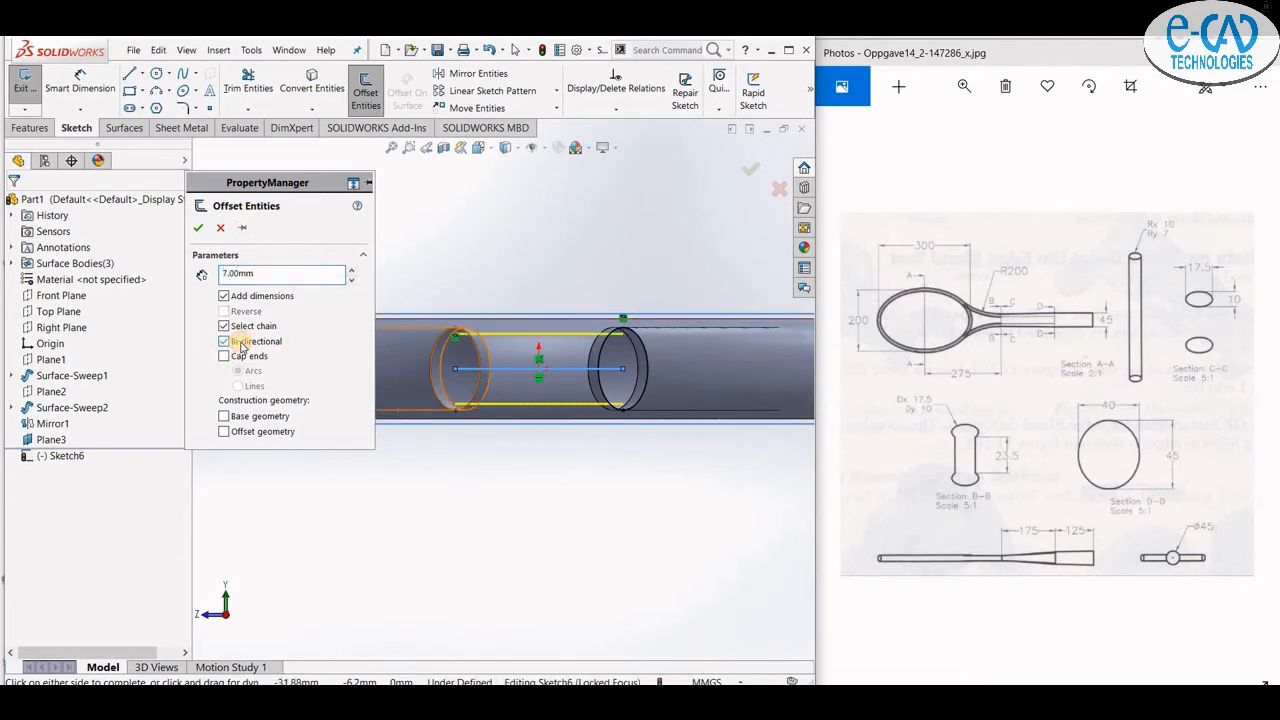
left_click(198, 228)
- Trim away the centre line, the ellipses' inner arcs and the offset line ends inside the ellipses to form a closed dog-bone profile
left_click(247, 86)
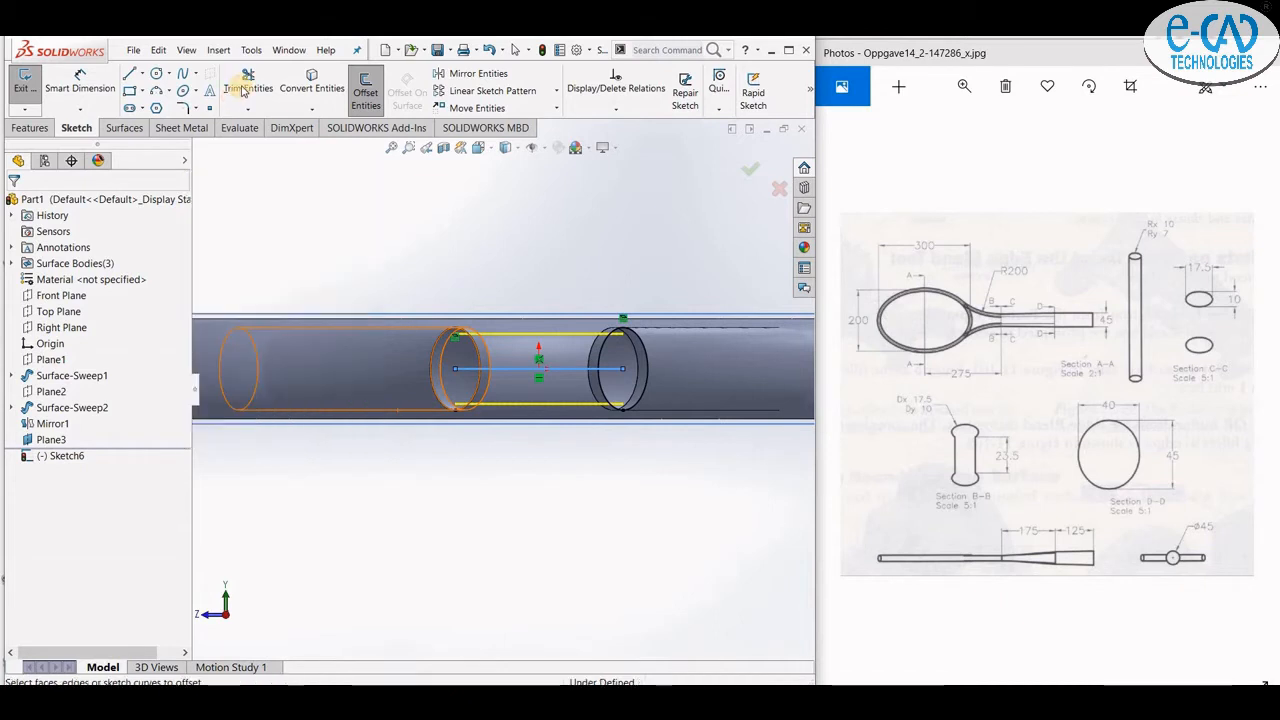
scroll(468, 362, "down", 2)
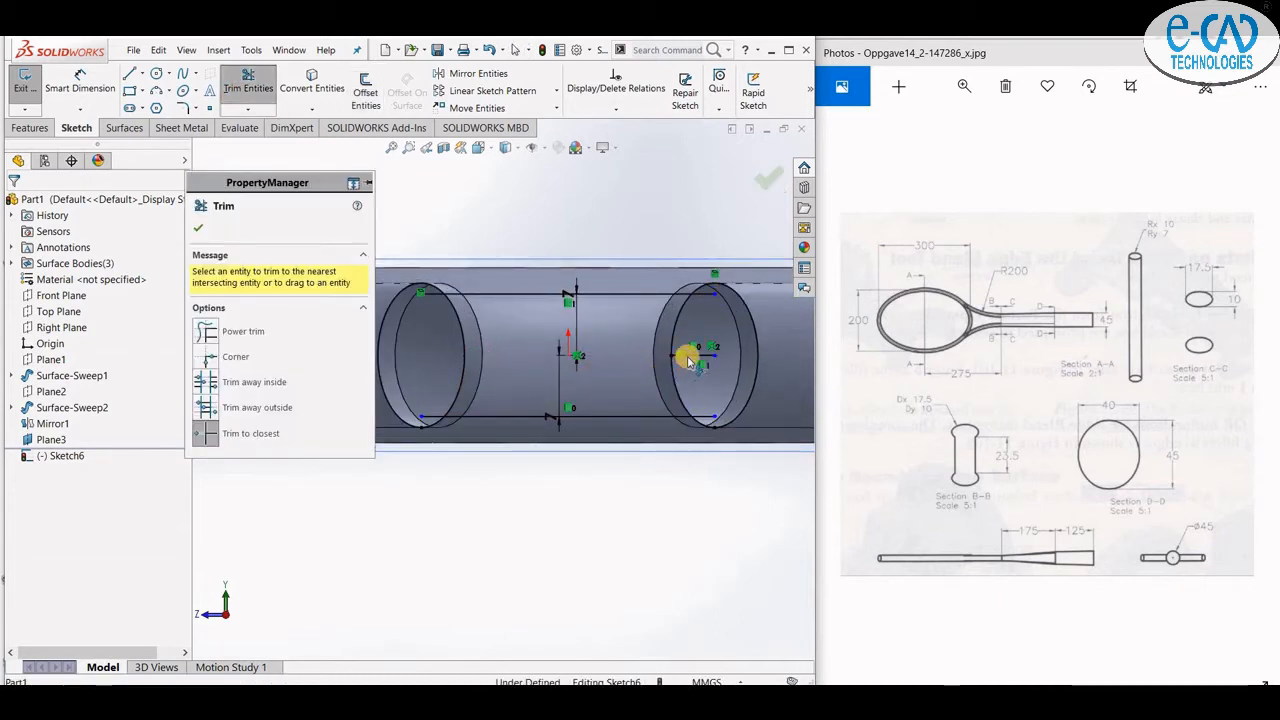
left_click(675, 350)
left_click(710, 294)
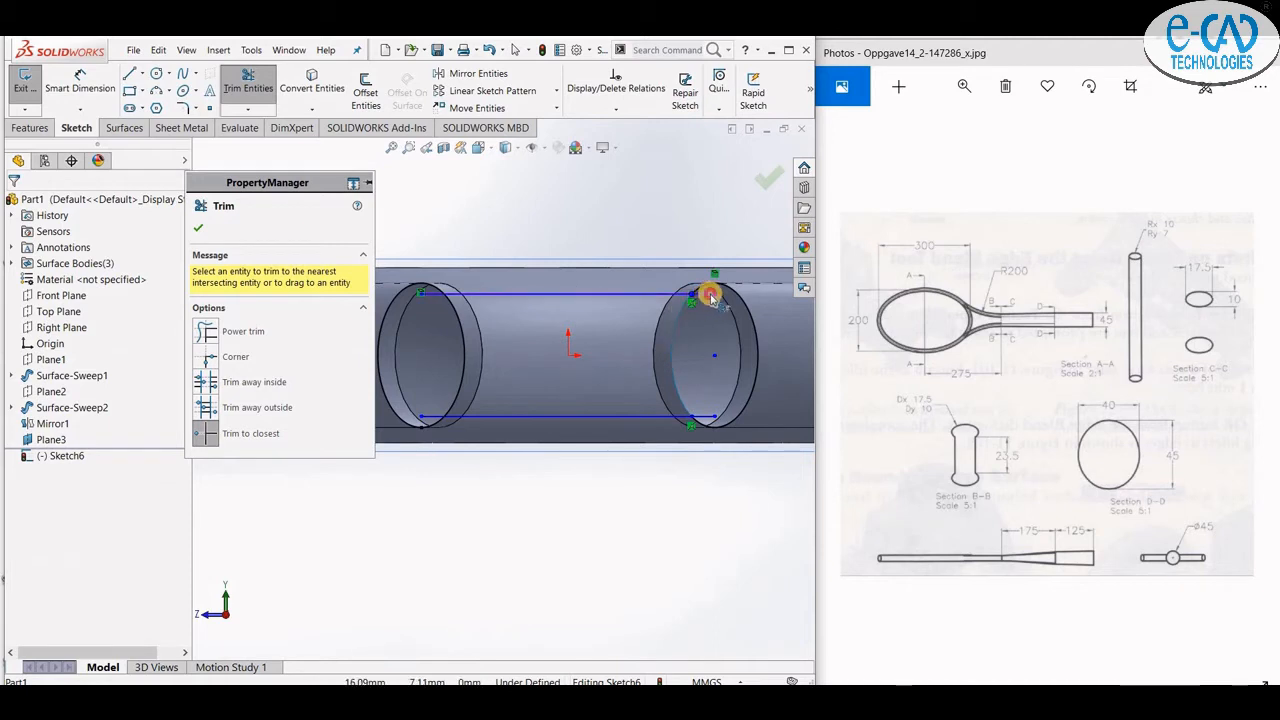
left_click(707, 416)
left_click(424, 414)
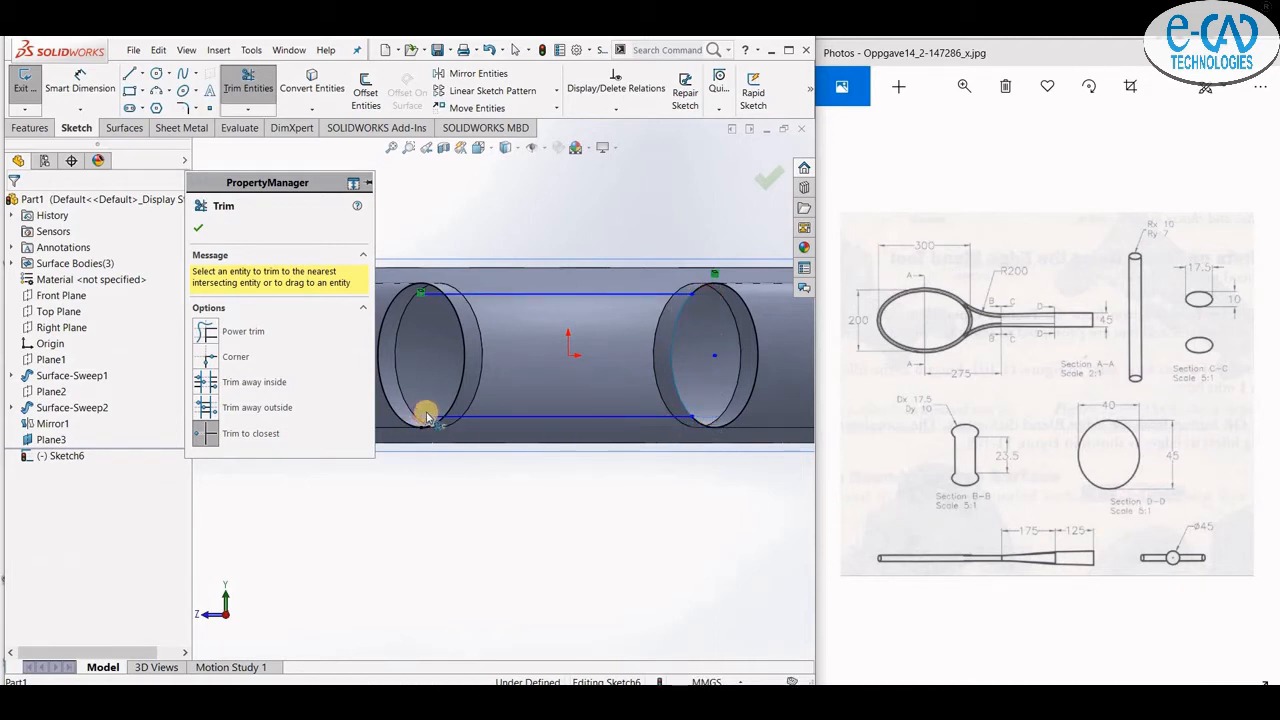
left_click(432, 294)
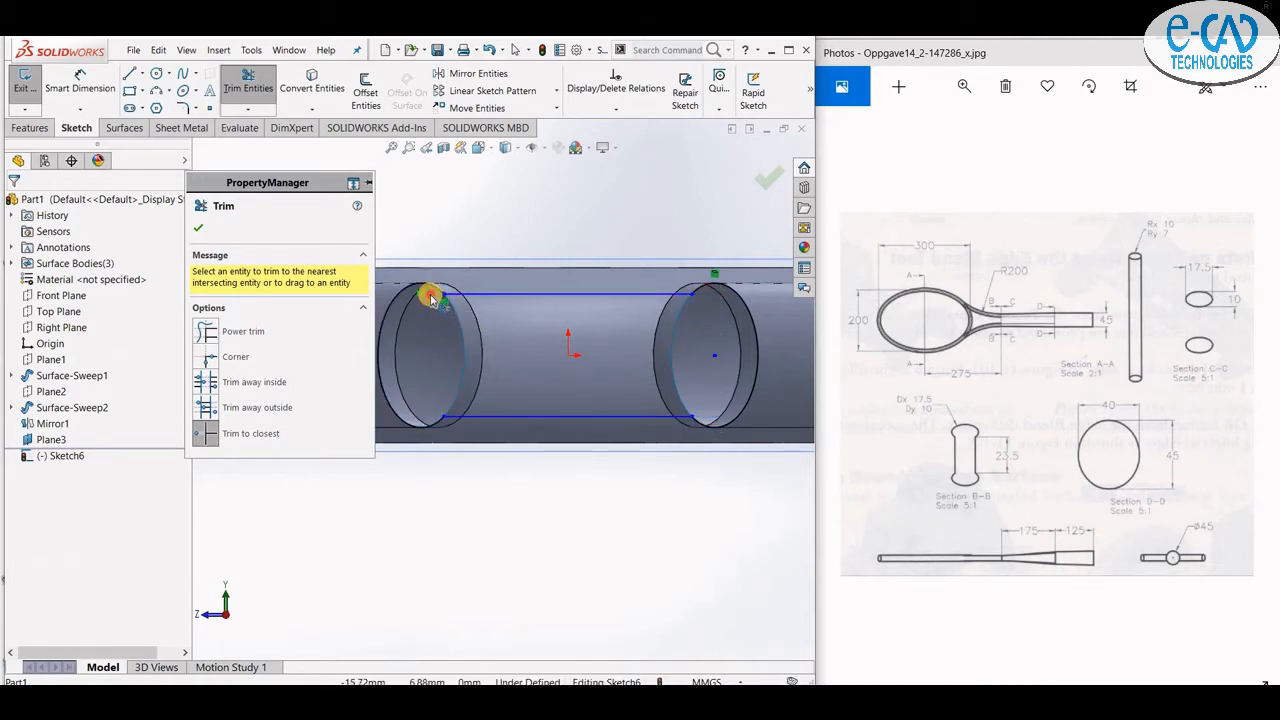
scroll(500, 434, "up", 8)
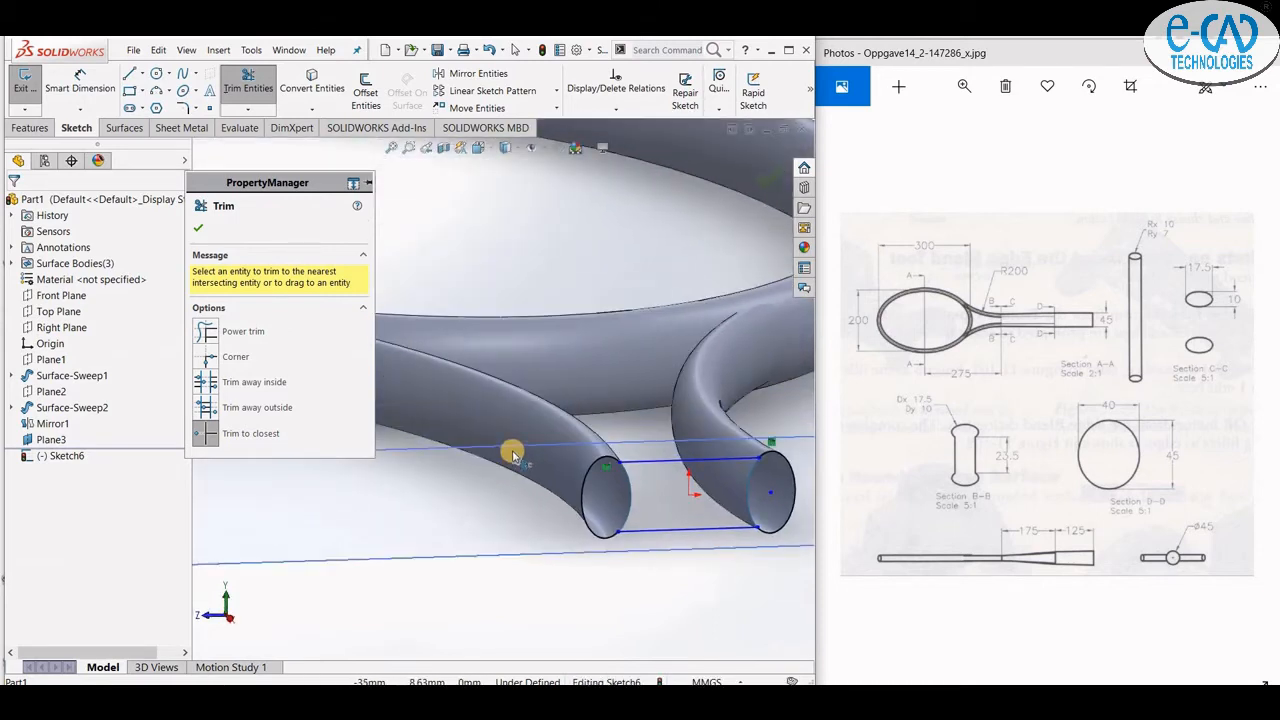
left_click(200, 228)
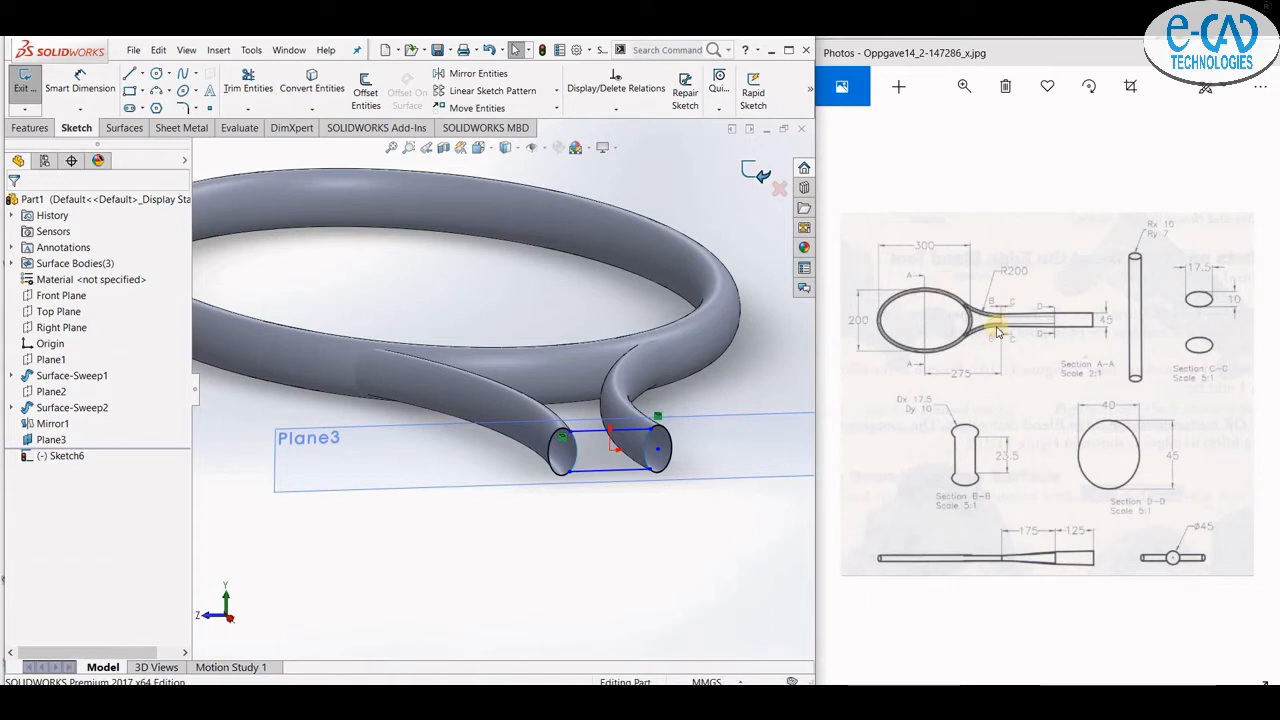
- Exit the dog-bone profile sketch and hide the reference plane at the throat branches' ends
key("ctrl+b")
scroll(550, 450, "up", 3)
scroll(580, 432, "up", 3)
left_click(601, 418)
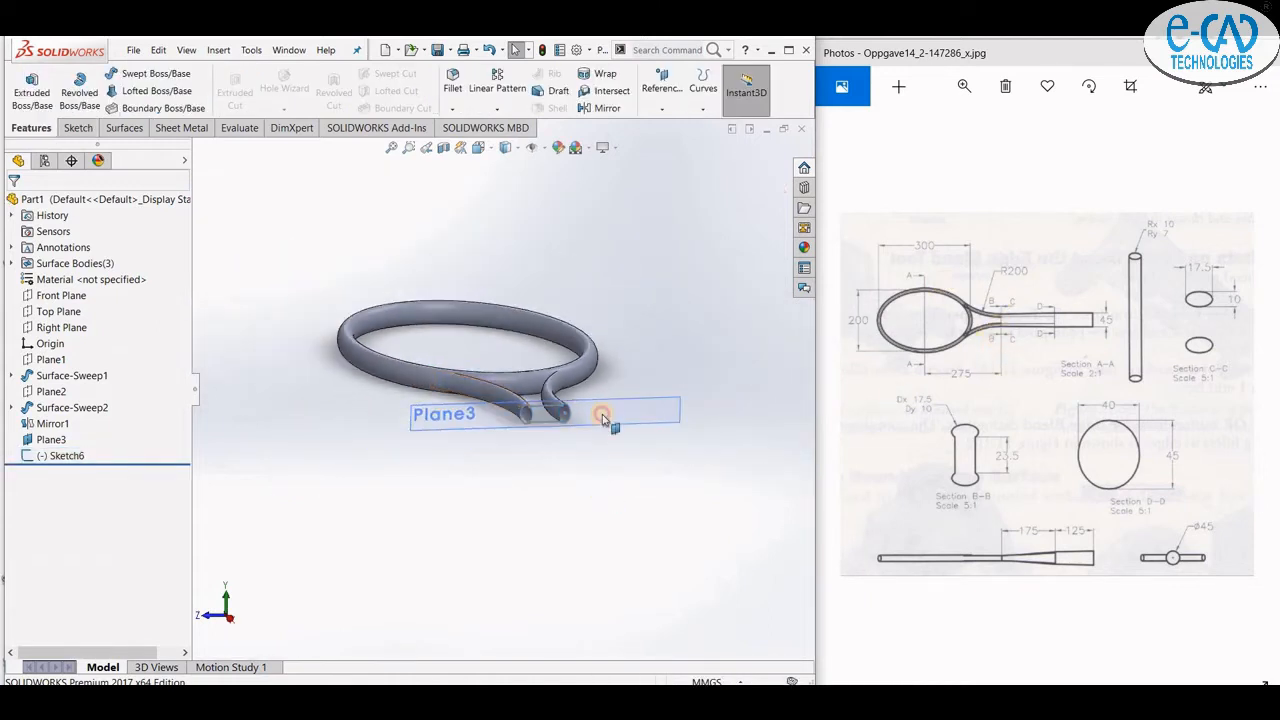
right_click(604, 414)
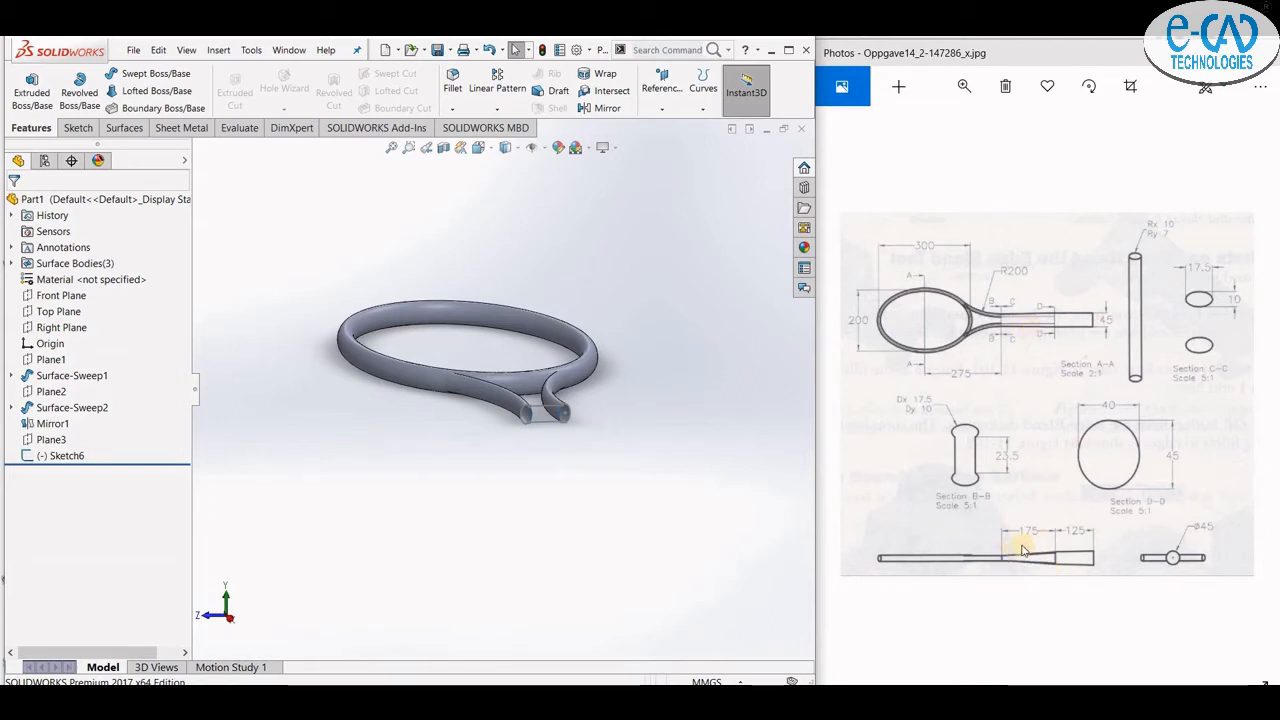
- Create a reference plane offset 175 mm from the dog-bone profile's plane, away from the racket head
key("ctrl+7")
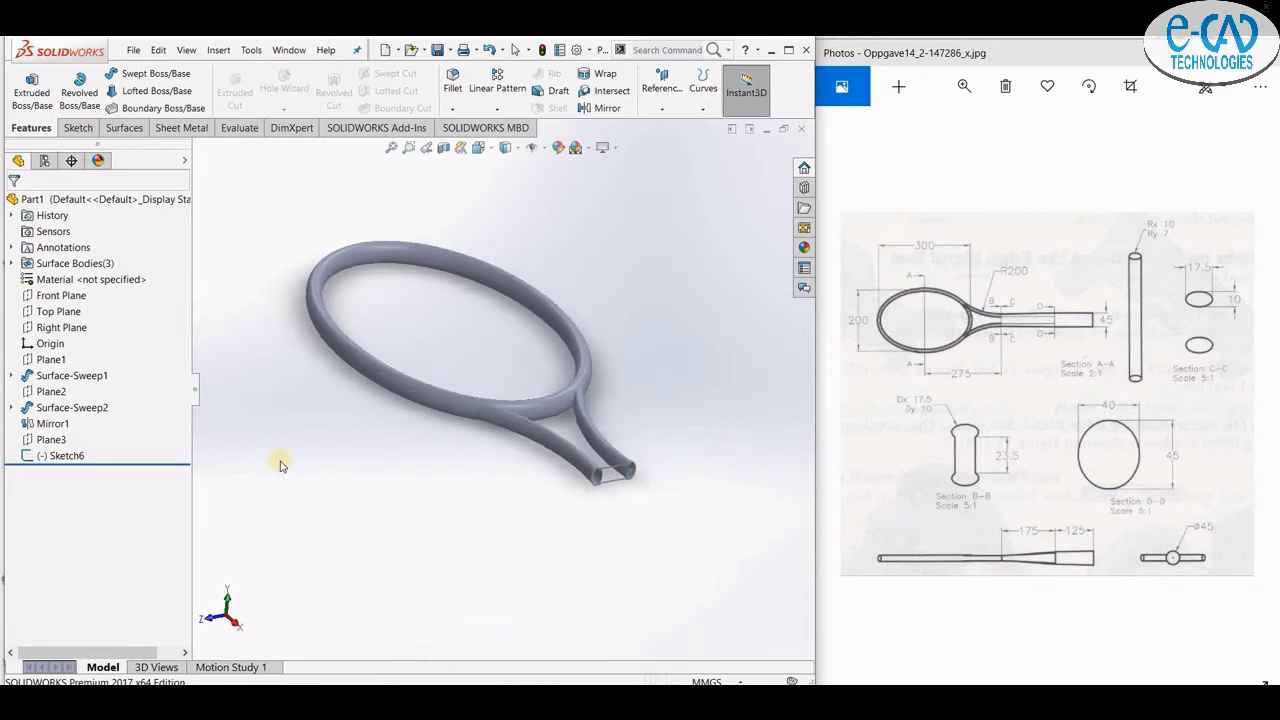
left_click(45, 440)
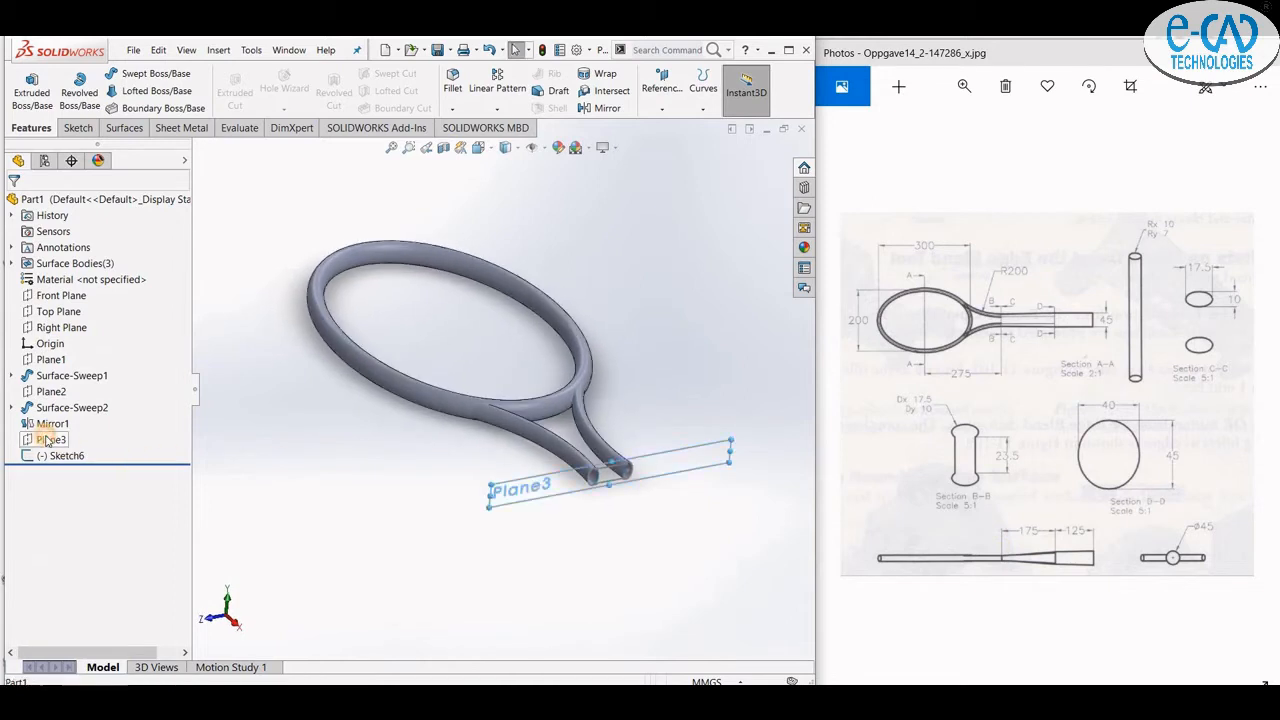
left_click(661, 88)
left_click(661, 128)
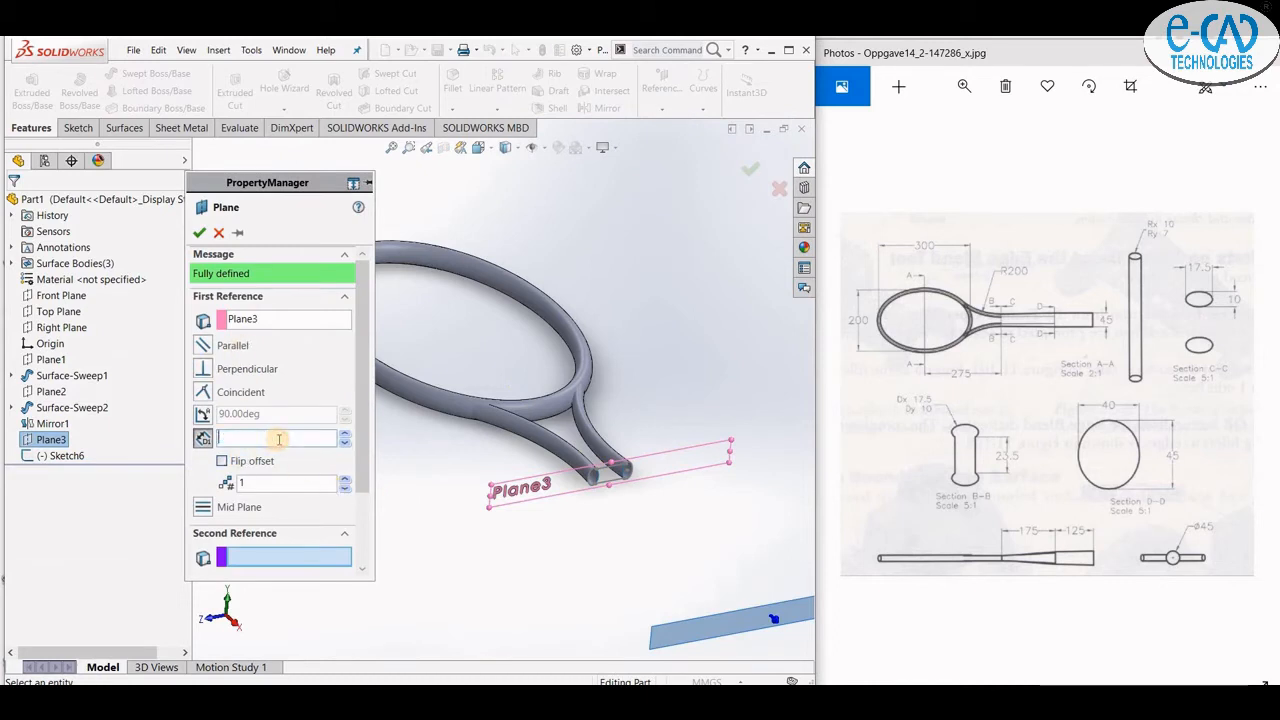
type("175")
key("Return")
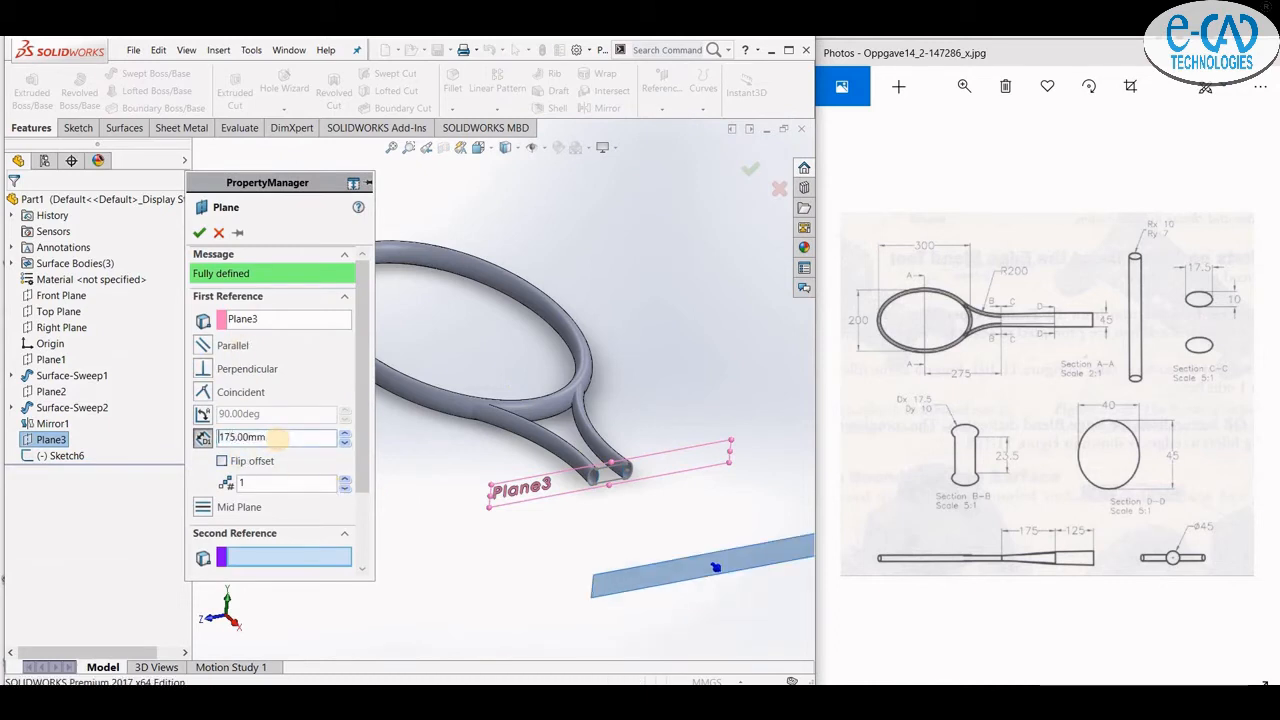
left_click(201, 233)
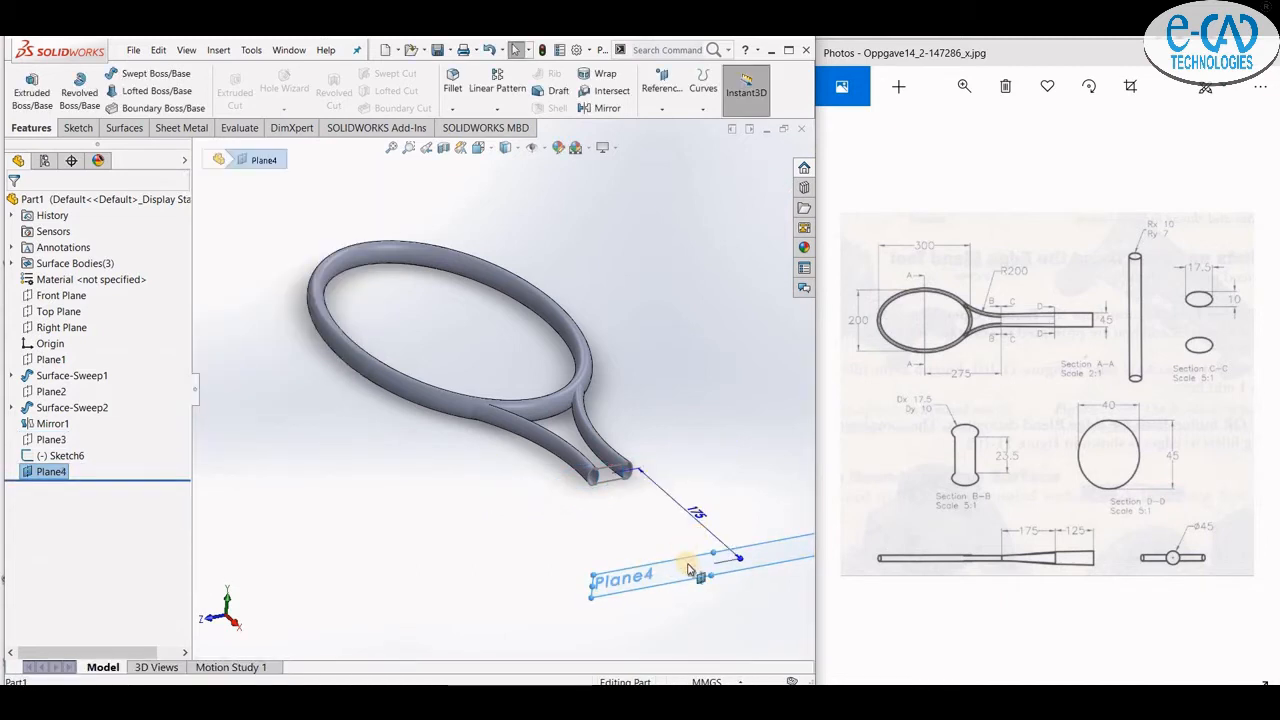
- Sketch an ellipse centred on the origin on the 175 mm offset plane, with radii of about 36.4 mm horizontally and 31.2 mm vertically
right_click(688, 577)
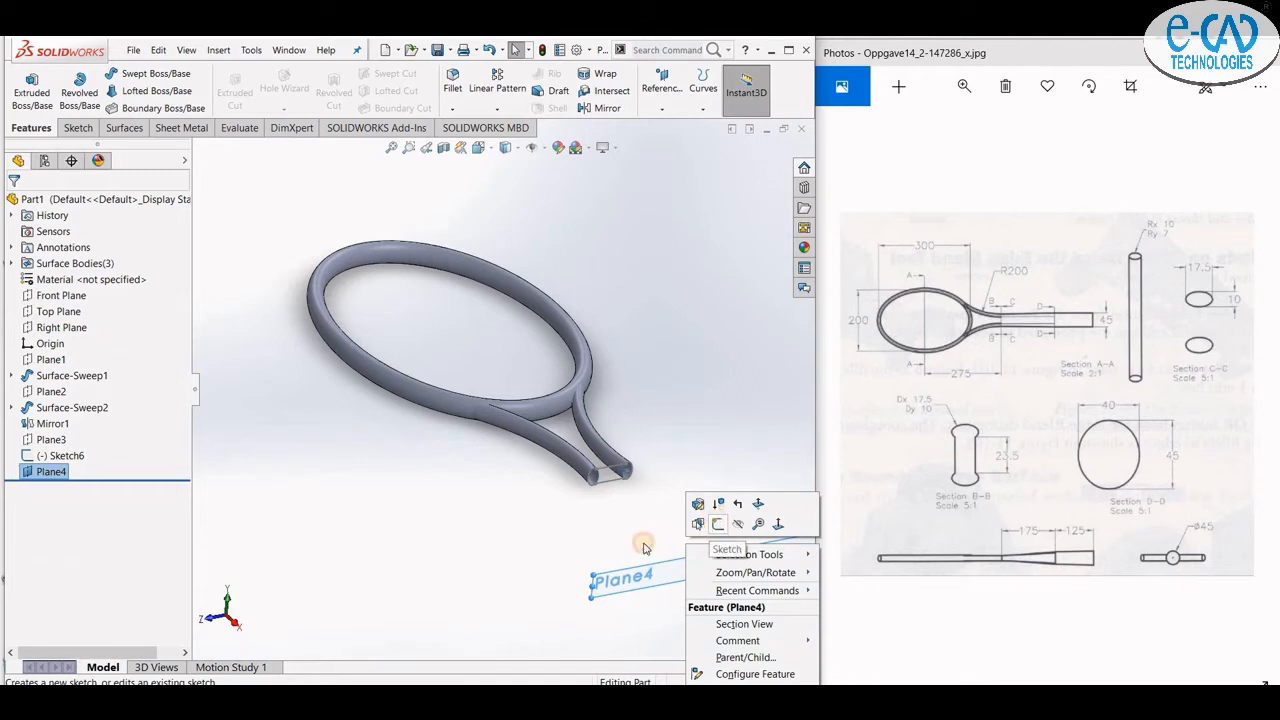
left_click(718, 523)
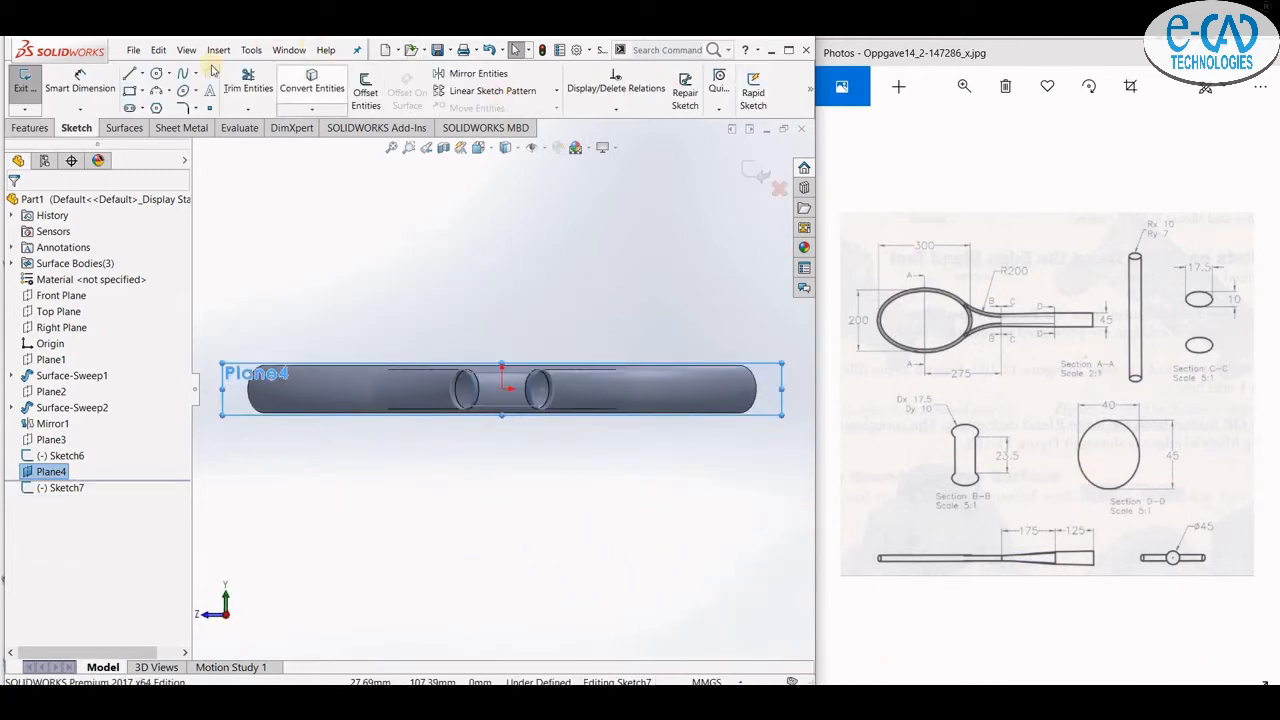
left_click(183, 90)
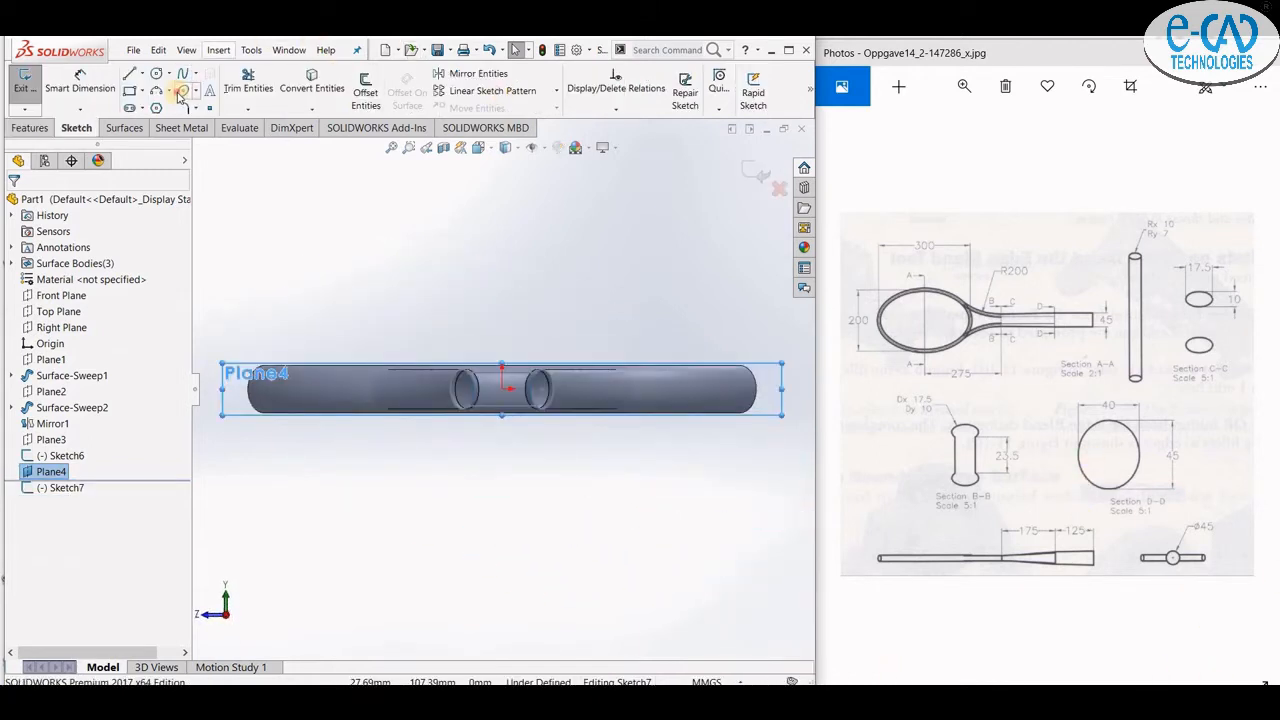
left_click(502, 389)
left_click(587, 388)
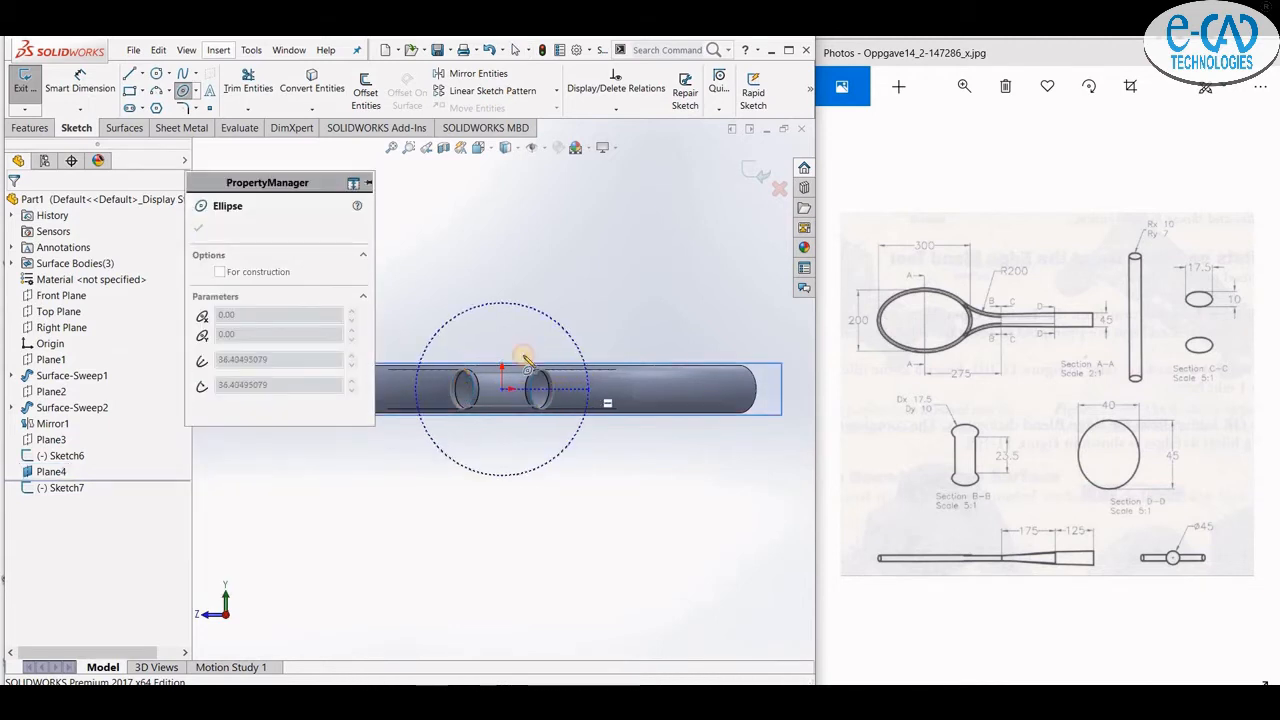
left_click(503, 316)
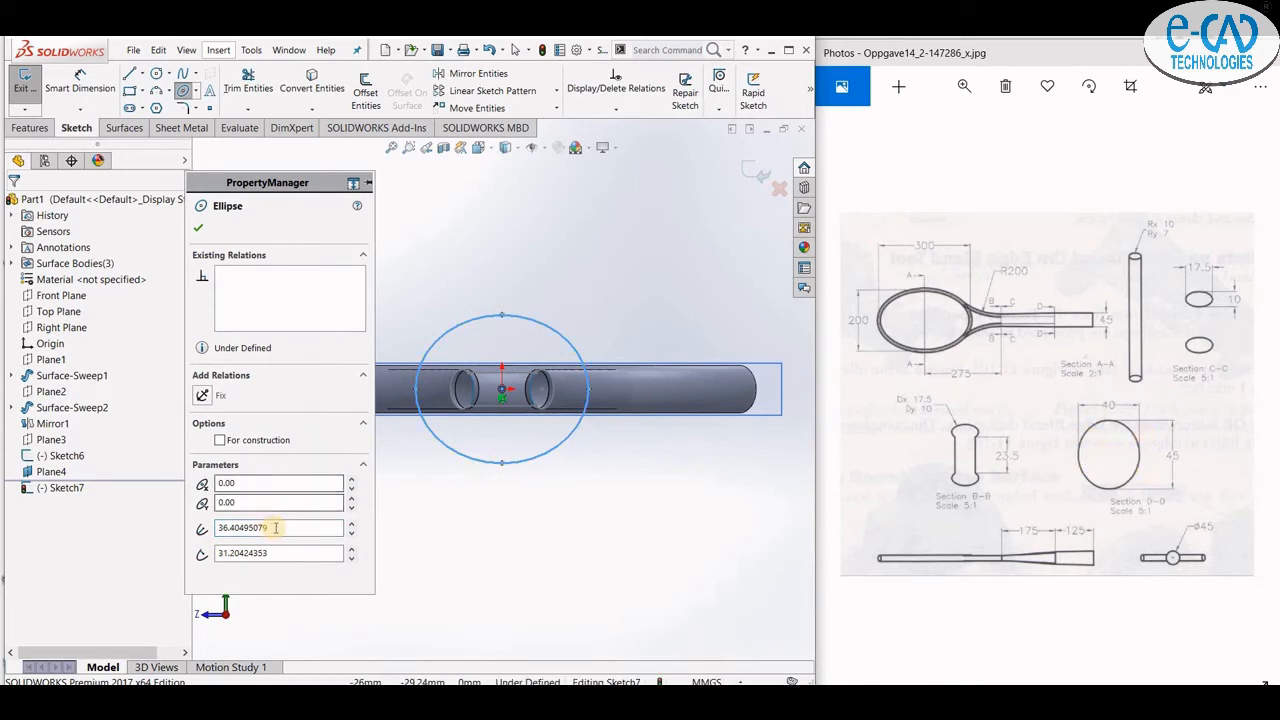
- Set the ellipse's horizontal radius to 22.5 mm and its vertical radius to 20 mm, and exit the sketch
double_click(241, 526)
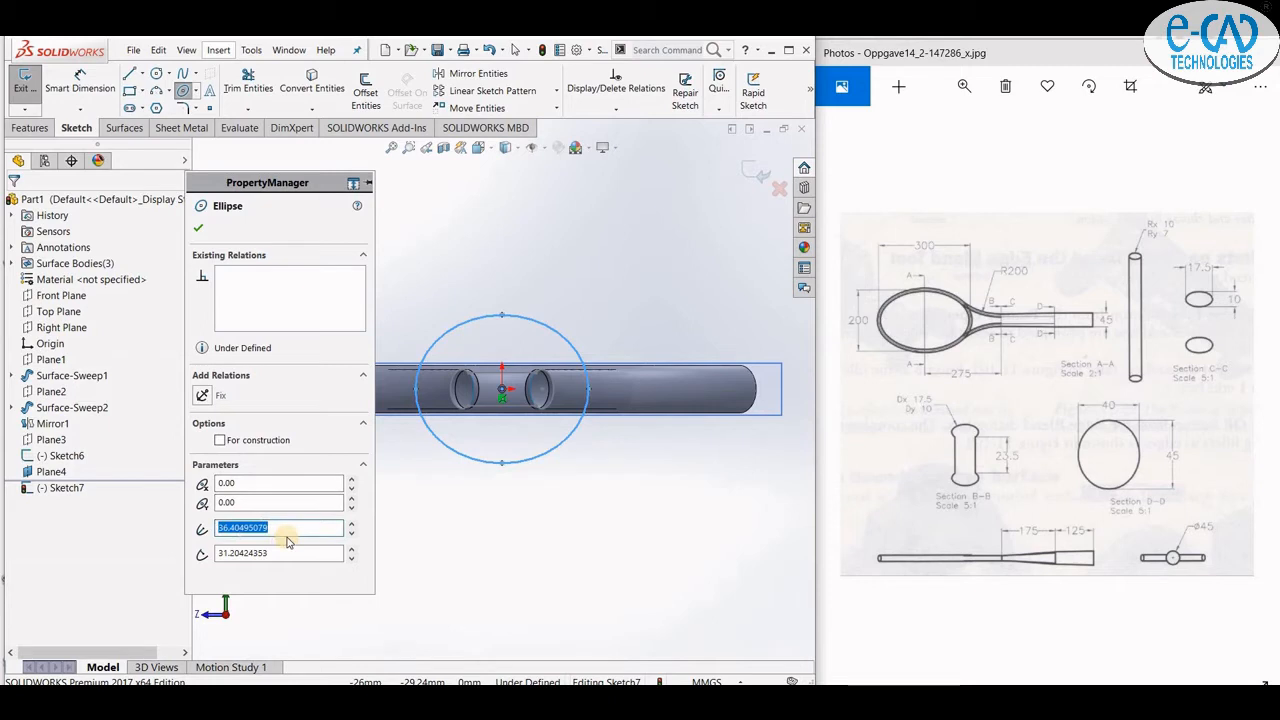
type("22.5")
key("Return")
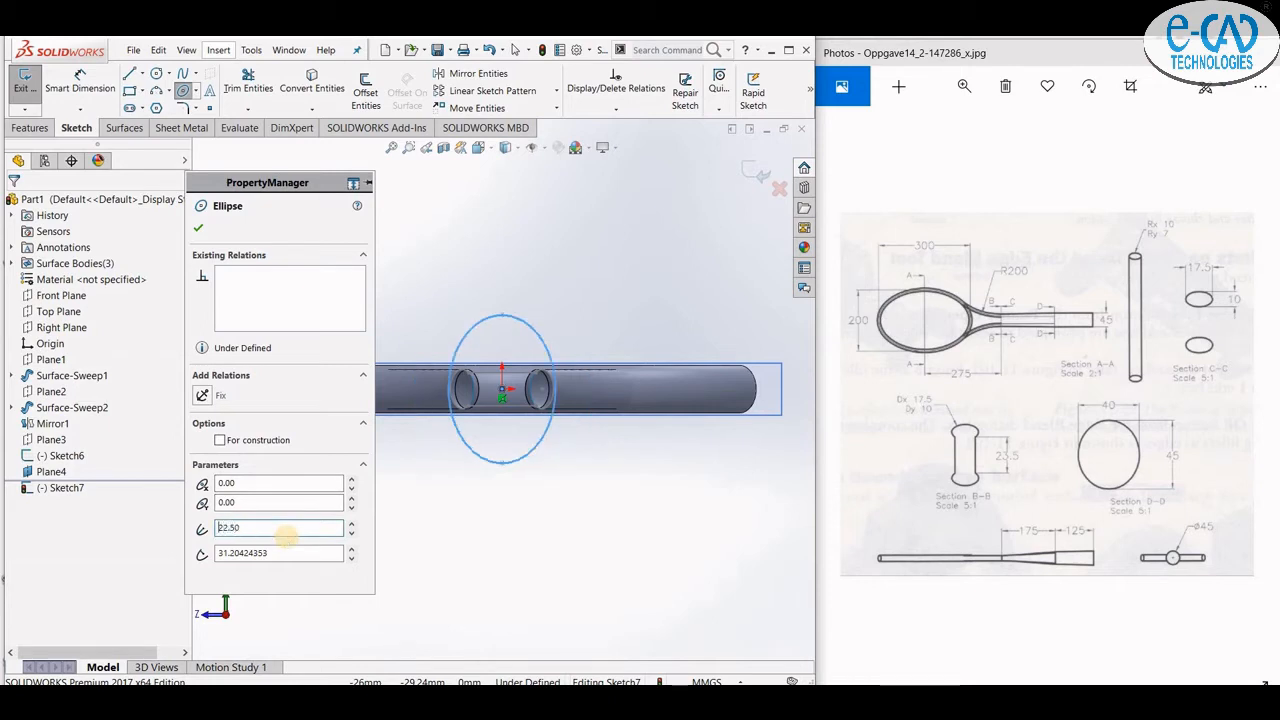
double_click(286, 552)
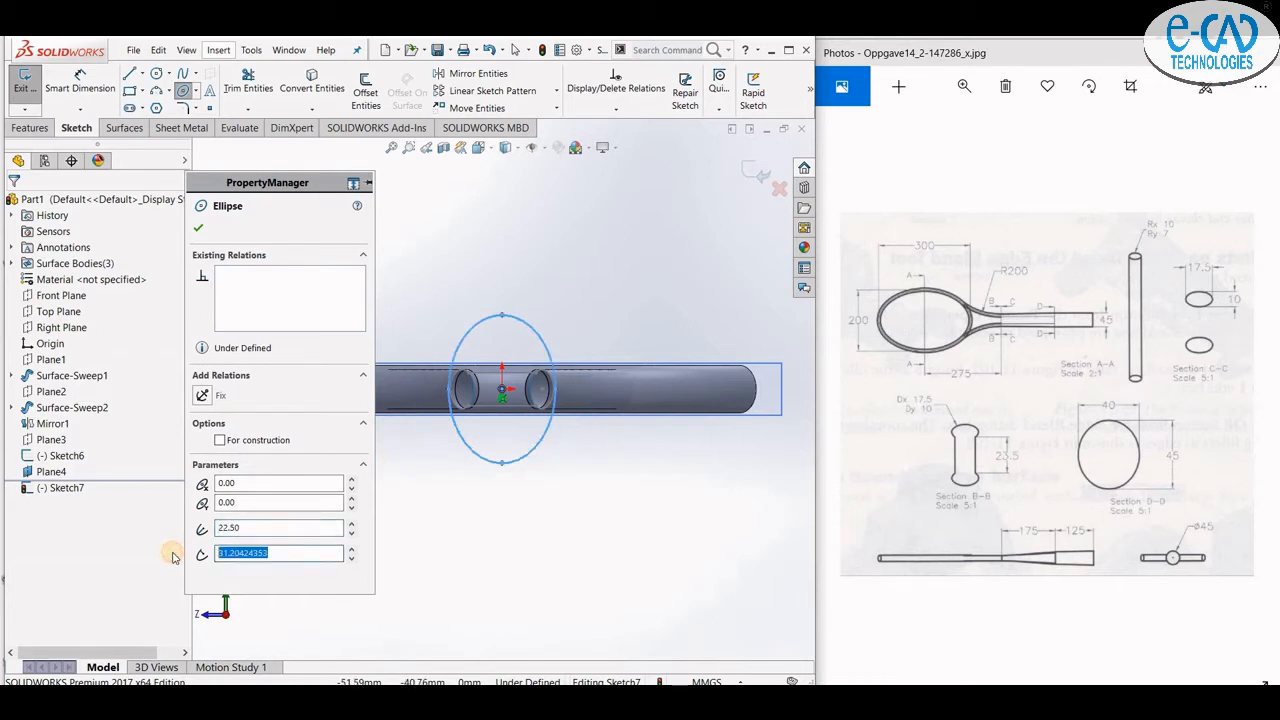
key("Return")
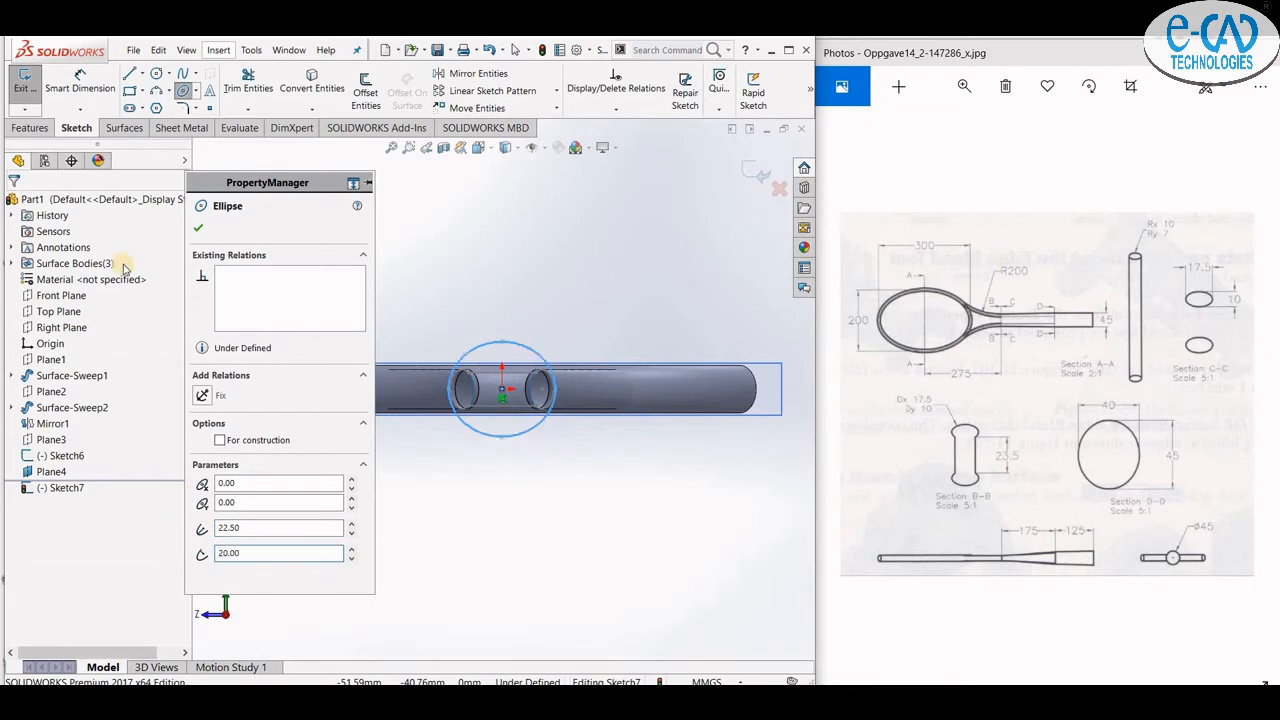
key("Escape")
scroll(432, 460, "up", 2)
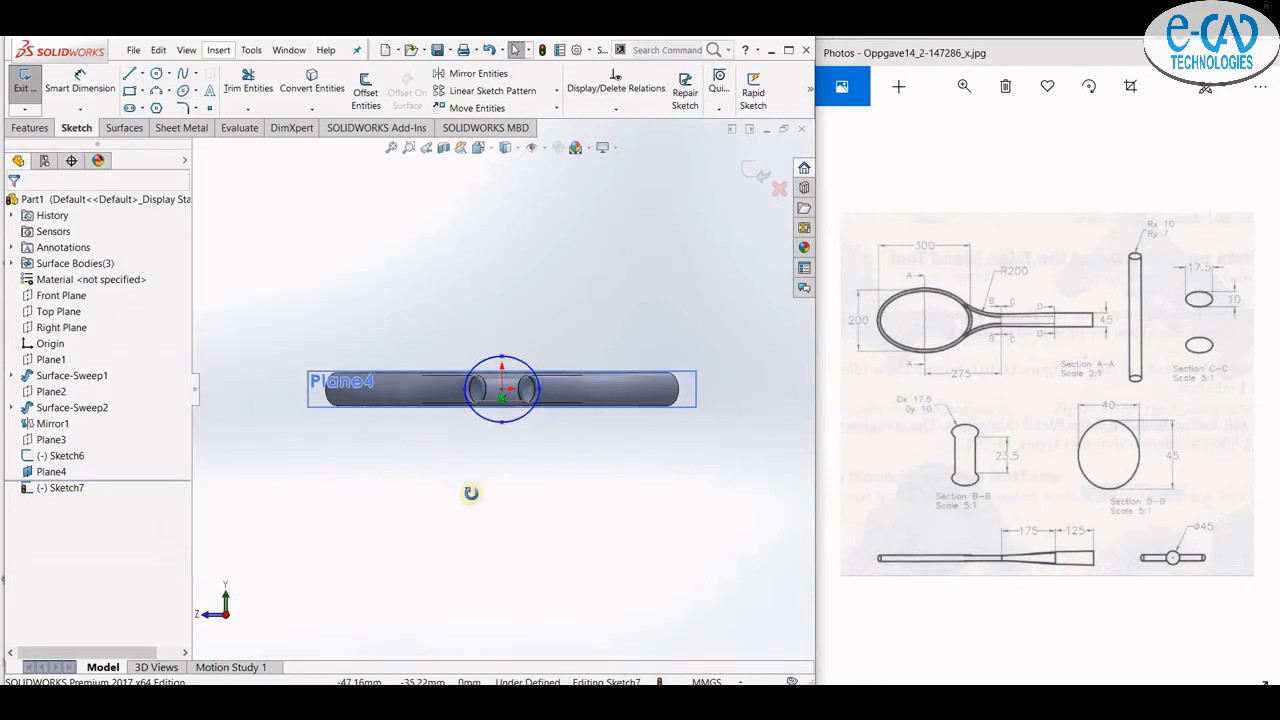
middle_click_drag(471, 491, 463, 491)
scroll(475, 497, "up", 2)
scroll(488, 502, "up", 2)
scroll(725, 580, "down", 2)
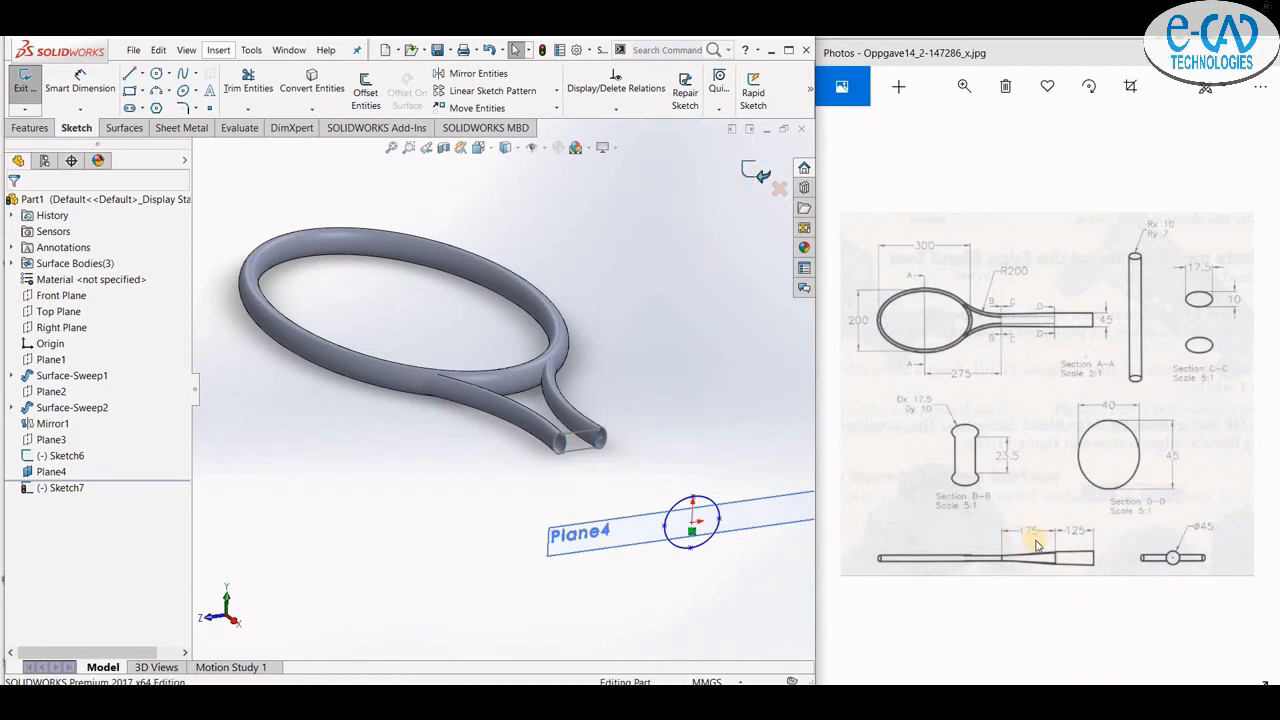
scroll(640, 443, "up", 2)
scroll(688, 524, "down", 2)
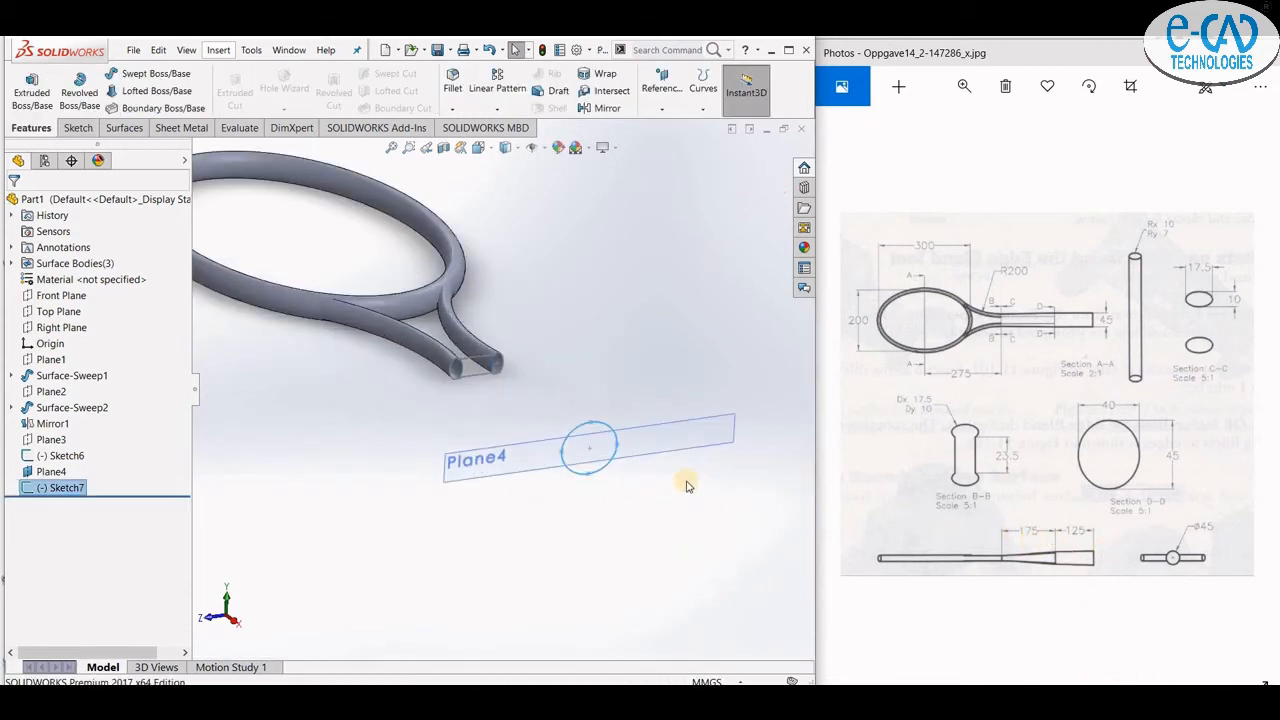
- Create a reference plane offset 125 mm from the ellipse's plane, away from the racket head
left_click(663, 423)
left_click(665, 107)
left_click(665, 107)
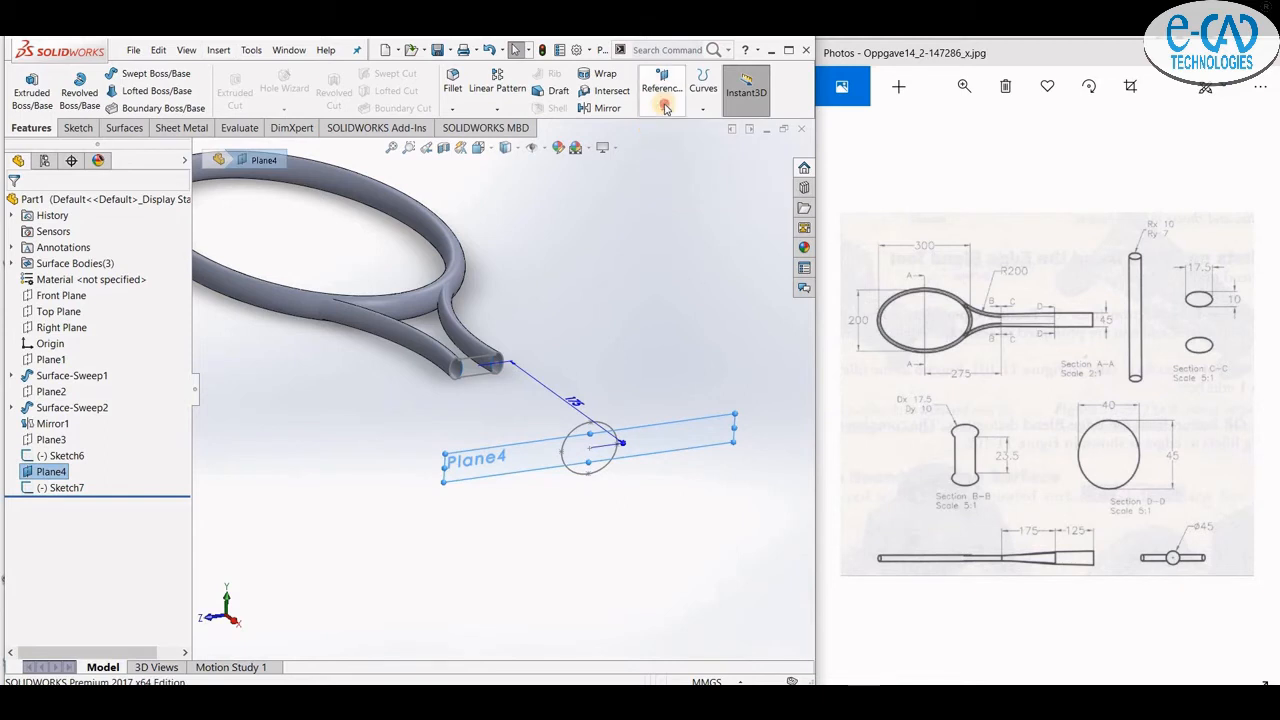
left_click(665, 107)
left_click(672, 122)
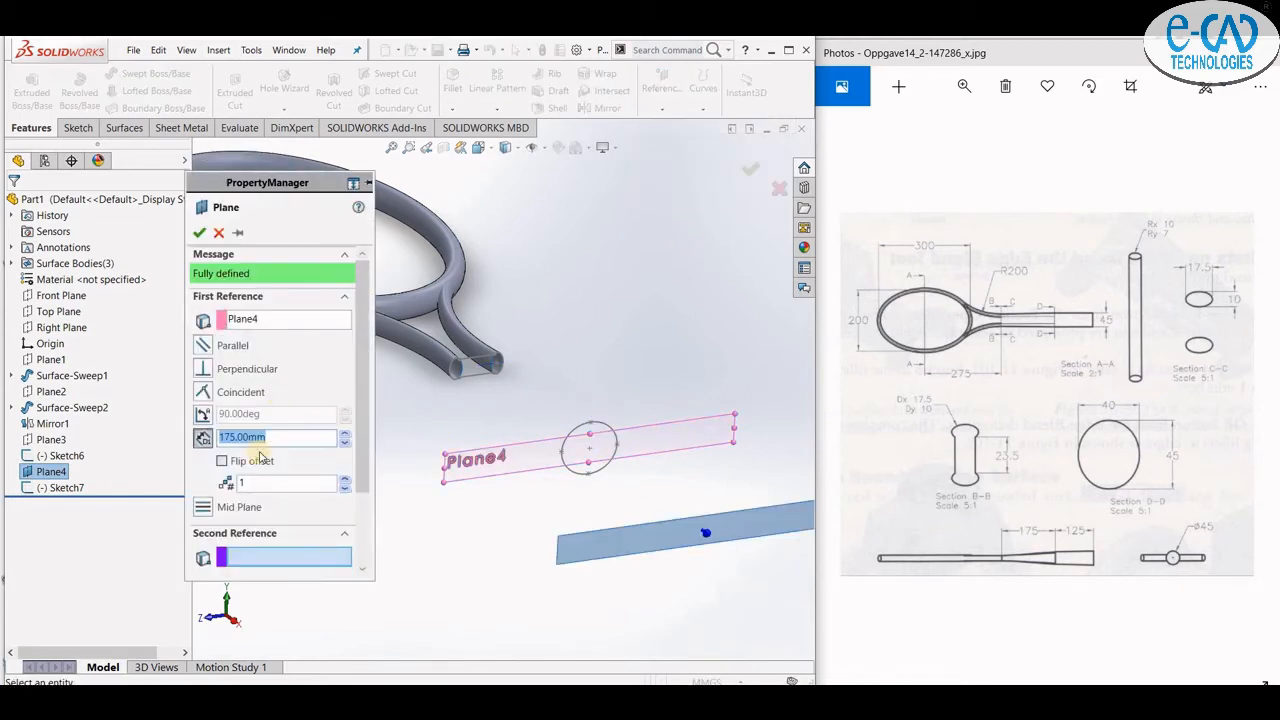
type("125")
key("Return")
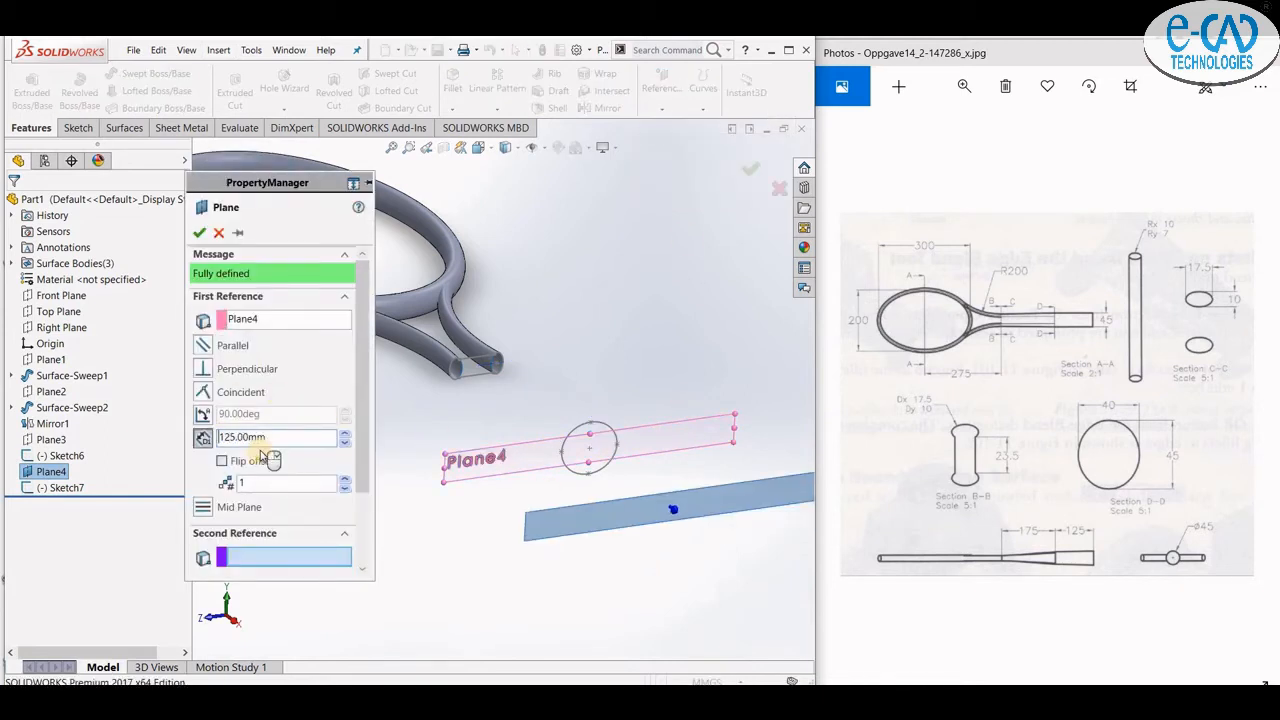
left_click(200, 233)
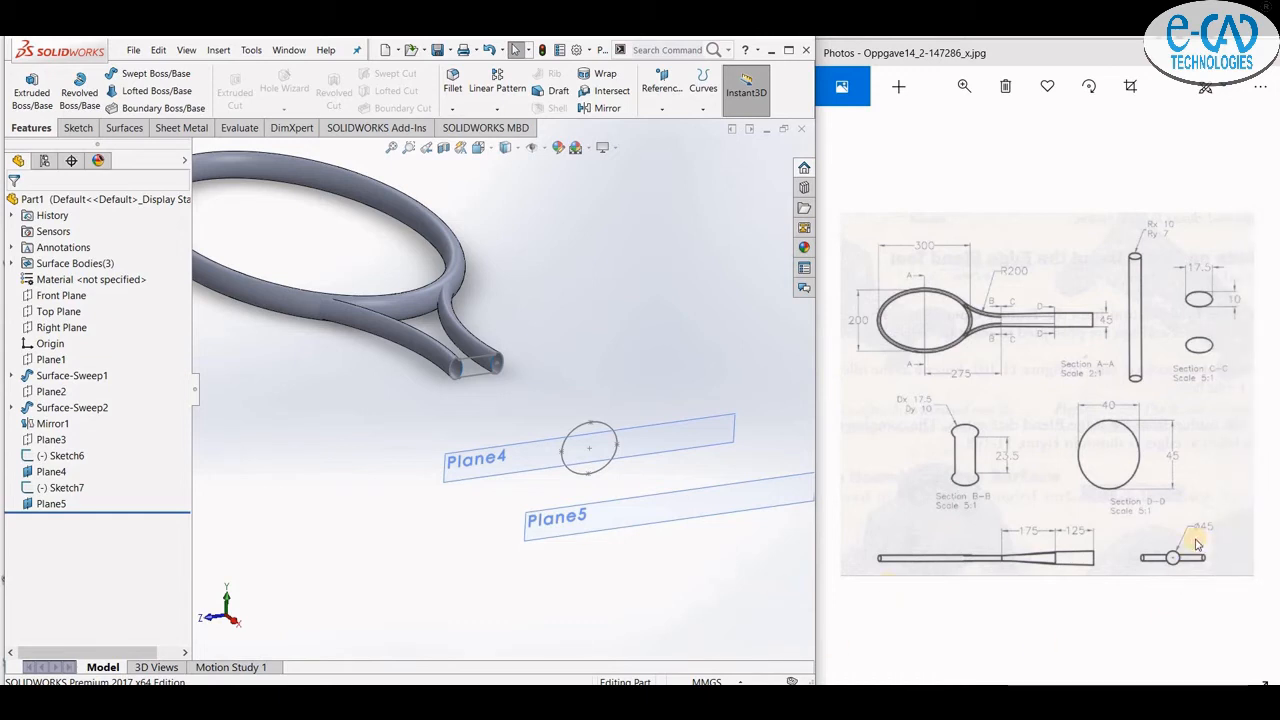
- Sketch a circle of 22.5 mm radius centred on the origin on the 125 mm offset plane at the handle's end
left_click(620, 528)
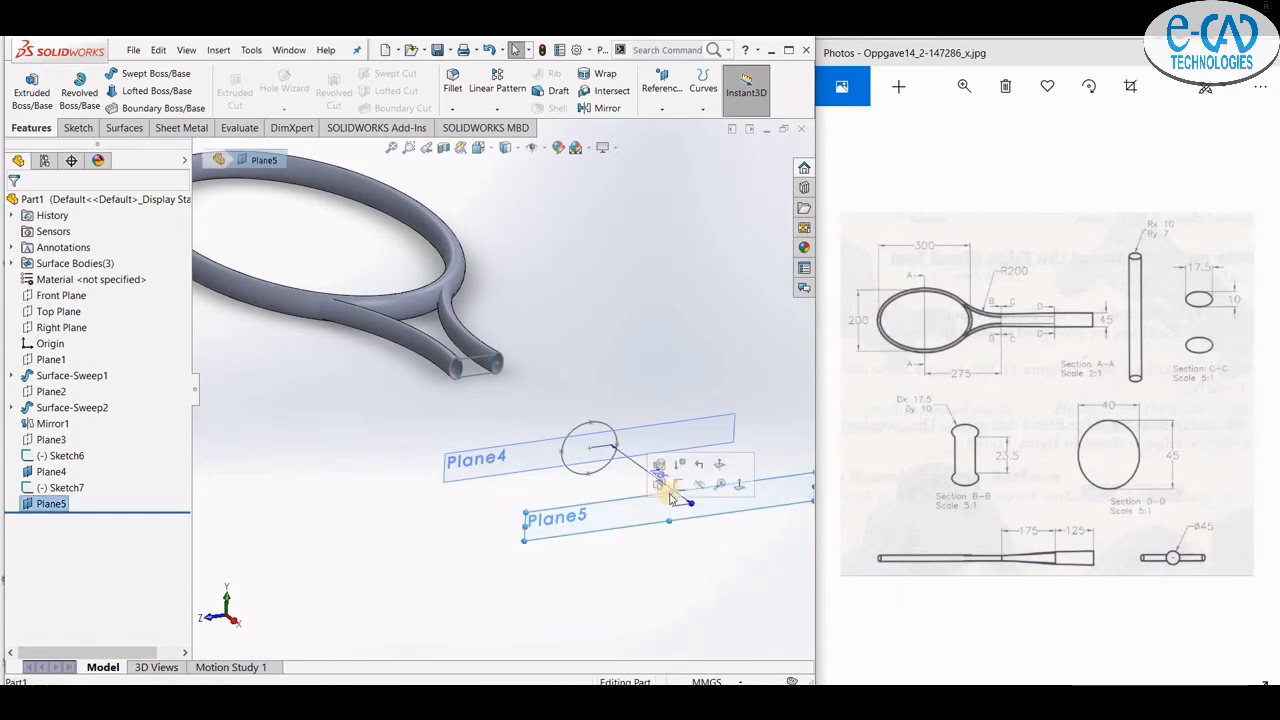
left_click(678, 490)
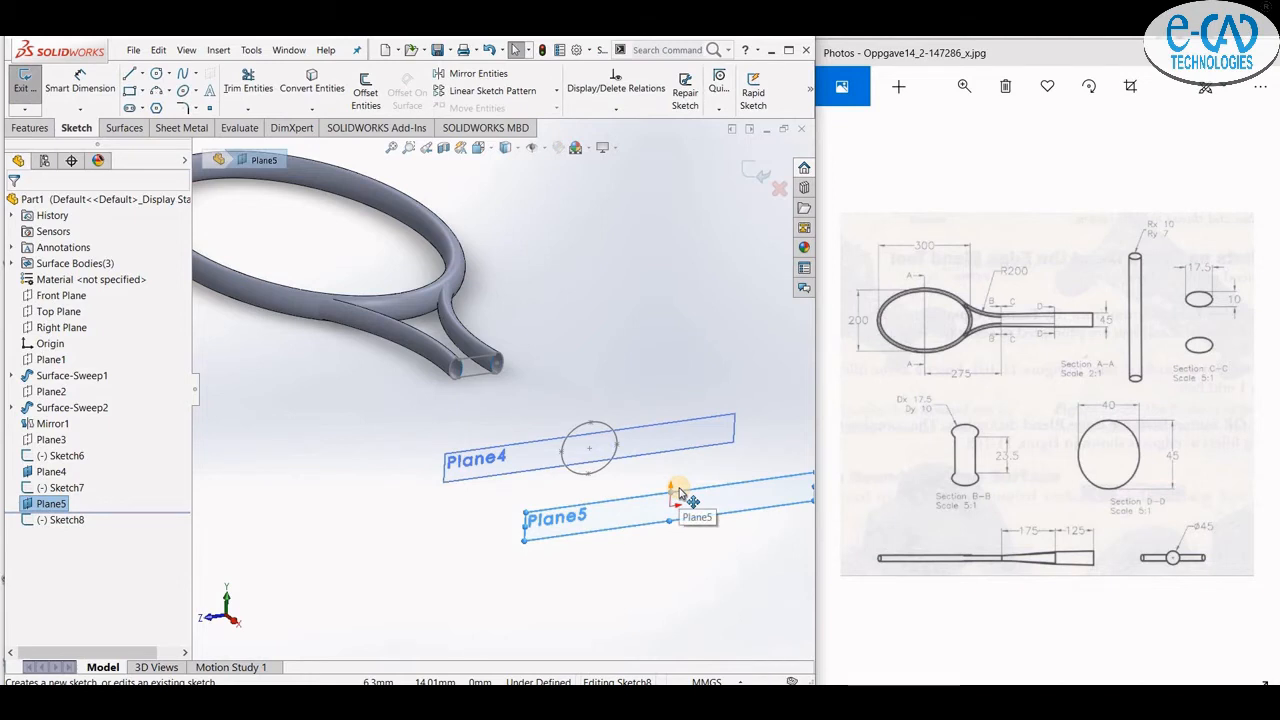
left_click(157, 75)
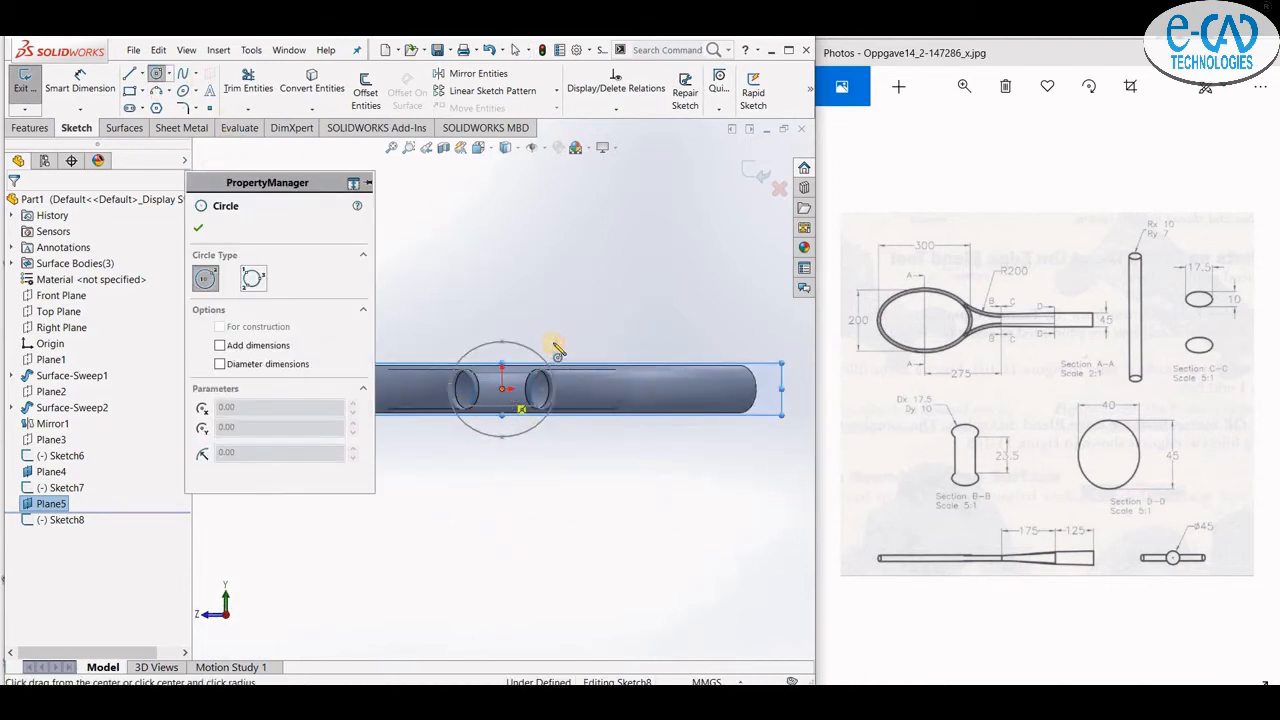
left_click(502, 388)
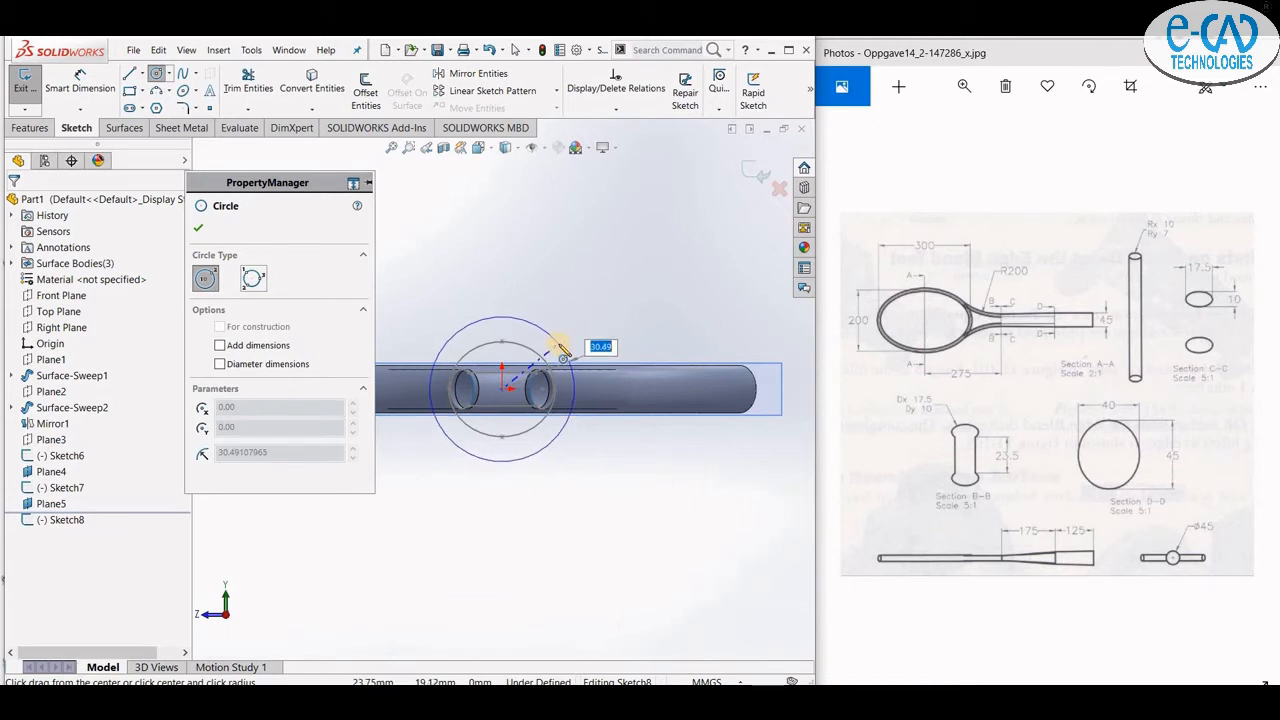
key("Return")
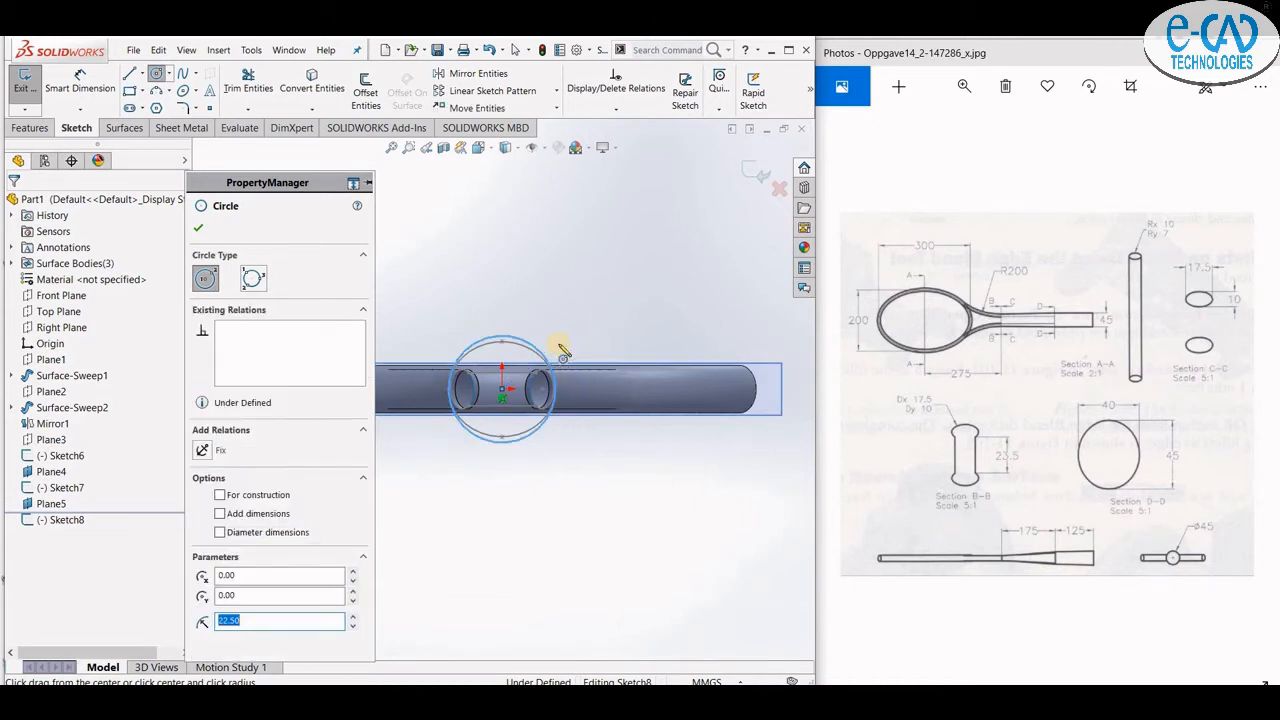
left_click(198, 228)
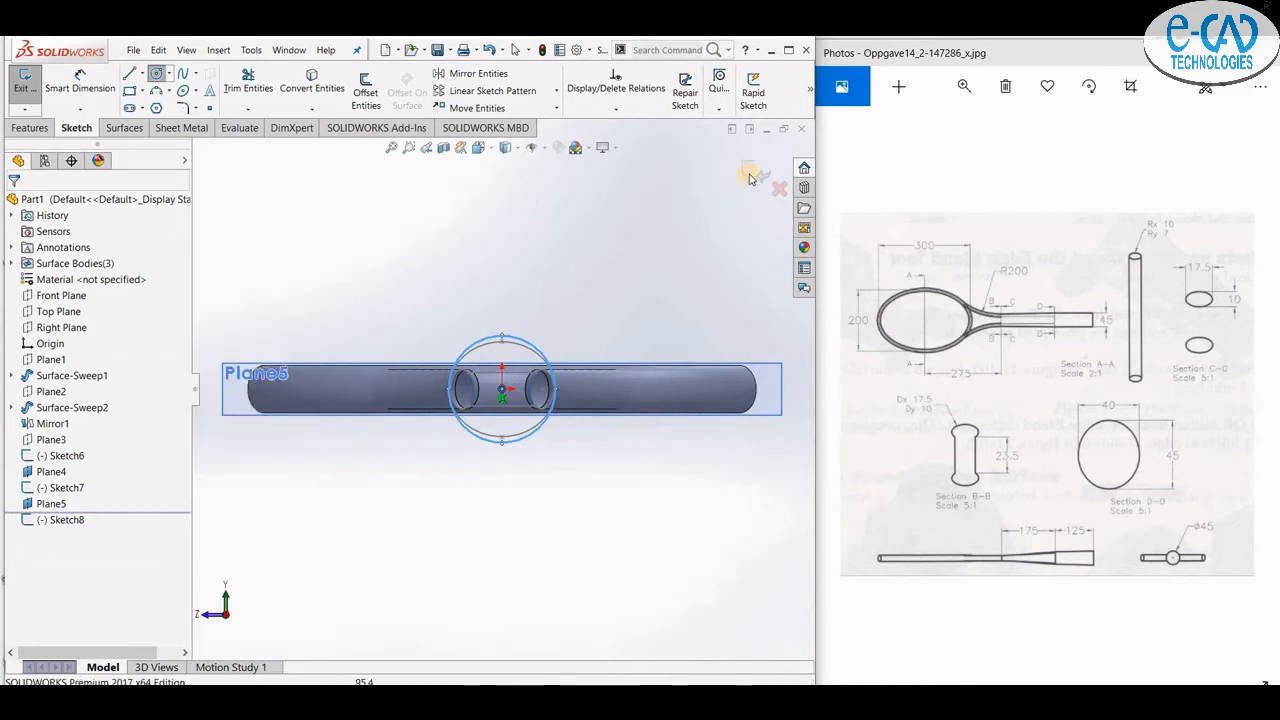
- Exit the circle sketch and hide the reference planes of the ellipse and the circle
middle_click_drag(509, 297, 604, 444)
scroll(604, 444, "up", 2)
right_click(688, 482)
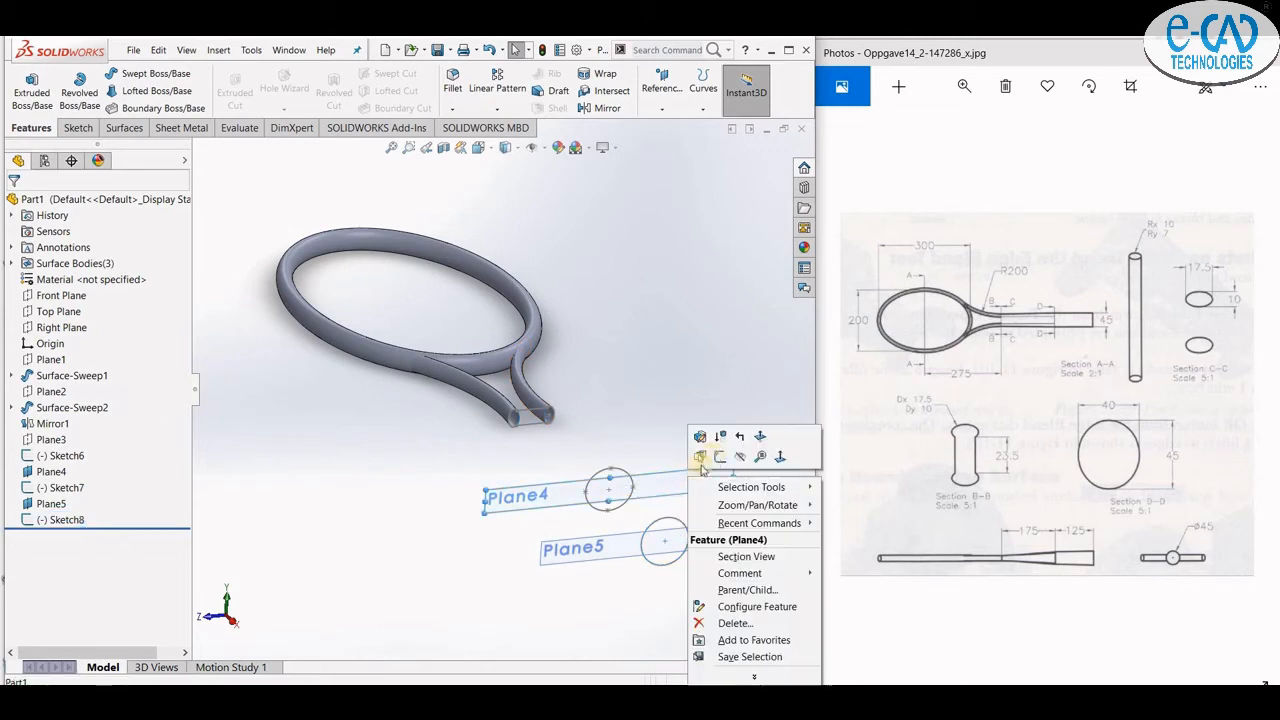
left_click(735, 458)
right_click(588, 556)
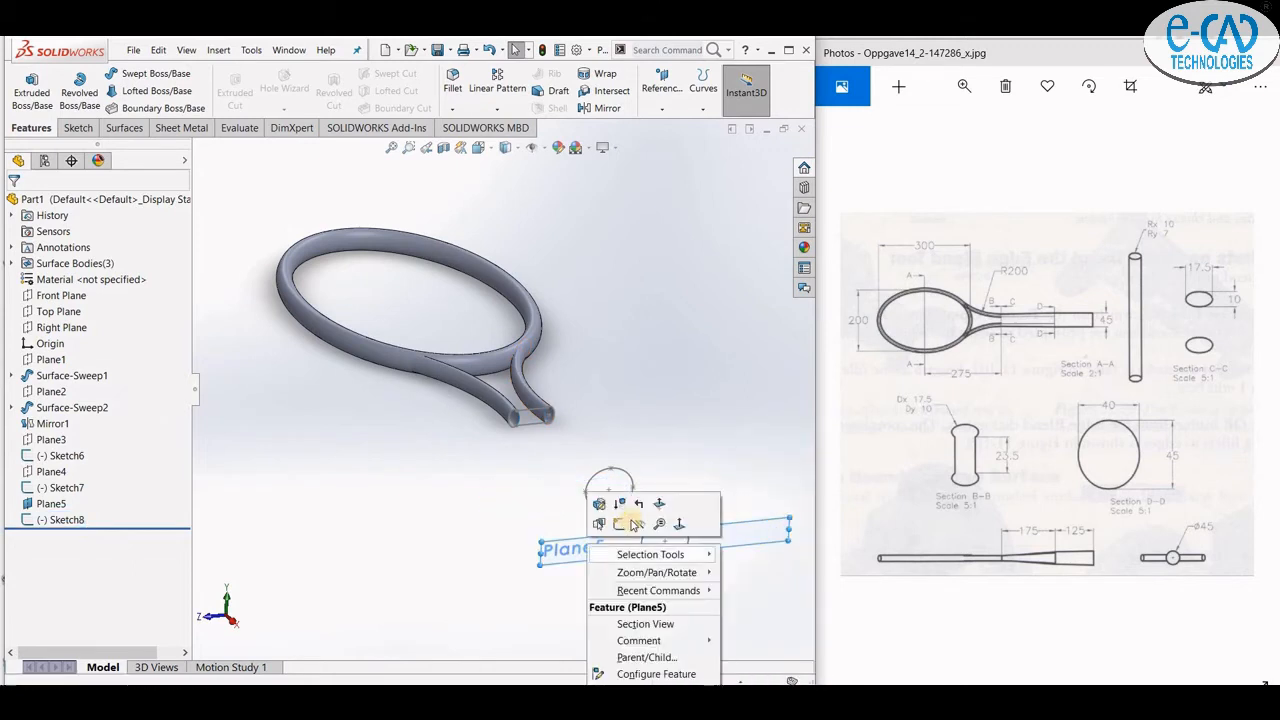
left_click(641, 524)
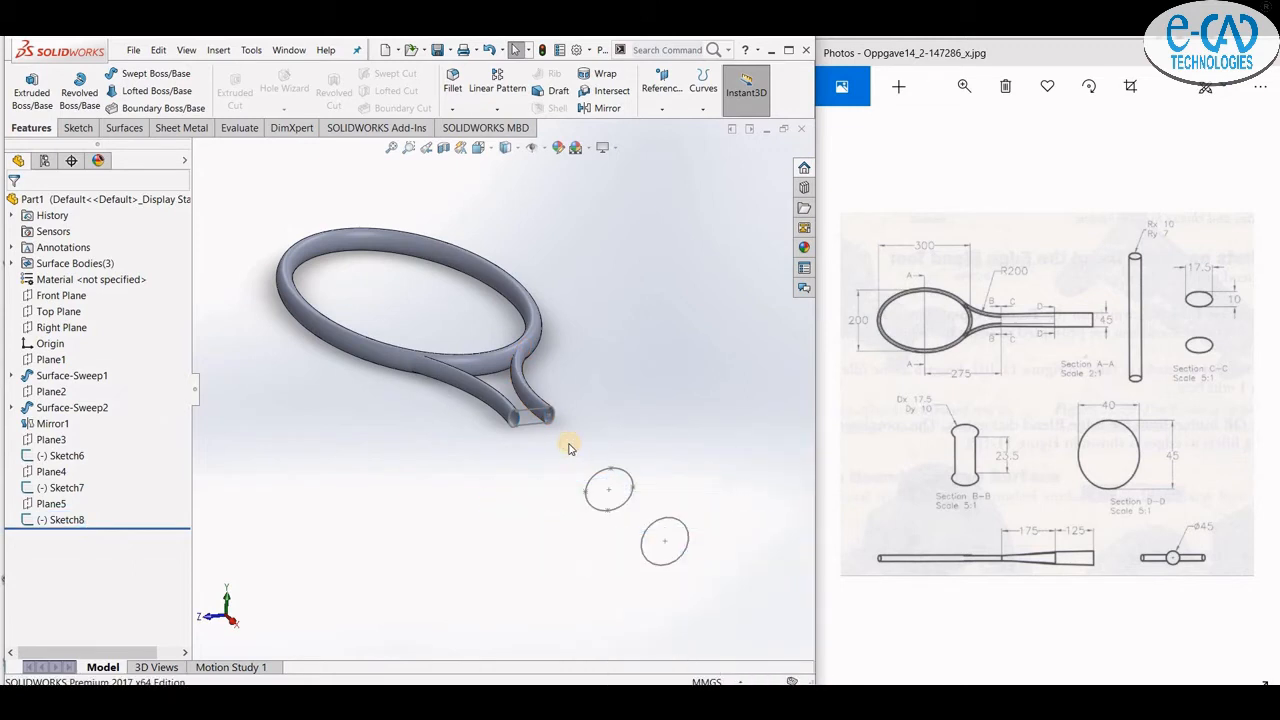
left_click(112, 130)
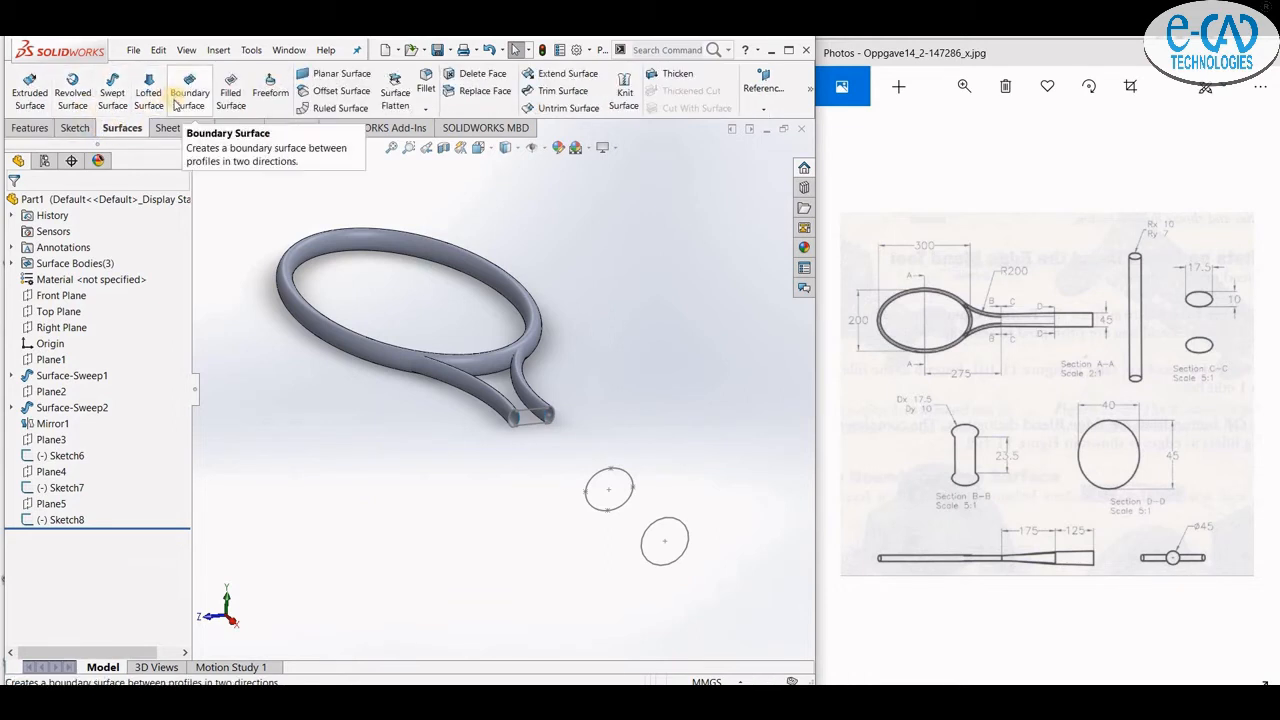
left_click(148, 92)
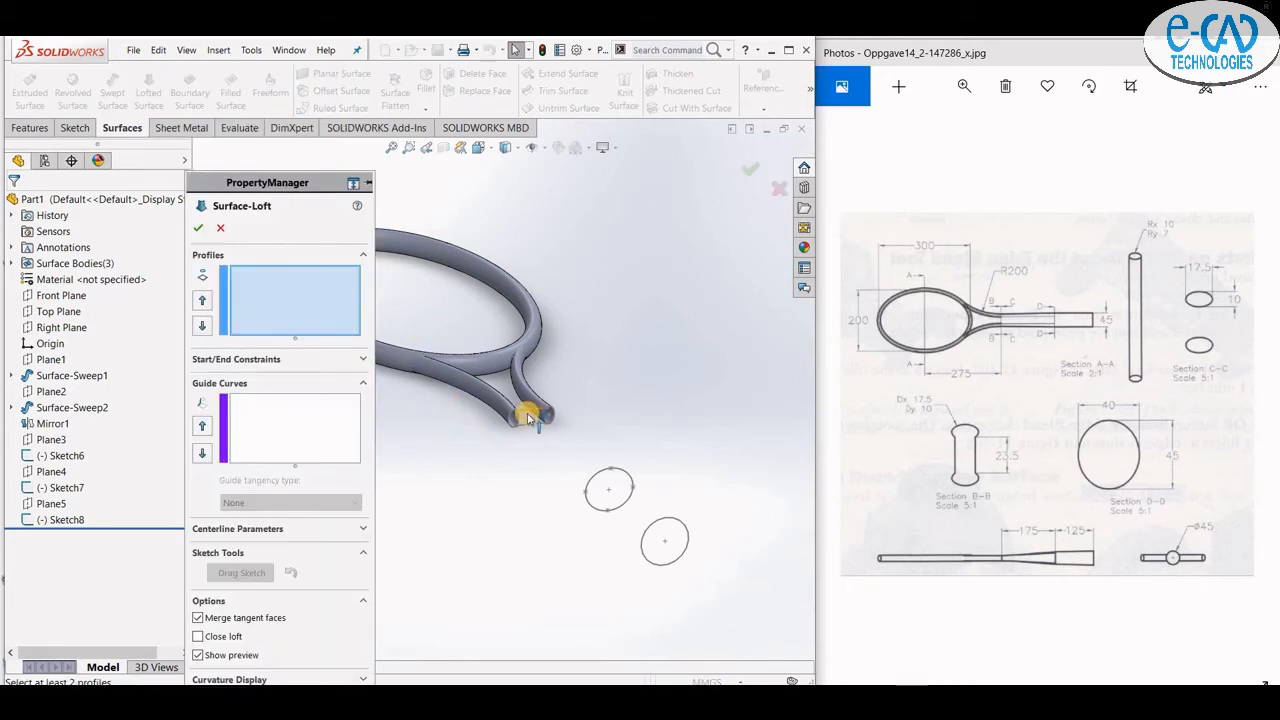
left_click(545, 493)
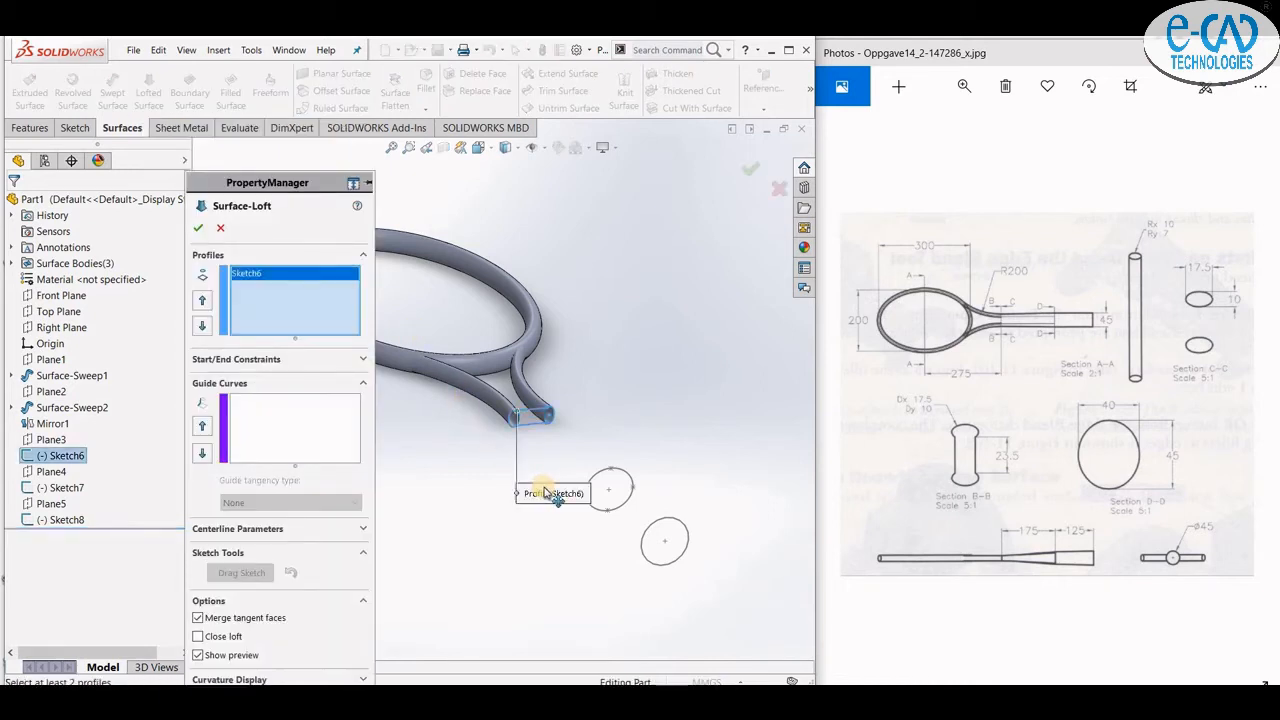
left_click(600, 476)
mouse_move(600, 476)
middle_mouse_down()
mouse_move(591, 551)
mouse_move(543, 559)
mouse_move(629, 563)
mouse_move(603, 591)
mouse_move(434, 457)
middle_mouse_up()
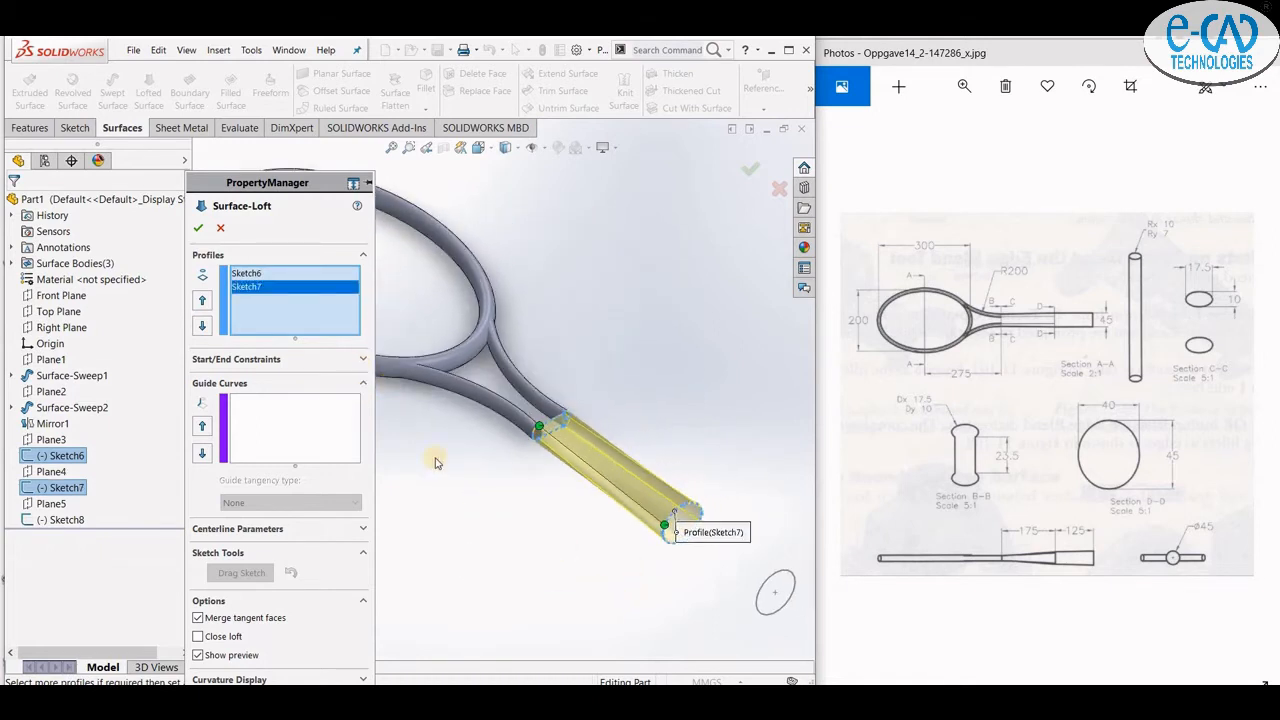
left_click(222, 230)
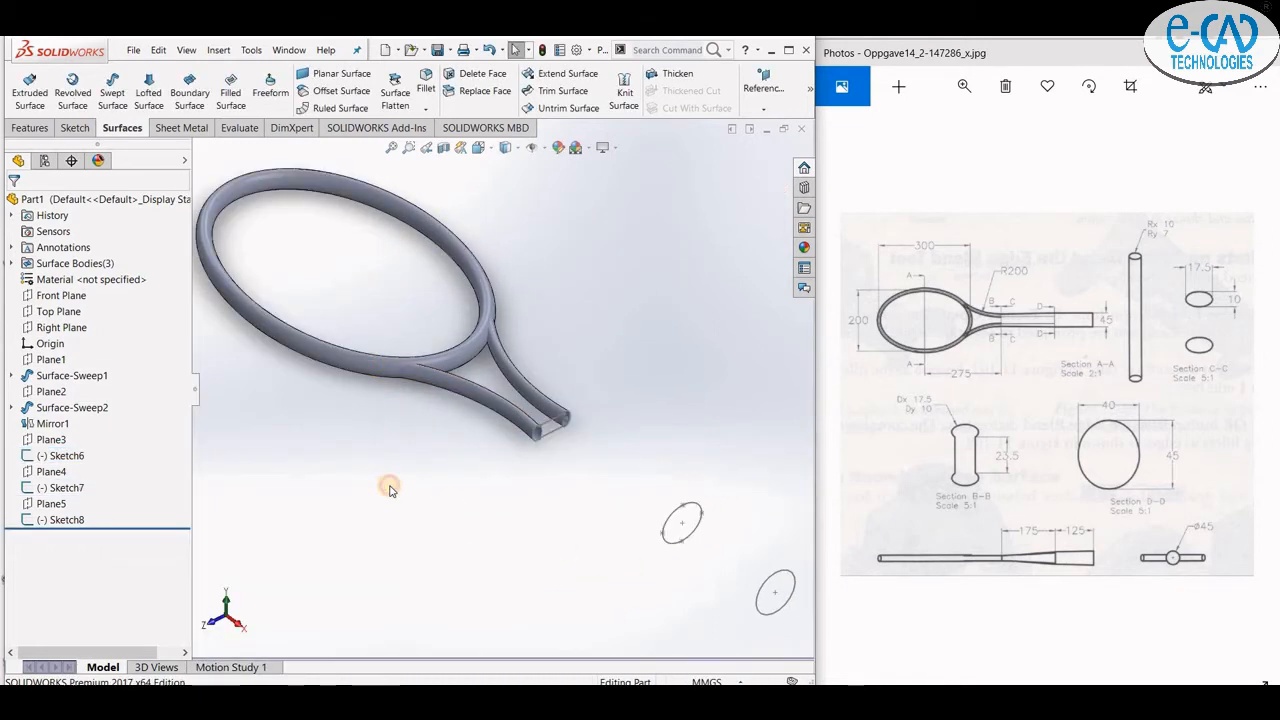
- Start a boundary surface from the dog-bone profile at the neck's end to the handle's ellipse
left_click(189, 96)
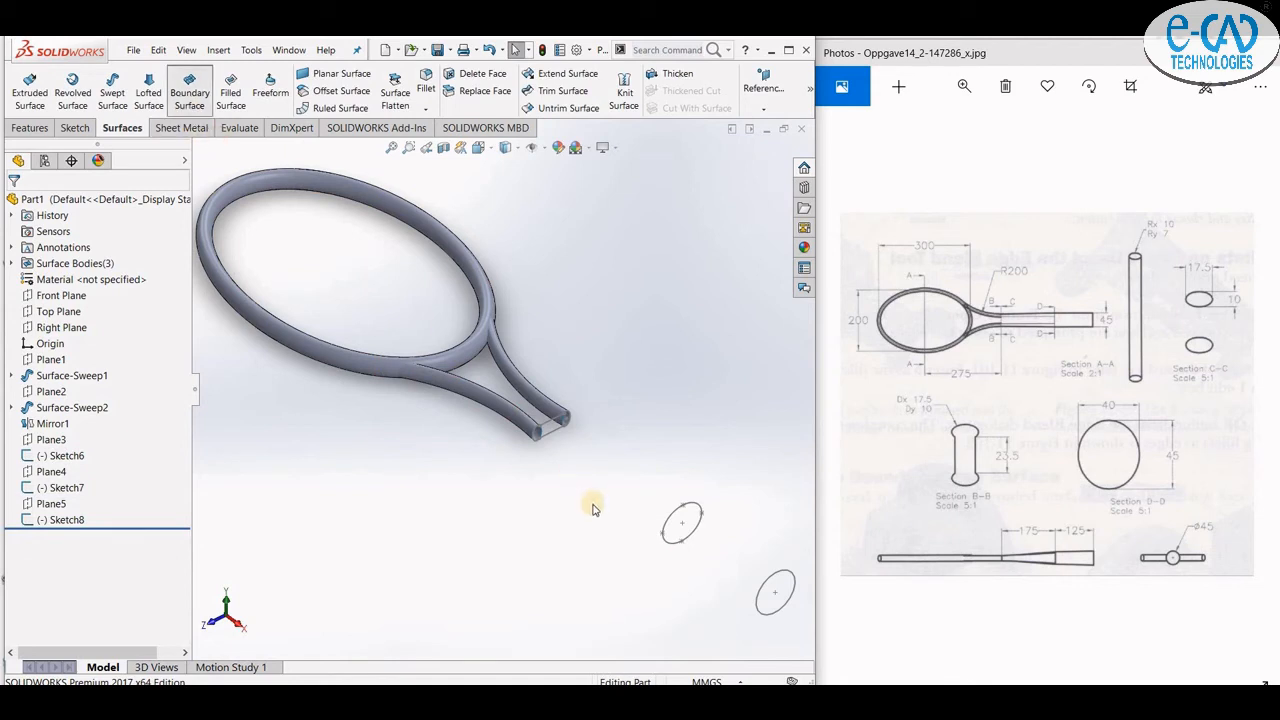
left_click(543, 426)
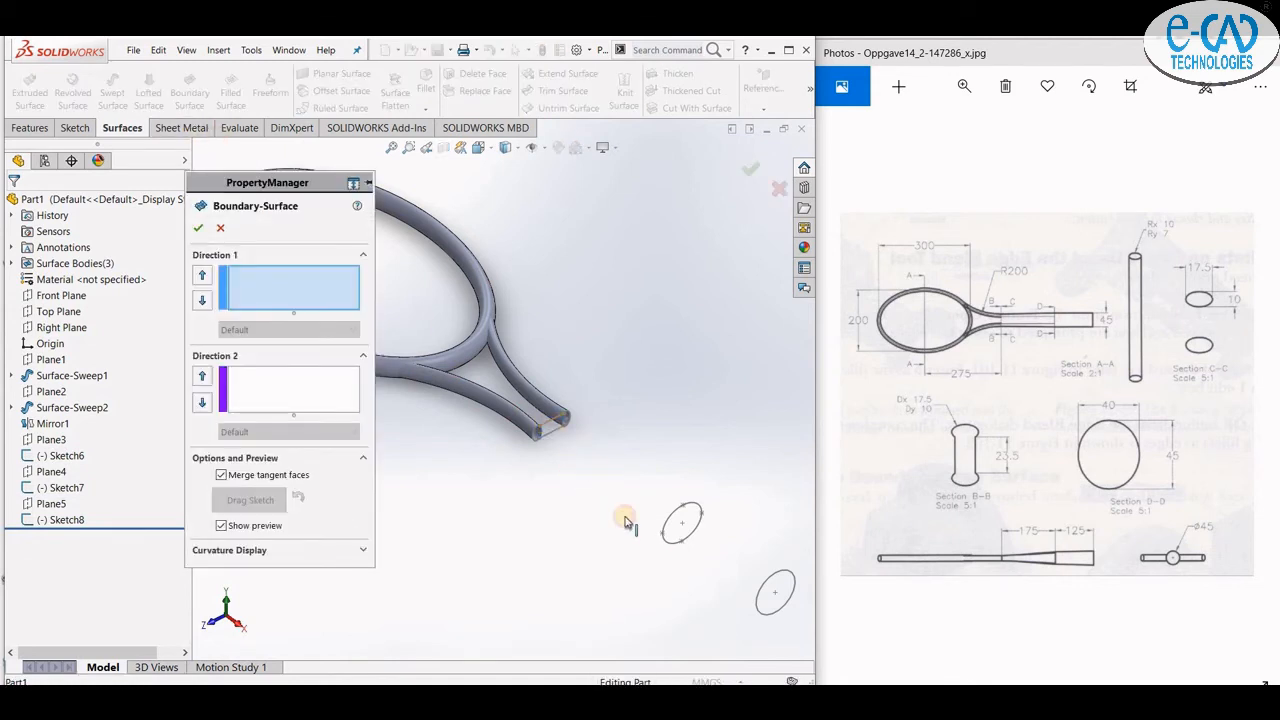
left_click(677, 520)
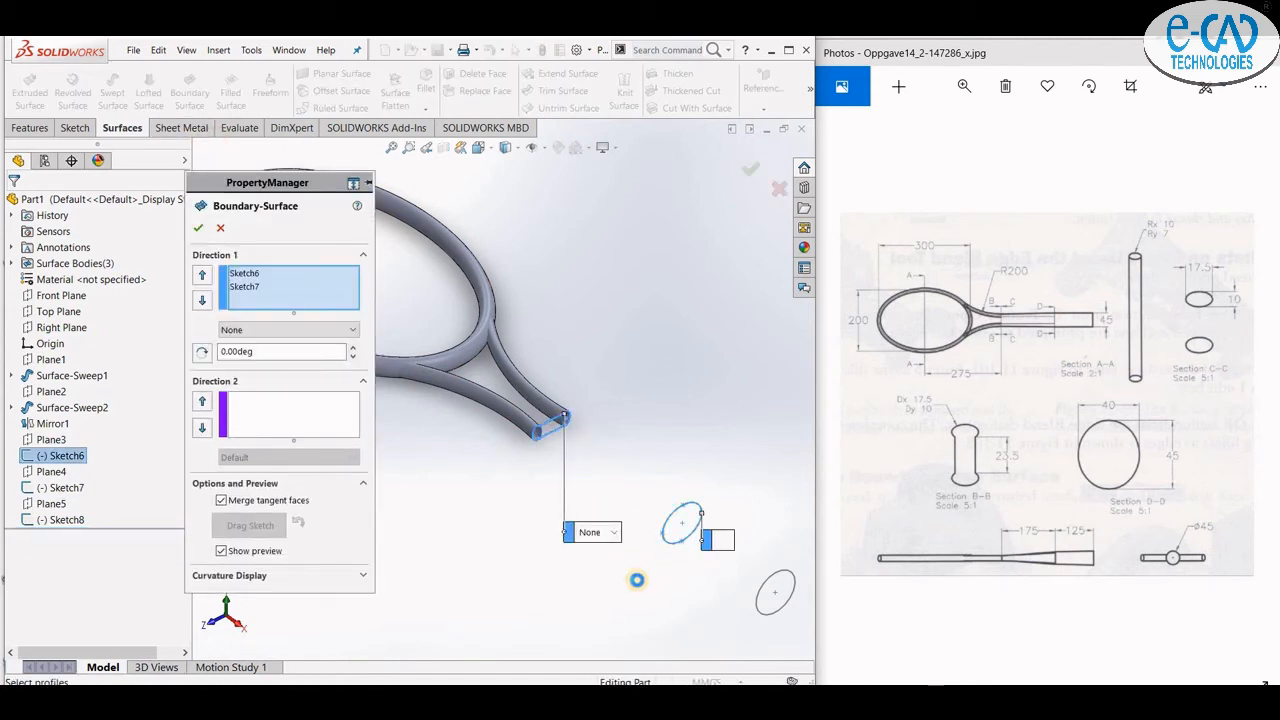
middle_click_drag(685, 508, 666, 551)
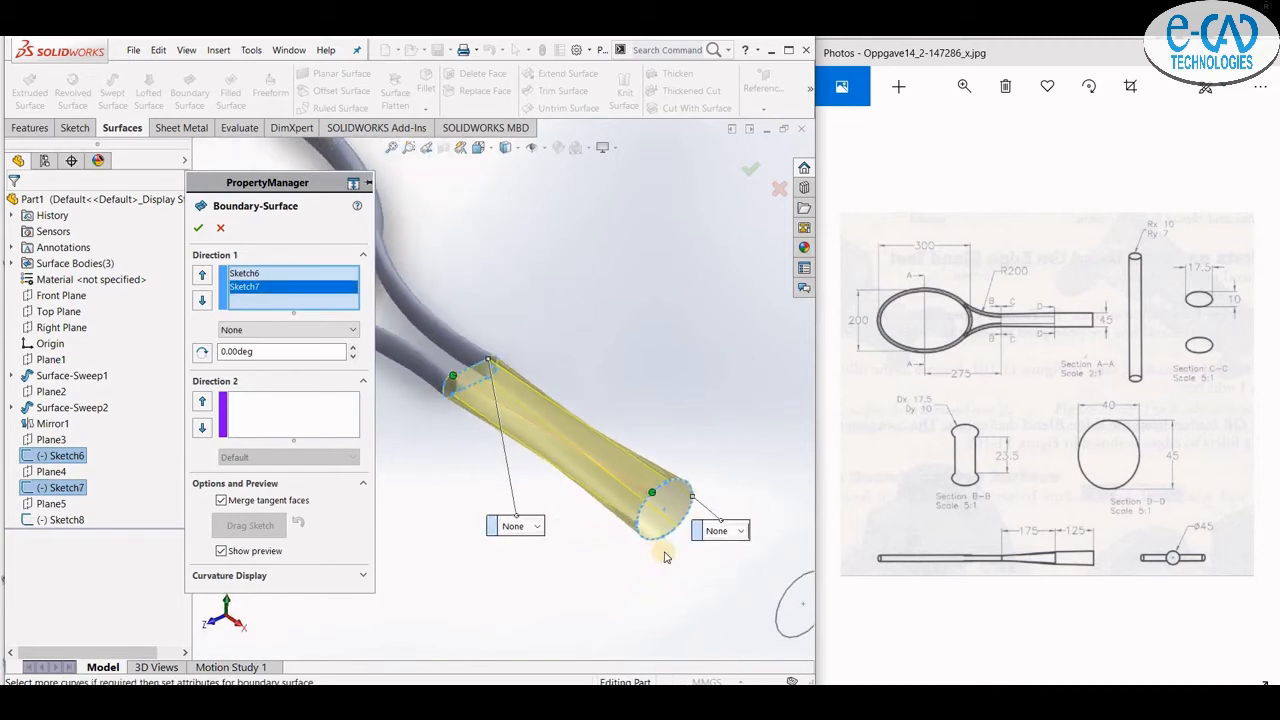
- Try the Normal To Profile tangency on both the ellipse and the dog-bone profile of the boundary surface
left_click(730, 534)
left_click(728, 549)
left_click(724, 534)
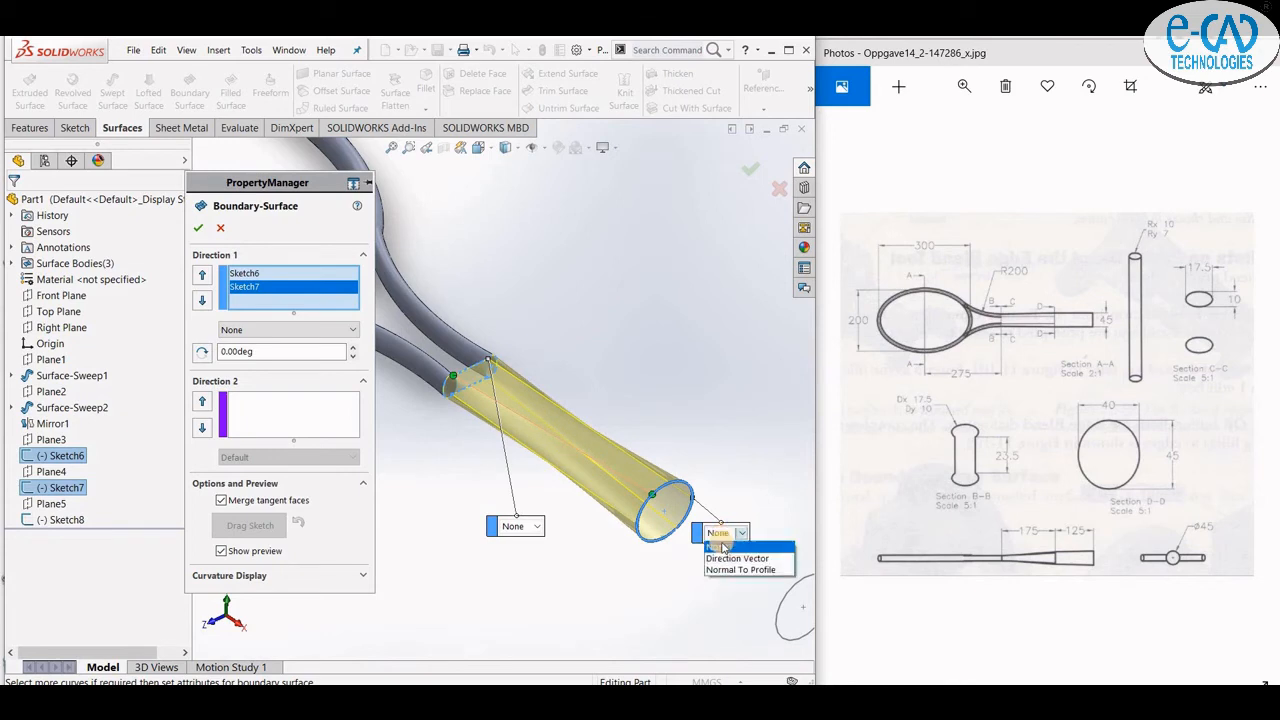
left_click(715, 568)
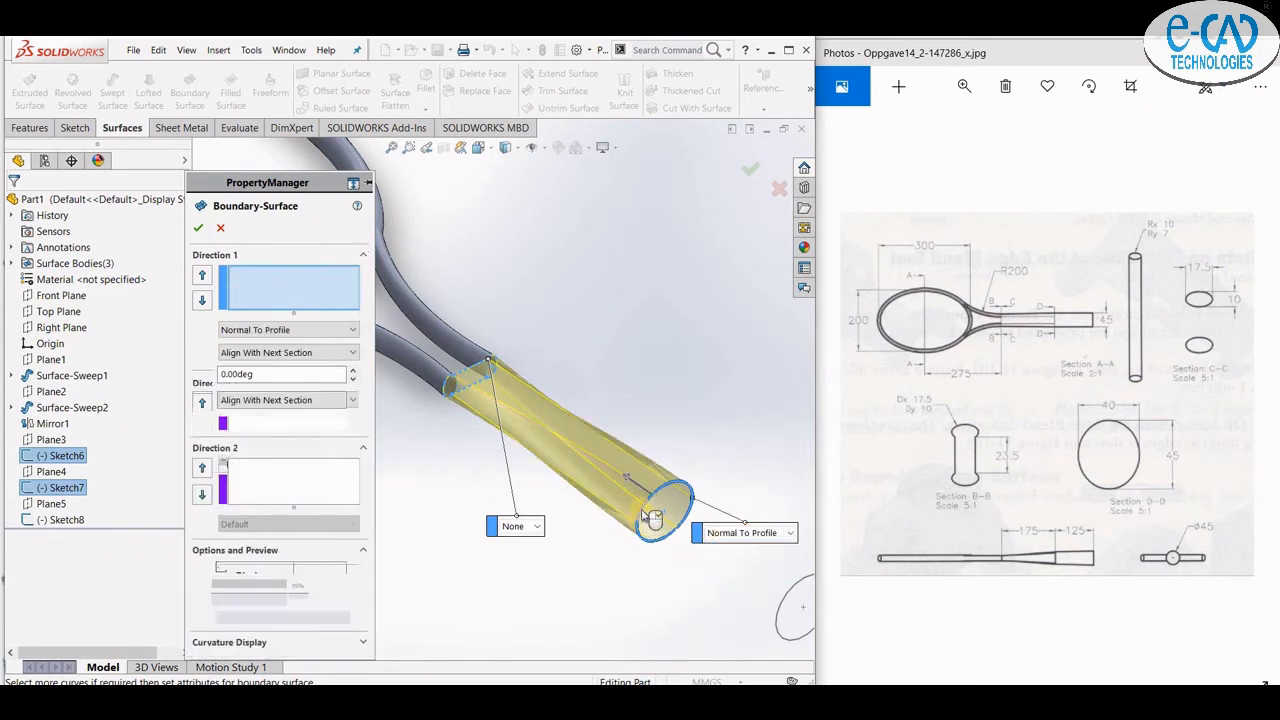
left_click(515, 528)
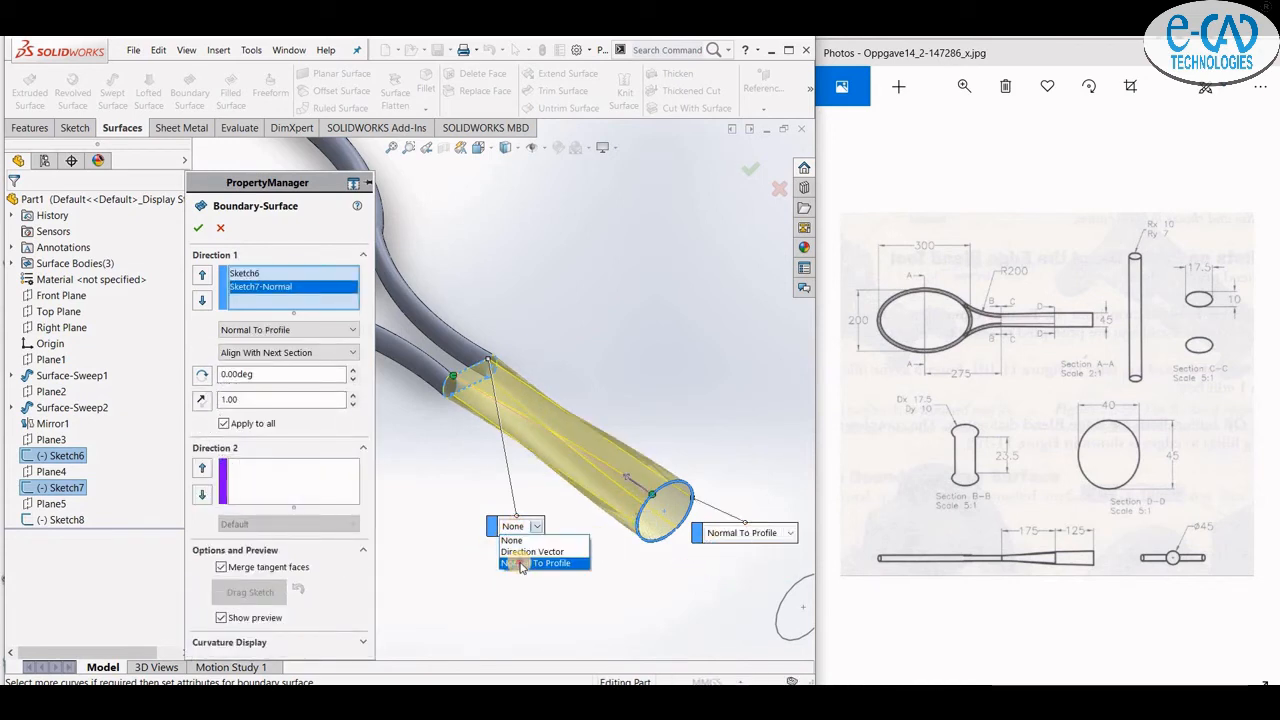
left_click(516, 562)
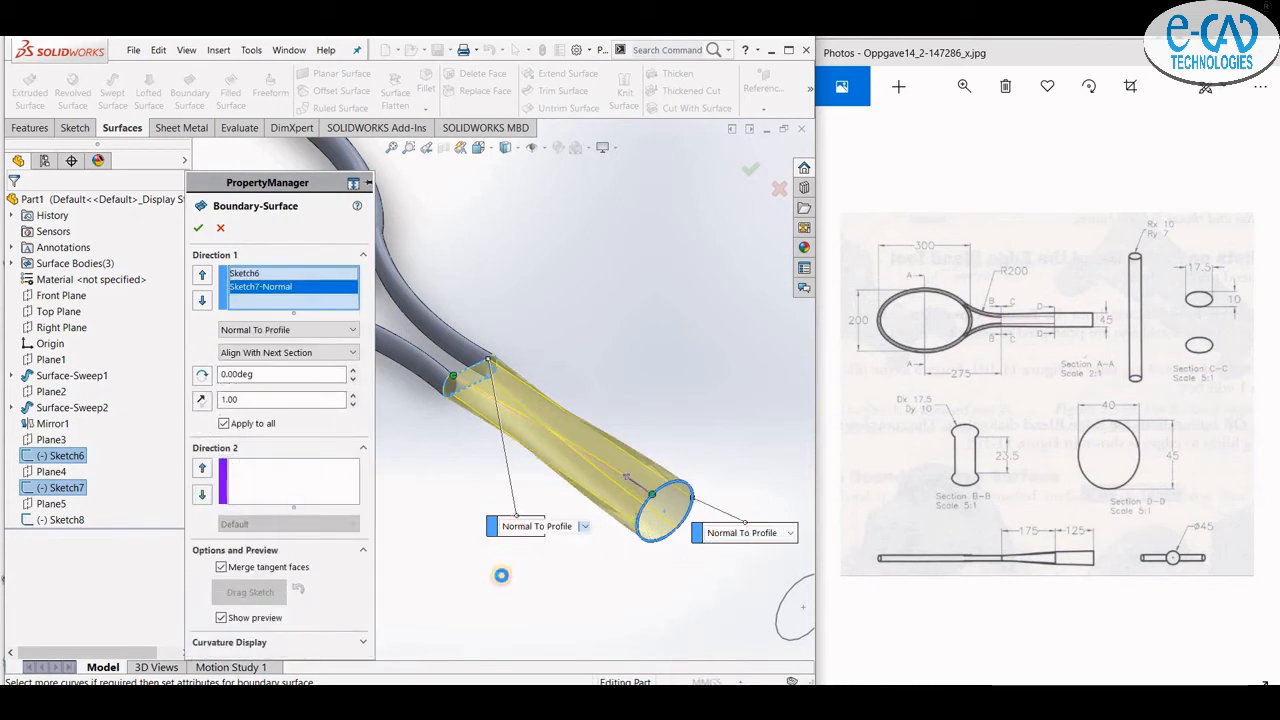
- Set the tangency of both boundary surface profiles back to None
left_click(747, 539)
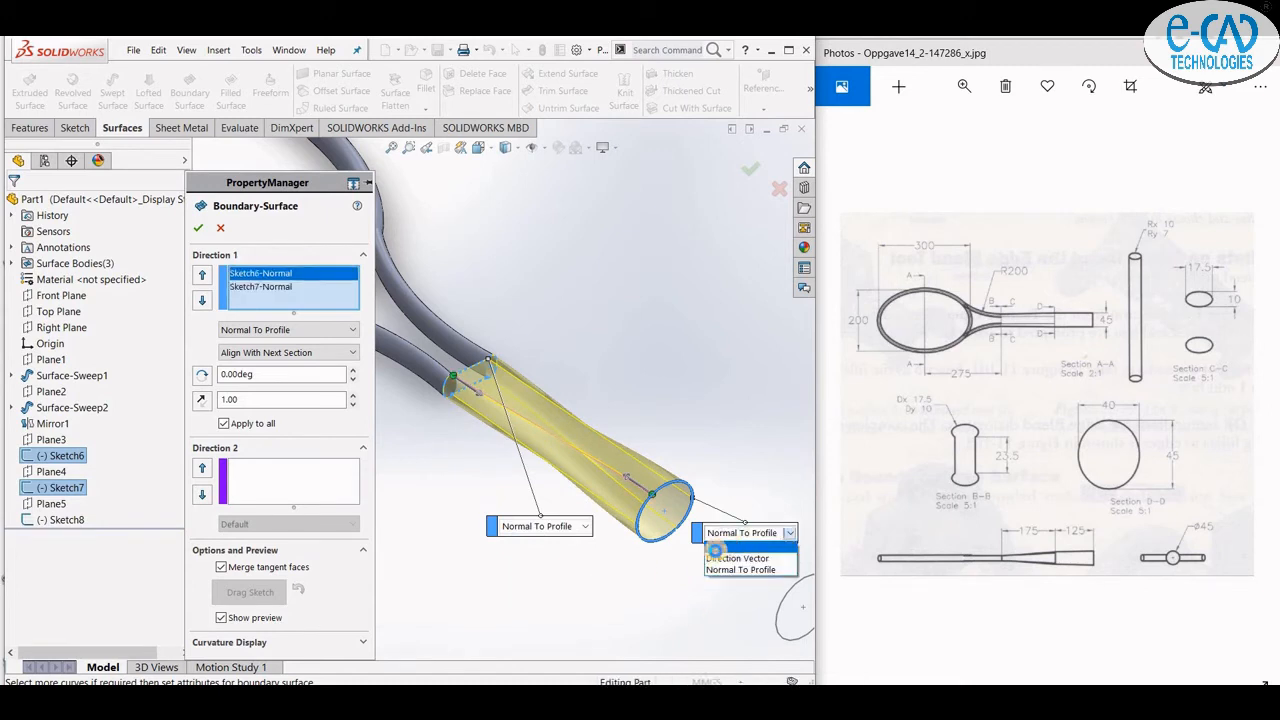
left_click(735, 534)
middle_click_drag(695, 560, 660, 564)
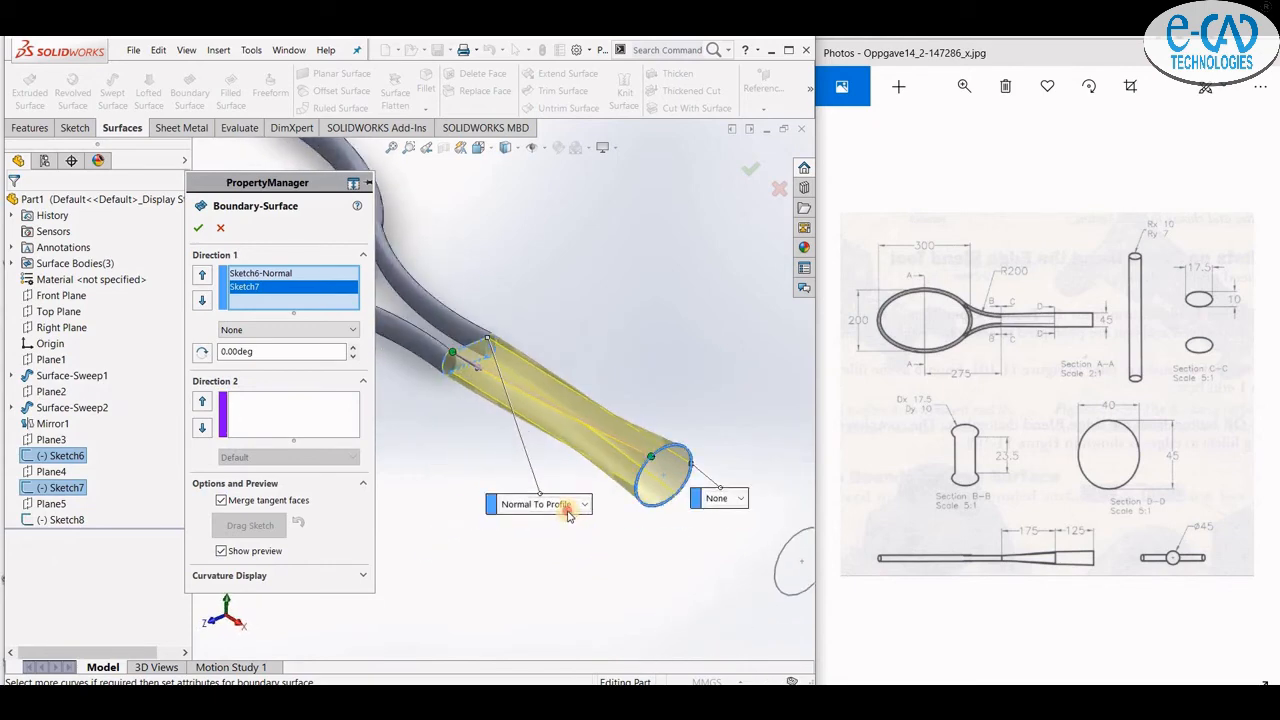
left_click(567, 513)
left_click(530, 517)
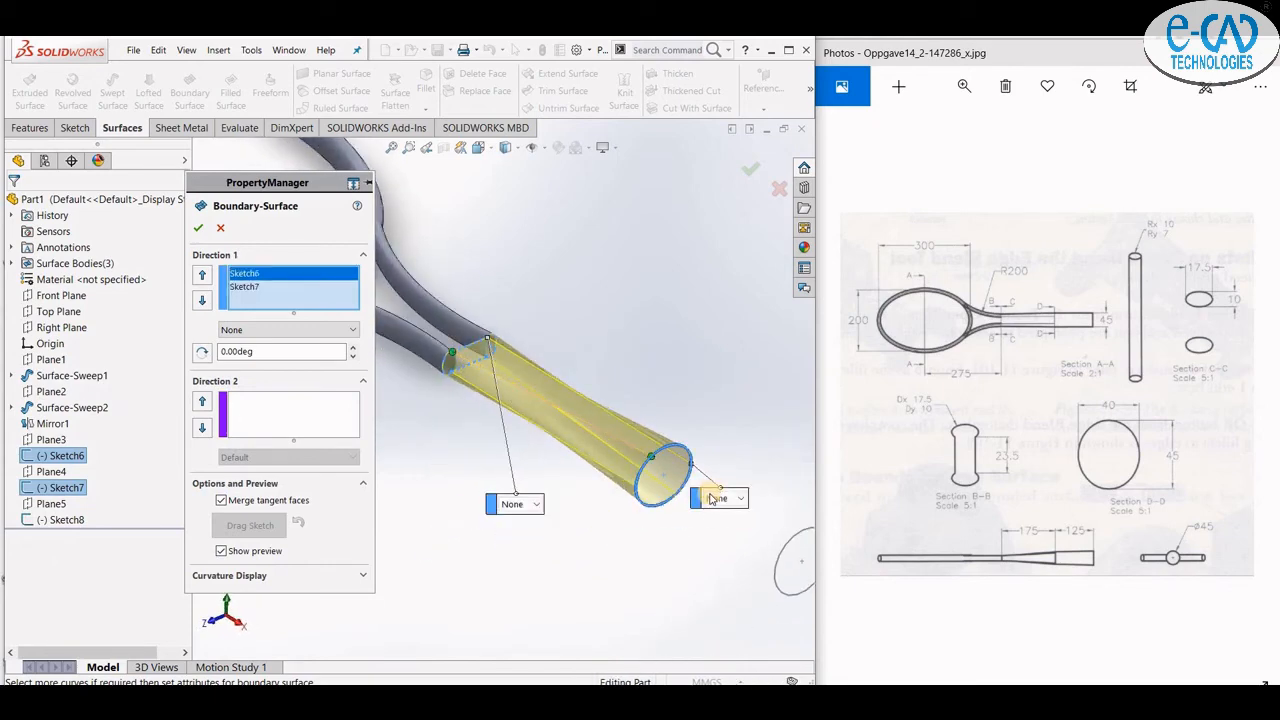
left_click(717, 502)
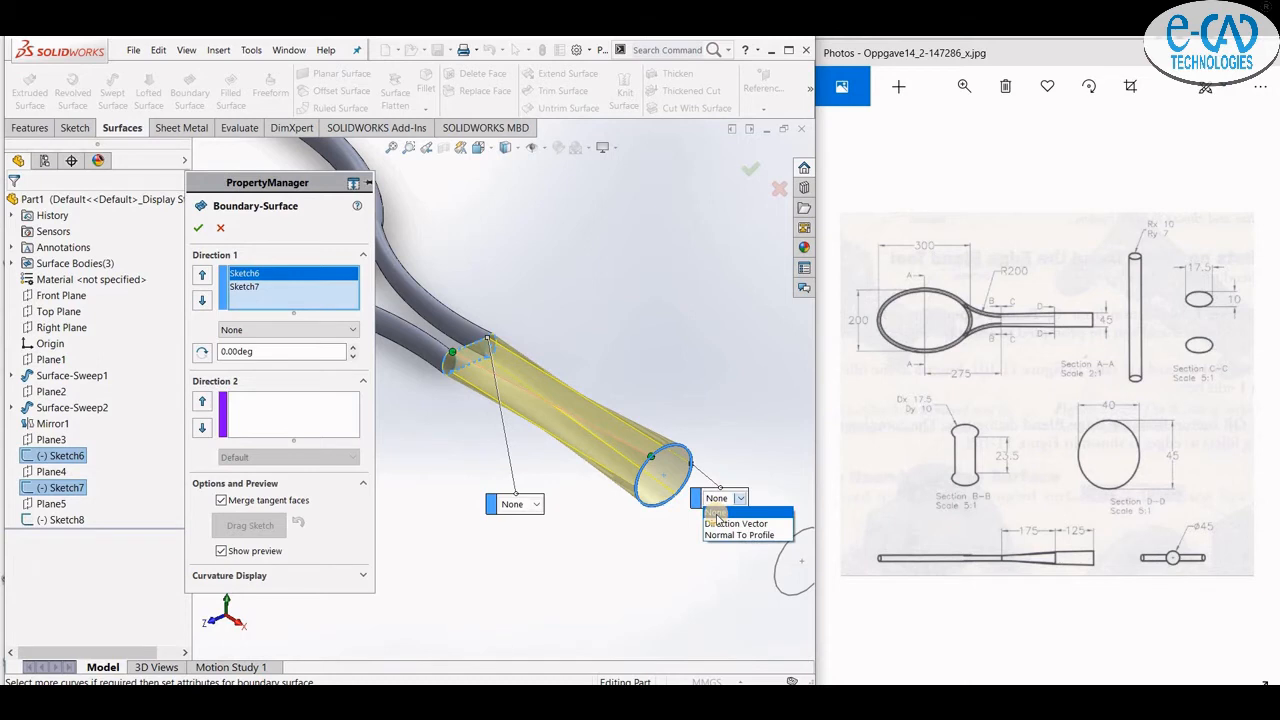
left_click(716, 514)
- Realign the ellipse's connector point with the dog-bone profile's connector and complete the boundary surface
middle_click_drag(646, 550, 661, 563)
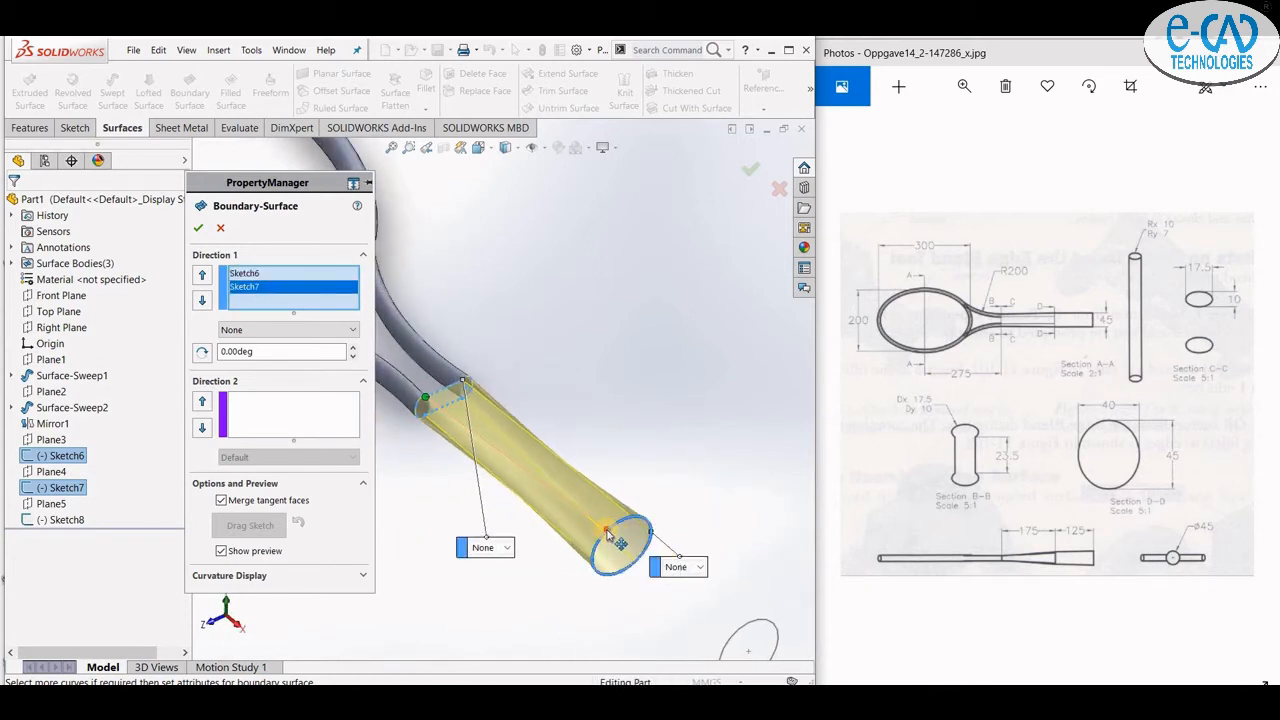
left_click_drag(615, 521, 617, 568)
mouse_move(614, 587)
middle_mouse_down()
mouse_move(614, 554)
mouse_move(631, 556)
mouse_move(612, 585)
middle_mouse_up()
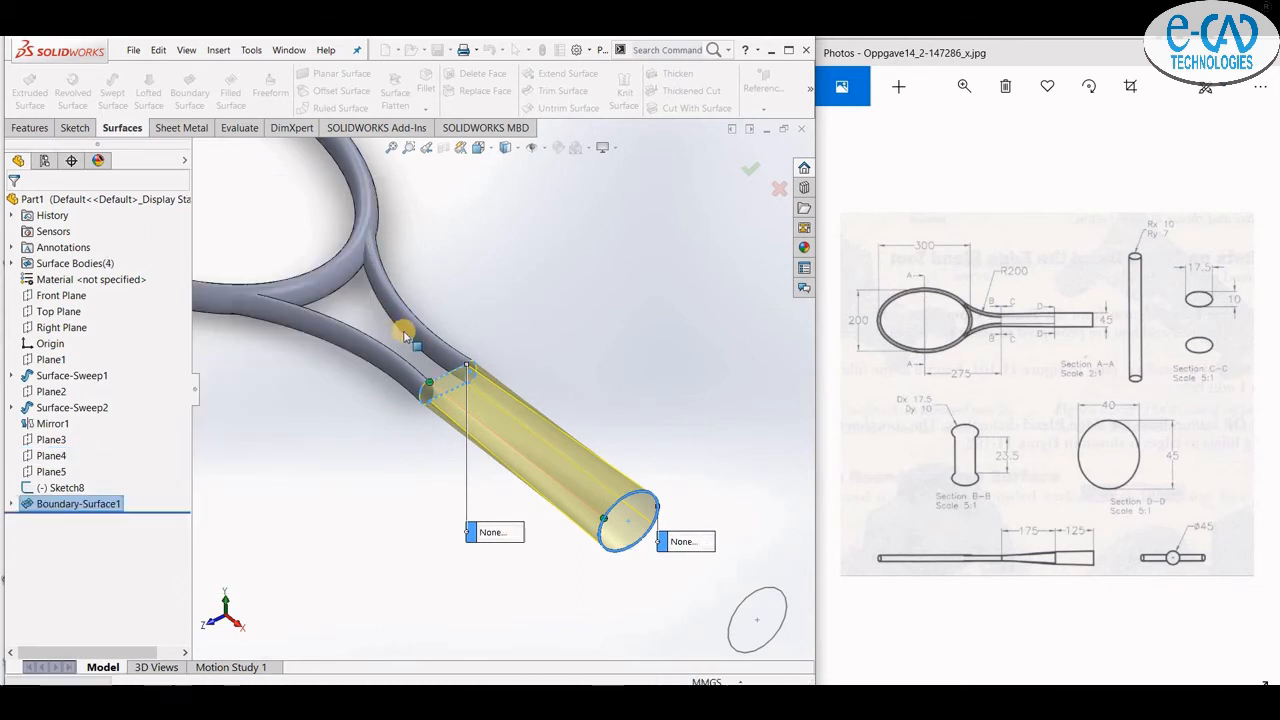
- Loft a surface from the ellipse to the end circle, aligning the circle's connector point to remove the twist
scroll(451, 395, "up", 2)
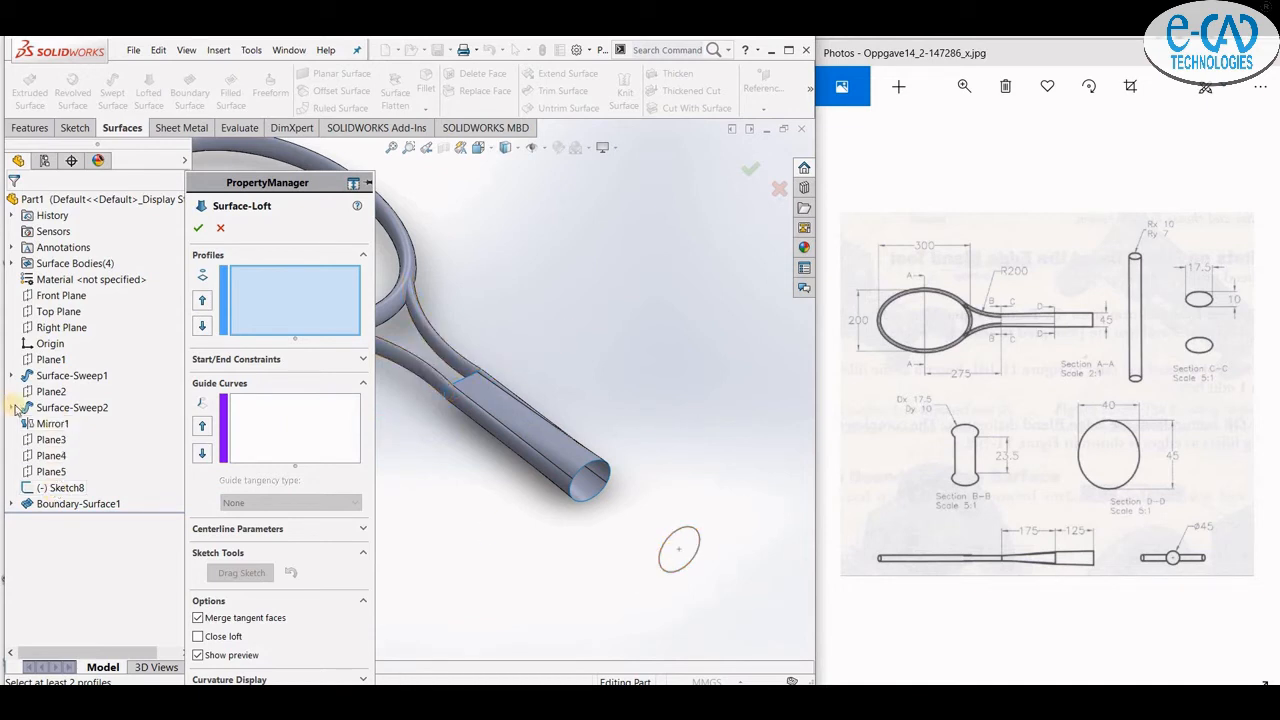
left_click(12, 407)
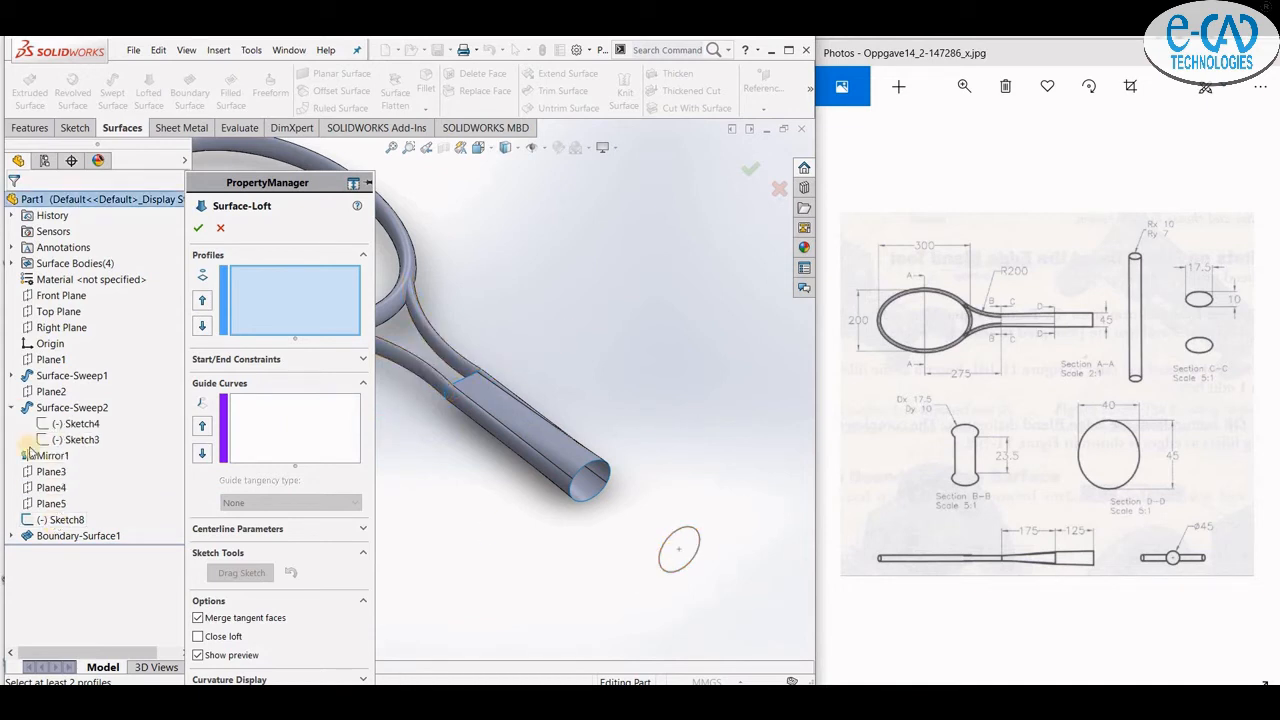
left_click(12, 535)
left_click(76, 567)
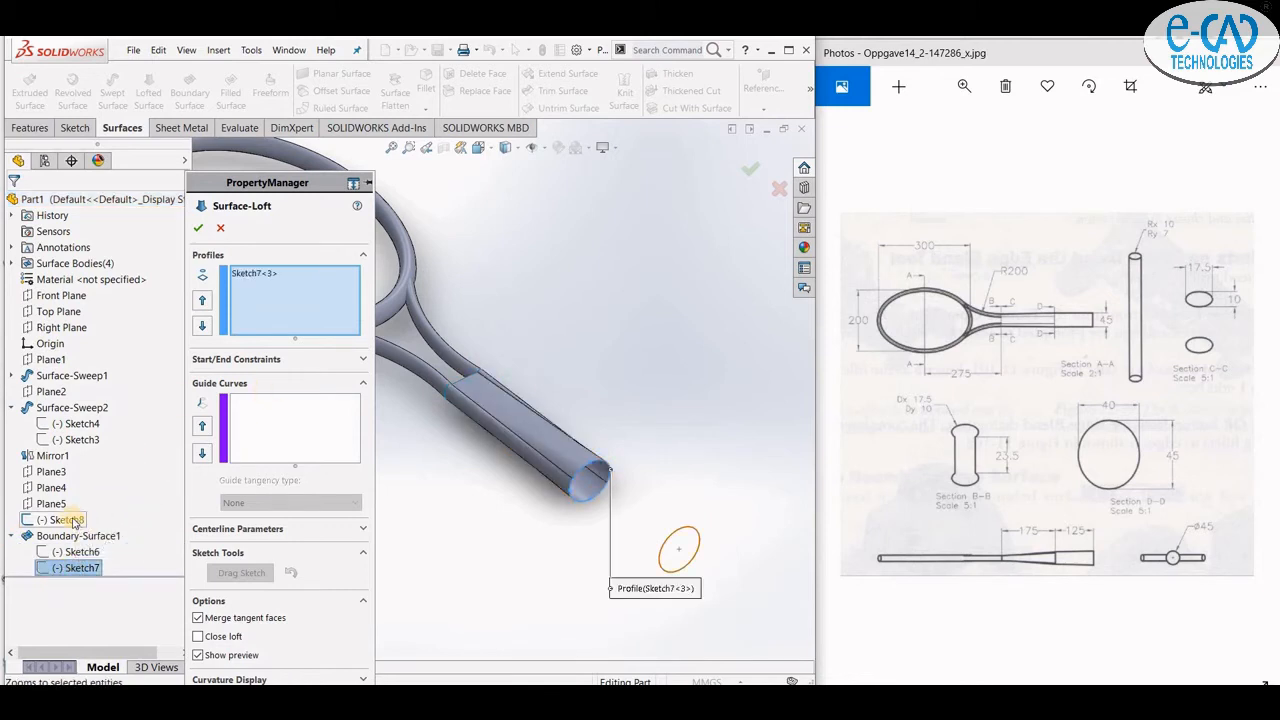
left_click(68, 519)
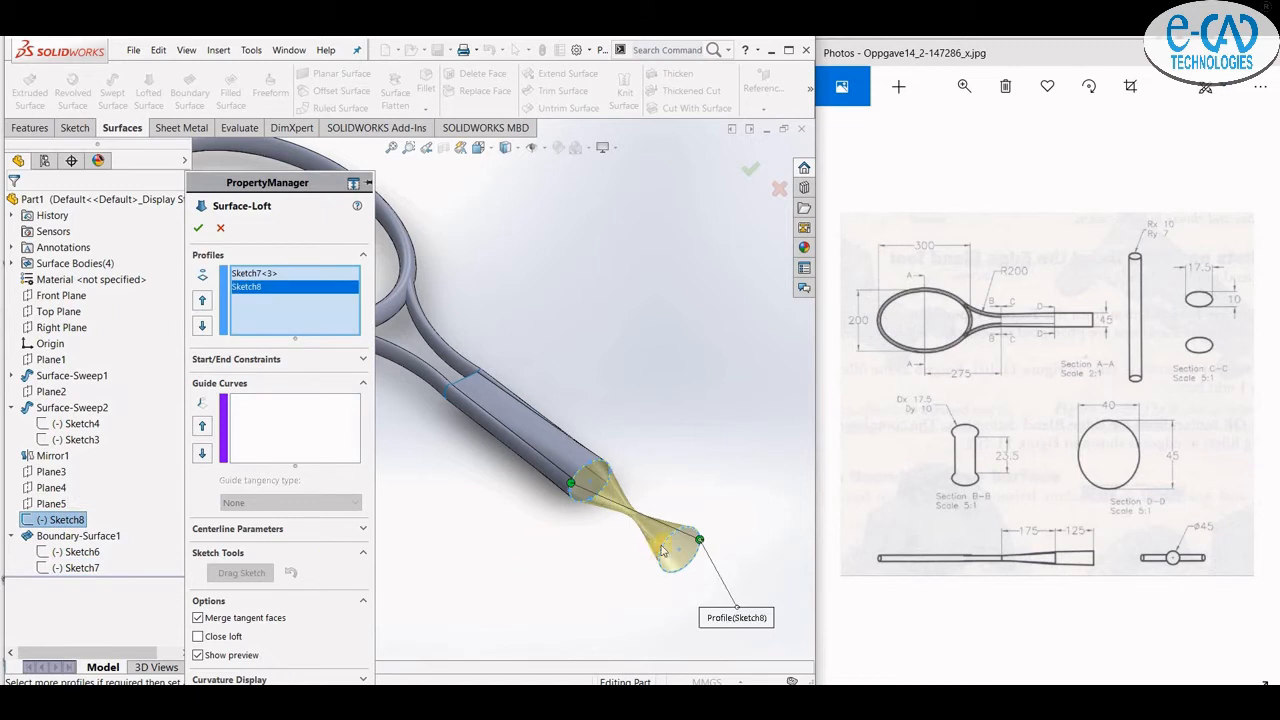
left_click_drag(698, 541, 657, 552)
mouse_move(604, 574)
middle_mouse_down()
mouse_move(629, 580)
mouse_move(592, 551)
mouse_move(615, 530)
middle_mouse_up()
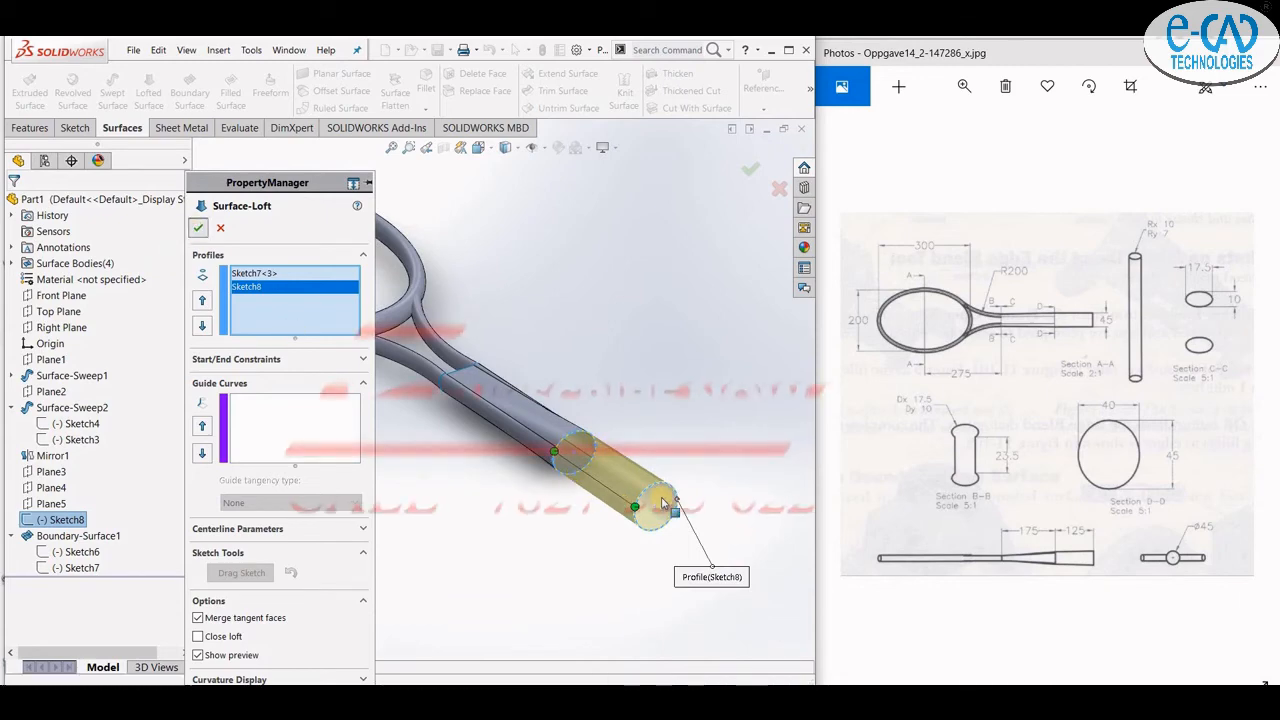
key("Return")
scroll(668, 400, "down", 5)
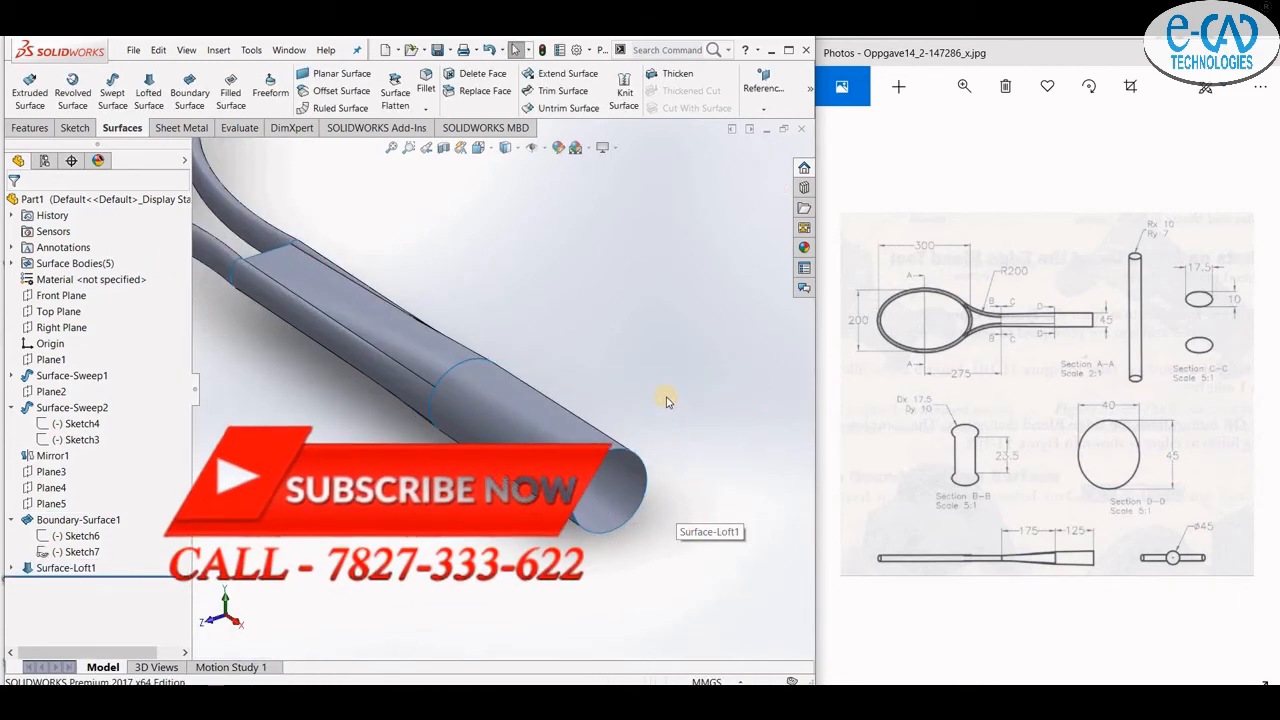
- Close the handle's open circular end with a filled surface using Contact edge continuity
left_click(231, 90)
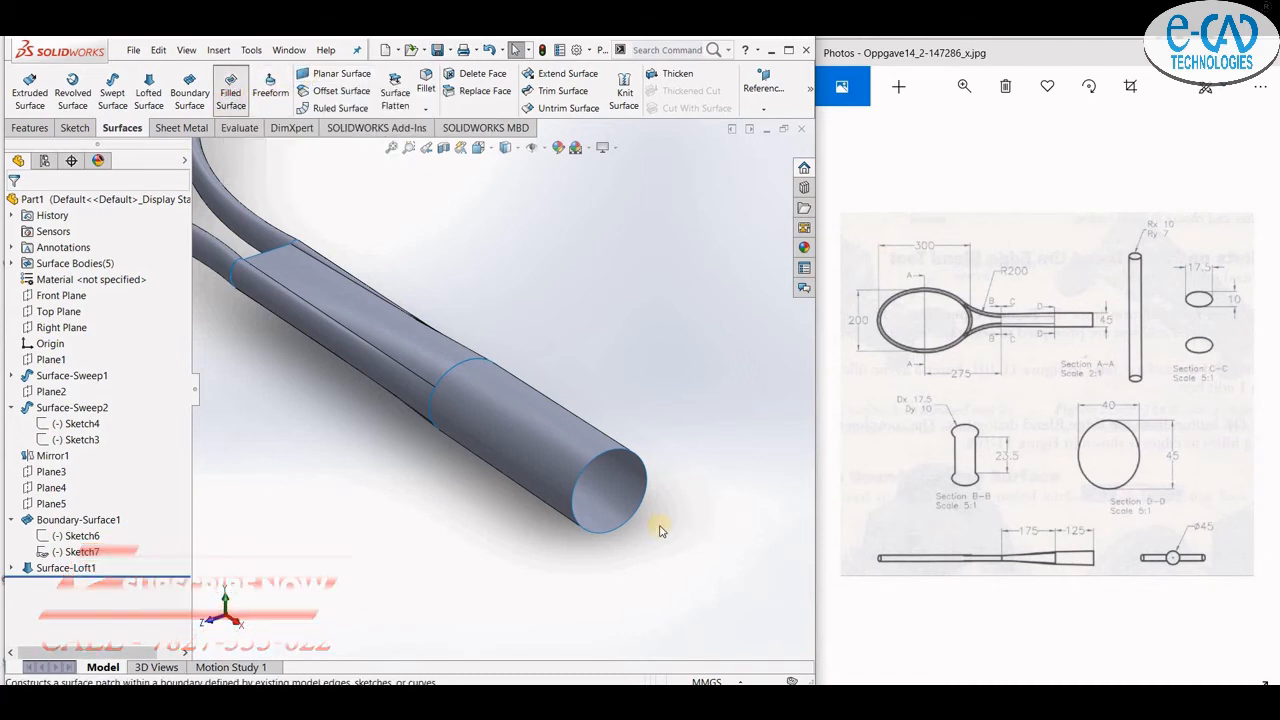
left_click(647, 482)
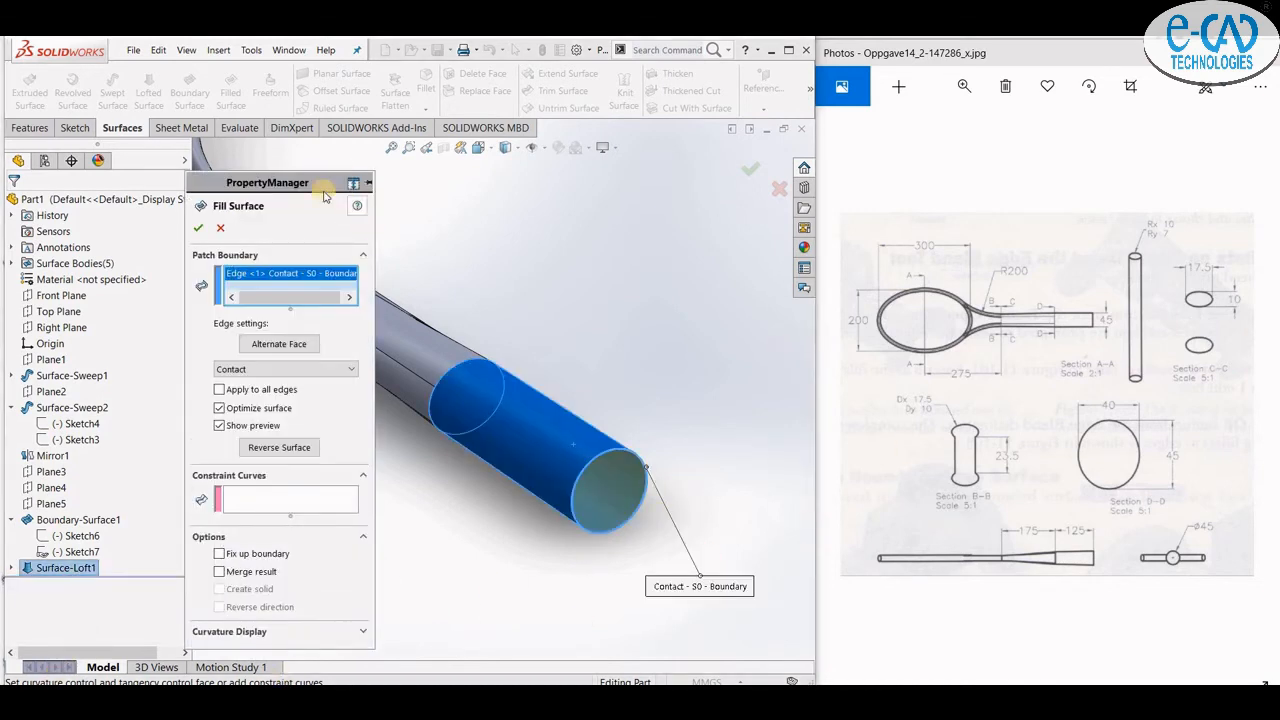
left_click(198, 231)
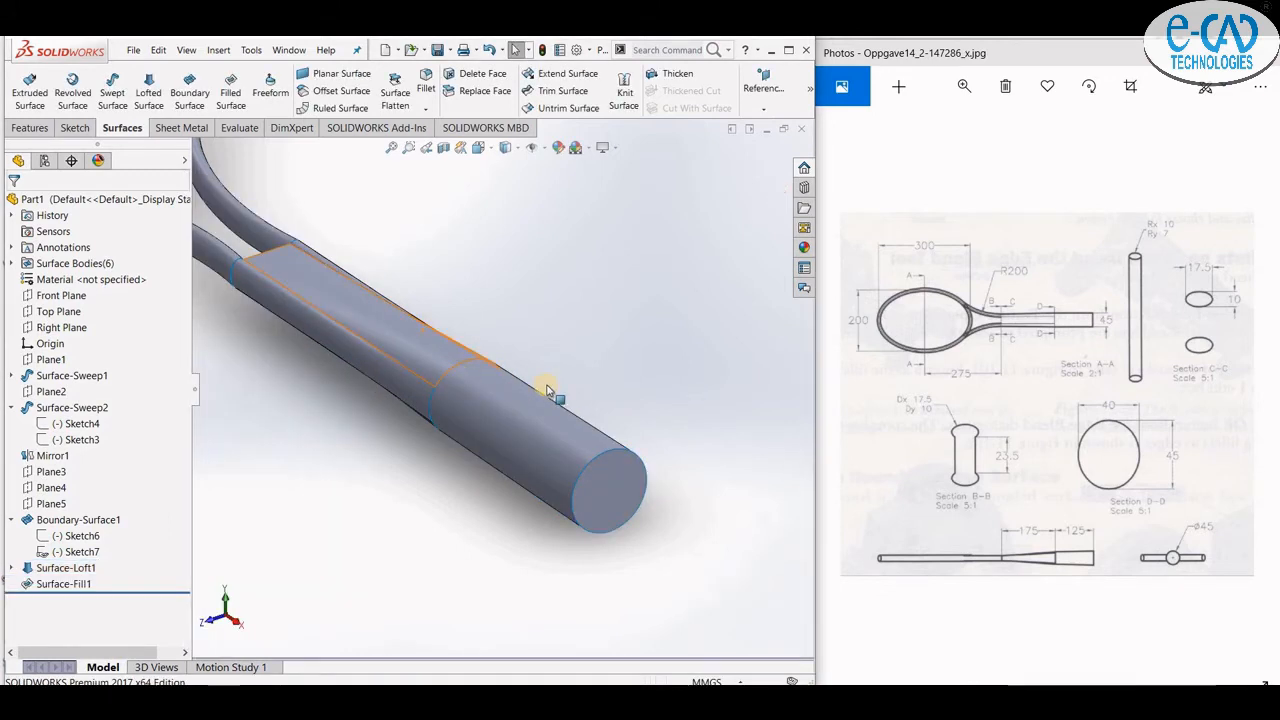
- Start a surface knit and select the handle's lofted grip, its end cap and the tapered boundary surface
mouse_move(547, 389)
middle_mouse_down()
mouse_move(594, 366)
mouse_move(586, 429)
mouse_move(606, 297)
mouse_move(687, 404)
mouse_move(589, 377)
mouse_move(626, 423)
mouse_move(555, 372)
middle_mouse_up()
scroll(554, 337, "up", 2)
scroll(458, 310, "down", 2)
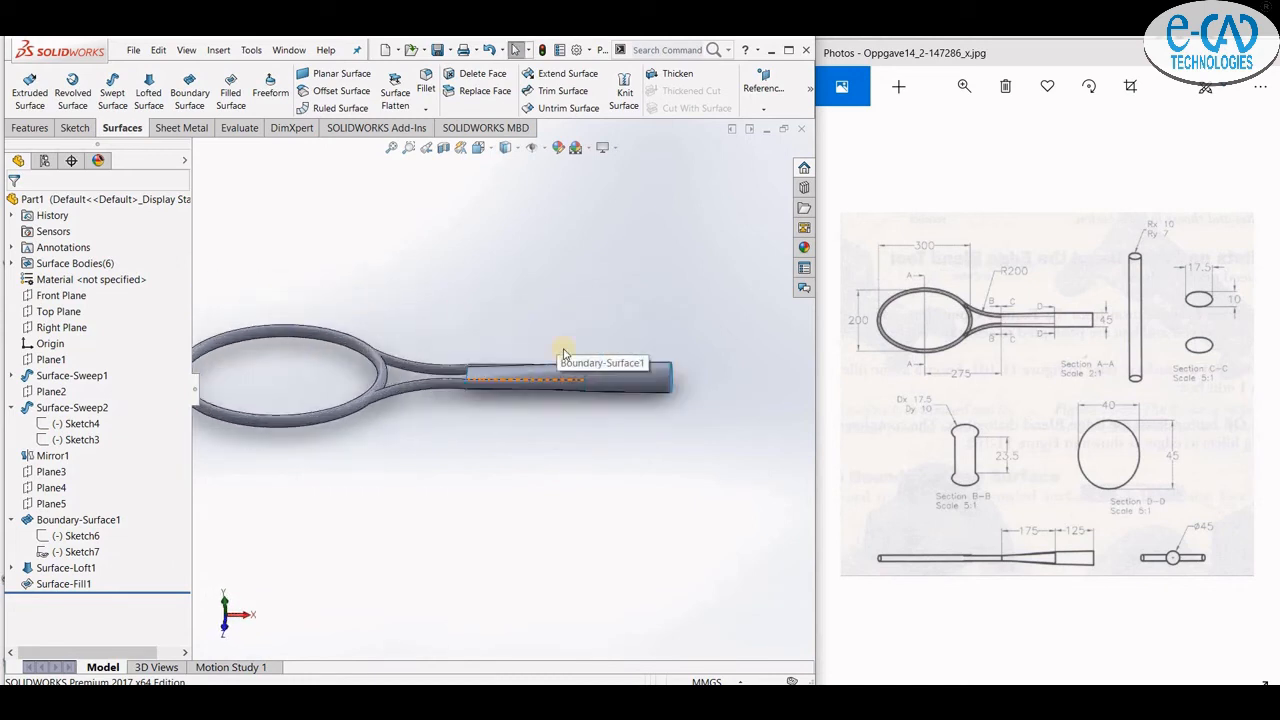
left_click(624, 97)
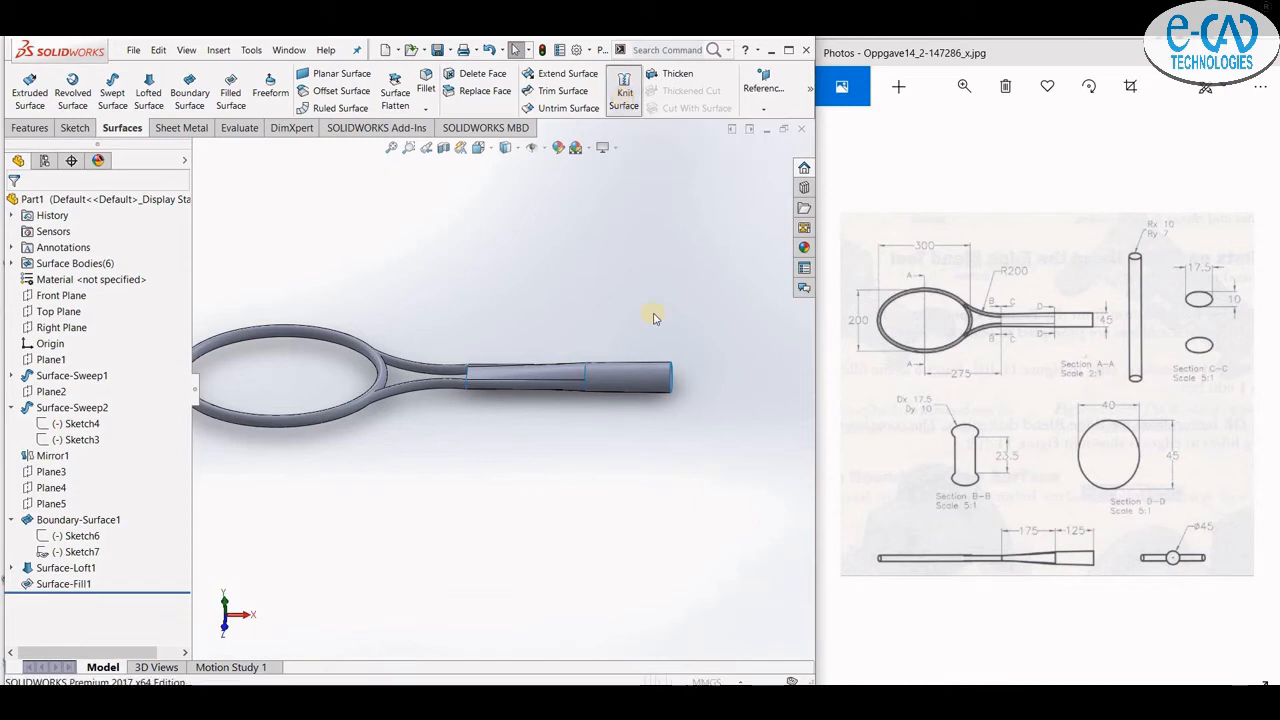
left_click(675, 384)
scroll(675, 384, "down", 3)
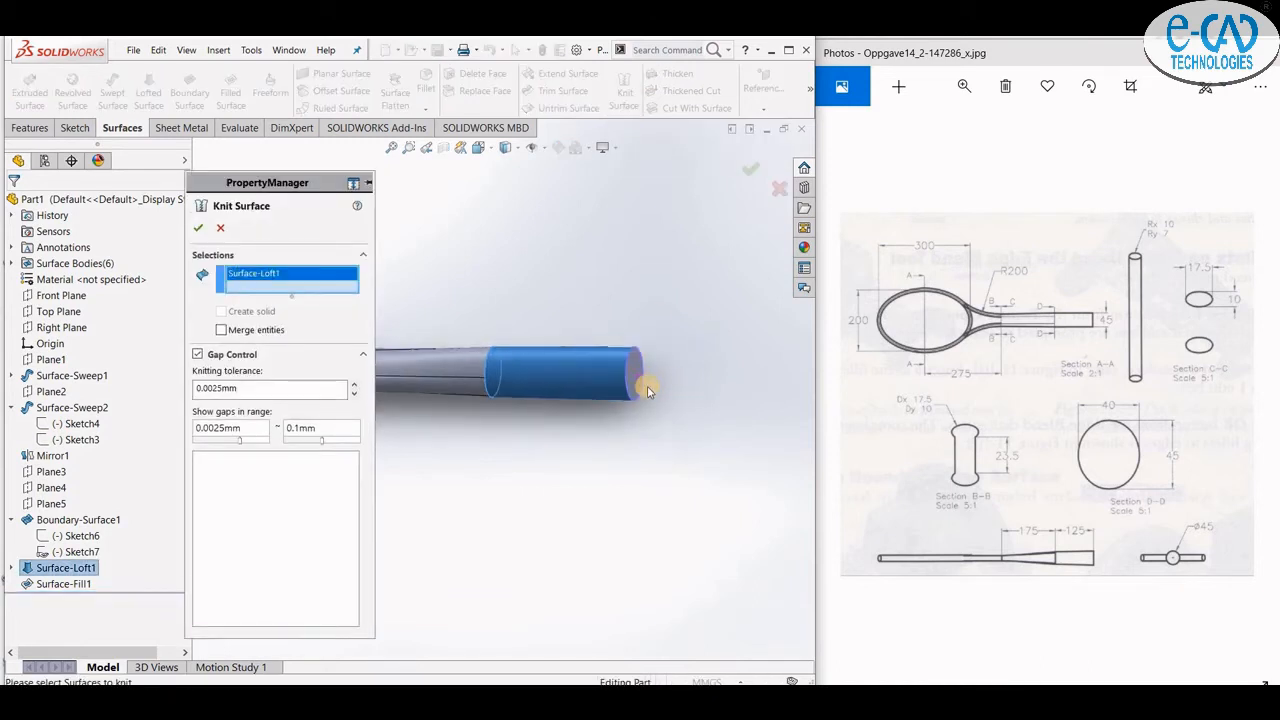
left_click(633, 369)
left_click(441, 373)
scroll(591, 429, "up", 3)
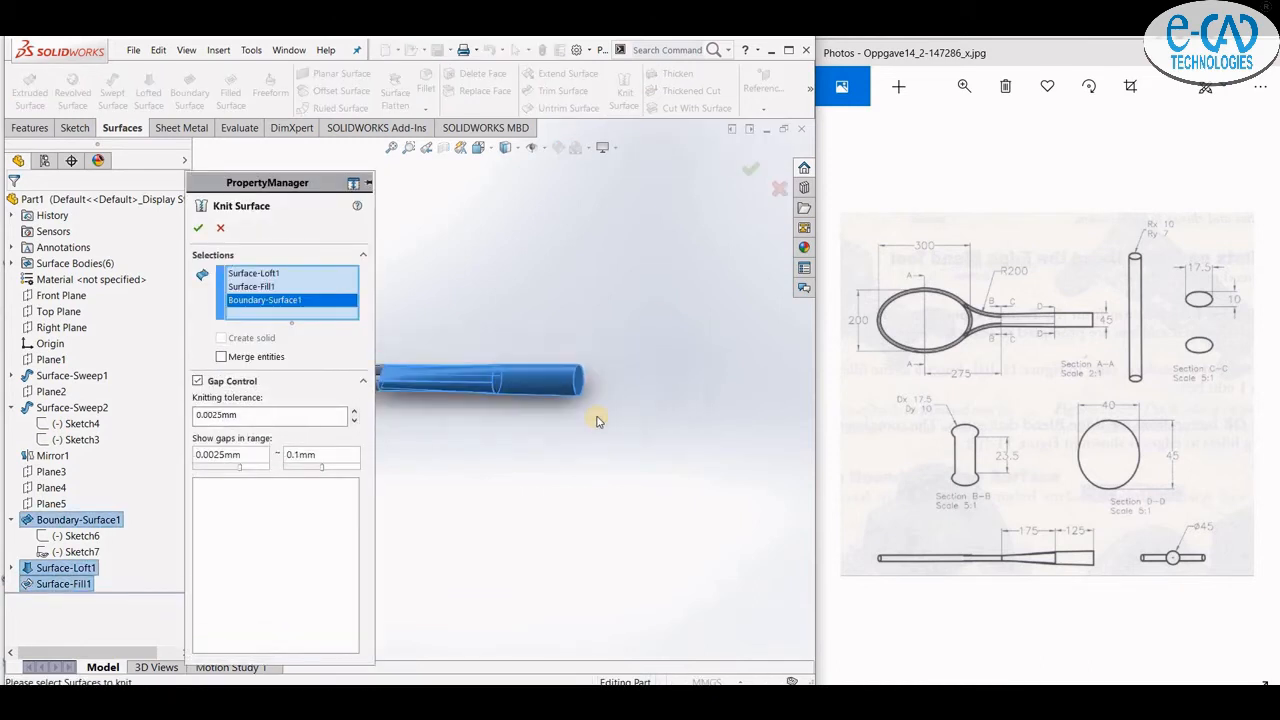
- Try adding the neck surfaces to the knit, remove them again, and complete the knit with only the three handle surfaces
scroll(560, 405, "down", 3)
left_click(580, 412)
left_click(570, 392)
left_click(528, 400)
right_click(298, 340)
left_click(318, 366)
right_click(289, 328)
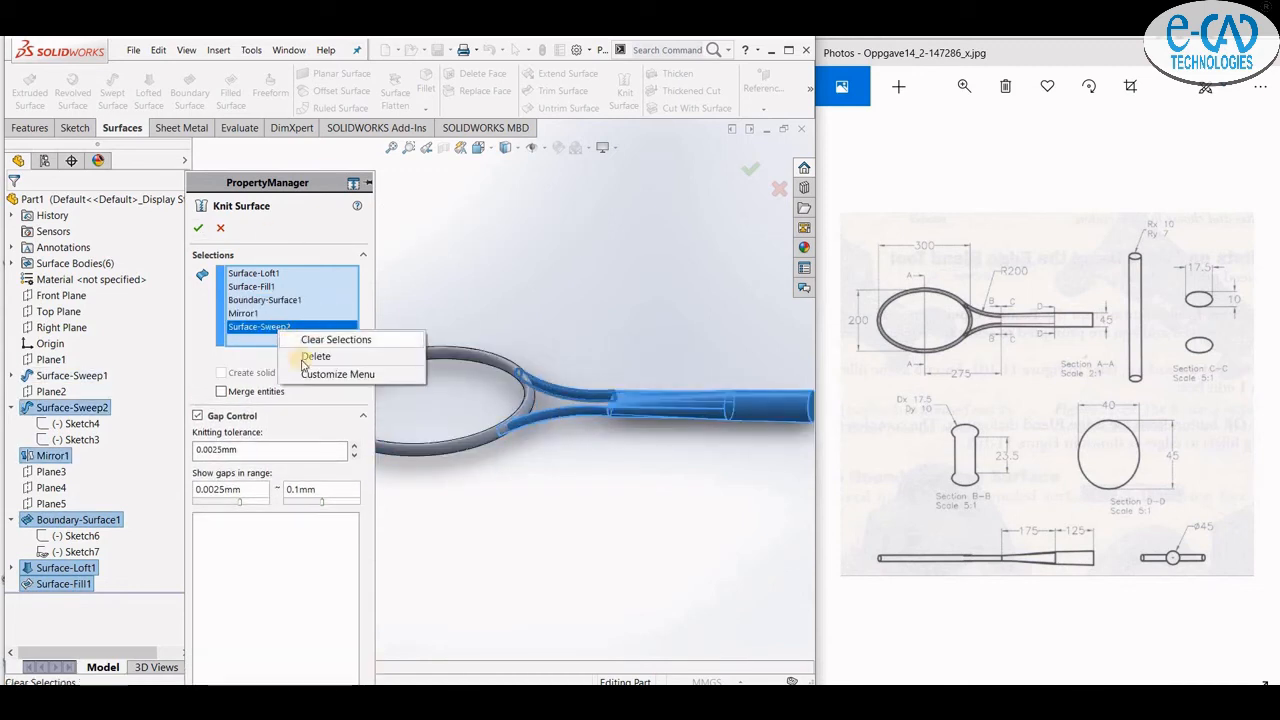
left_click(304, 364)
right_click(289, 314)
scroll(745, 367, "down", 2)
middle_click_drag(745, 367, 408, 517)
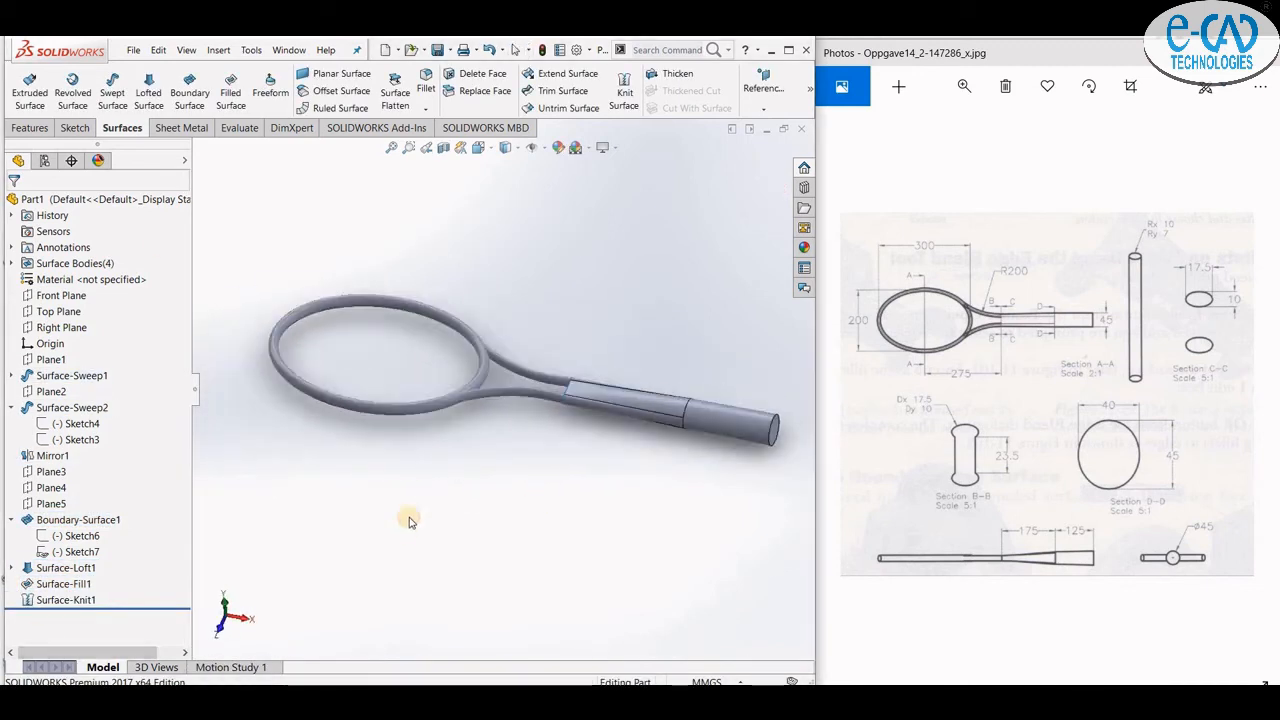
- Start editing the whole part's appearance and browse to the painted car finishes
left_click_drag(193, 389, 125, 389)
right_click(69, 199)
left_click(574, 514)
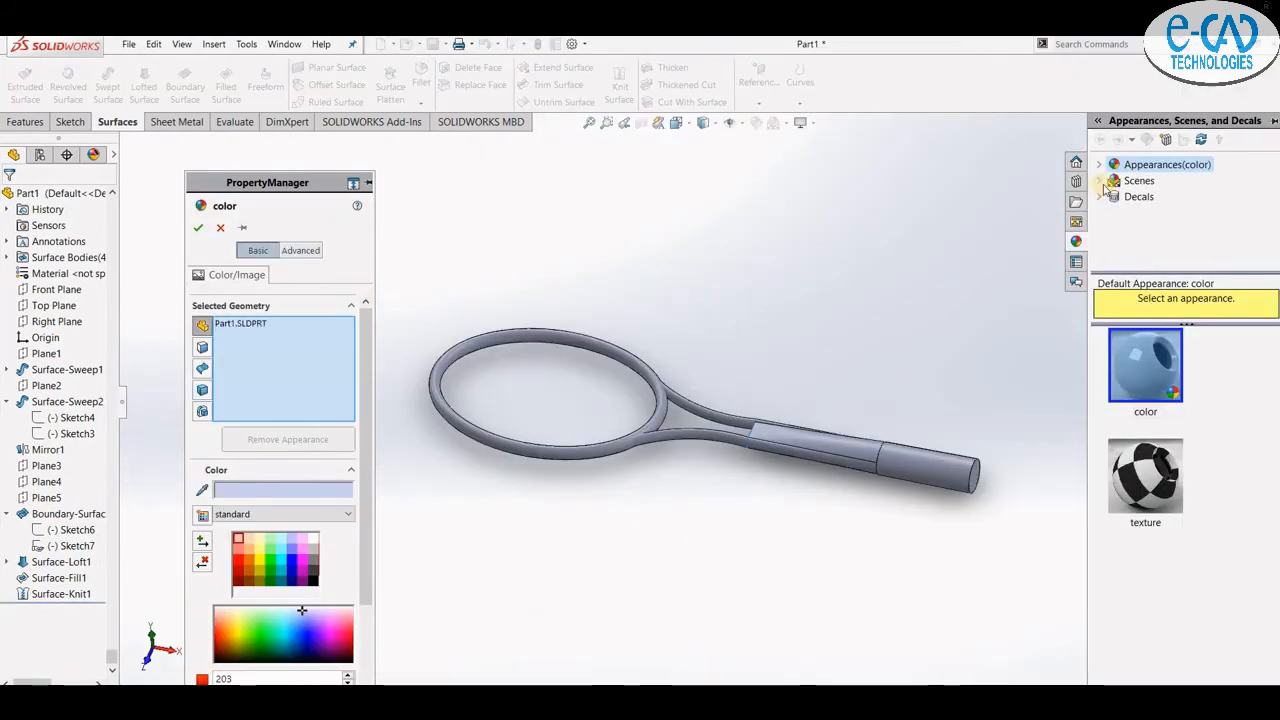
left_click(1098, 164)
scroll(1126, 247, "down", 2)
left_click(1161, 180)
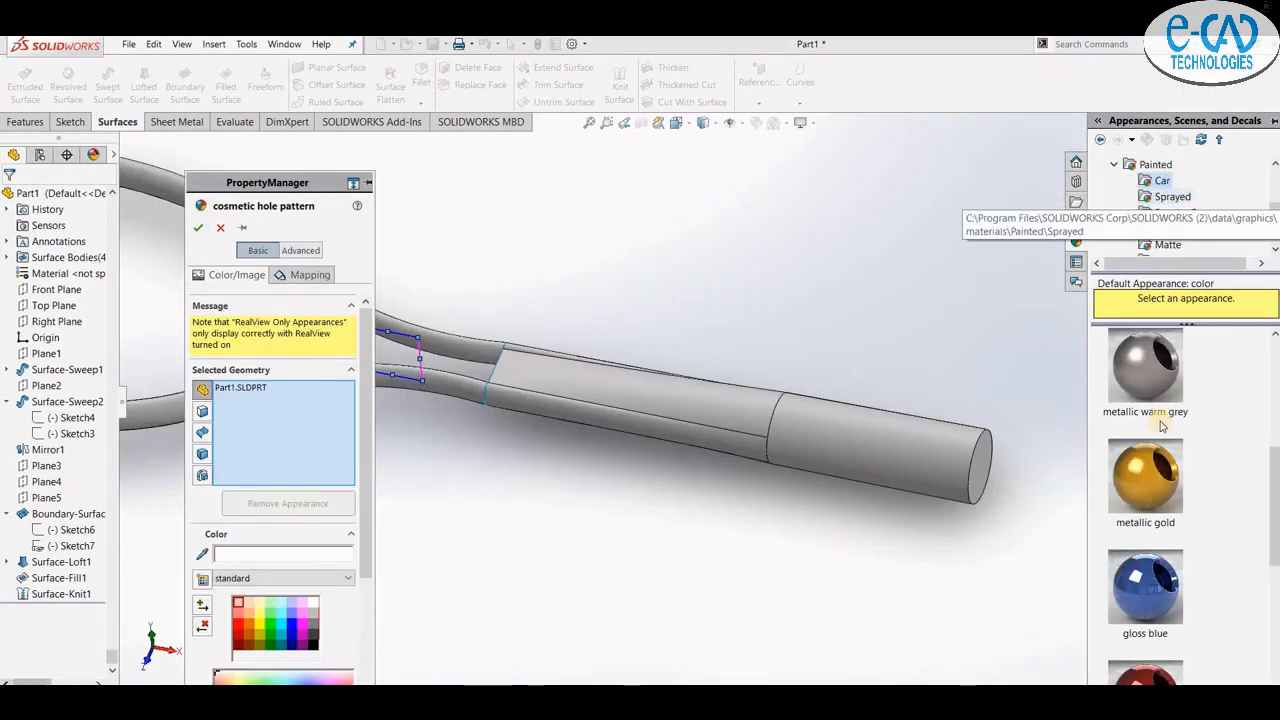
- Try the candy apple red car paint on the whole part
scroll(1145, 475, "down", 3)
left_click(1145, 475)
scroll(1145, 475, "up", 3)
left_click(1140, 482)
left_click(1147, 586)
scroll(1151, 587, "down", 3)
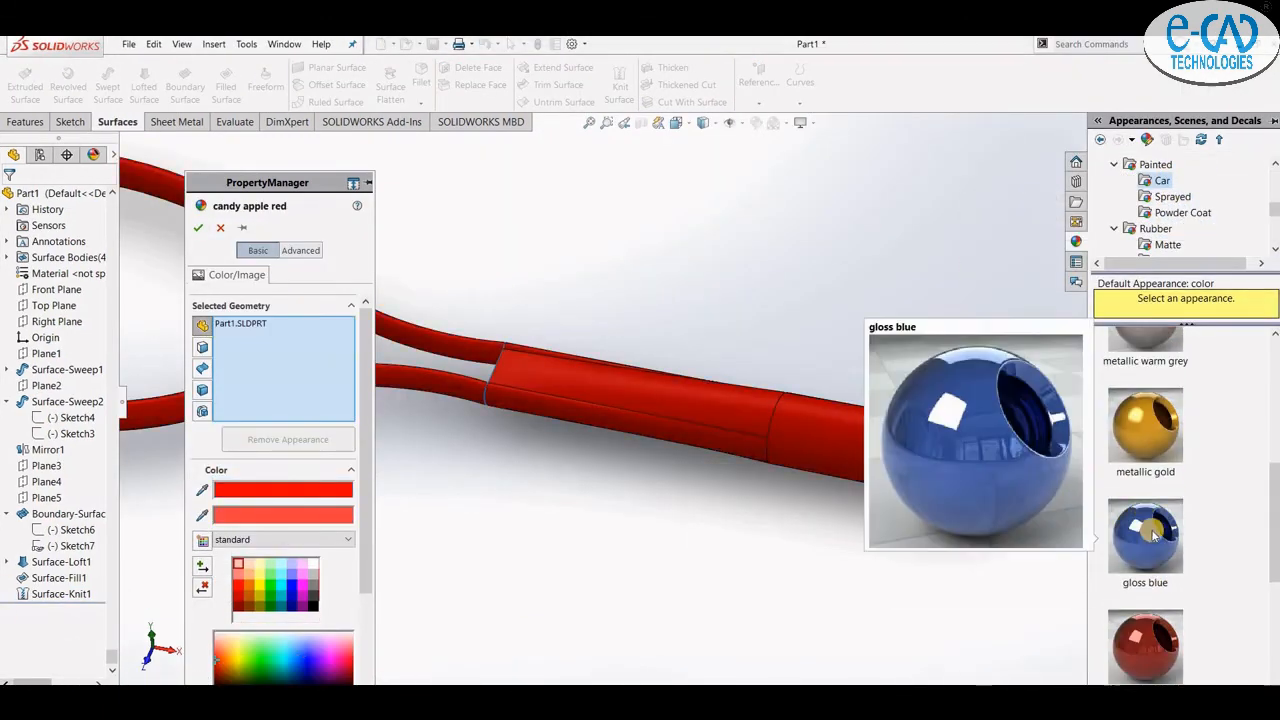
- Apply the gloss blue car paint to the whole part and accept the appearance
left_click(1146, 614)
scroll(780, 366, "up", 3)
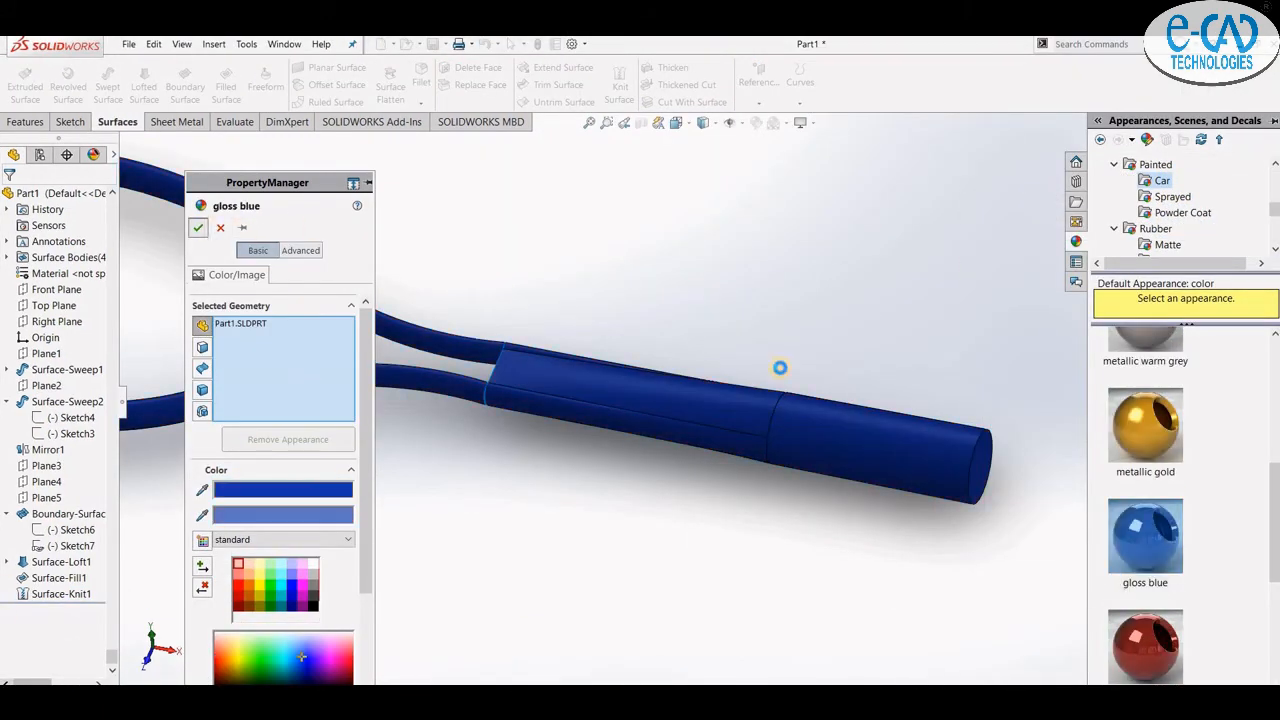
key("Return")
- Replace the default scene with a dark backdrop behind the racket
left_click(768, 244)
left_click(780, 122)
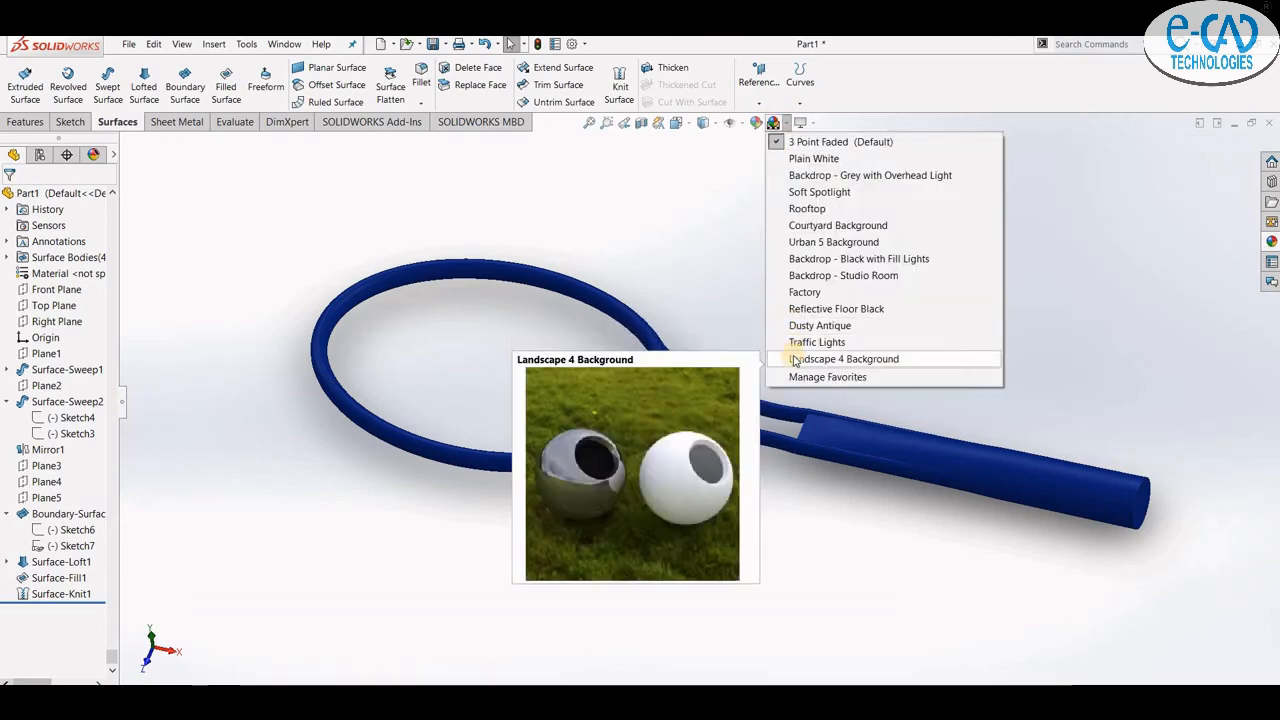
left_click(845, 357)
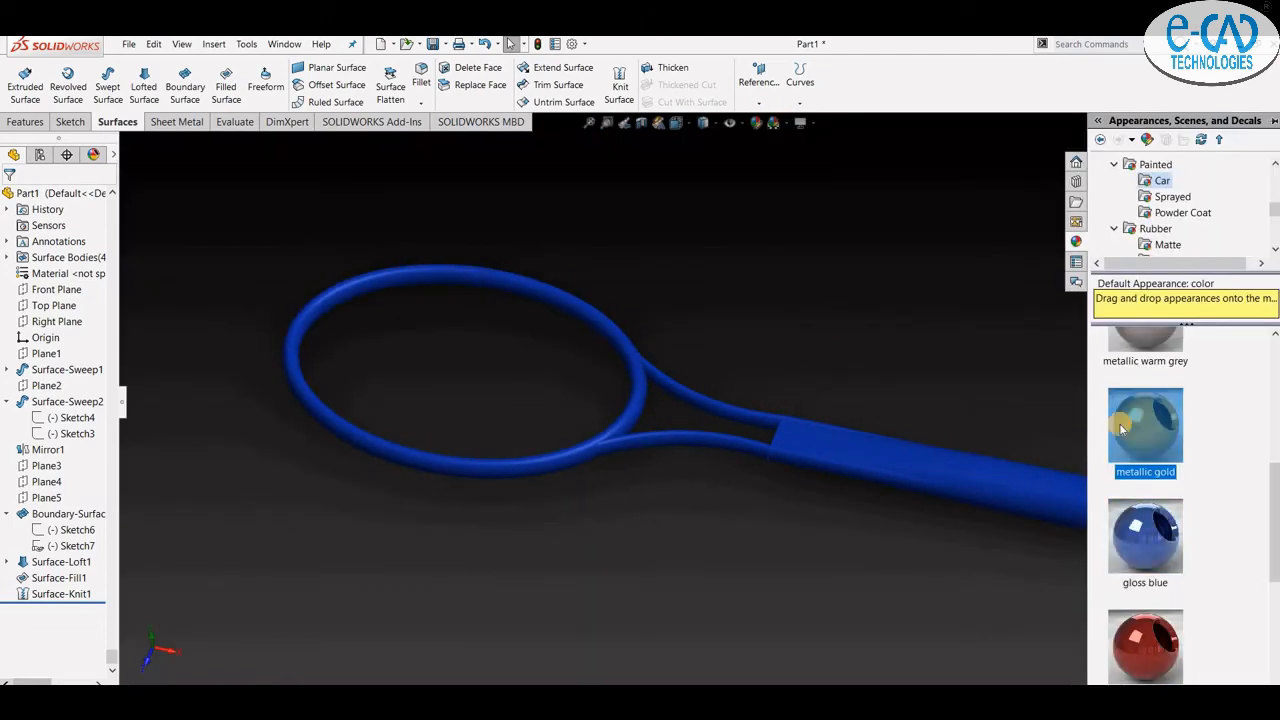
- Apply the metallic gold car paint to the racket
left_click_drag(1122, 428, 786, 371)
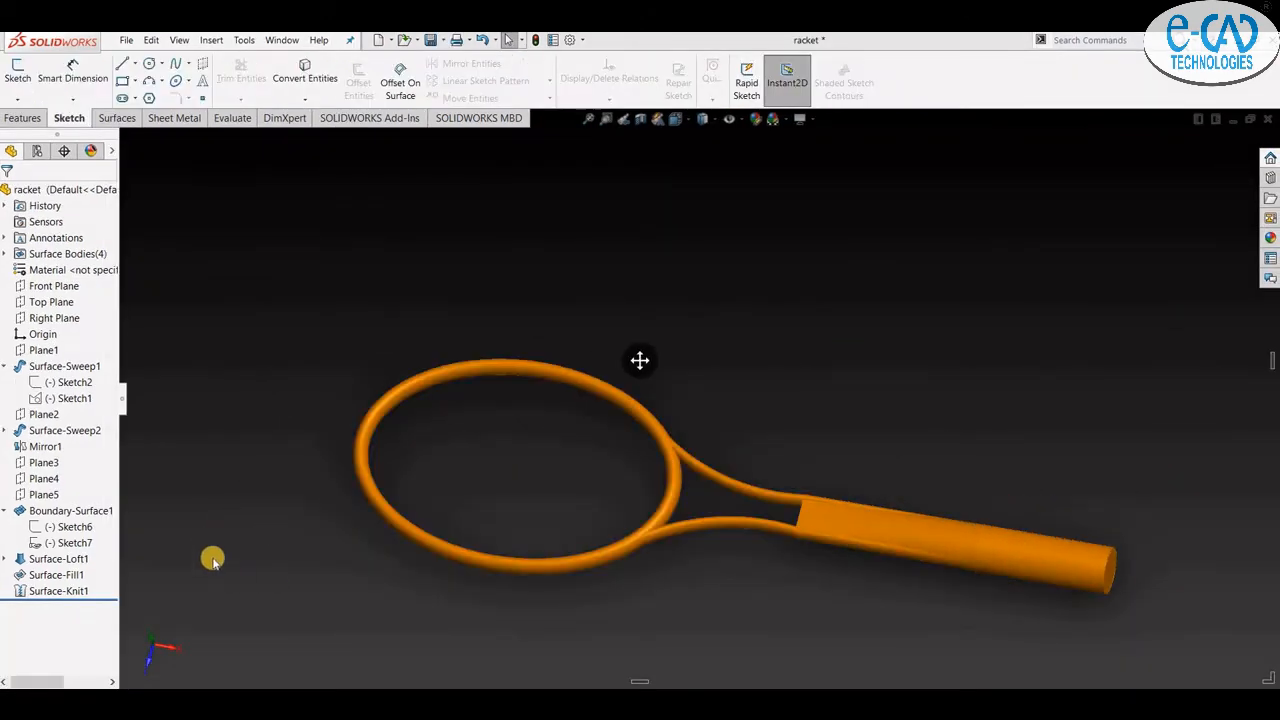
- Sketch a horizontal midpoint line on the Top Plane, centred on the origin and reaching about 176 mm to each side along the racket's axis
left_click(60, 302)
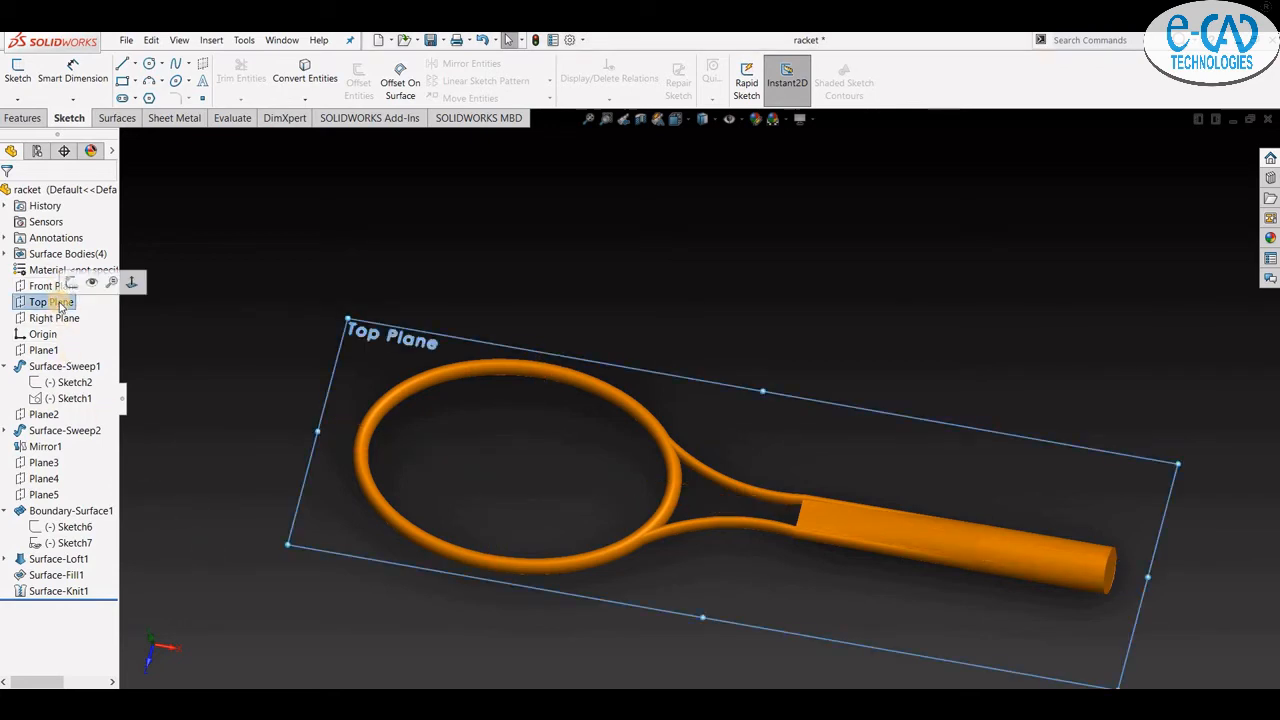
left_click(127, 282)
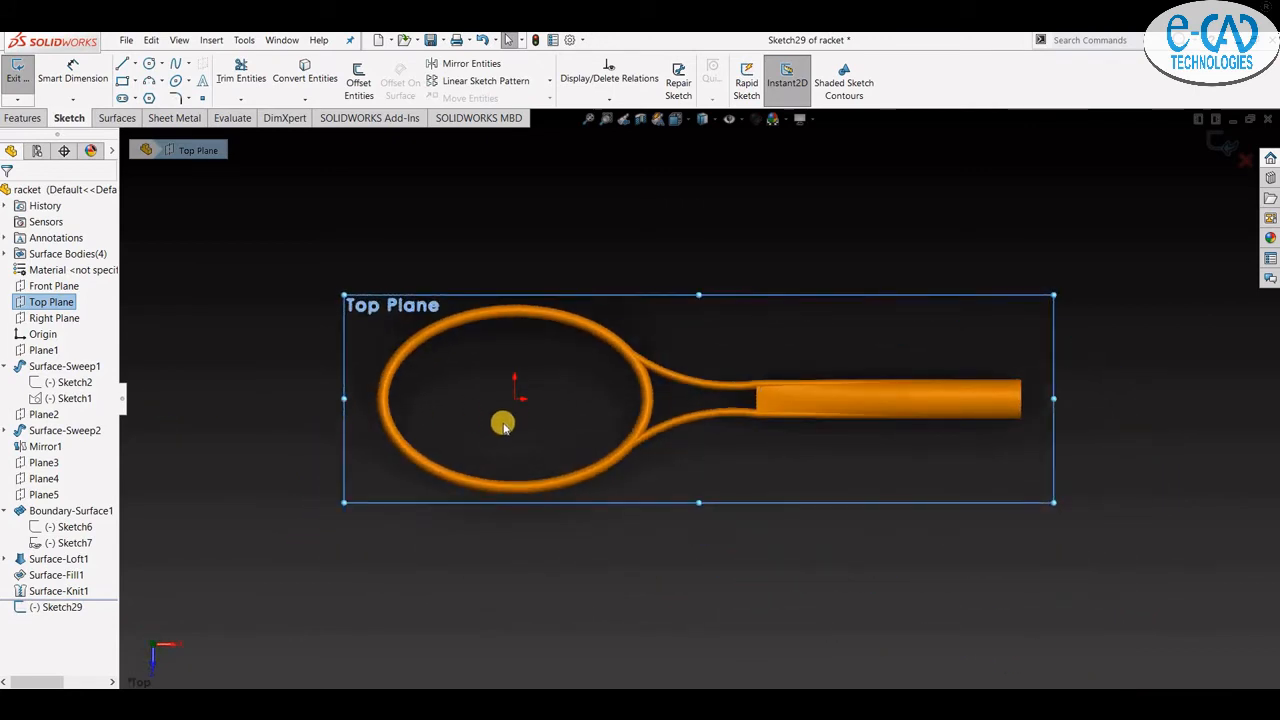
scroll(502, 425, "down", 2)
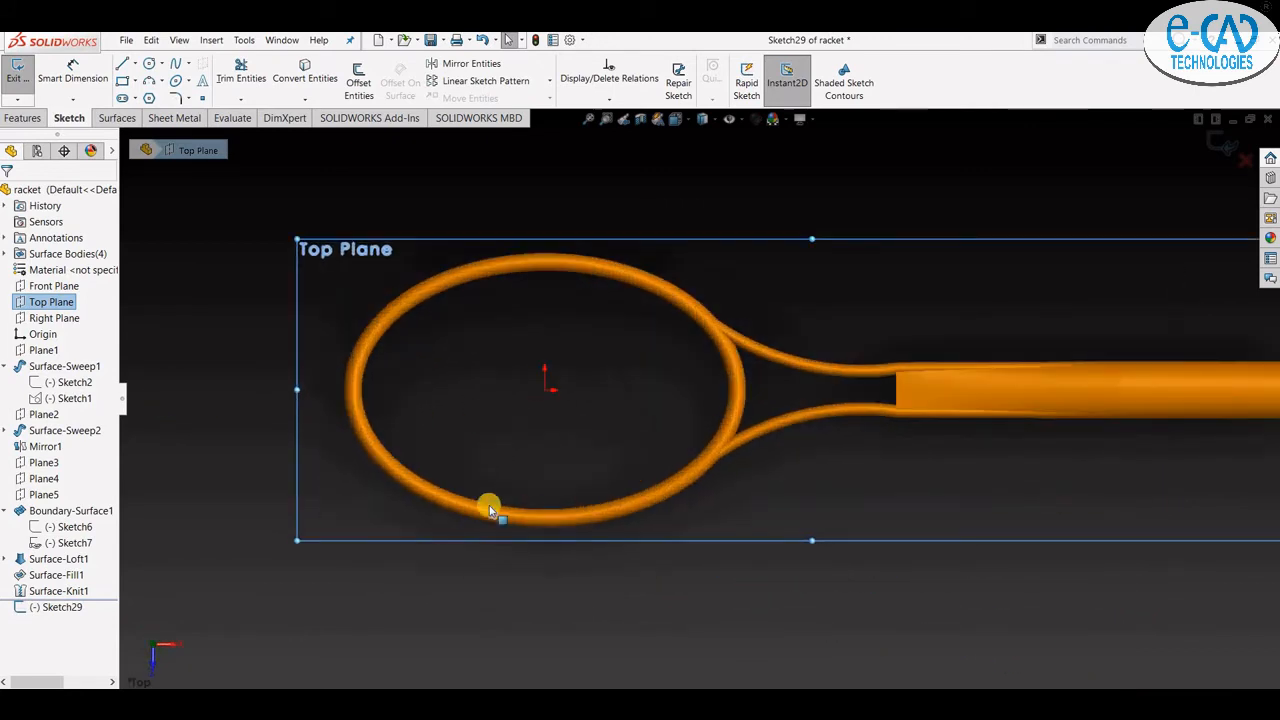
left_click(137, 66)
left_click(145, 111)
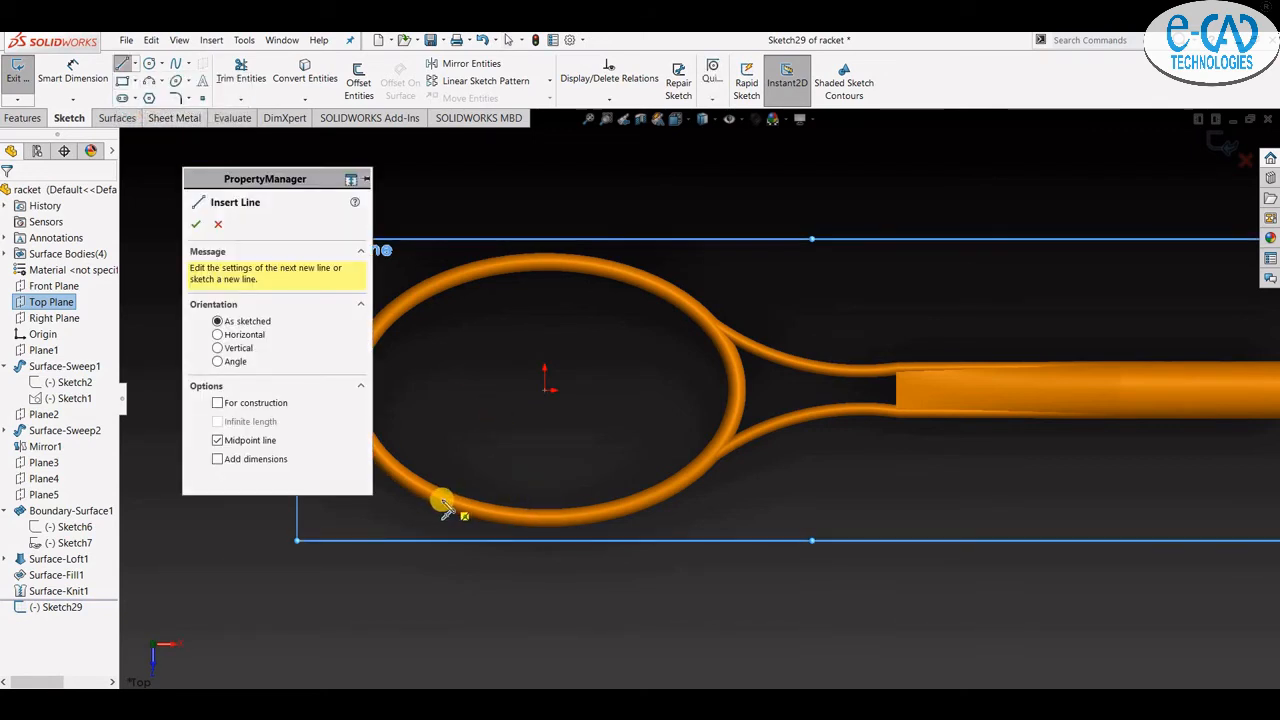
scroll(603, 500, "up", 2)
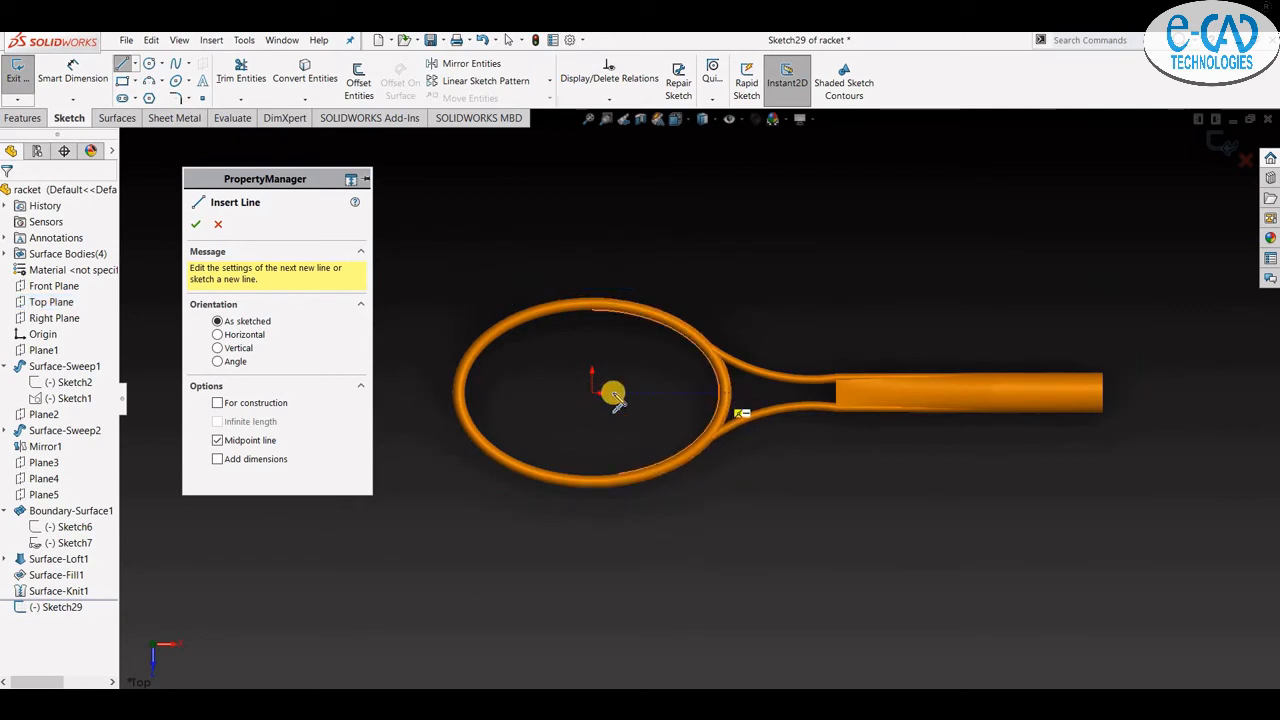
left_click(594, 397)
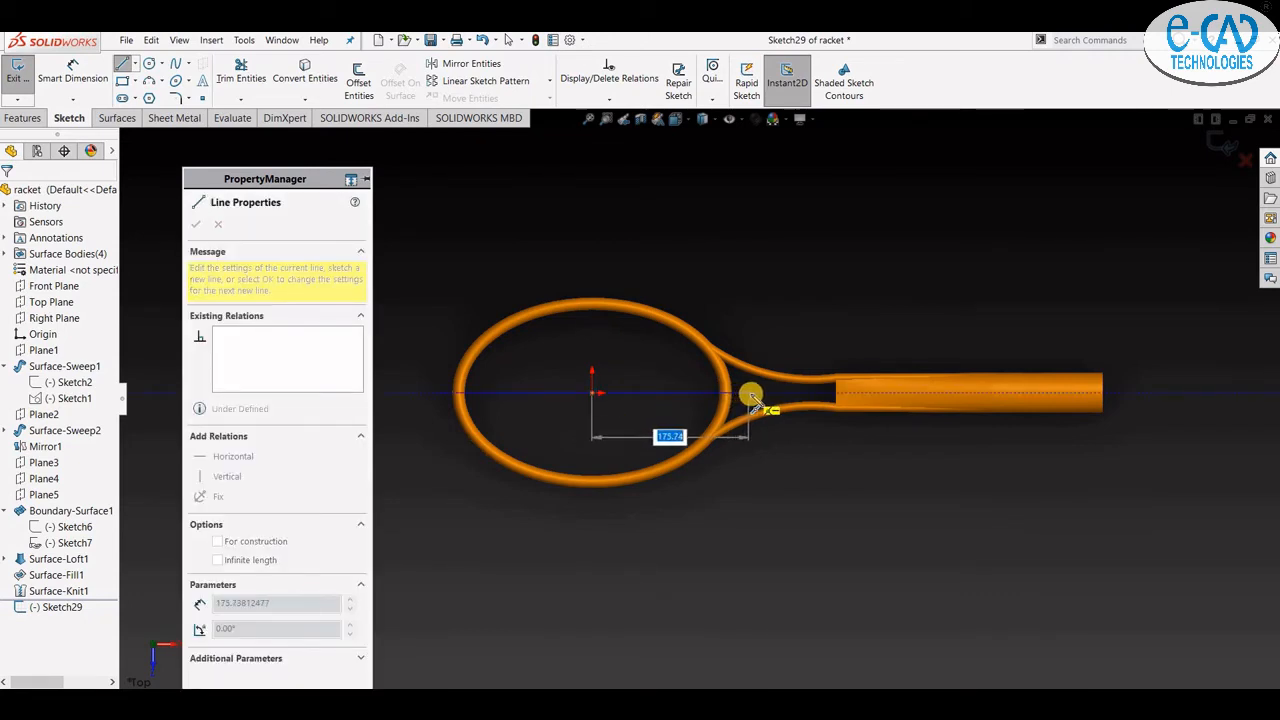
left_click(751, 395)
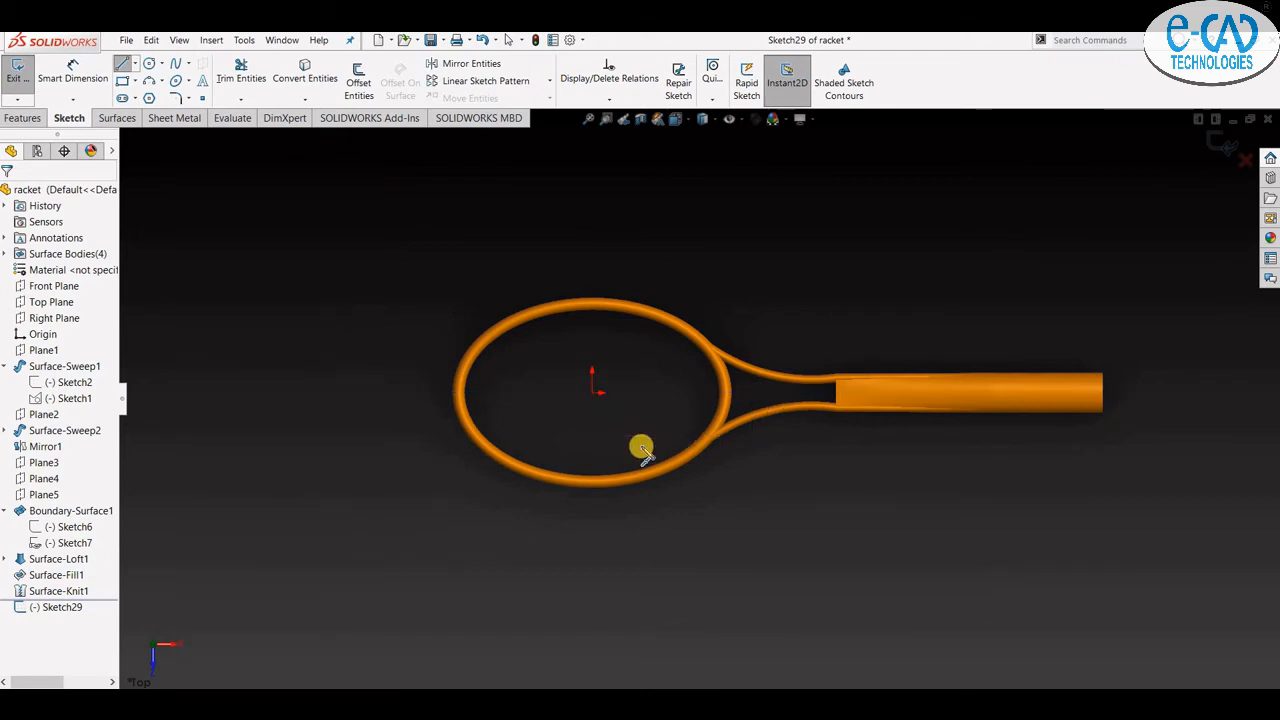
- Sweep a solid string with a 3 mm circular profile along the lengthwise line
left_click(44, 122)
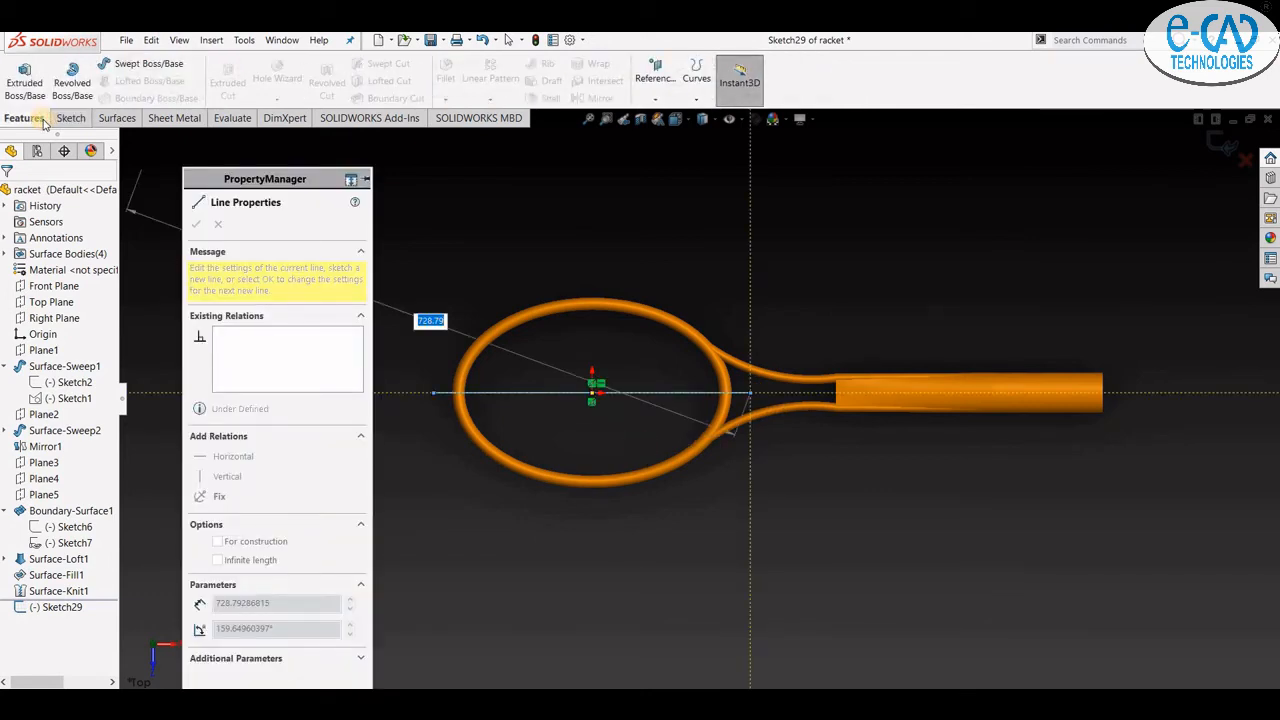
left_click(141, 63)
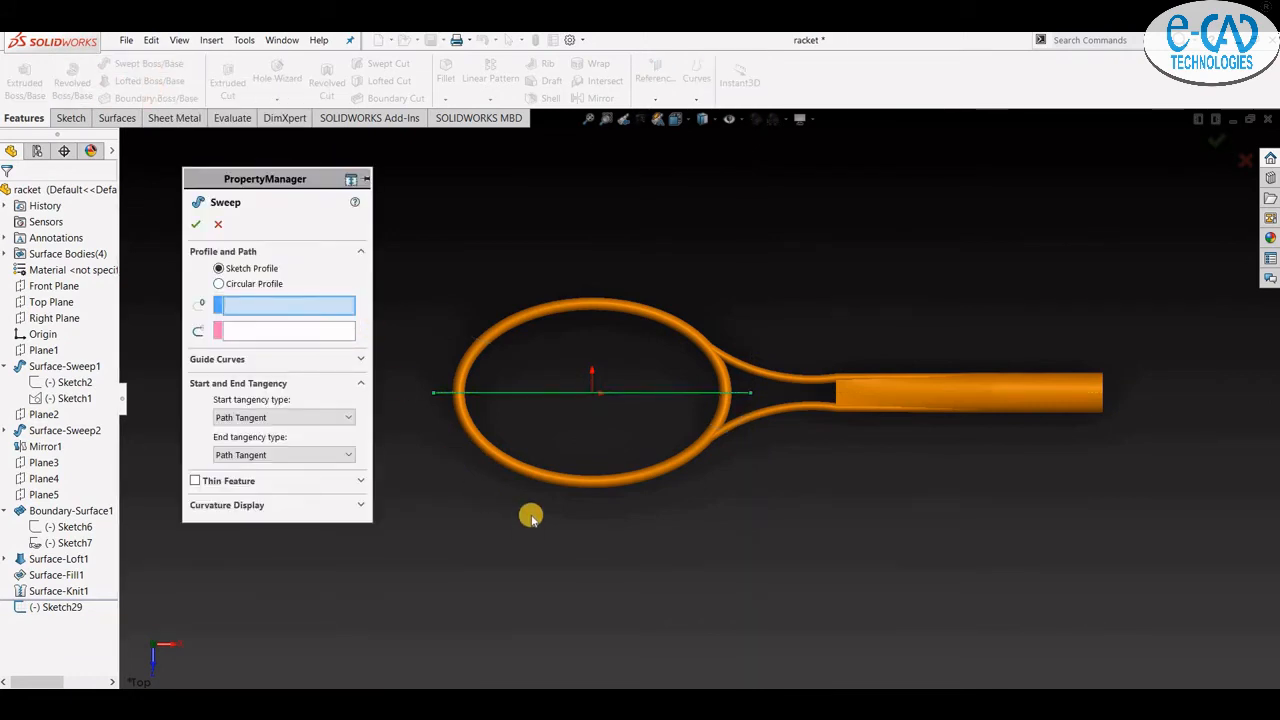
scroll(531, 376, "up", 5)
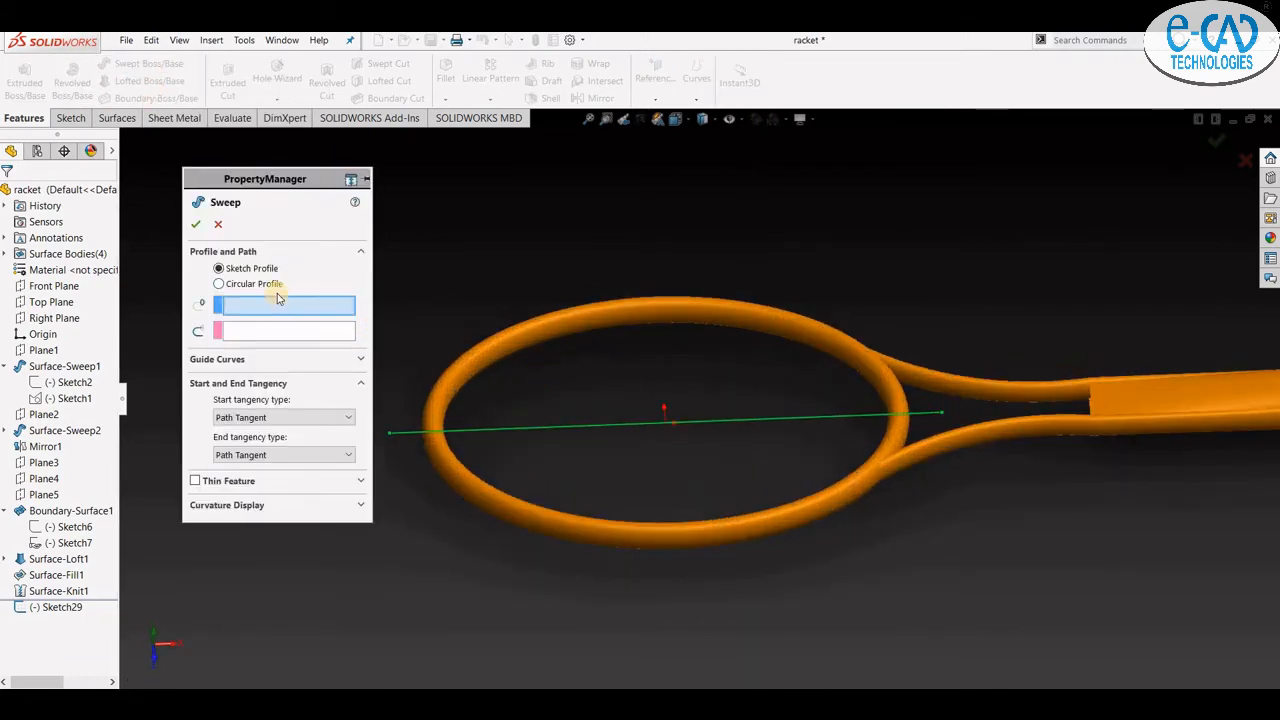
left_click(265, 285)
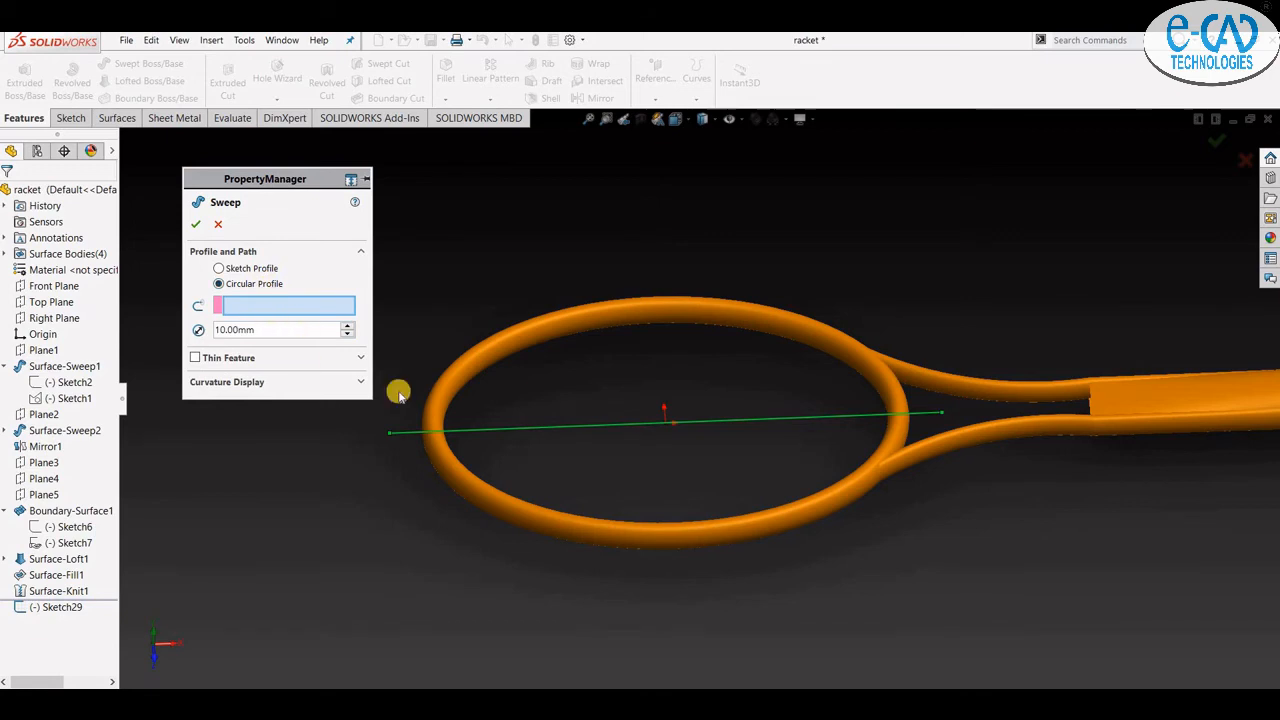
left_click(474, 433)
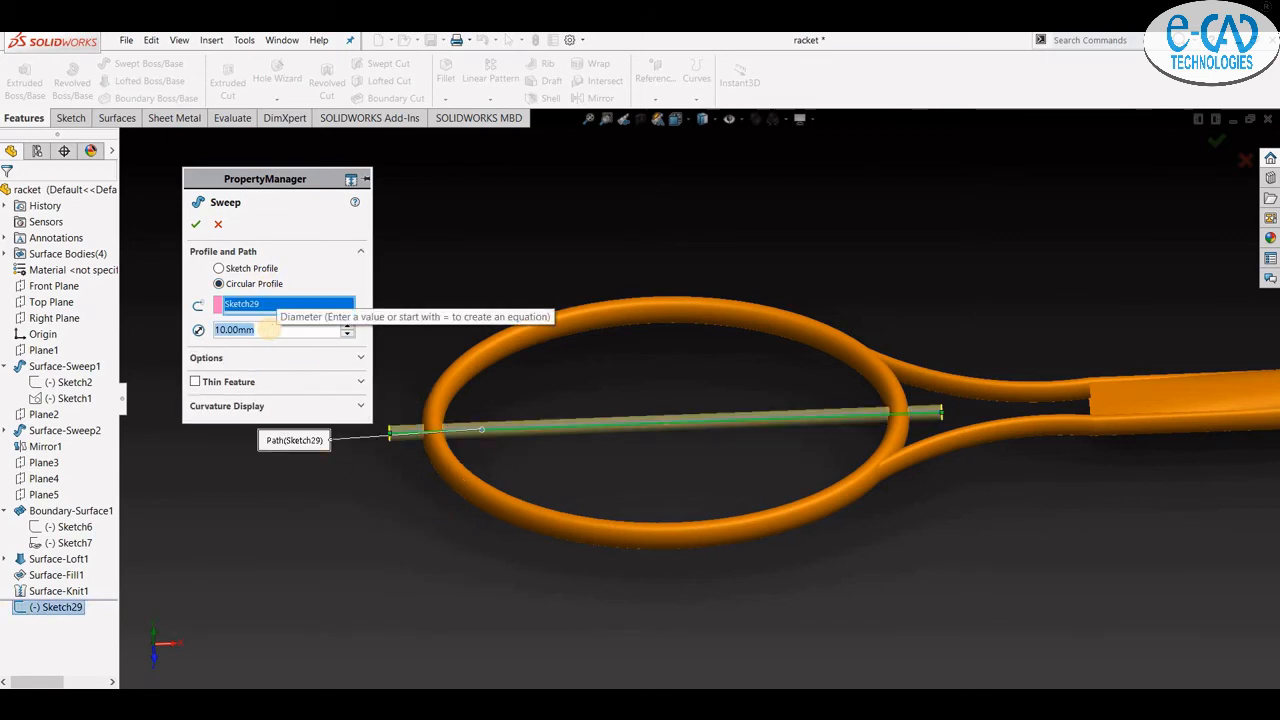
type("3")
key("Return")
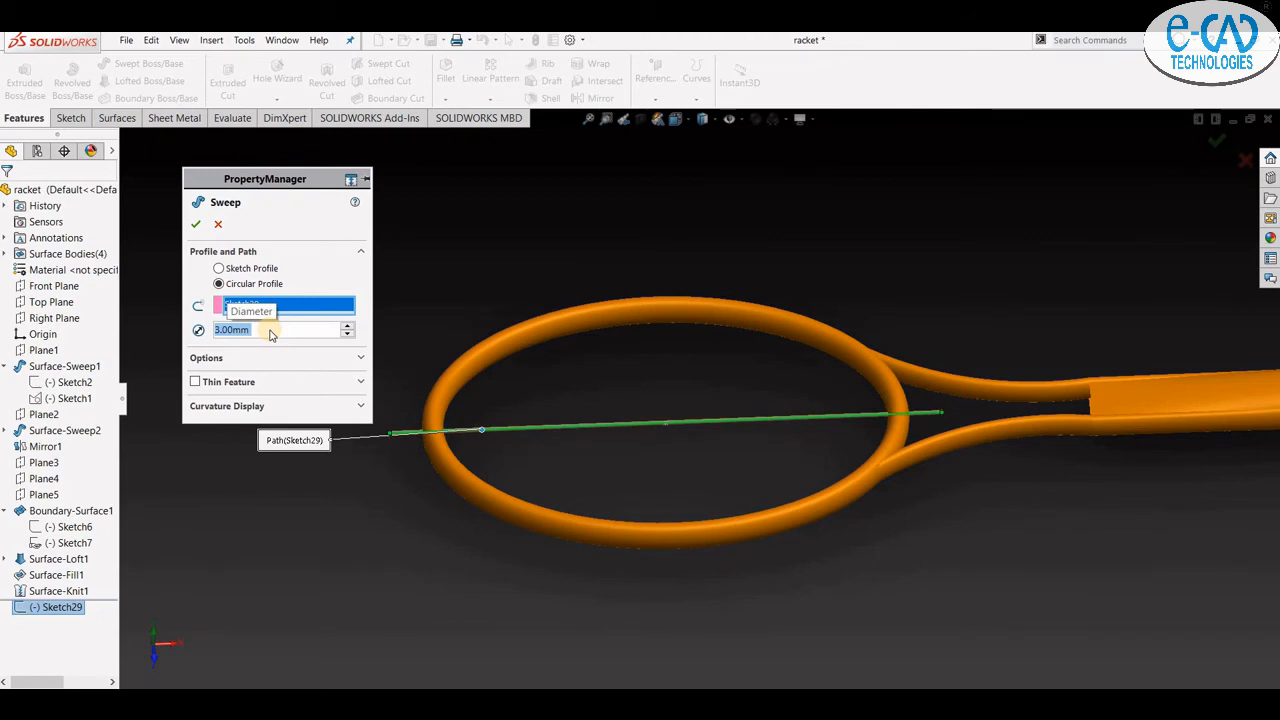
left_click(195, 227)
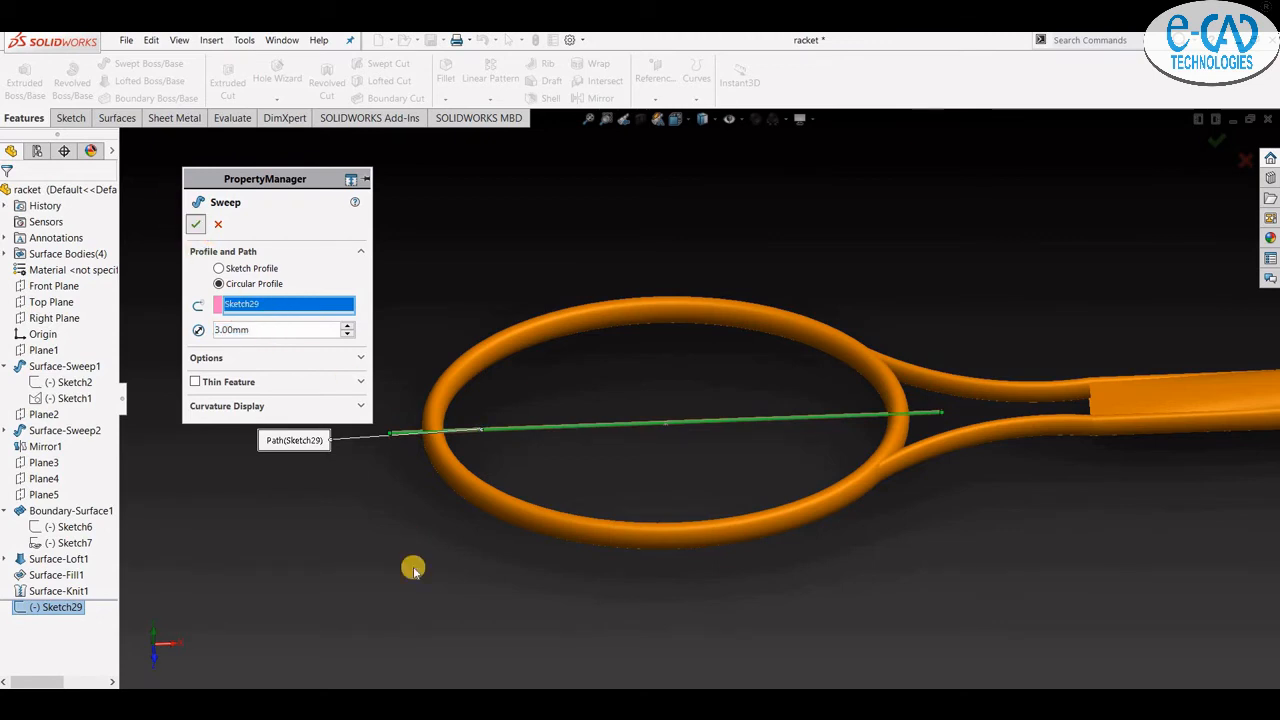
- Set up a linear pattern whose first direction follows the handle's front edge instead of the string face, with 11 instances at 10 mm spacing
left_click(593, 427)
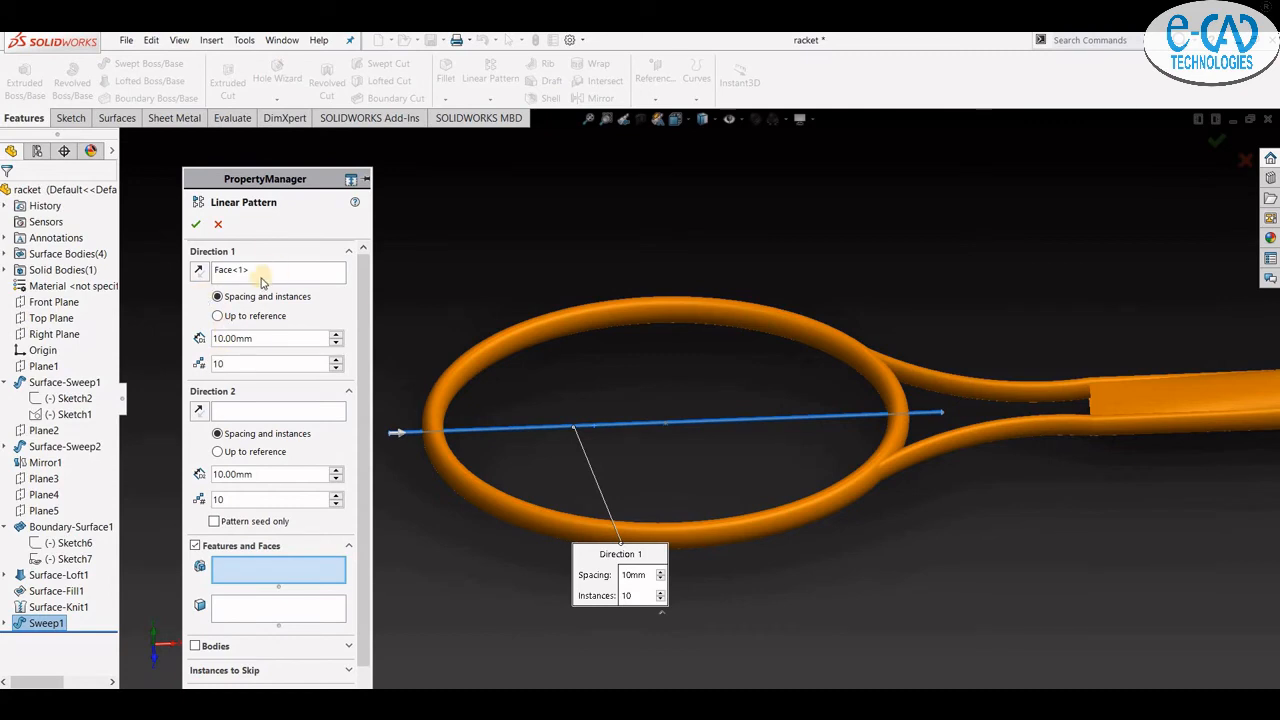
left_click(263, 281)
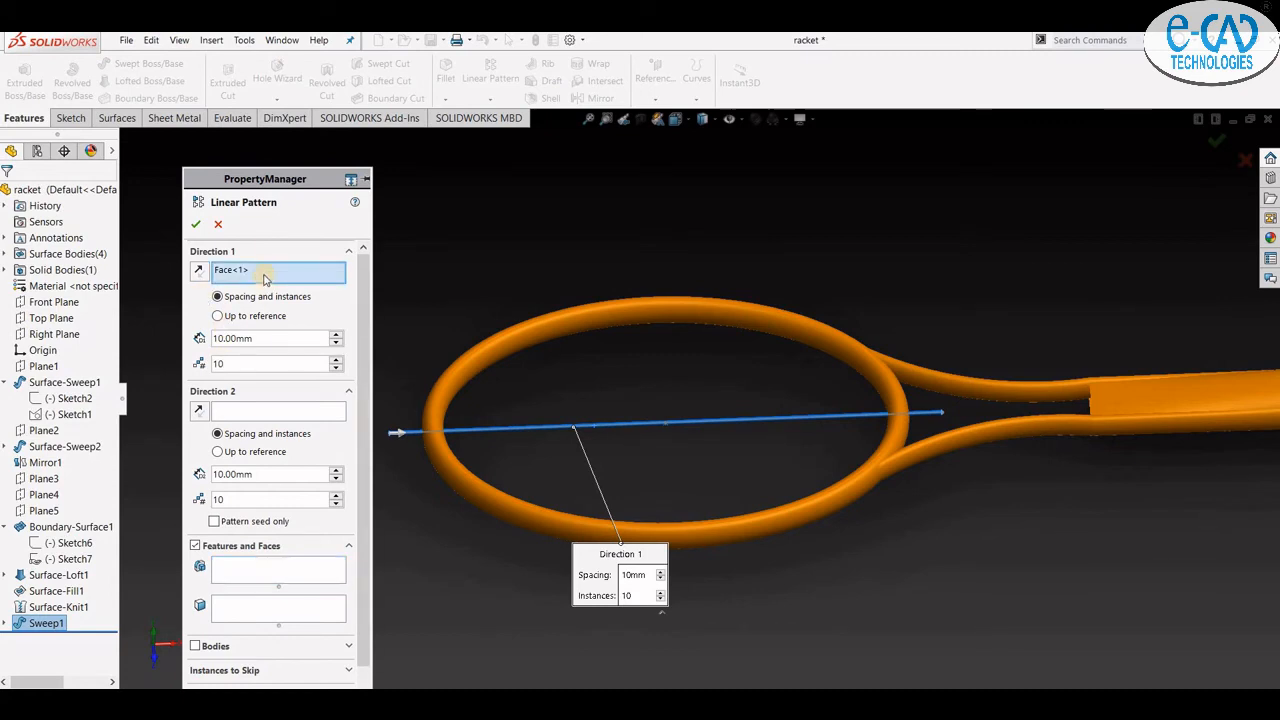
right_click(264, 277)
left_click(281, 300)
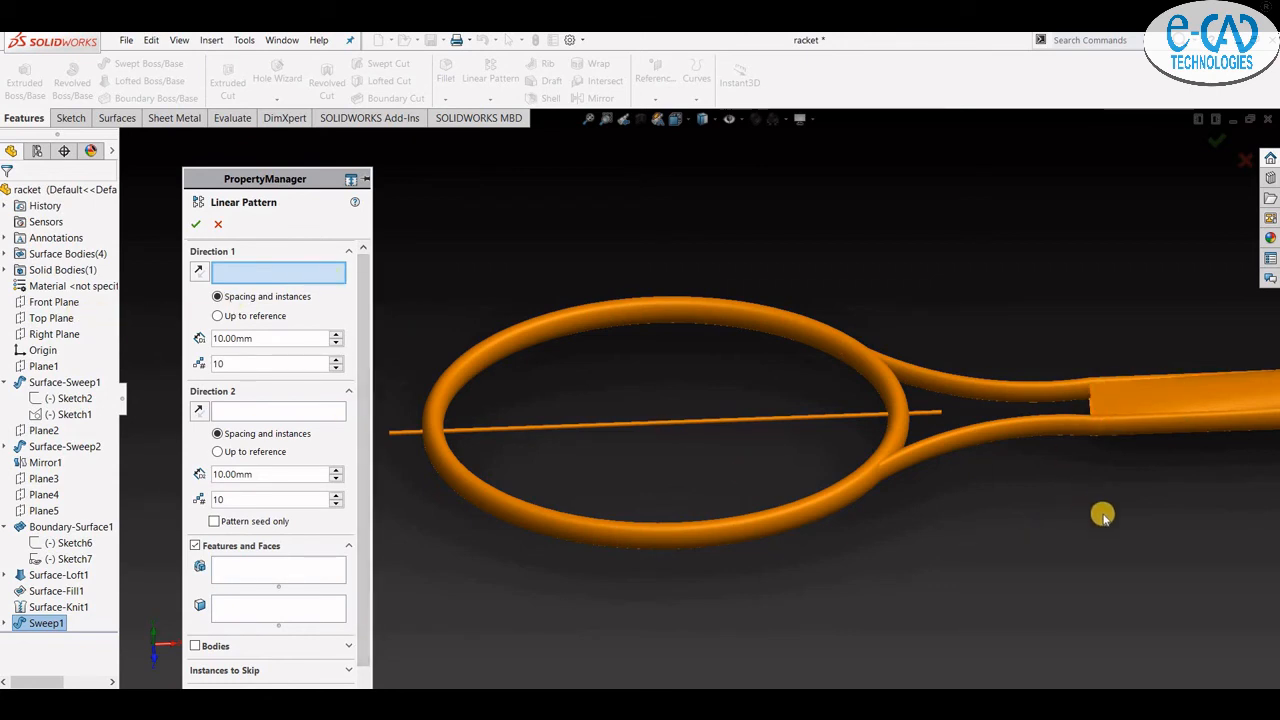
middle_click_drag(1100, 514, 1079, 402)
left_click(1077, 394)
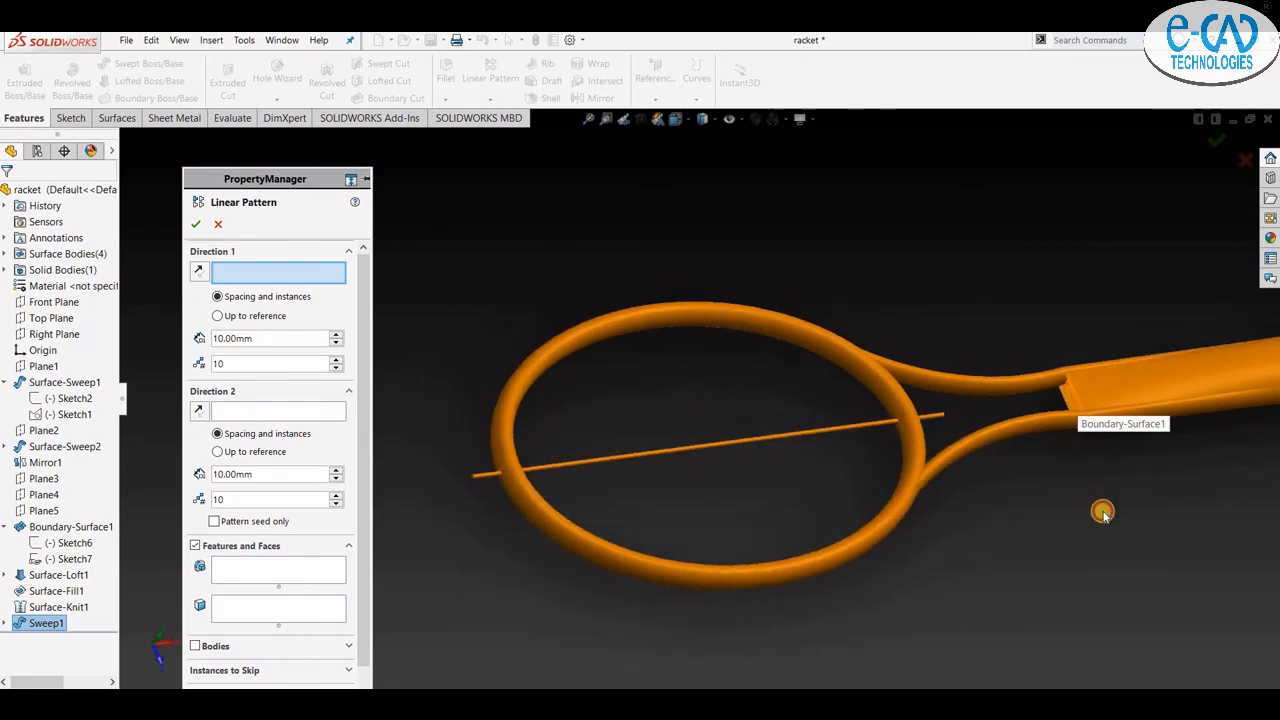
middle_click_drag(1020, 495, 484, 486)
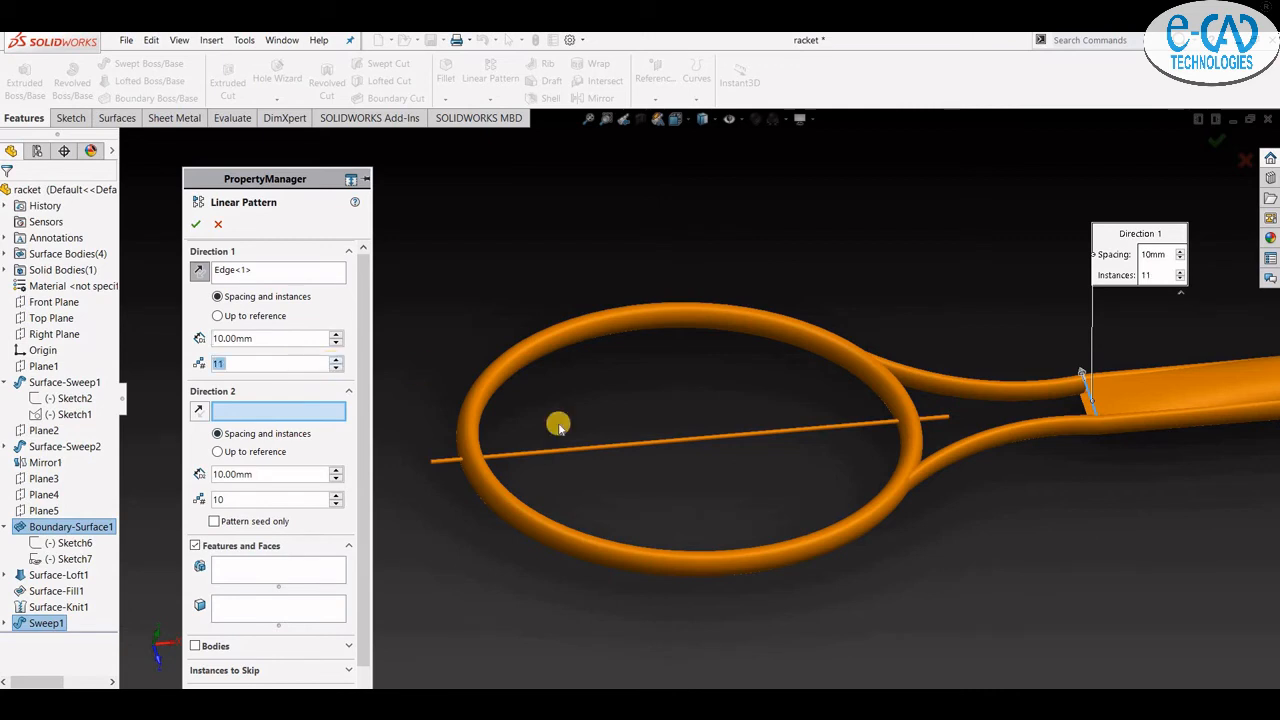
- Choose the swept string as the body to pattern and set the first direction to 10 instances
left_click(213, 647)
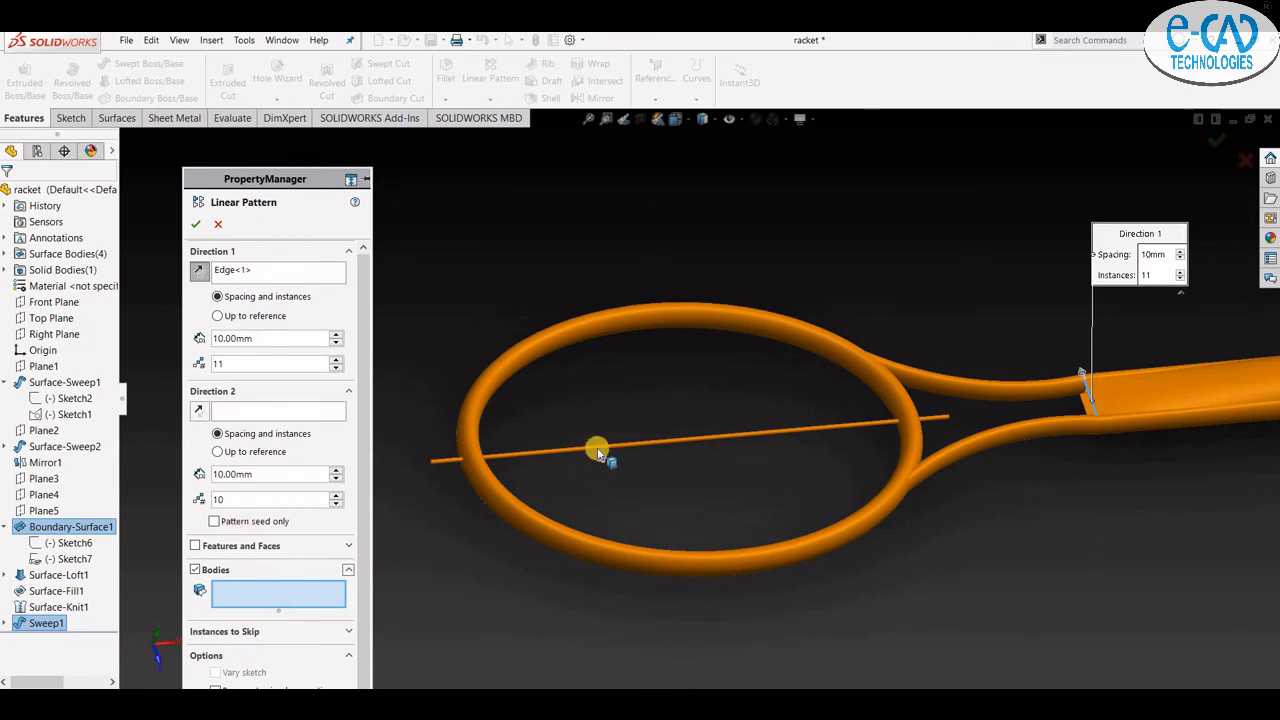
left_click(637, 450)
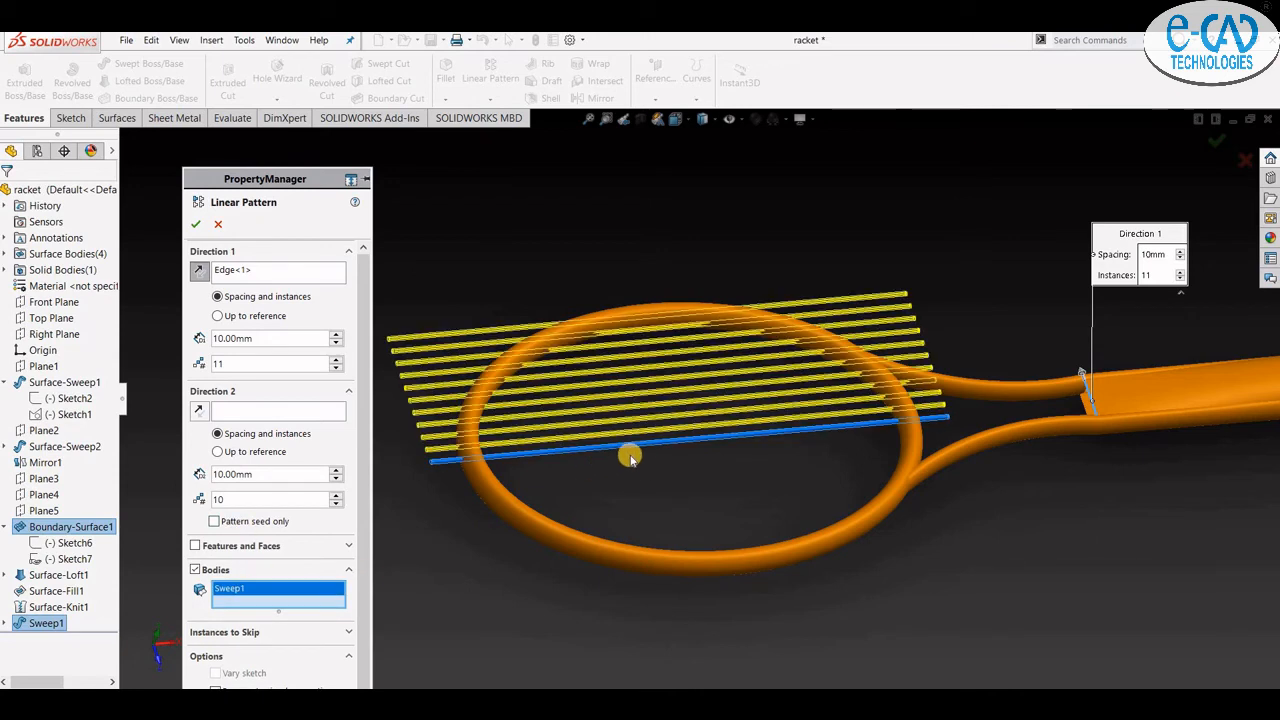
middle_click_drag(629, 459, 634, 343)
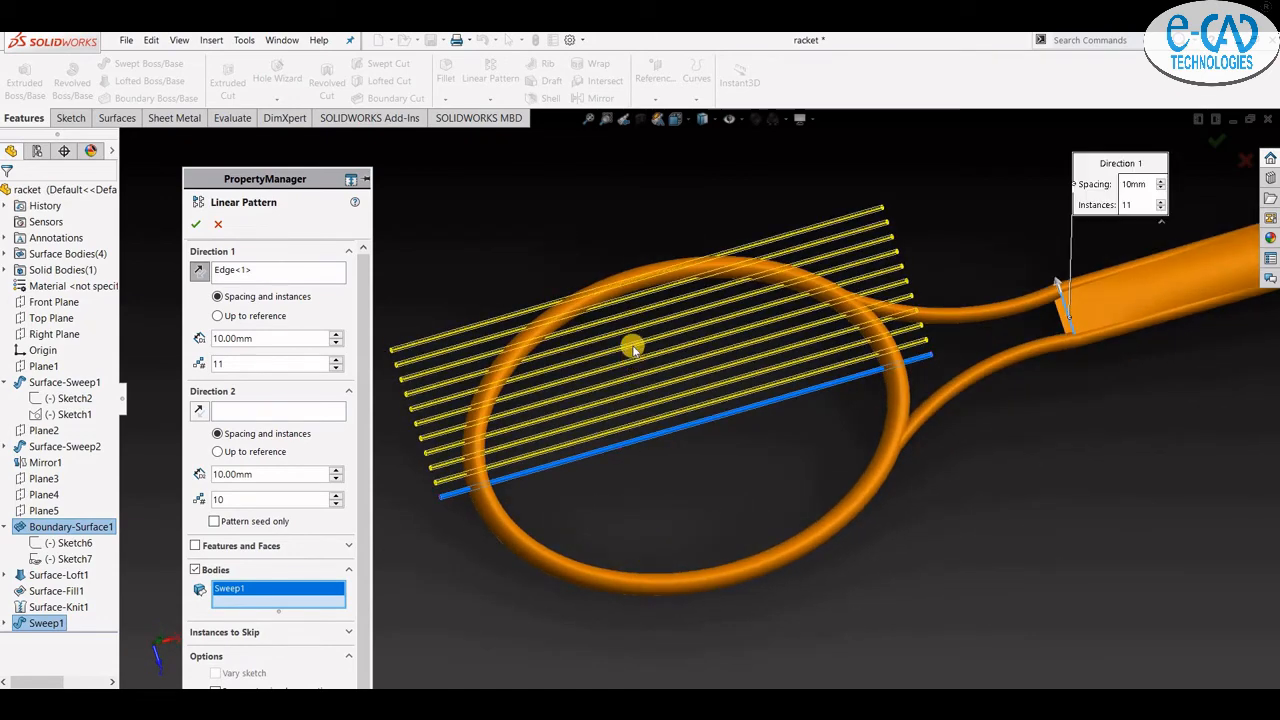
left_click(337, 368)
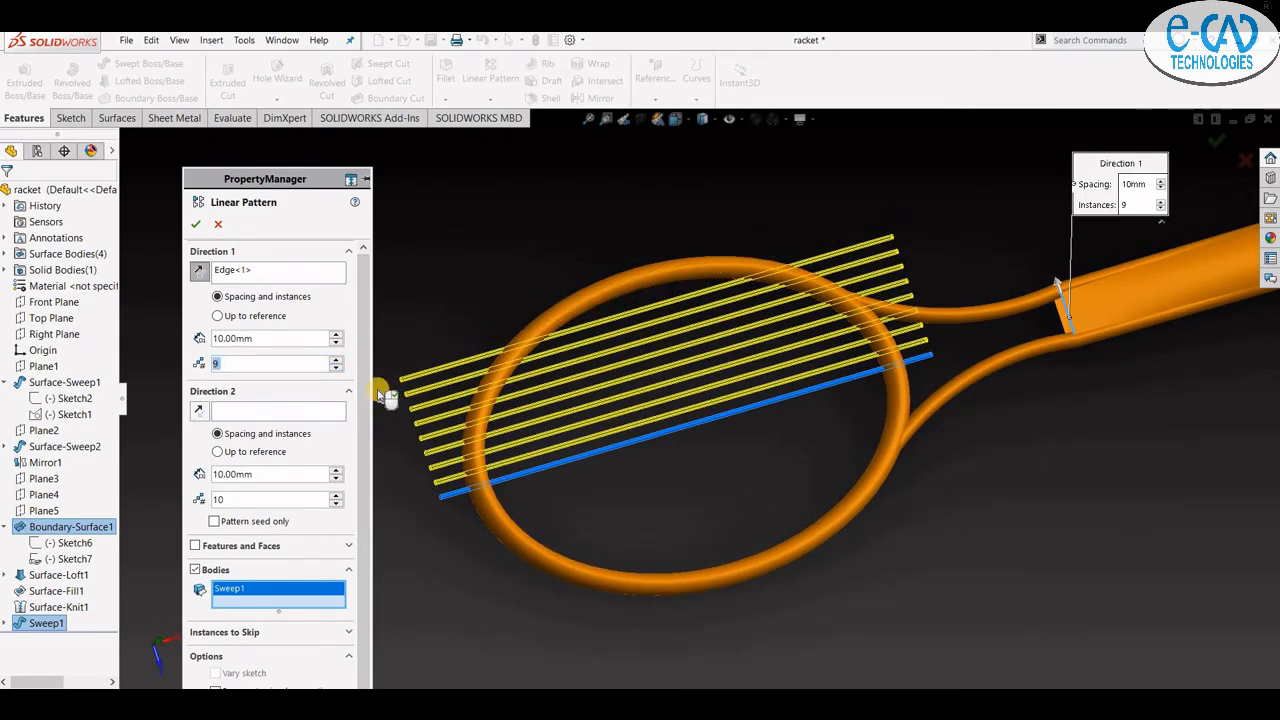
left_click(337, 367)
left_click(337, 359)
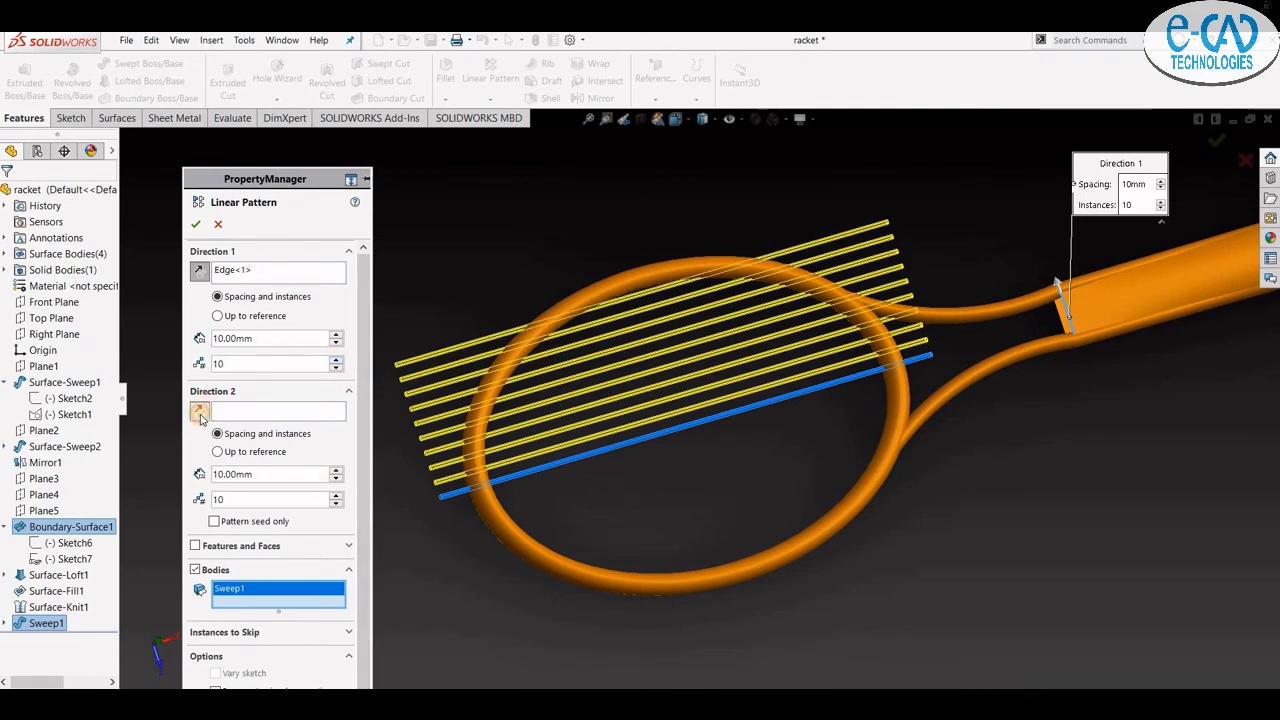
- Add a reversed second direction along the handle's front edge with 10 instances at 10 mm spacing, and create the string pattern
left_click(245, 413)
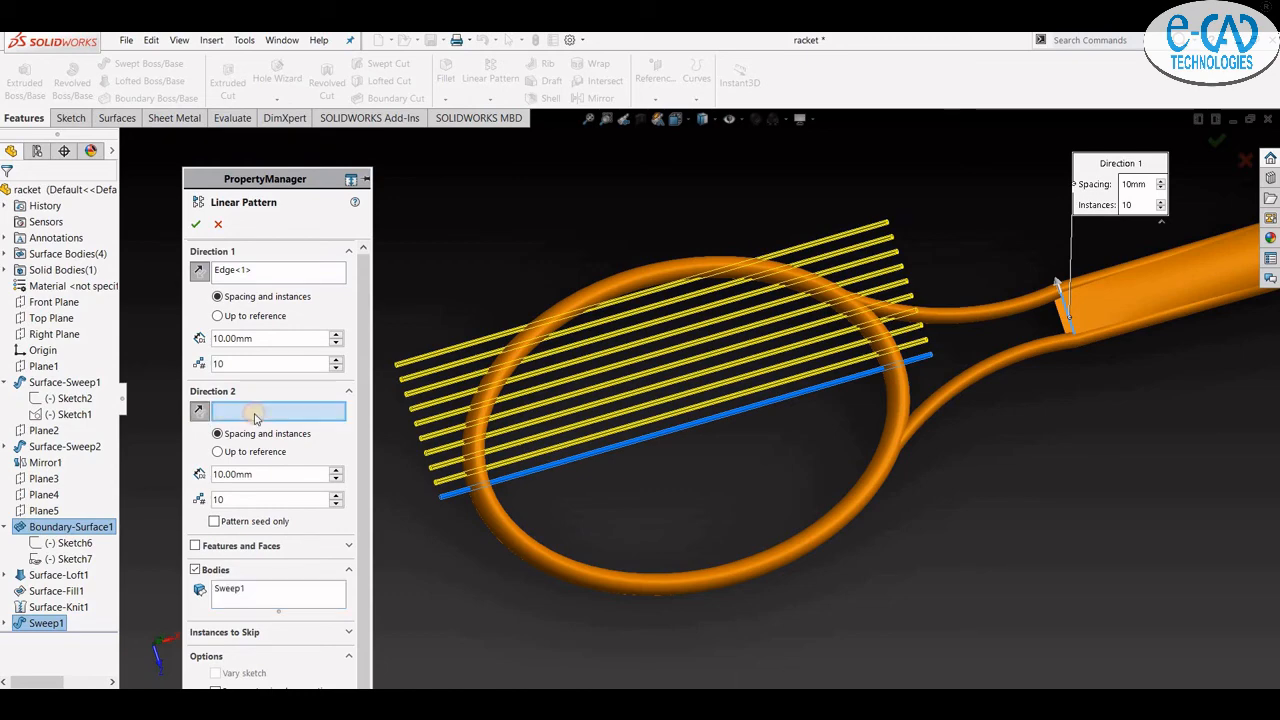
left_click(1062, 328)
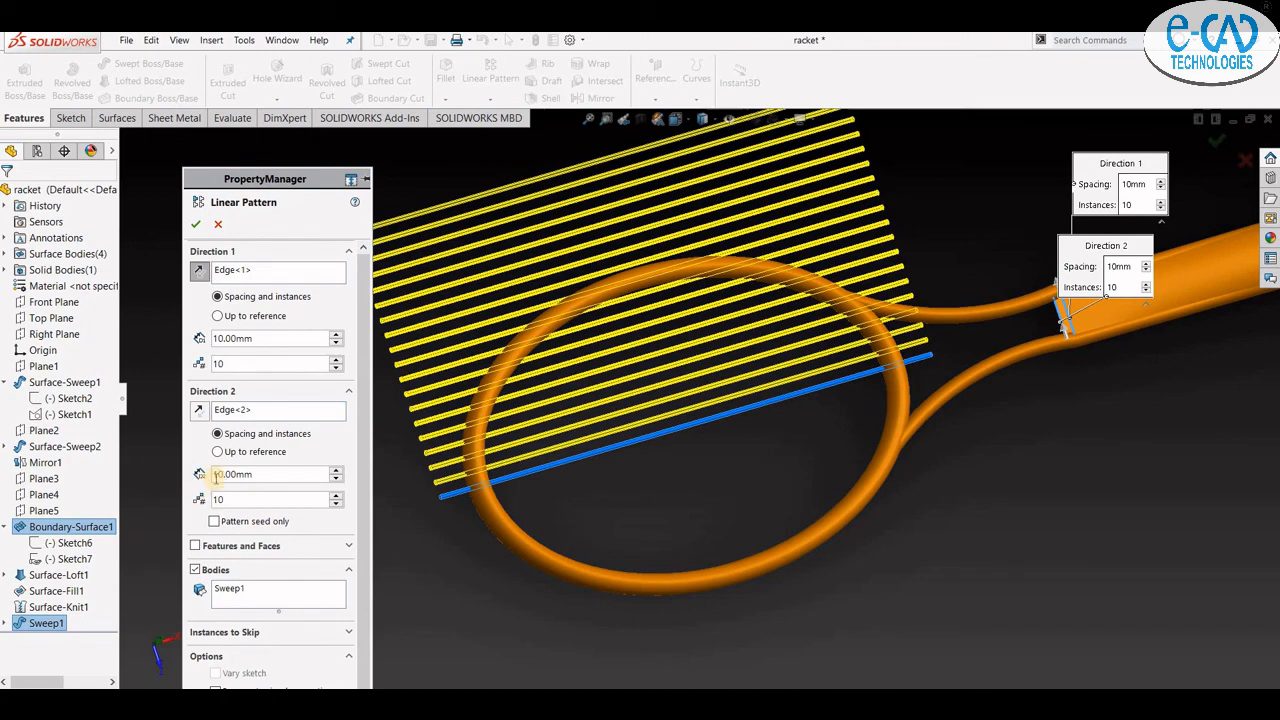
left_click(200, 411)
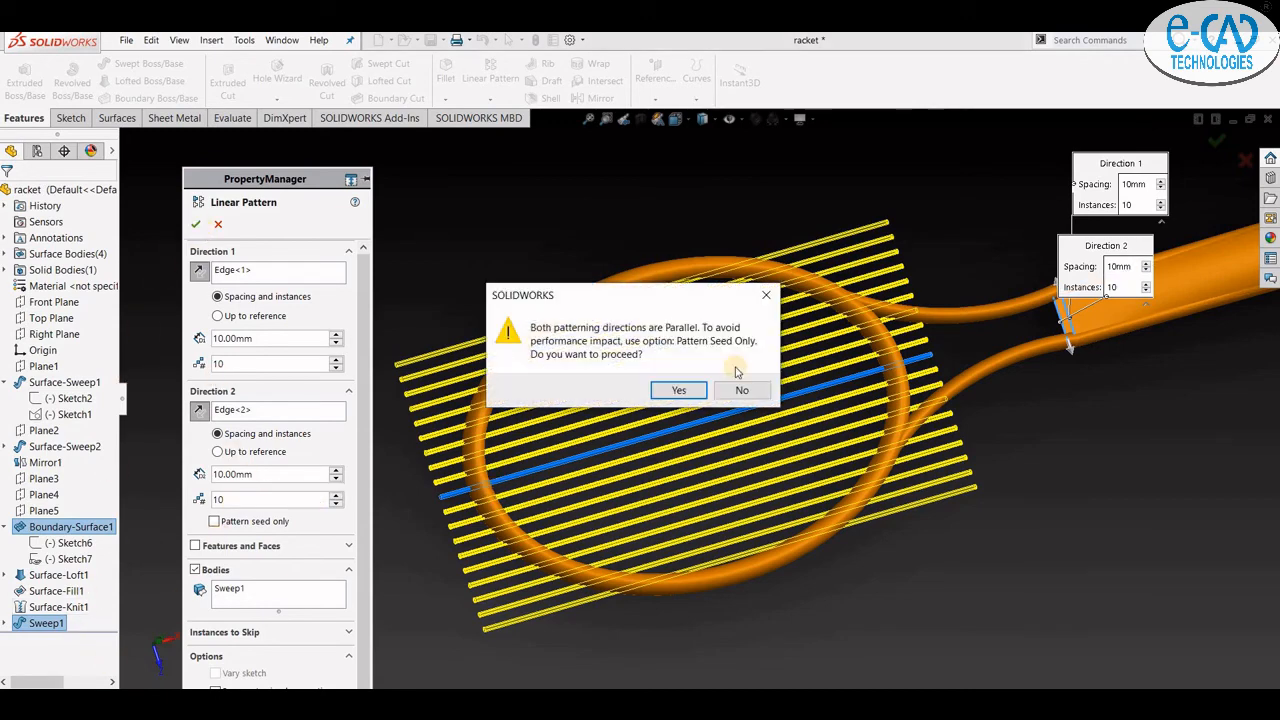
left_click(678, 389)
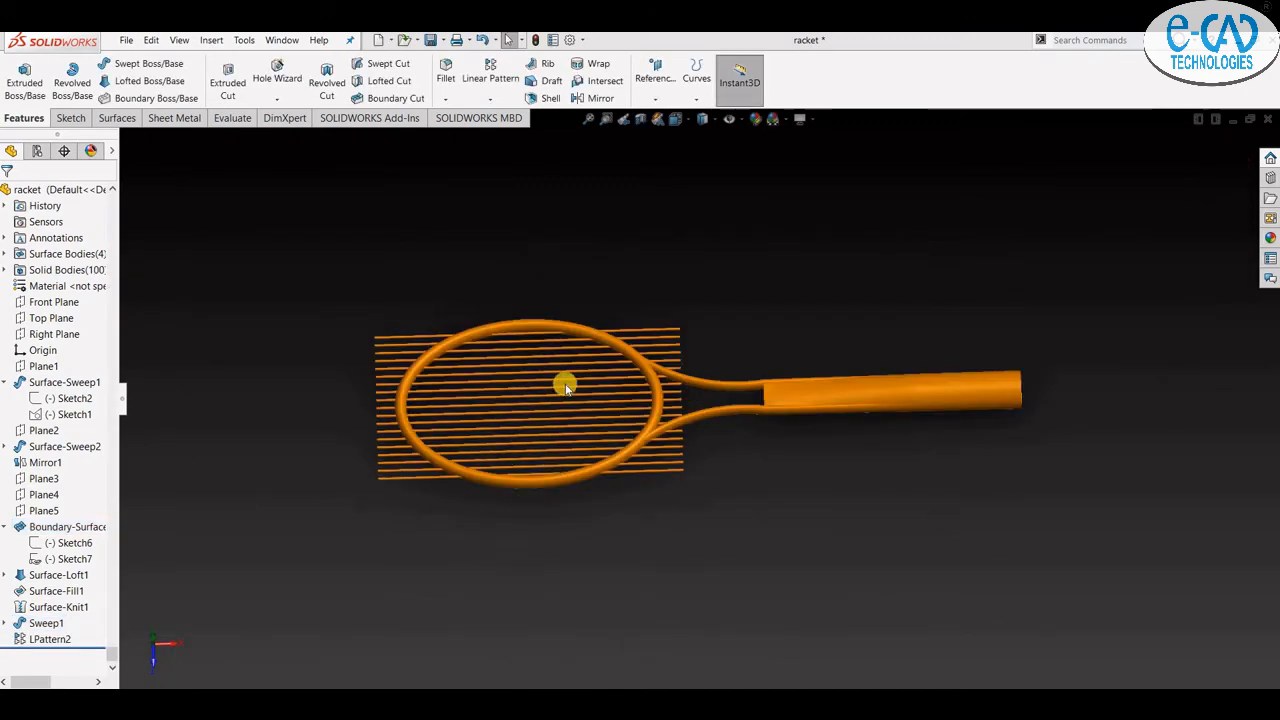
- Sketch a horizontal midpoint line on the Right Plane, centred on the origin and extending just past both sides of the racket head
scroll(565, 387, "down", 2)
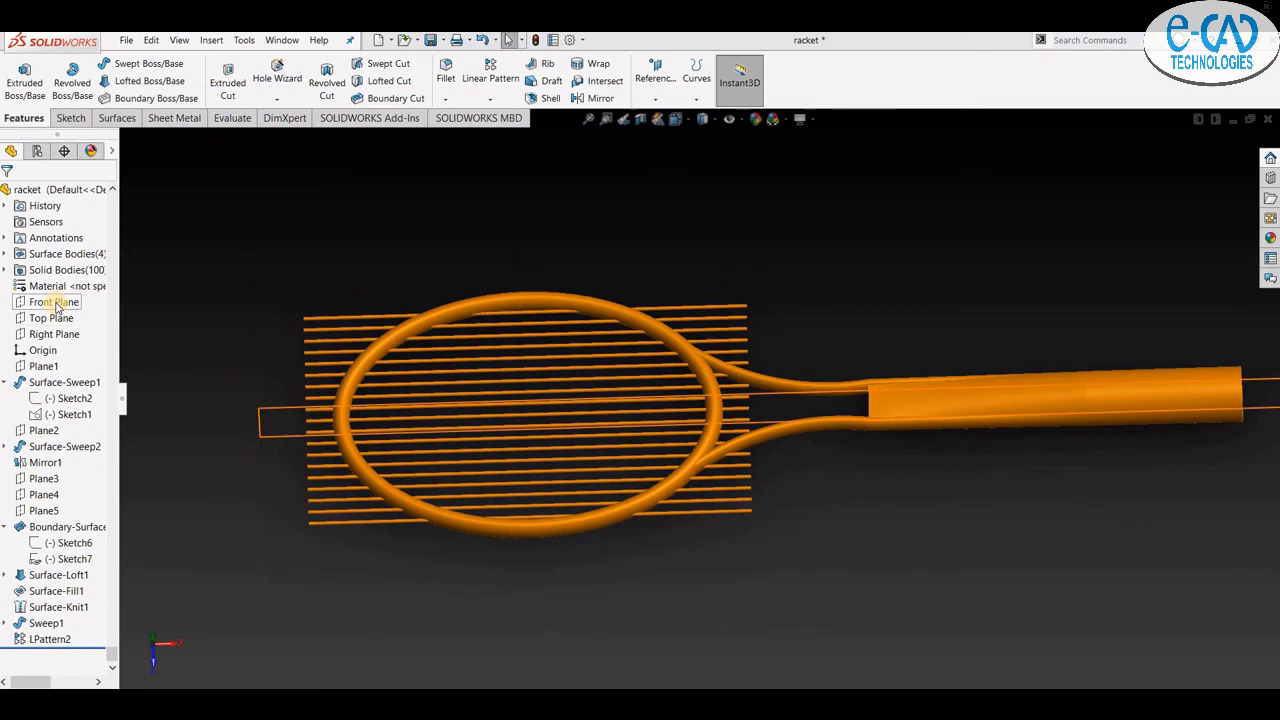
left_click(54, 336)
middle_click_drag(333, 561, 311, 485)
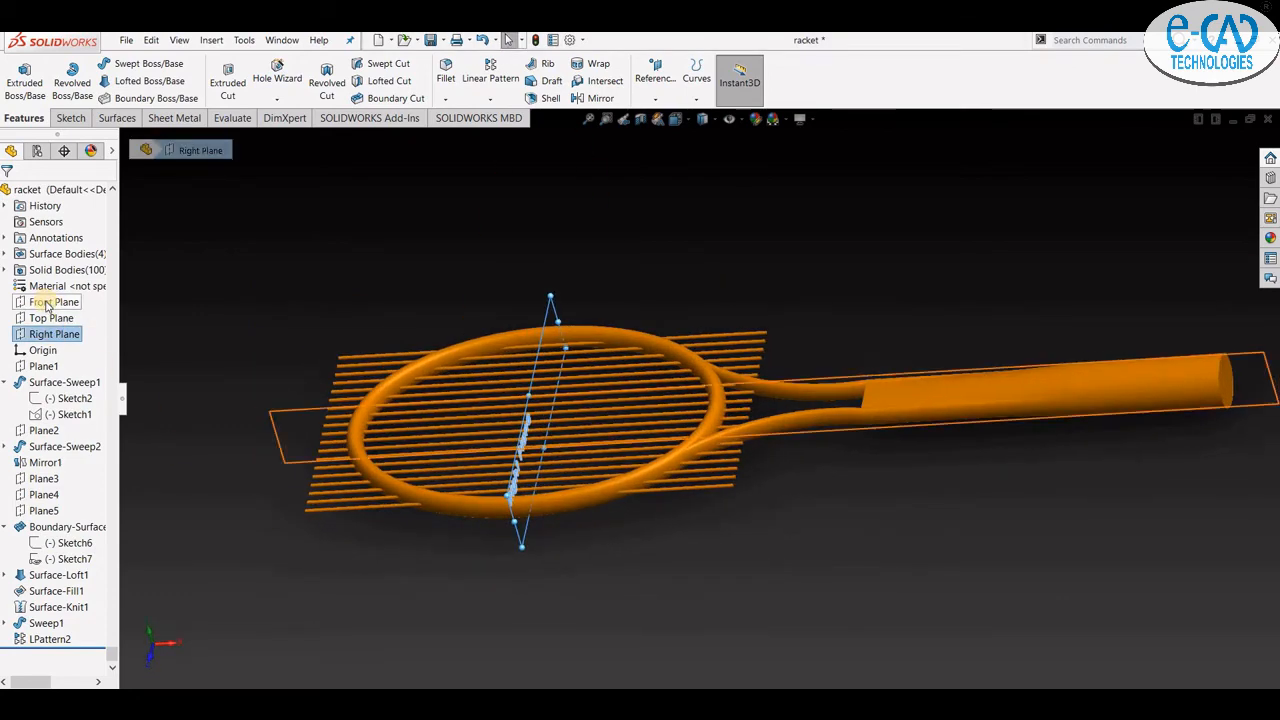
key("ctrl+8")
left_click(69, 117)
left_click(135, 63)
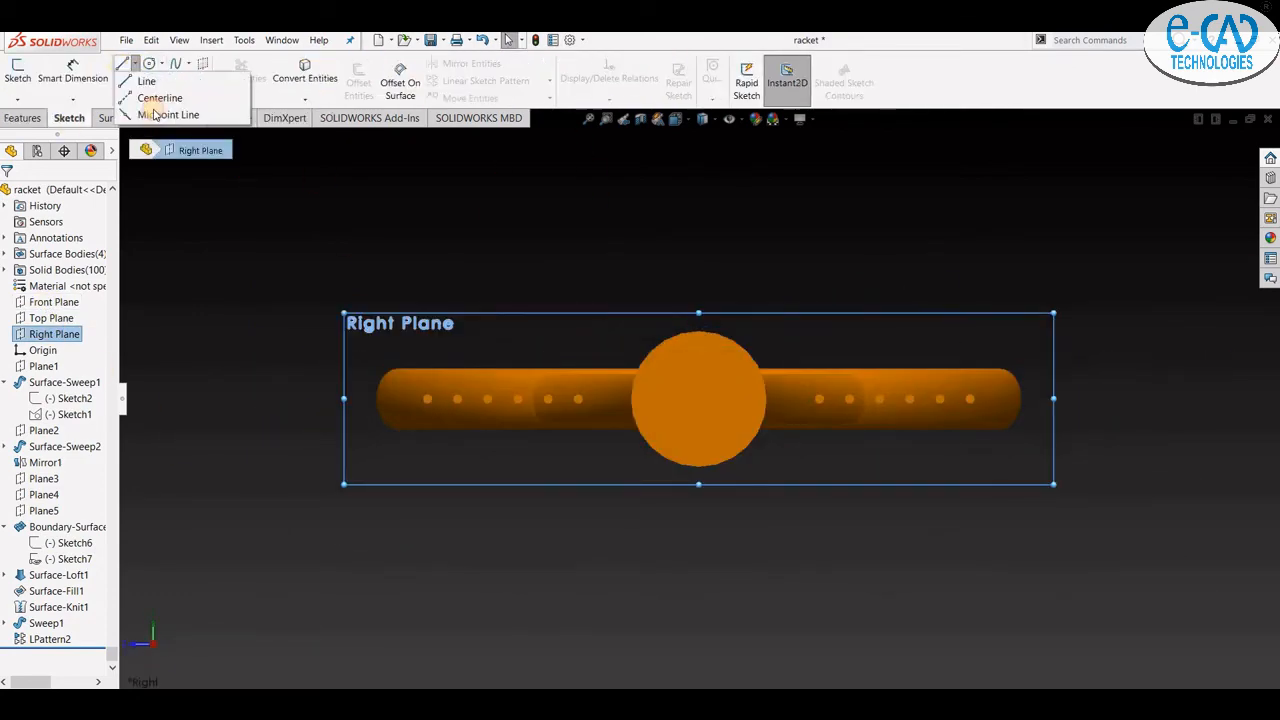
left_click(155, 114)
left_click(698, 398)
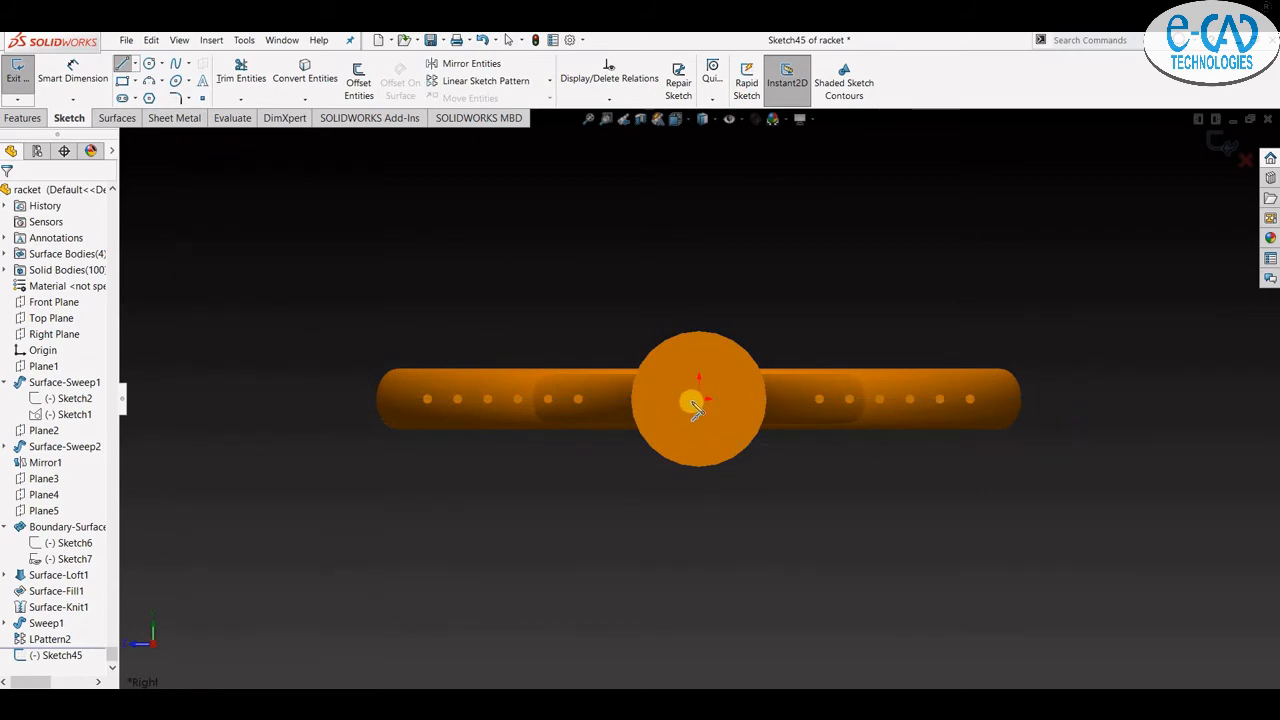
left_click(698, 398)
left_click(1036, 398)
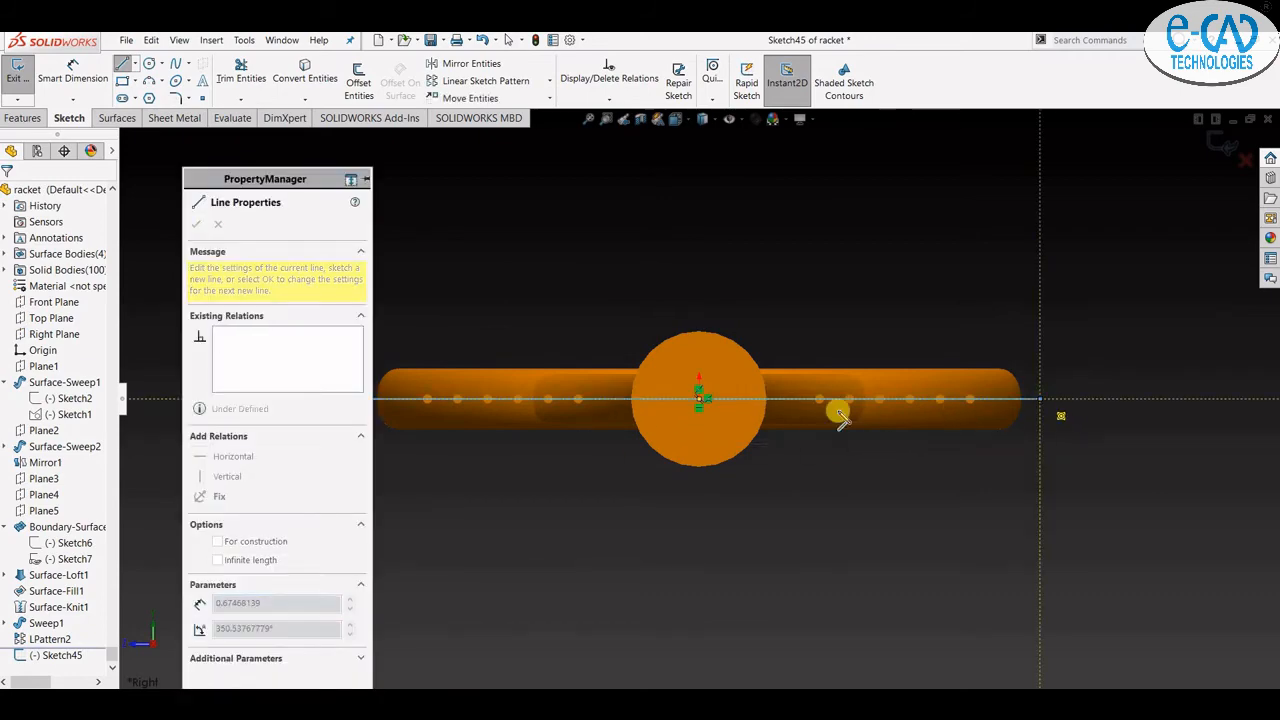
- Sweep a circular profile along the crosswise line to create the first cross string
left_click(23, 117)
left_click(140, 64)
left_click(218, 284)
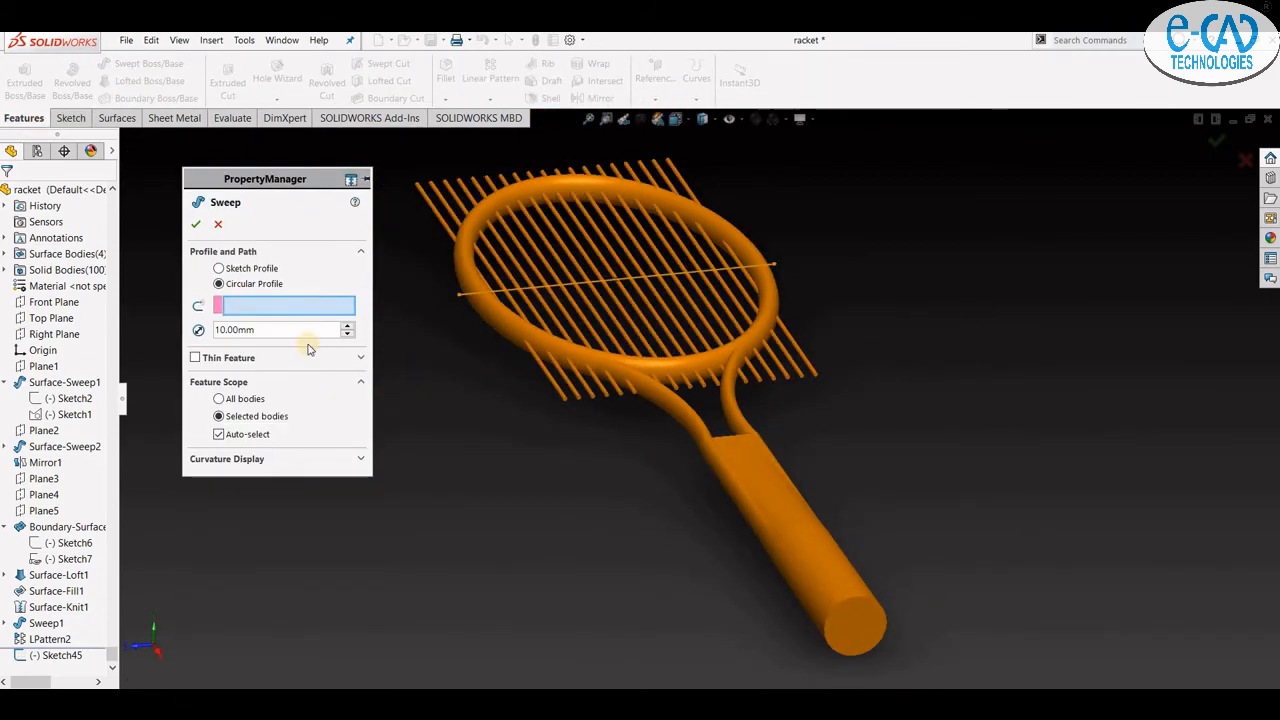
left_click(196, 224)
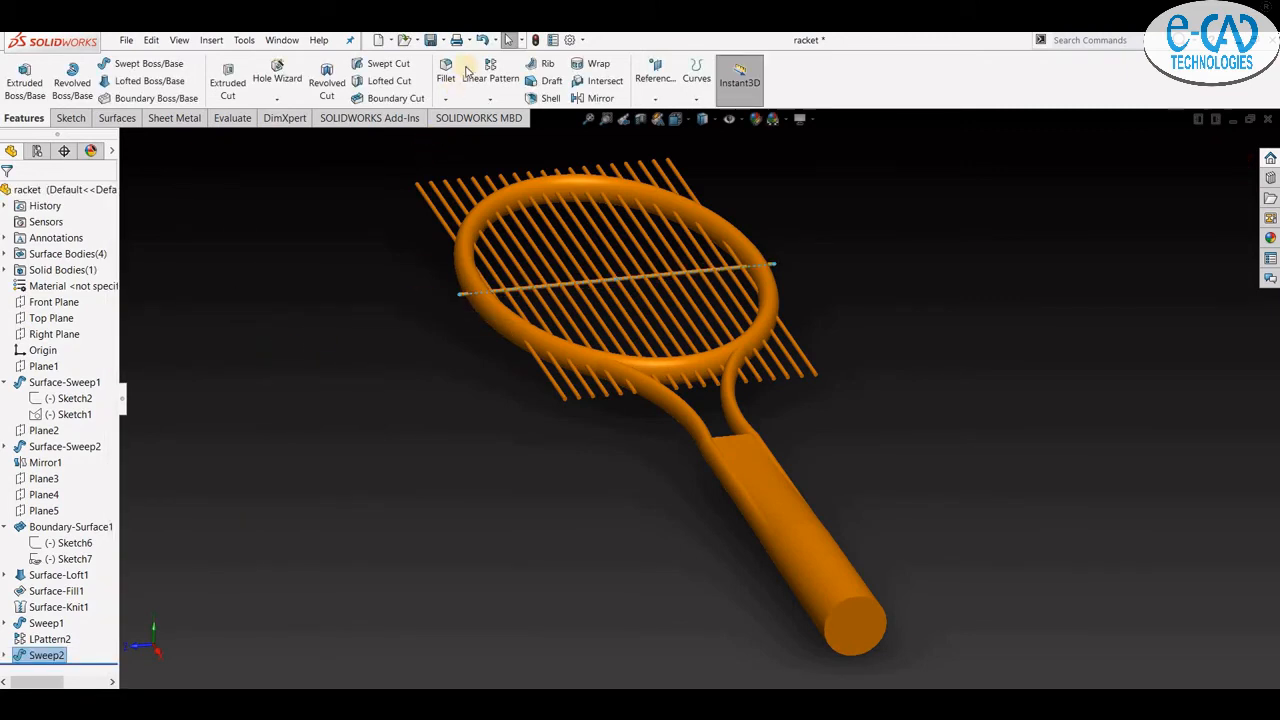
- Start a linear pattern of the swept cross string and try the Top Plane as its first direction
left_click(490, 72)
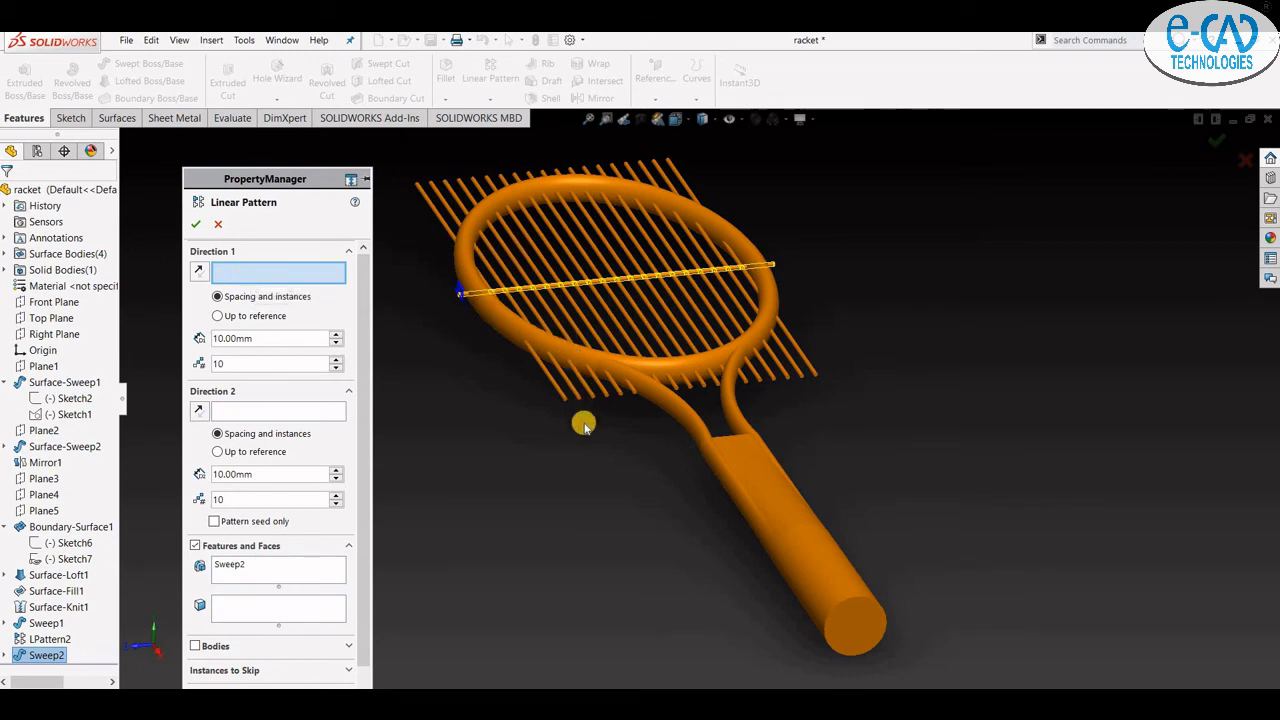
scroll(600, 470, "up", 3)
scroll(603, 485, "down", 3)
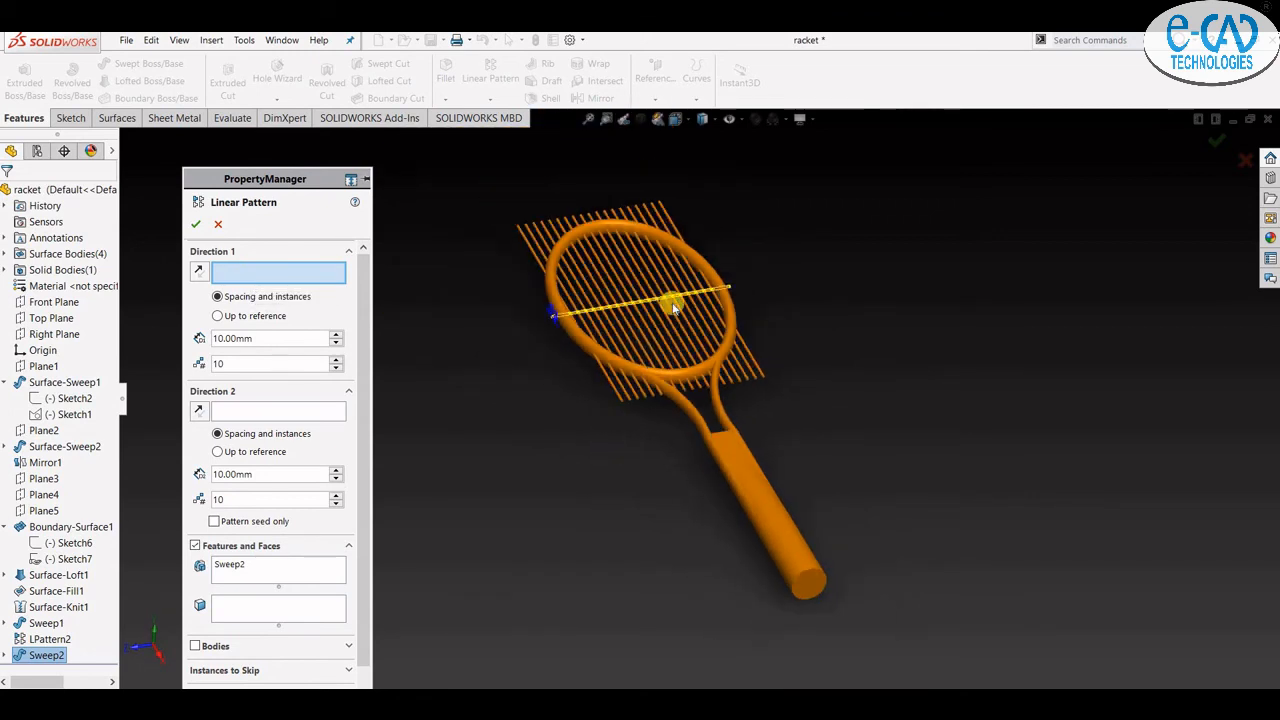
scroll(703, 250, "up", 2)
scroll(703, 250, "up", 1)
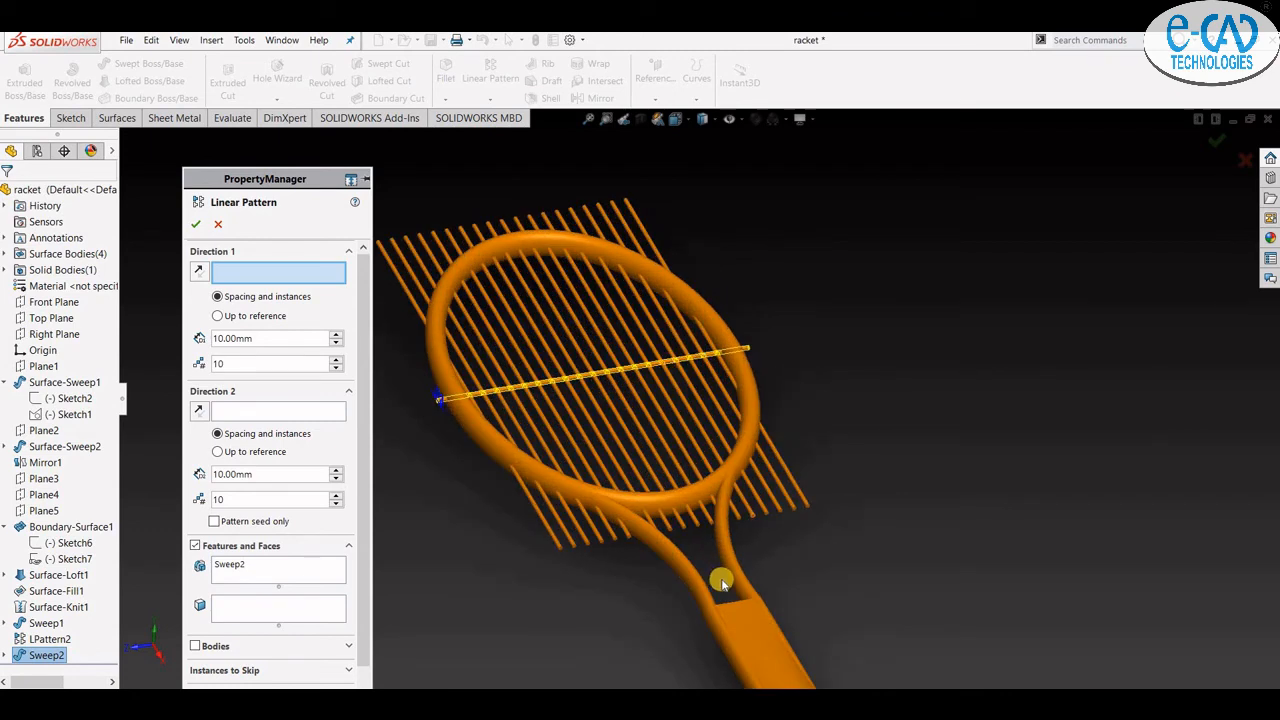
left_click(52, 318)
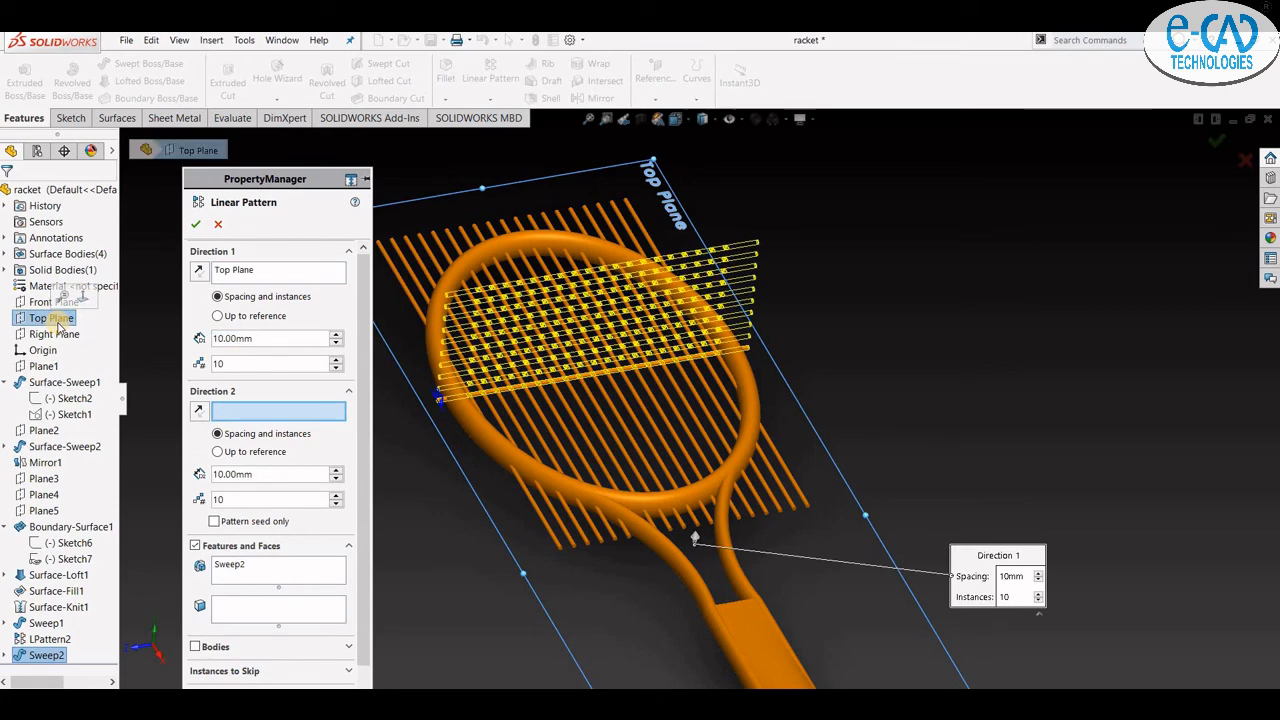
middle_click_drag(418, 510, 445, 478)
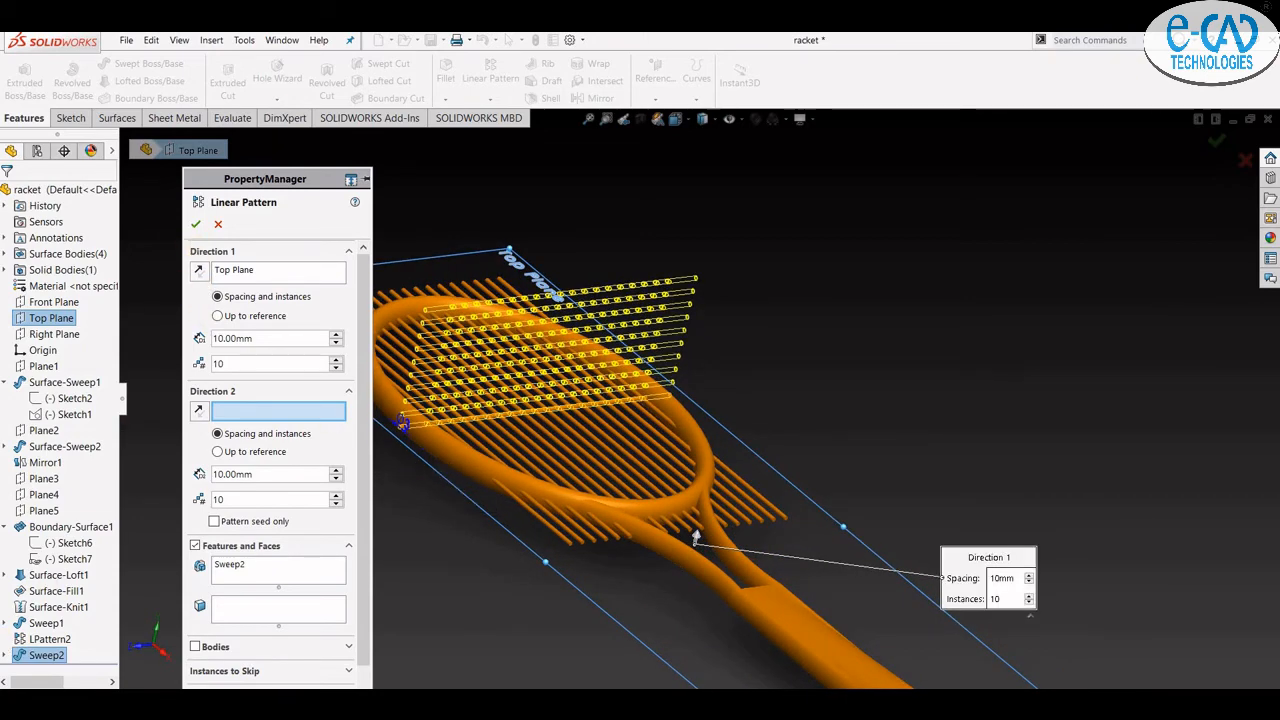
key("Delete")
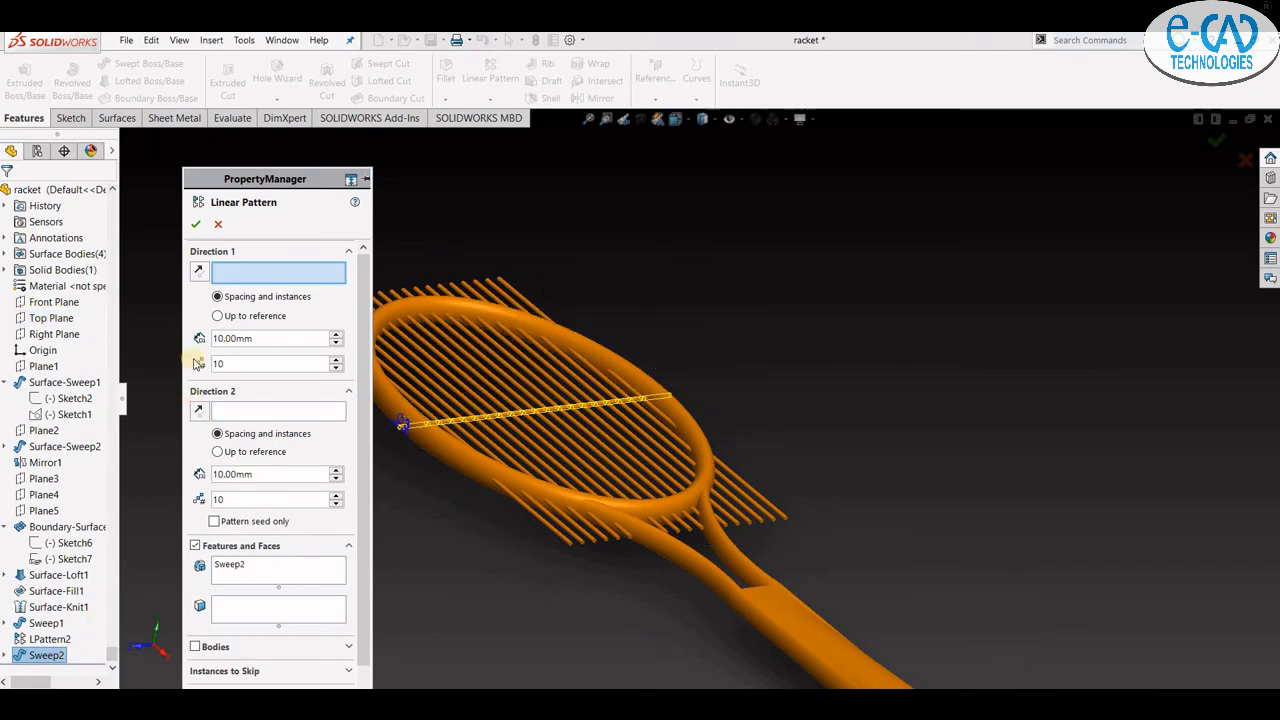
- Set the pattern's first direction normal to the Right Plane with 15 instances at 10 mm spacing
left_click(56, 334)
middle_click_drag(460, 507, 457, 574)
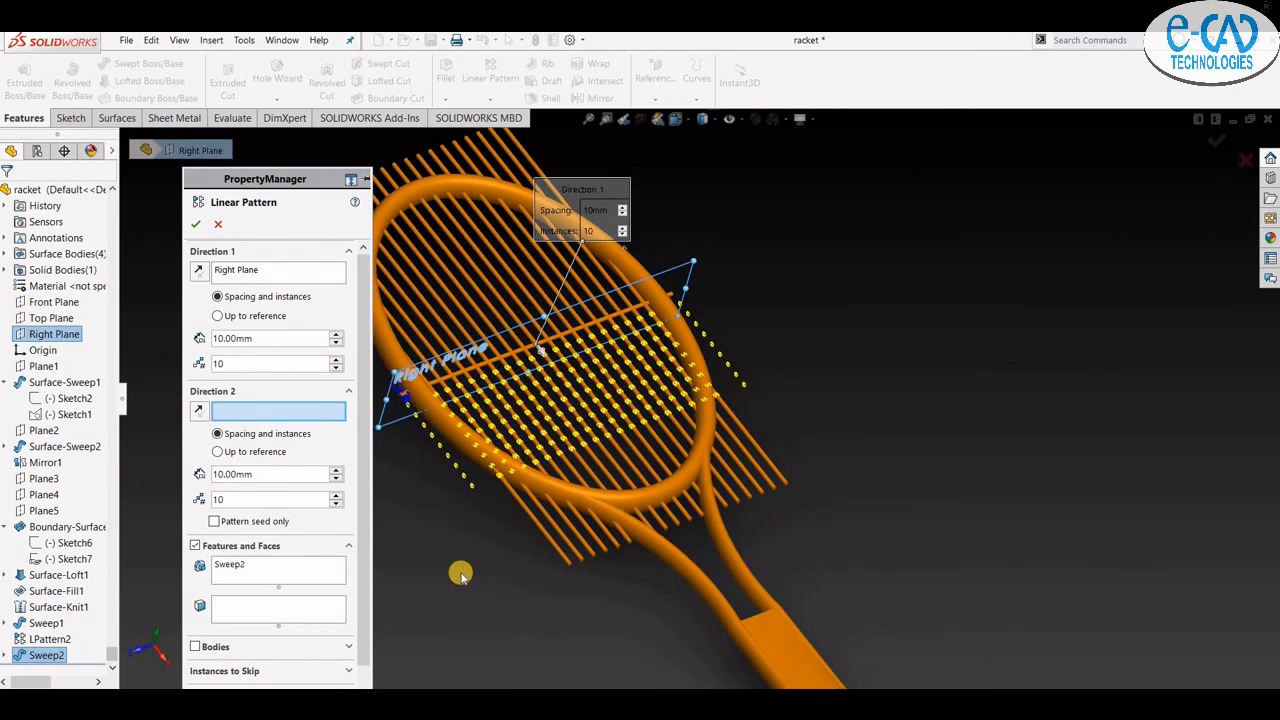
left_click(337, 360)
left_click(337, 360)
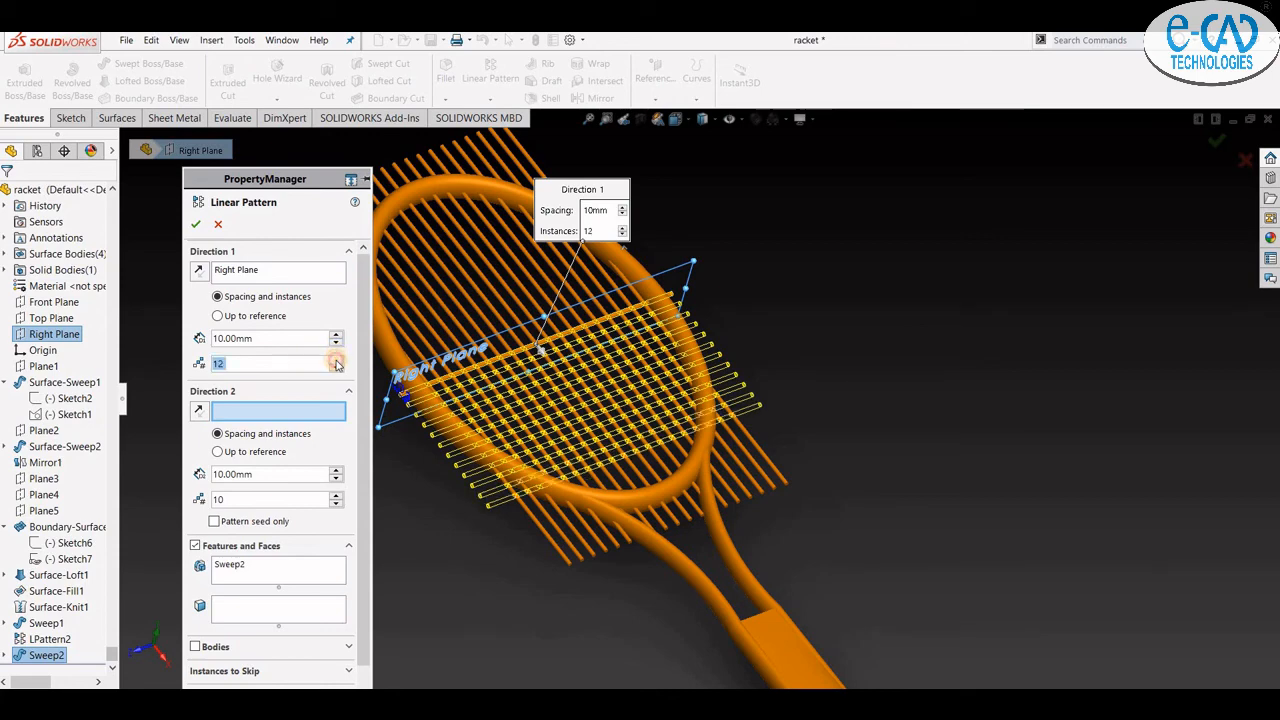
left_click(337, 360)
left_click(337, 360)
left_click(337, 360)
left_click(337, 360)
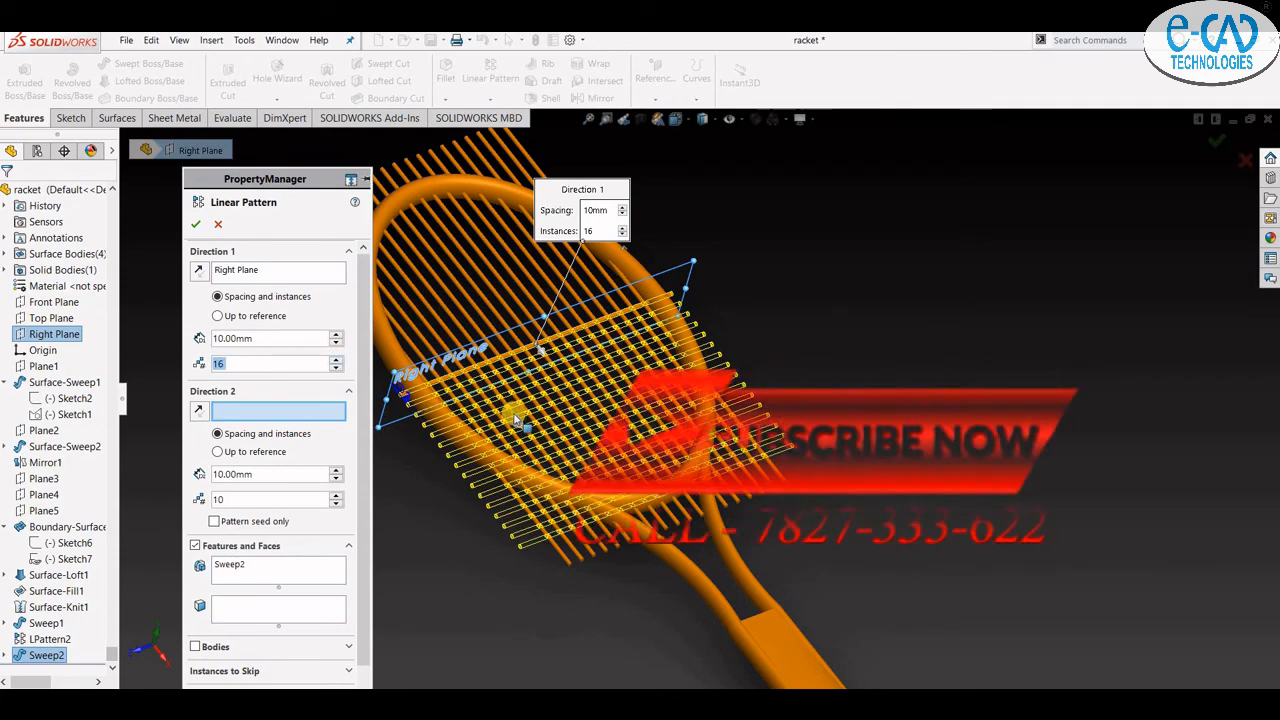
middle_click_drag(460, 470, 517, 518)
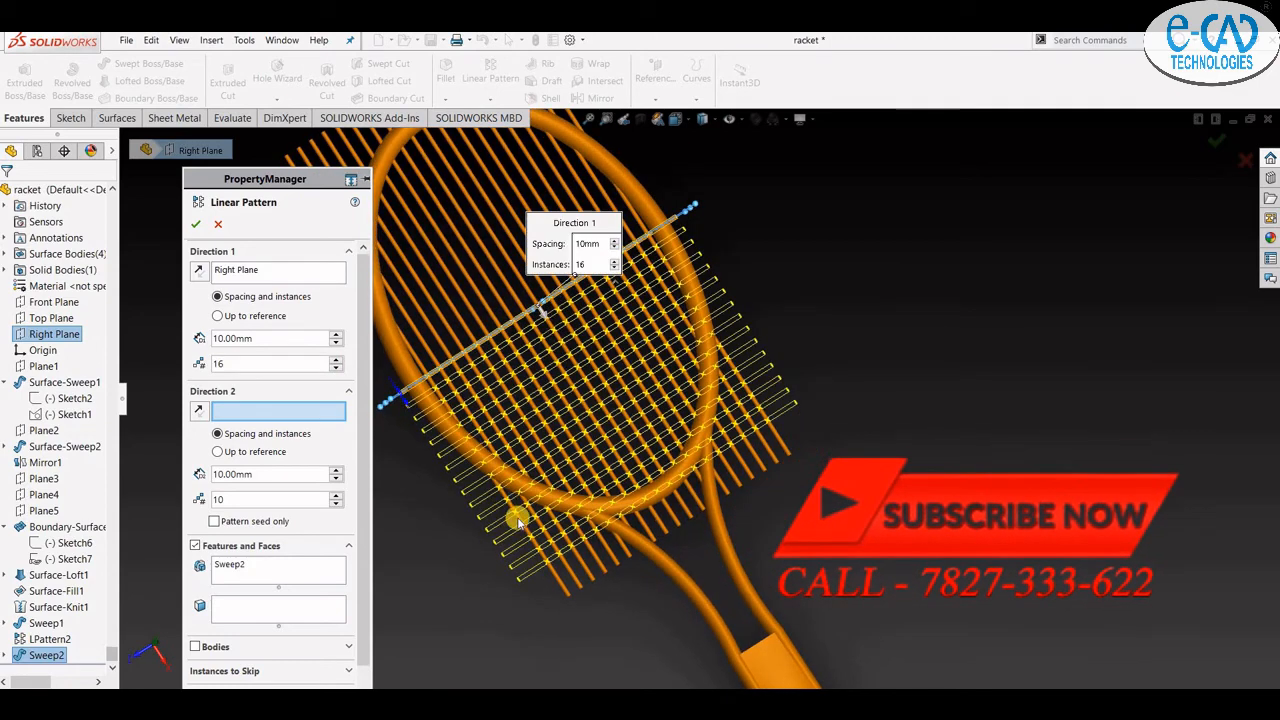
left_click(337, 370)
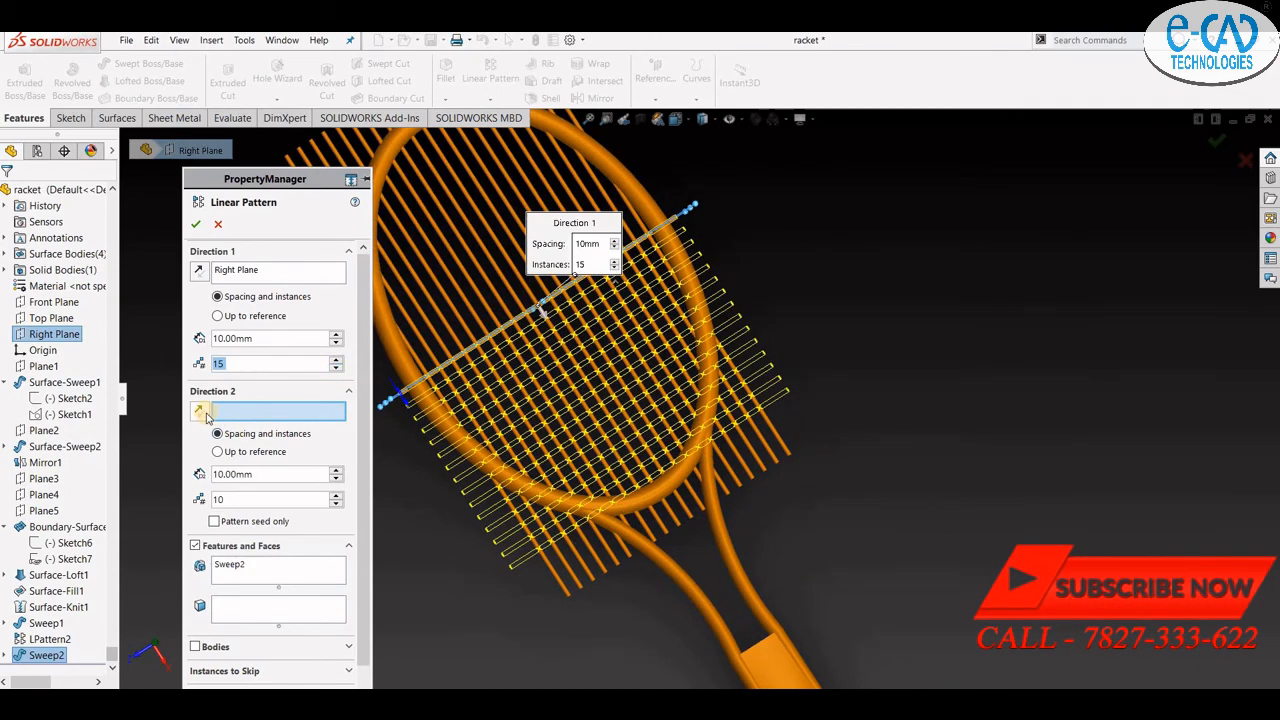
- Add a reversed second direction from the Right Plane with 15 instances at 10 mm spacing, and create the cross string pattern
left_click(49, 338)
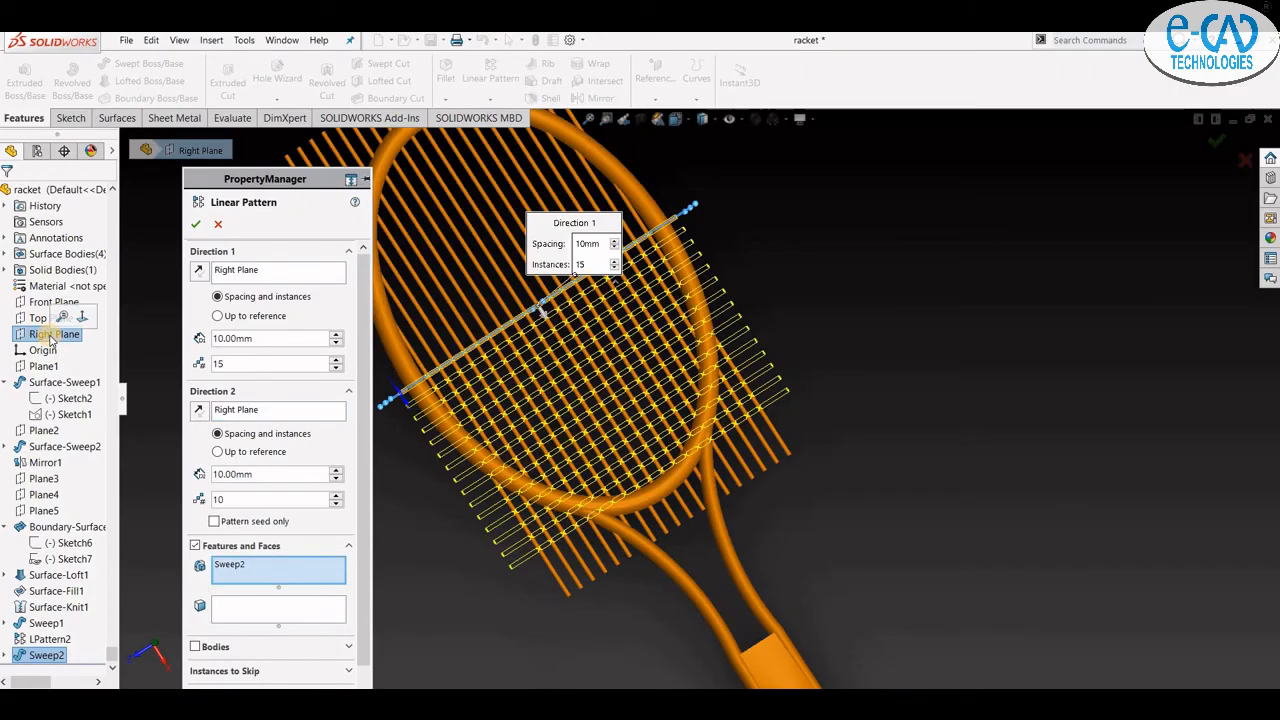
left_click(200, 411)
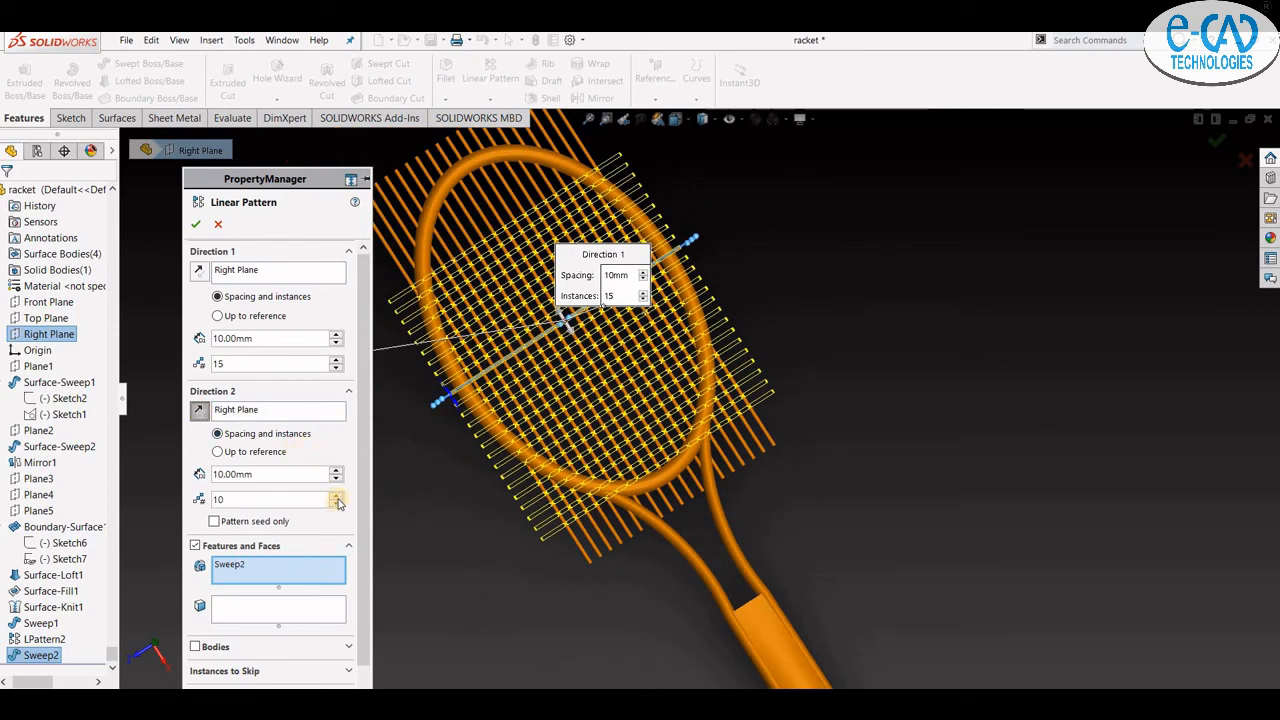
left_click(337, 496)
left_click(337, 496)
left_click(337, 496)
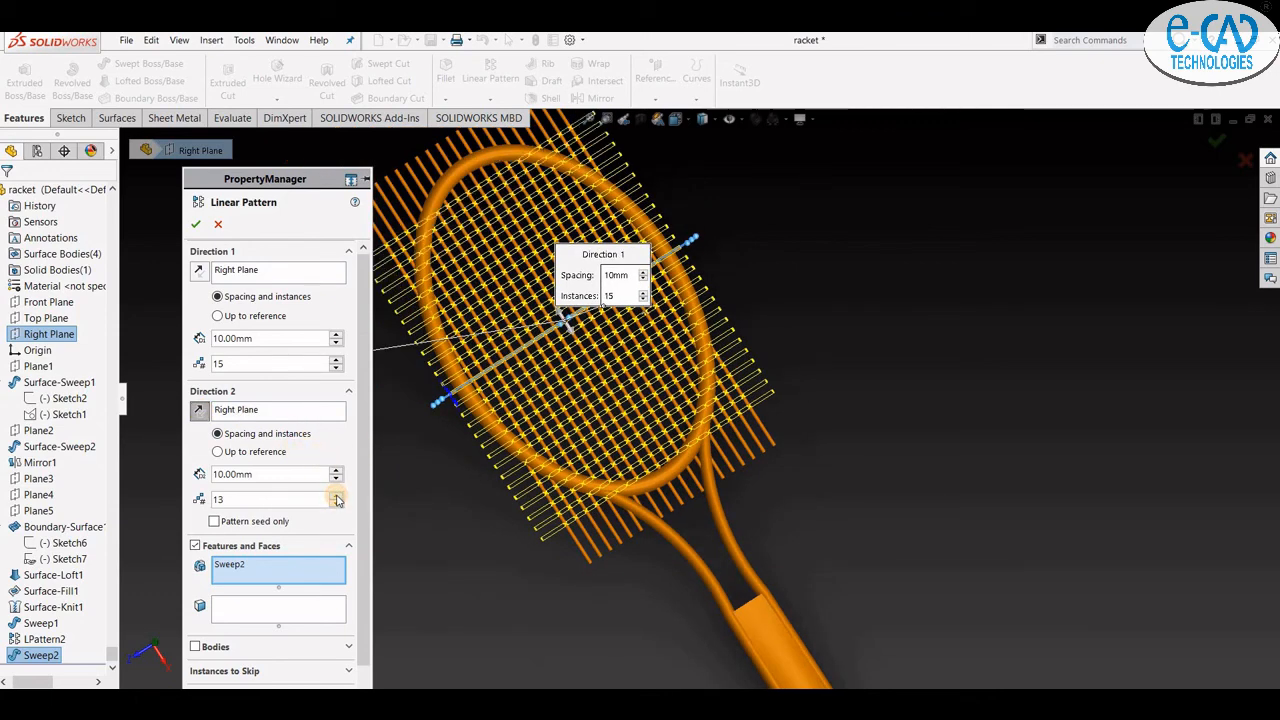
left_click(337, 497)
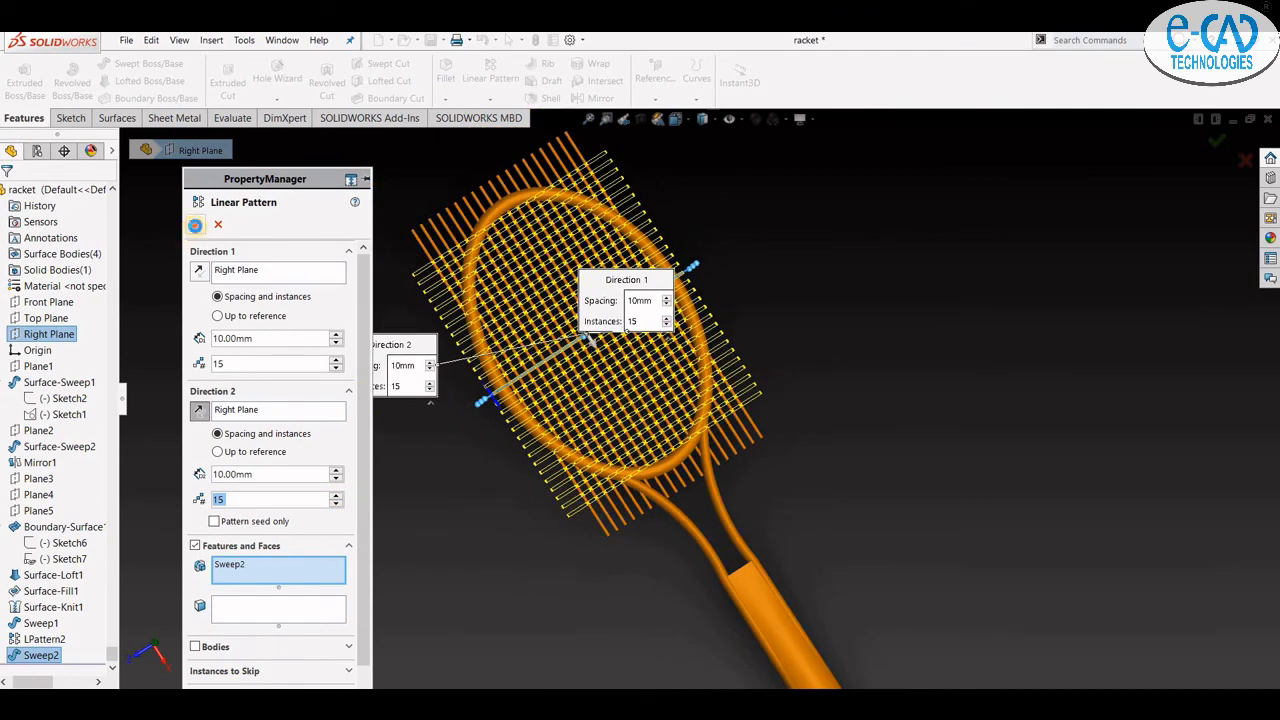
left_click(195, 224)
left_click(678, 390)
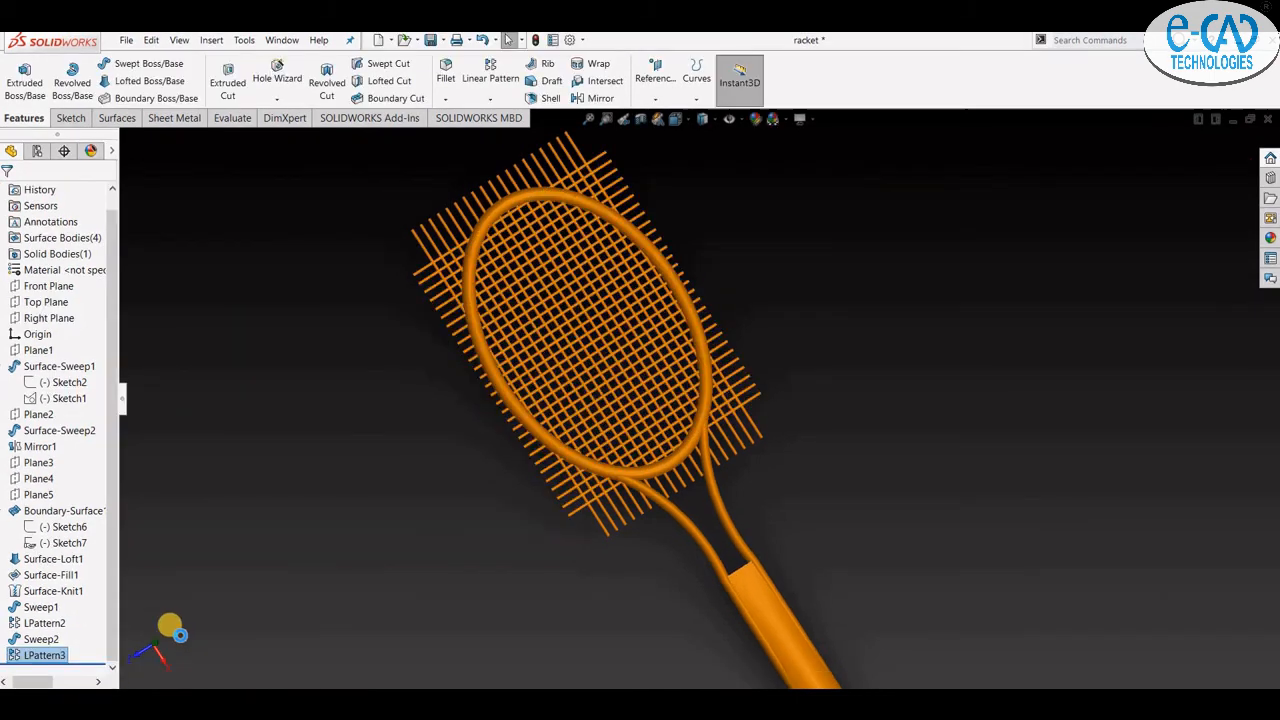
- Start a sketch on the Top Plane and convert the head frame's elliptical path from Sketch1 into it
middle_click_drag(433, 465, 486, 545)
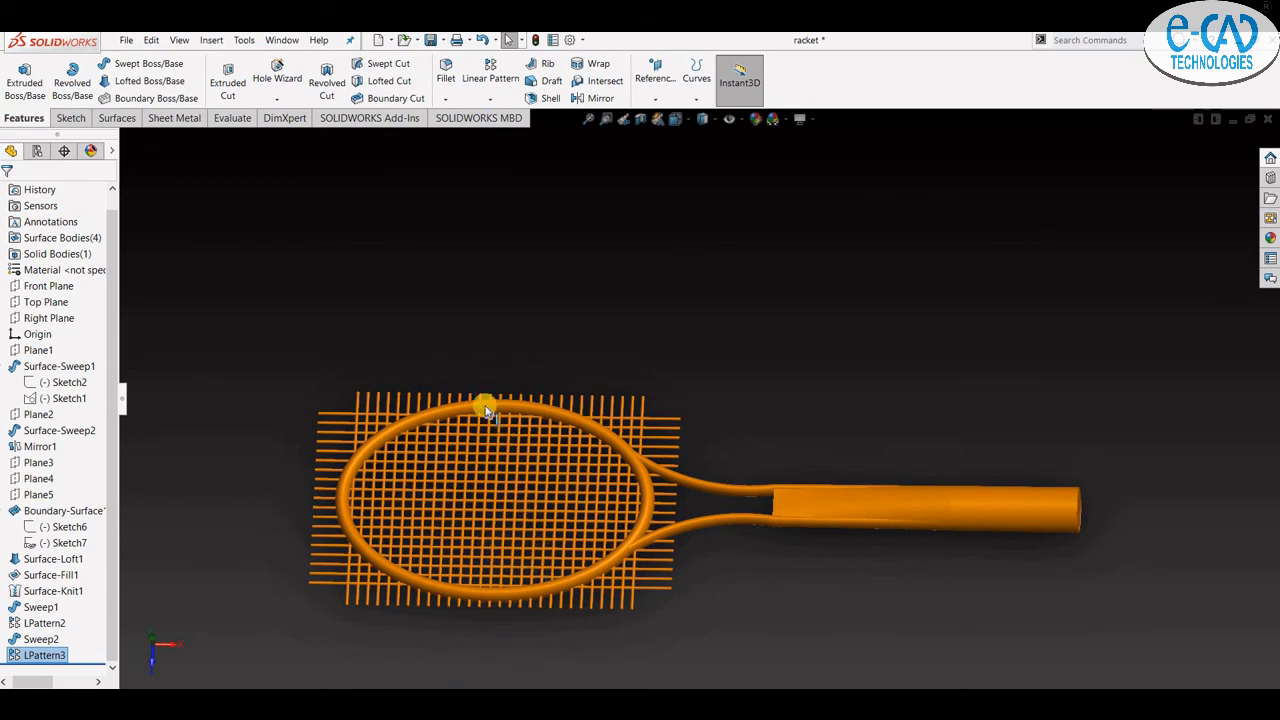
scroll(488, 406, "up", 1)
scroll(635, 585, "down", 1)
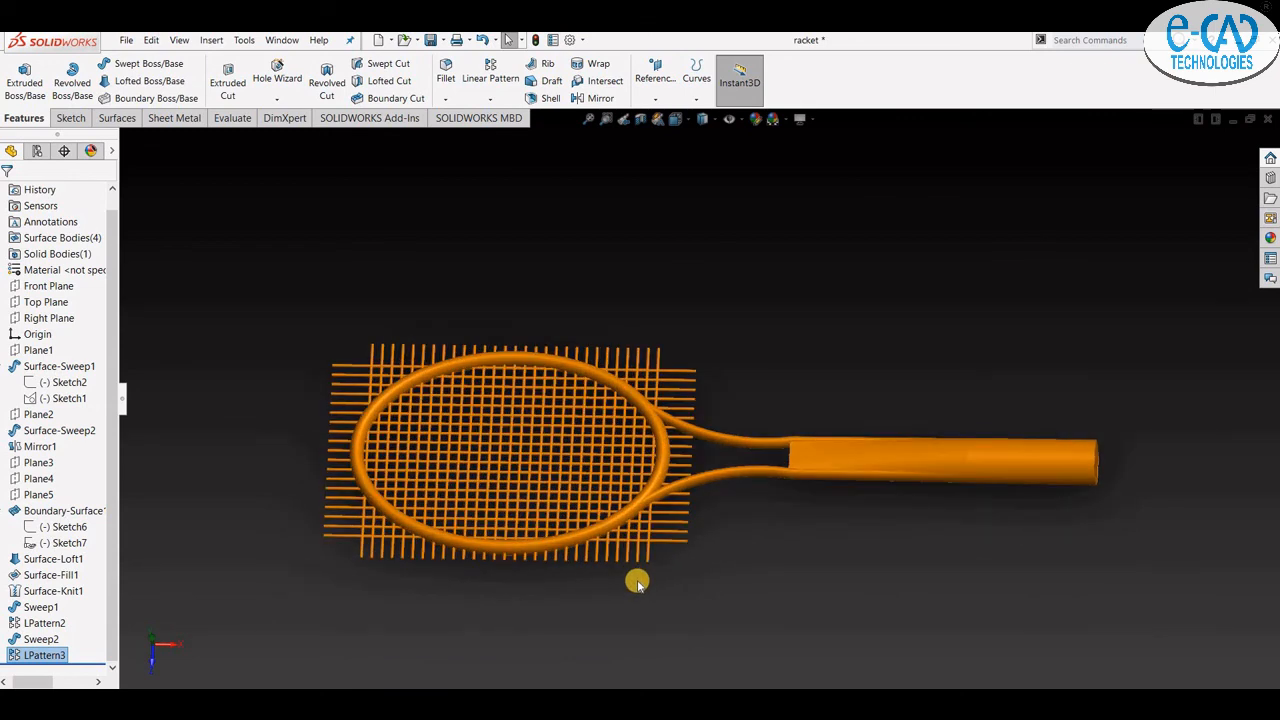
middle_click_drag(638, 593, 641, 622)
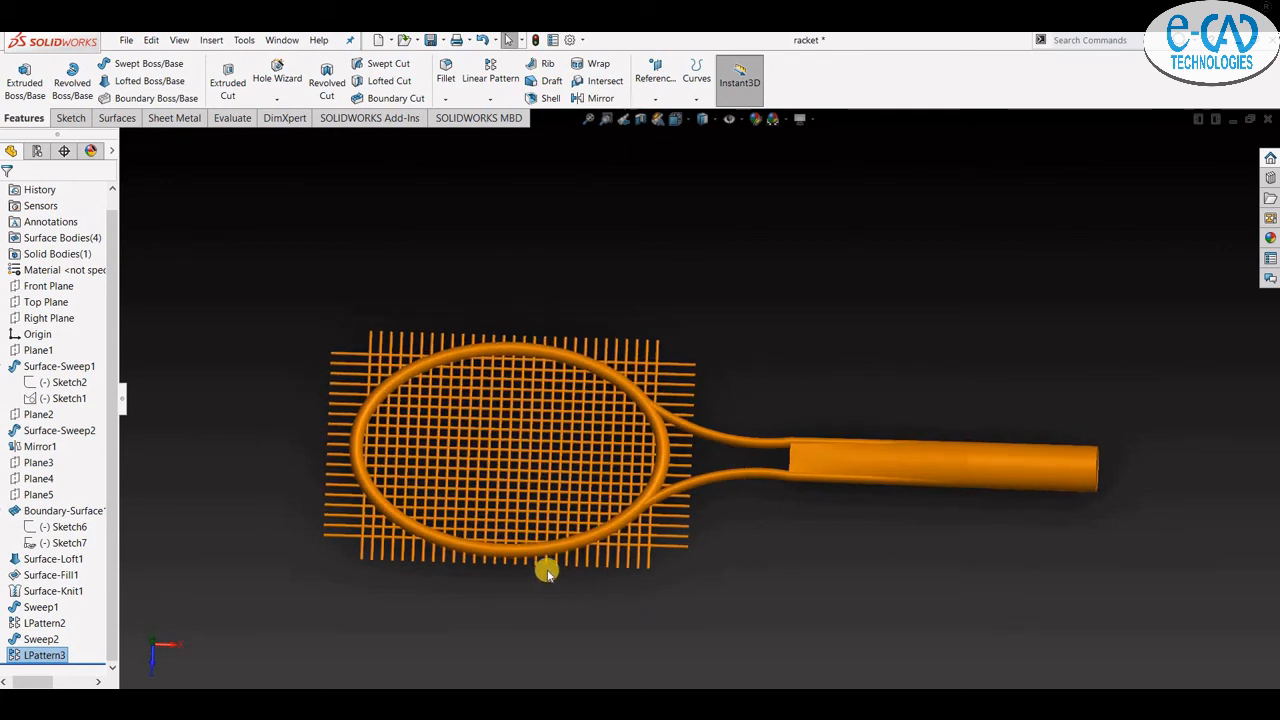
left_click(60, 302)
left_click(132, 277)
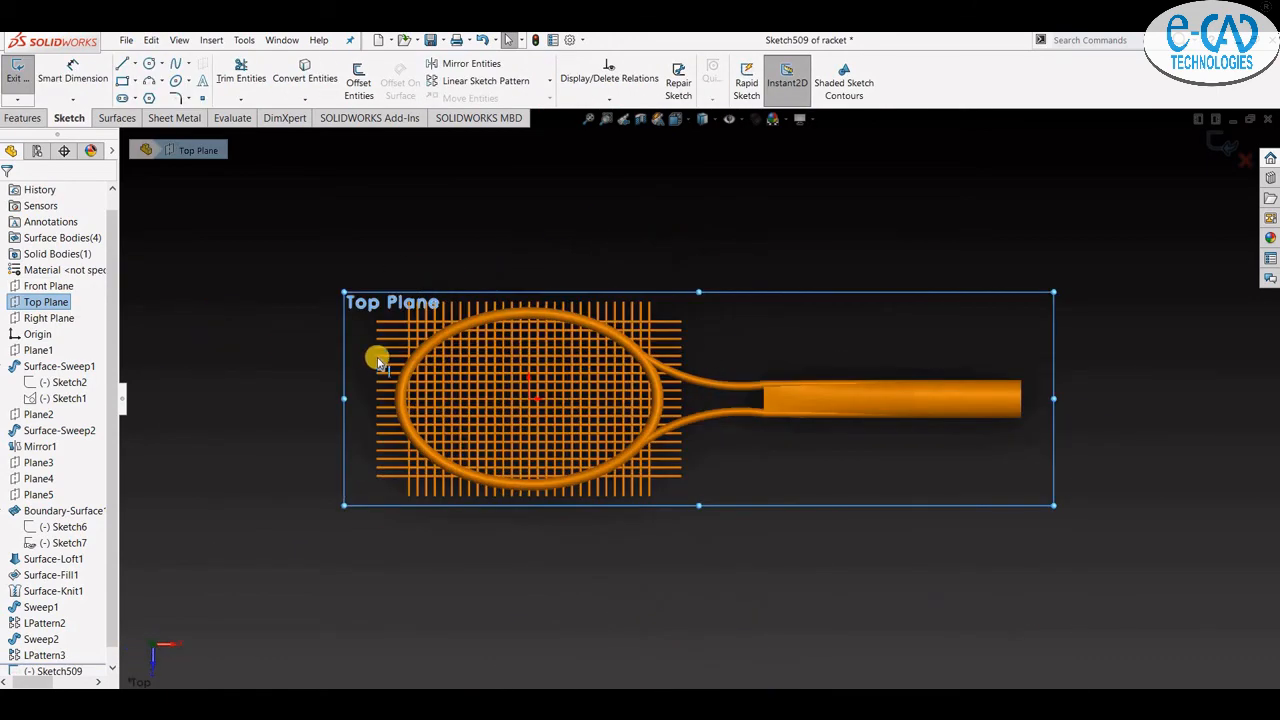
scroll(470, 385, "down", 2)
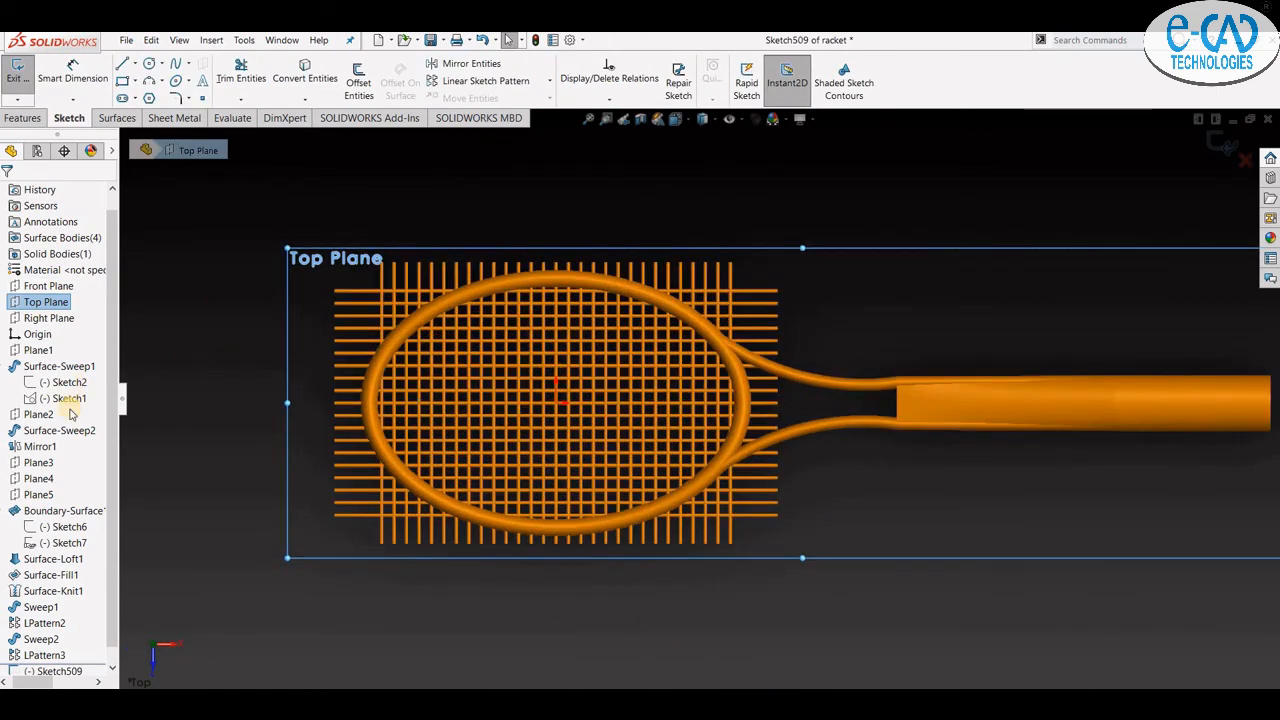
left_click(61, 367)
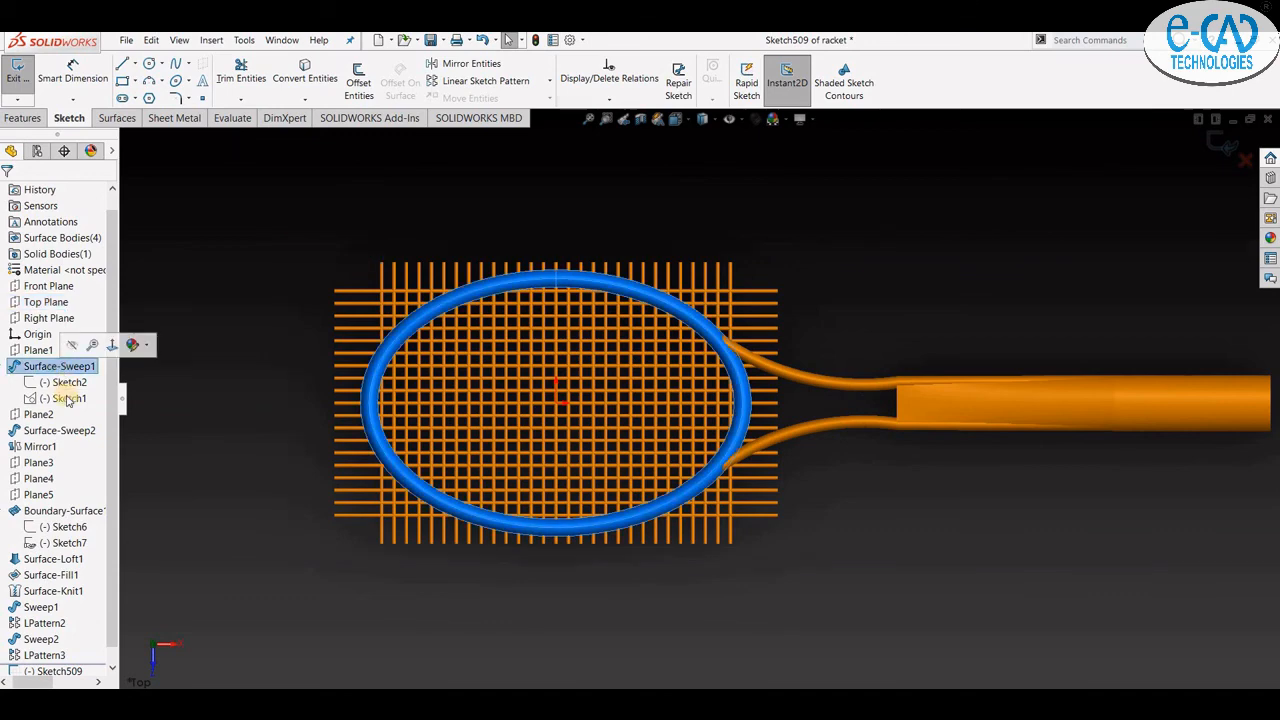
left_click(67, 399)
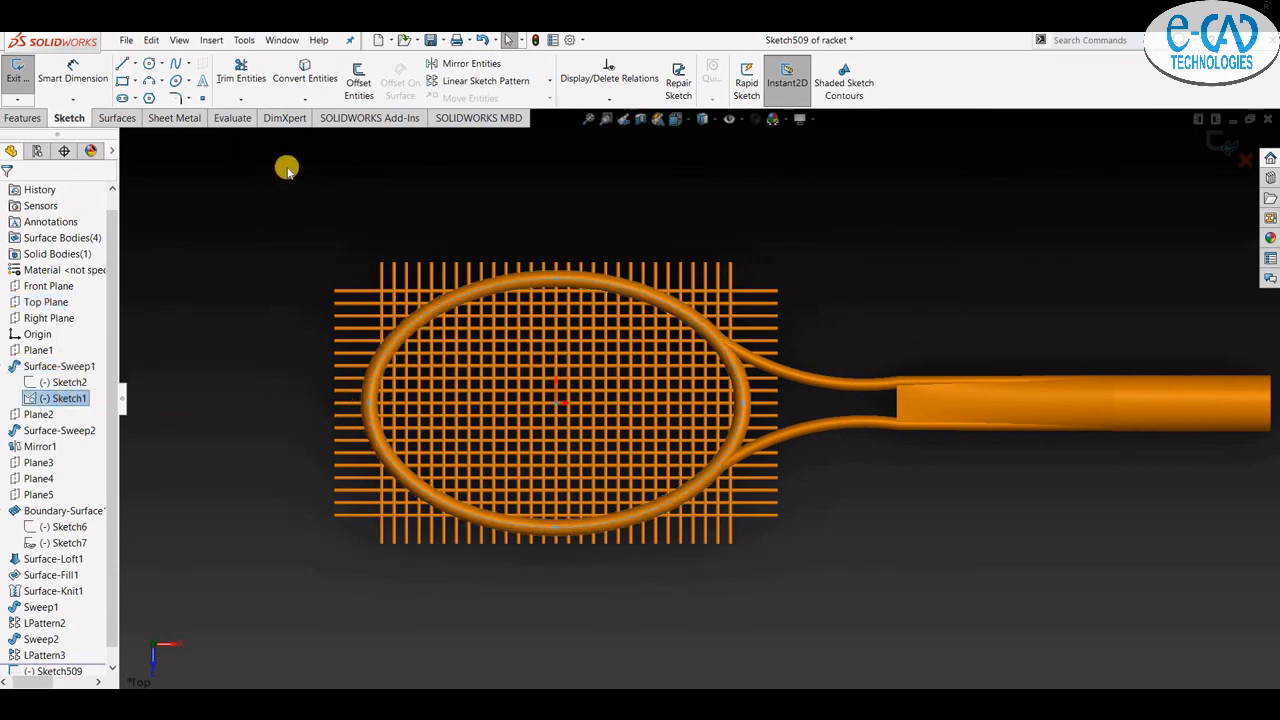
left_click(305, 77)
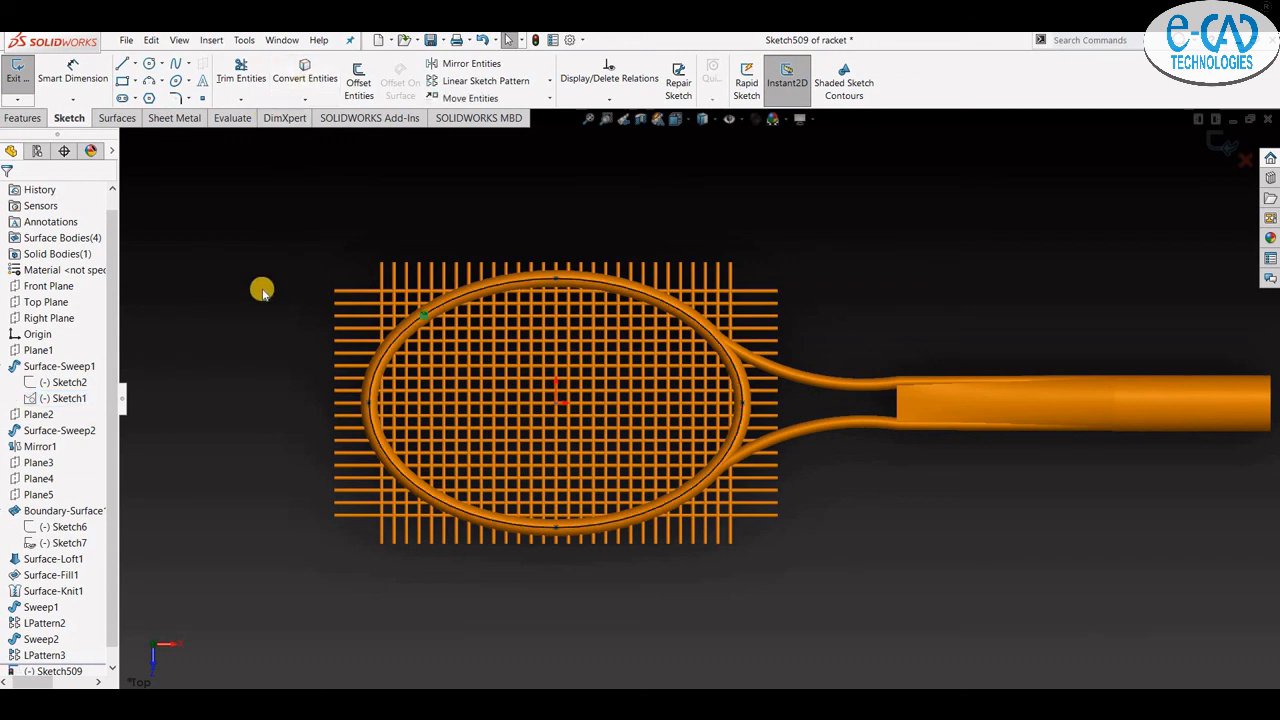
- Sketch a center rectangle about 389 mm wide from the origin, enclosing the racket head and all the string ends
left_click(141, 84)
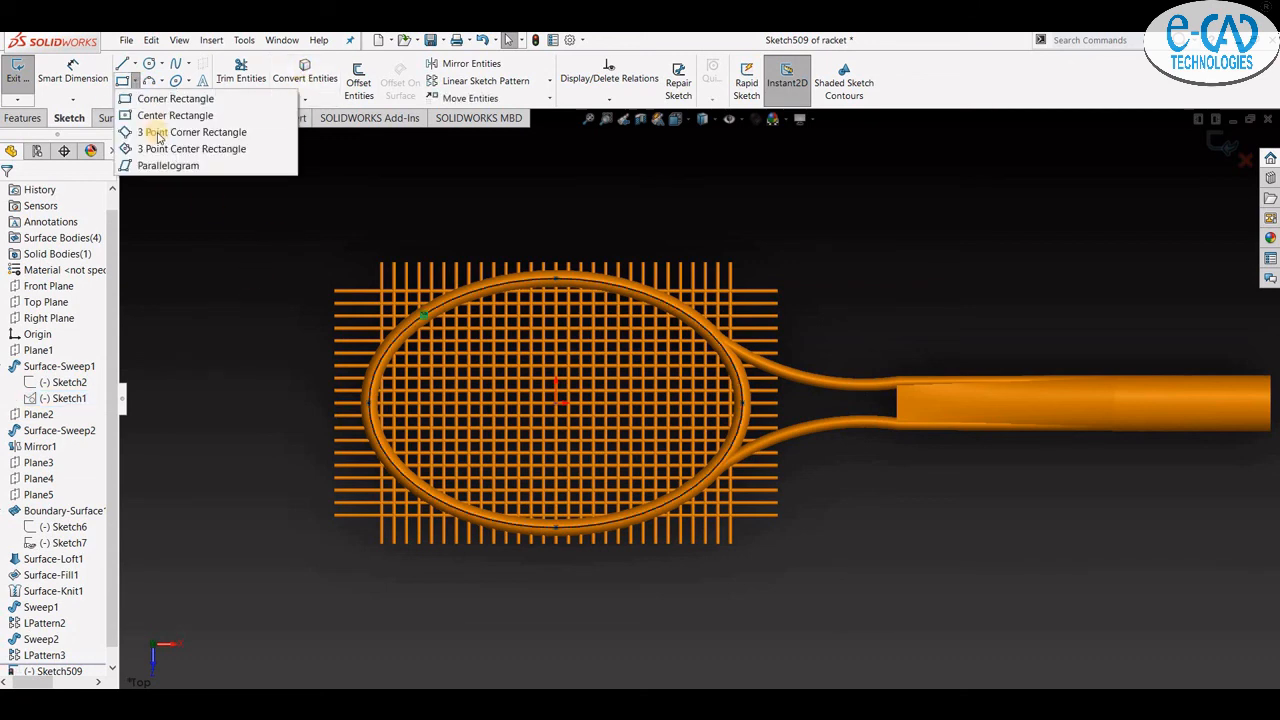
left_click(180, 114)
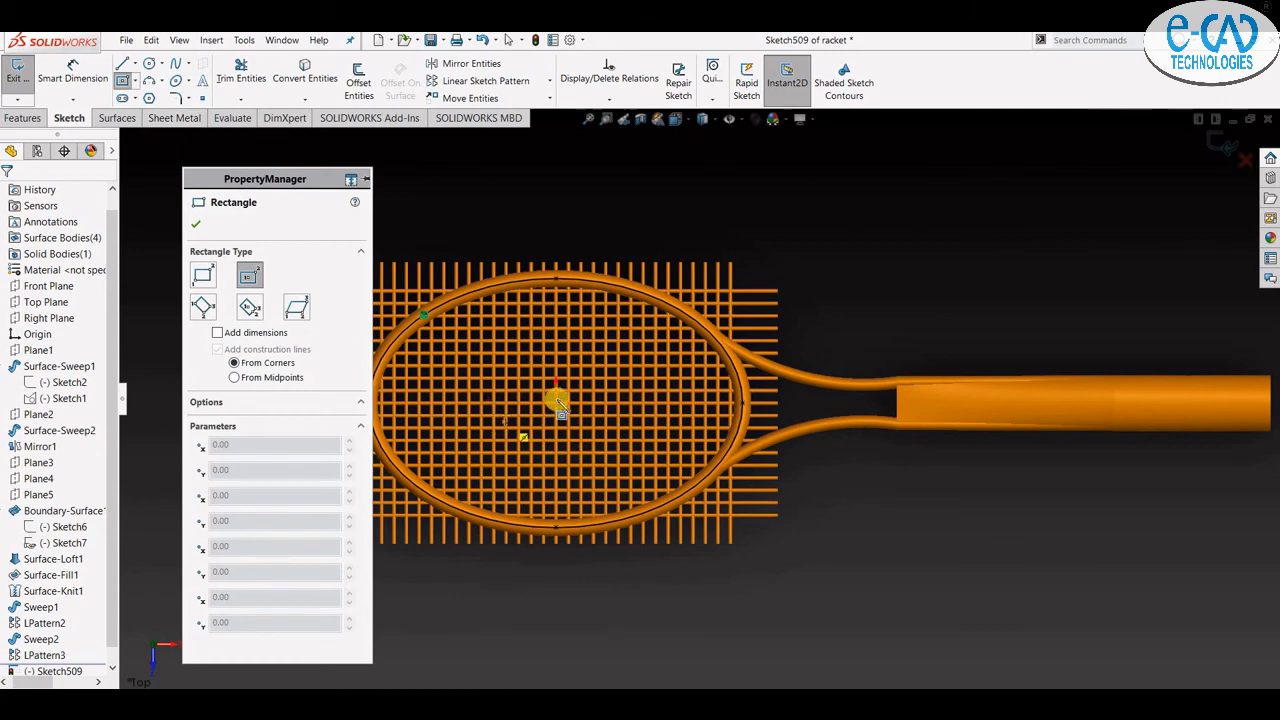
scroll(700, 400, "up", 3)
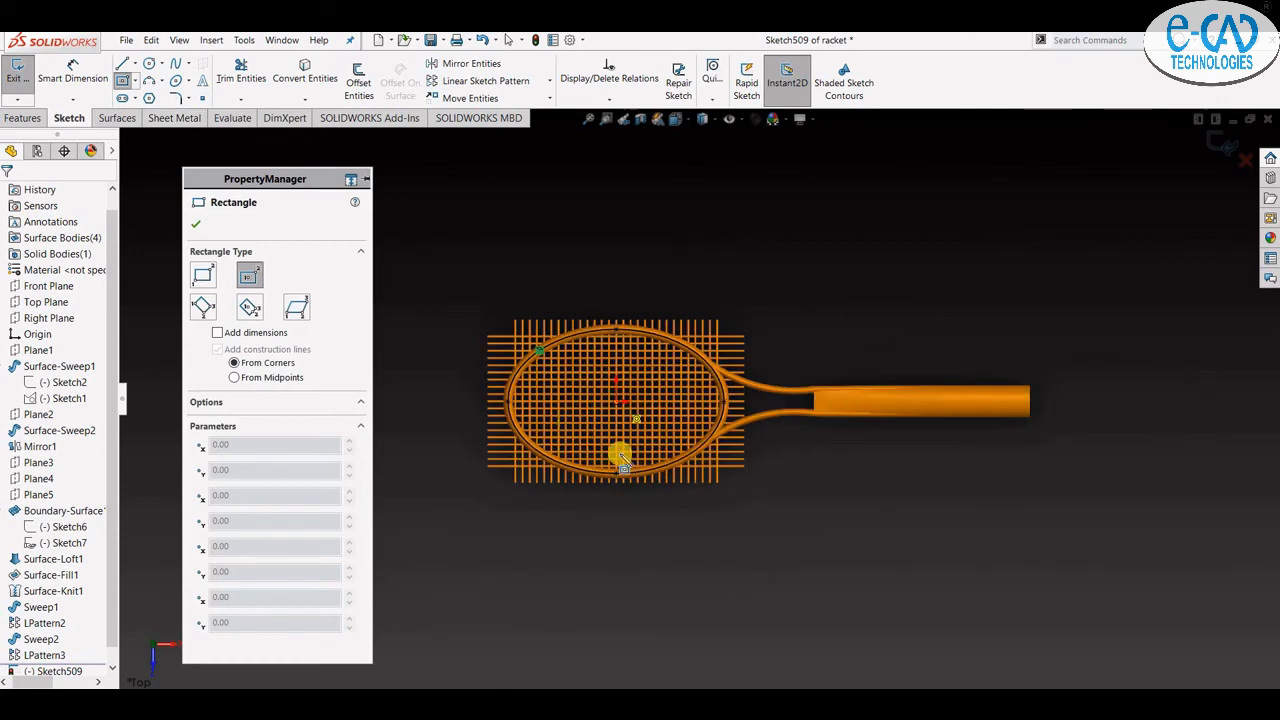
left_click(616, 400)
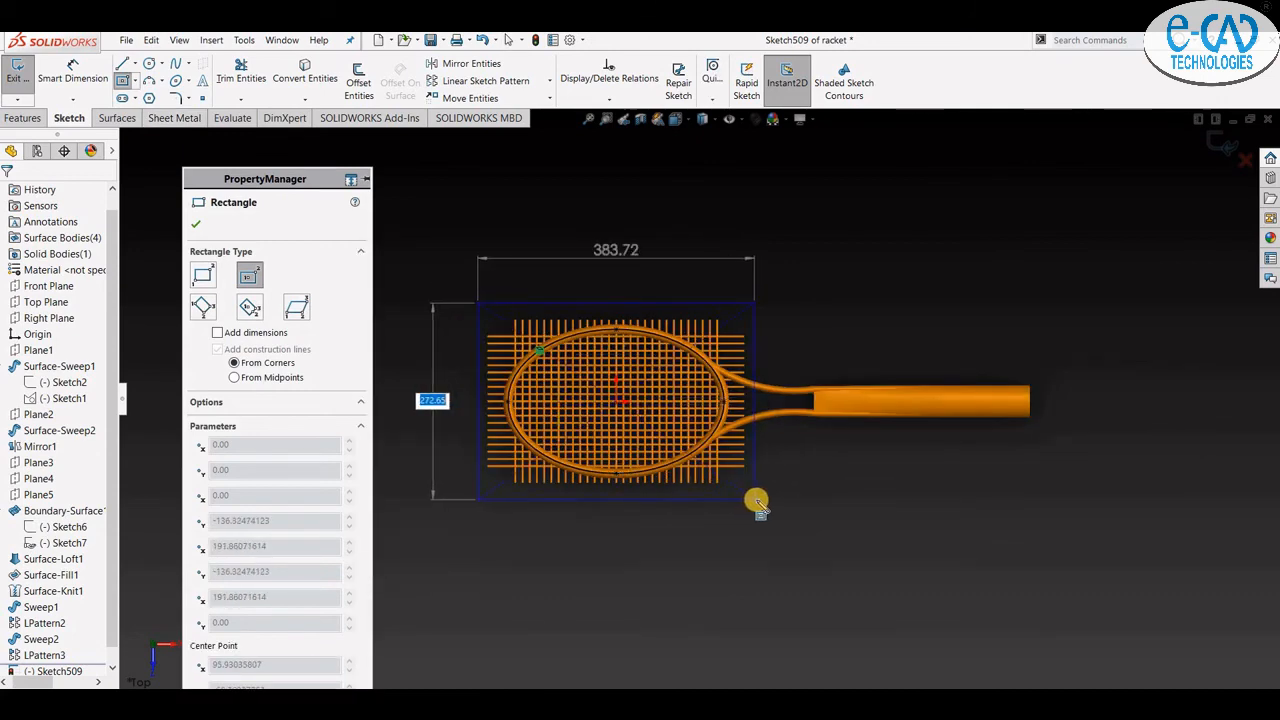
left_click(756, 500)
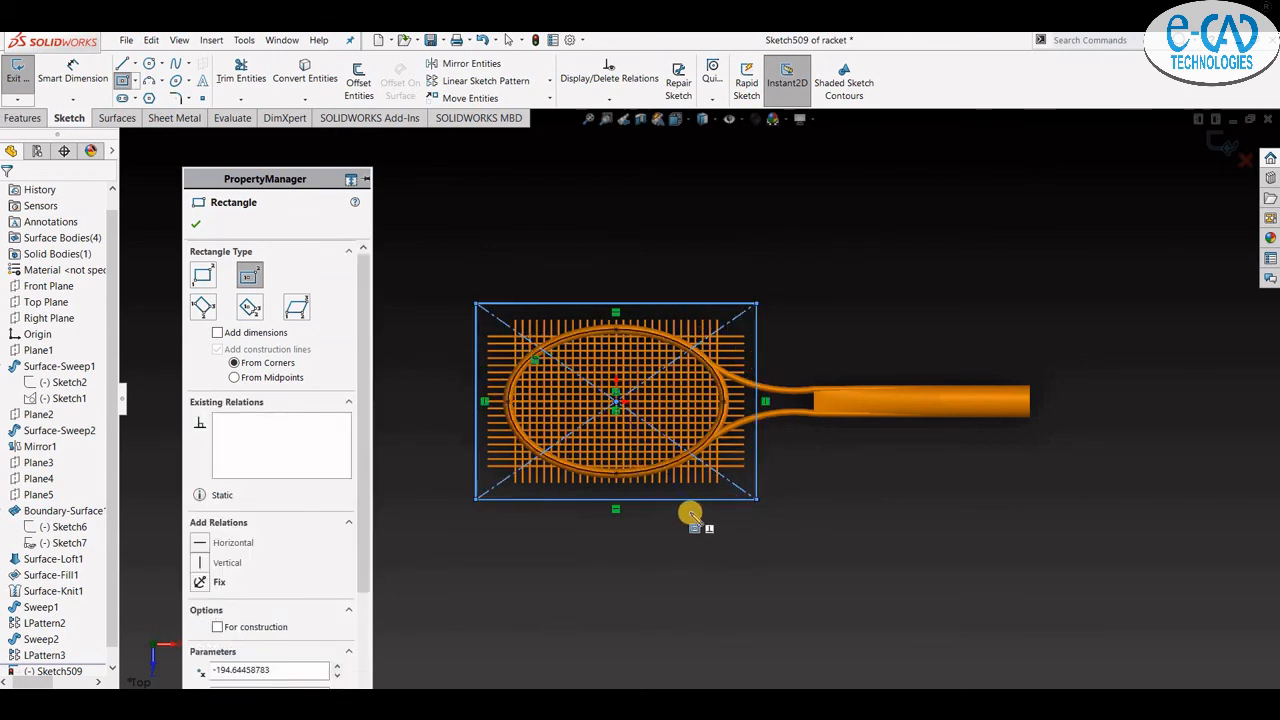
- Apply an extruded cut to the area between the ellipse and the rectangle to trim the string ends outside the frame
left_click(22, 118)
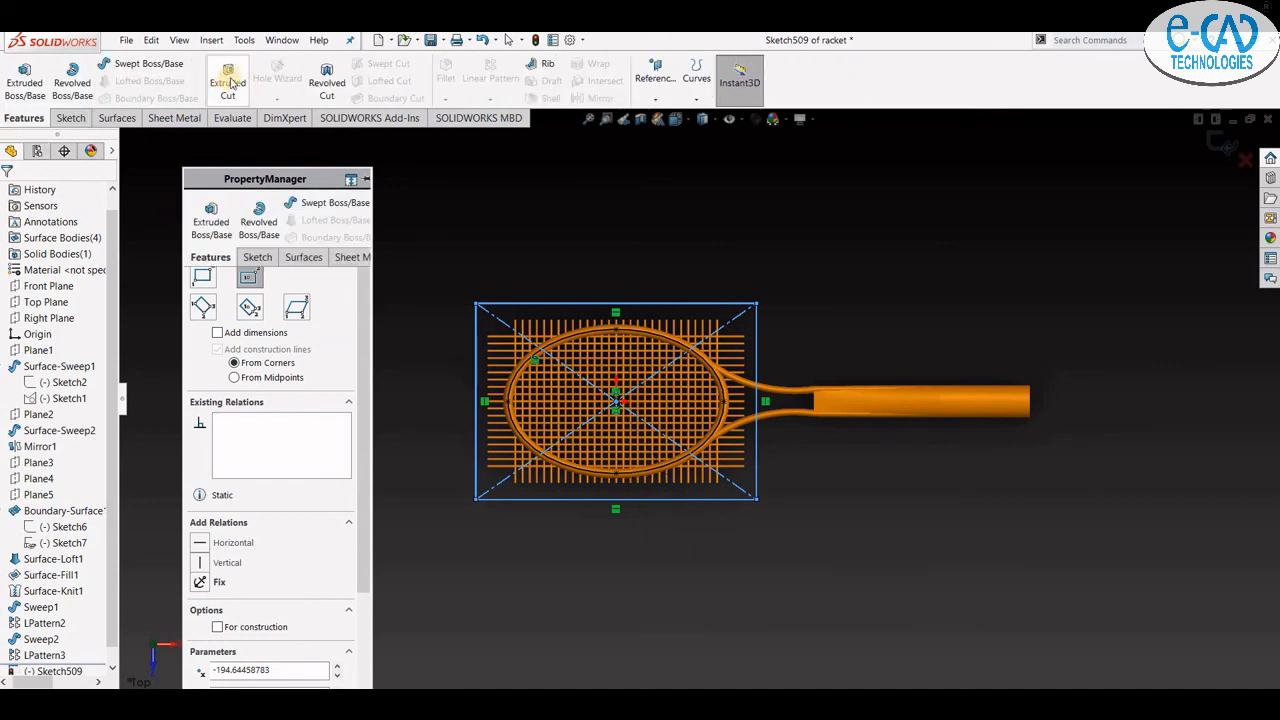
key("Escape")
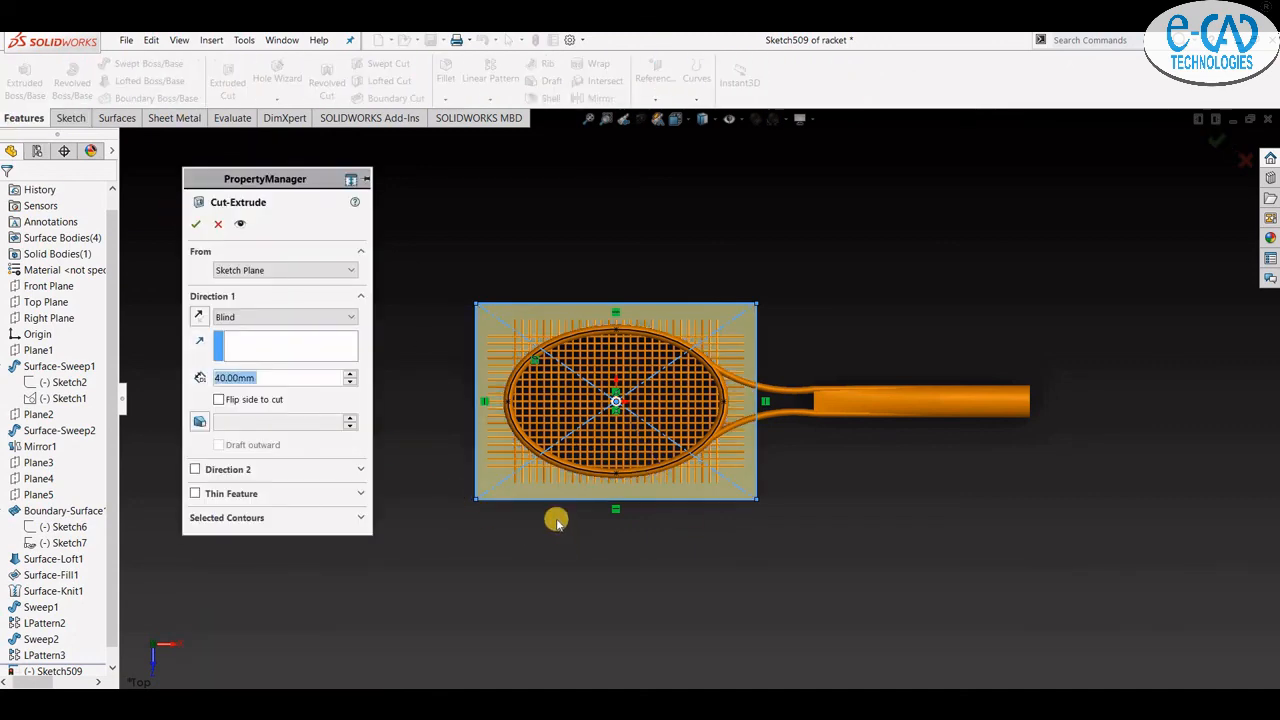
middle_click_drag(572, 283, 565, 225)
mouse_move(611, 433)
left_mouse_down()
mouse_move(603, 451)
mouse_move(626, 280)
left_mouse_up()
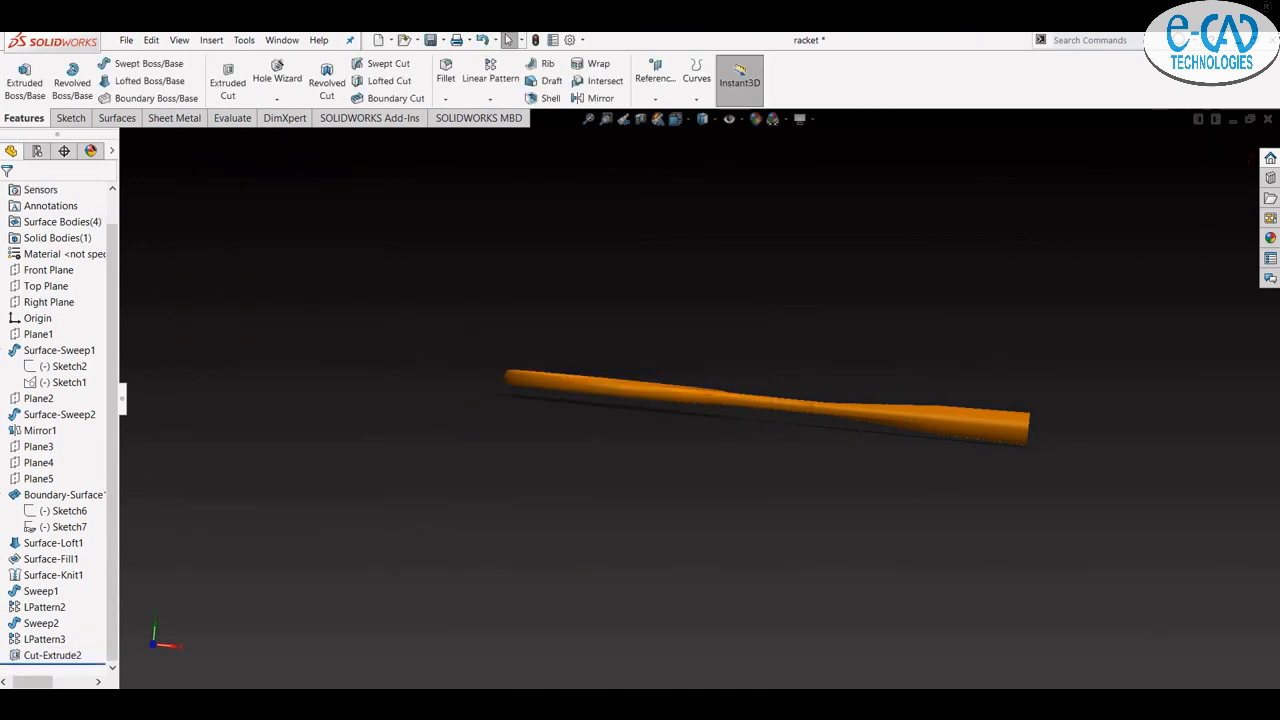
- Examine the trimmed string bed and the whole racket from several angles
middle_click_drag(522, 493, 691, 383)
scroll(690, 400, "down", 3)
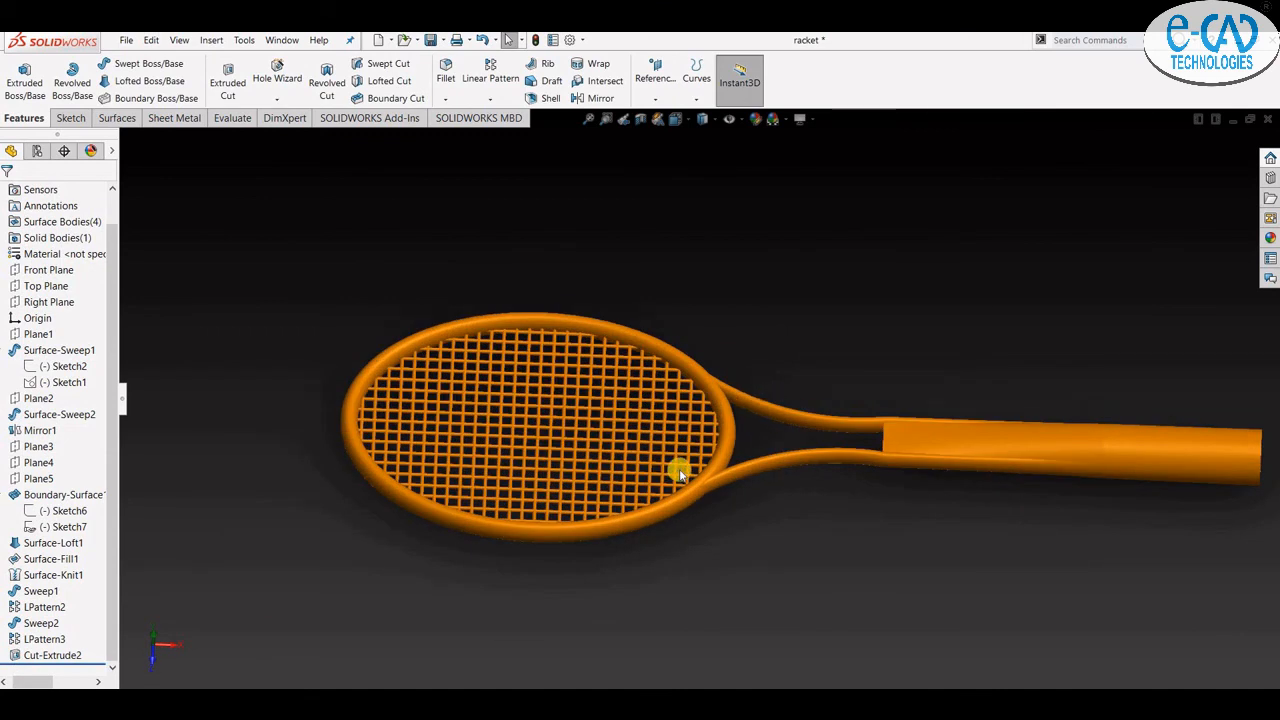
scroll(460, 530, "up", 2)
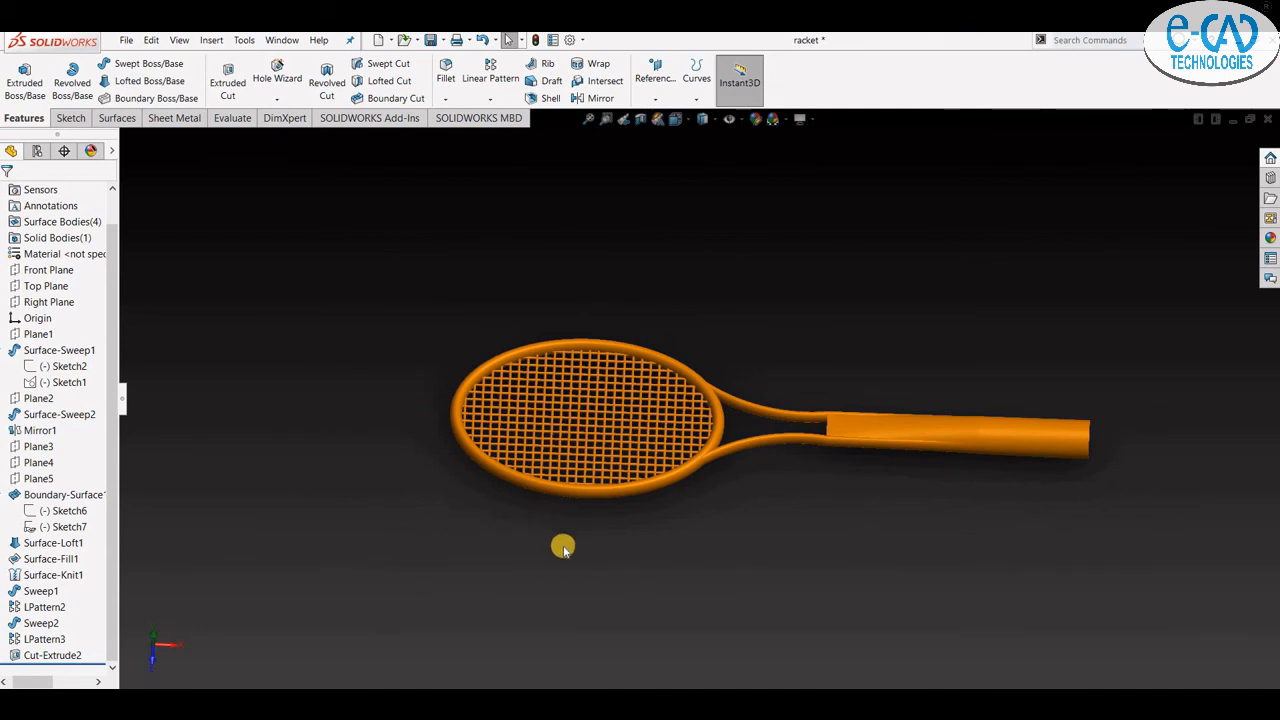
middle_click_drag(566, 546, 843, 489)
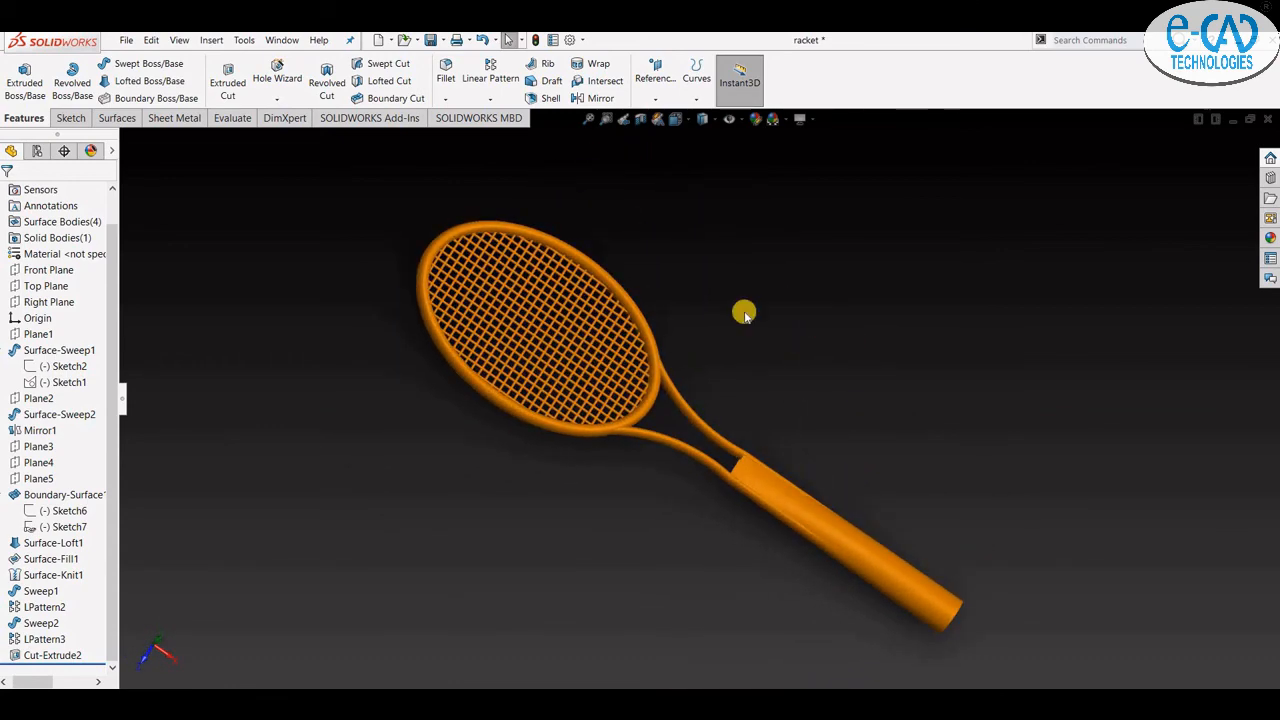
scroll(743, 309, "down", 3)
scroll(743, 309, "up", 3)
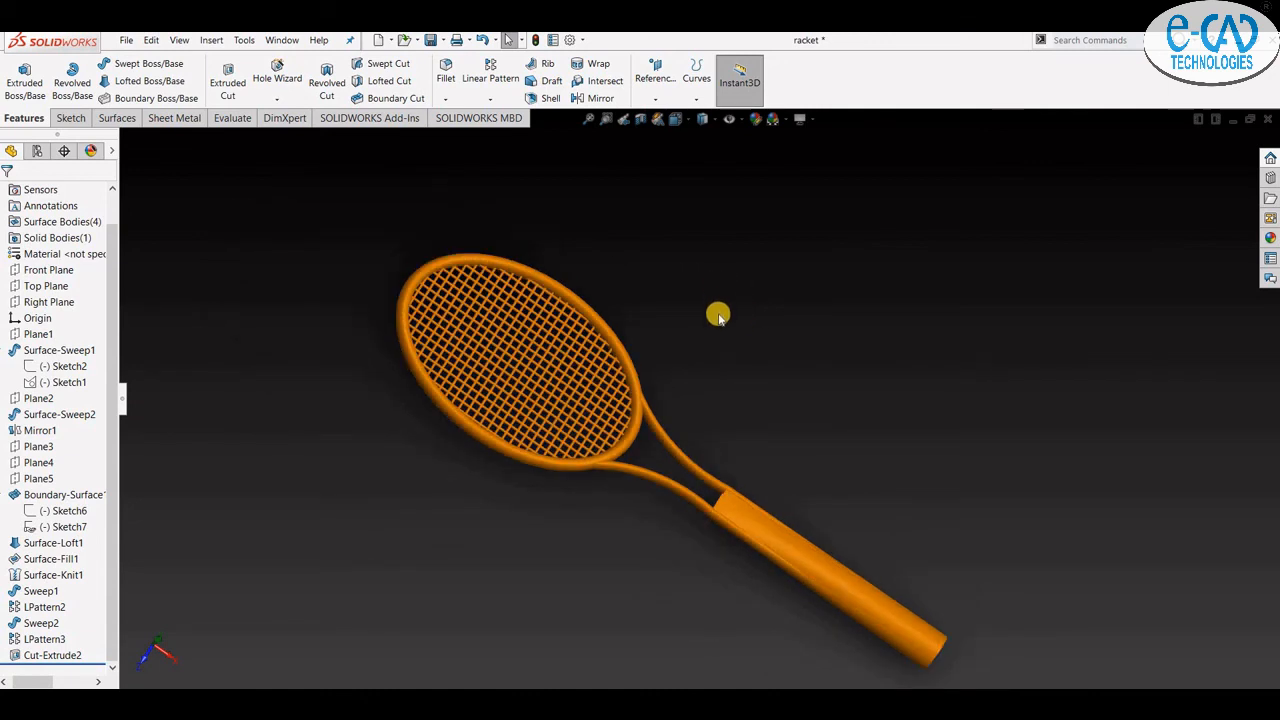
middle_click_drag(697, 320, 718, 279)
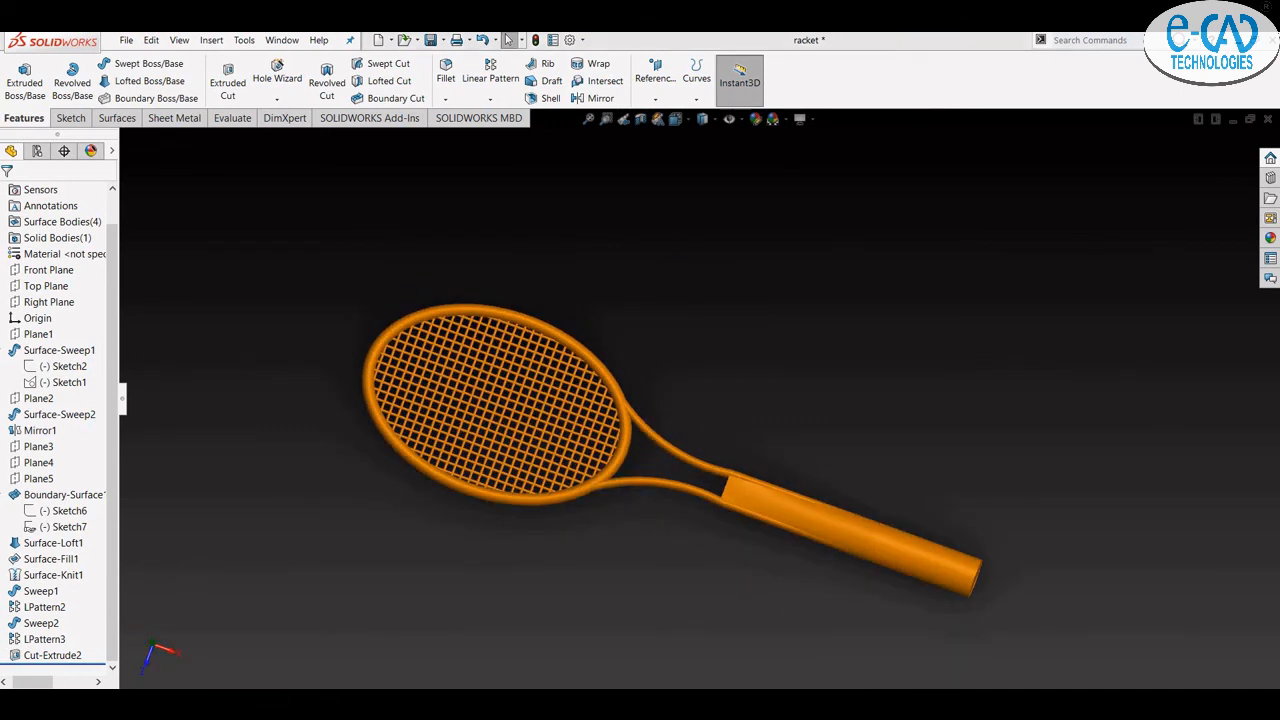